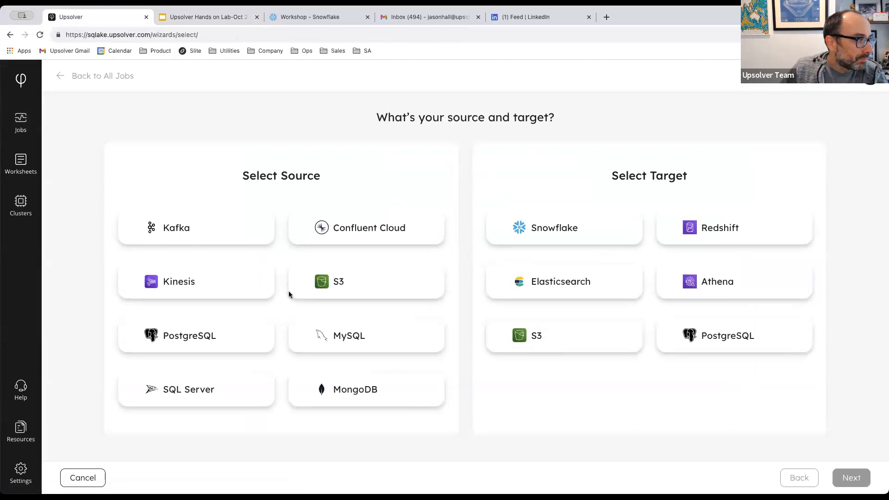
Select S3 as the source and Snowflake as the target, and continue to source setup.
click(326, 285)
click(578, 231)
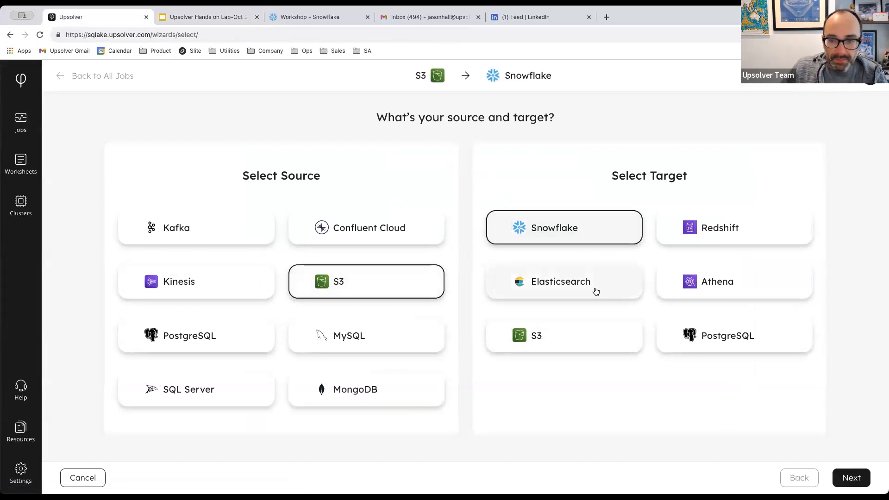
click(854, 482)
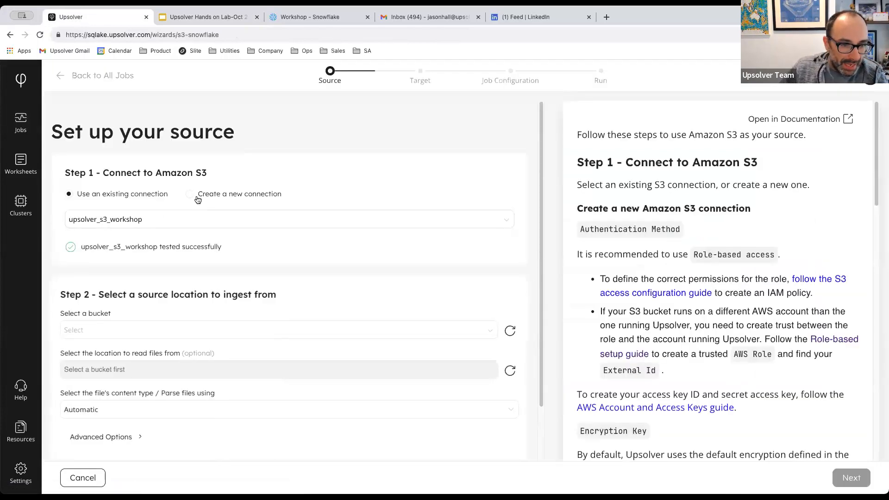
Back on the Jobs page, start a new S3-to-Snowflake ingestion job and reach source setup.
click(20, 169)
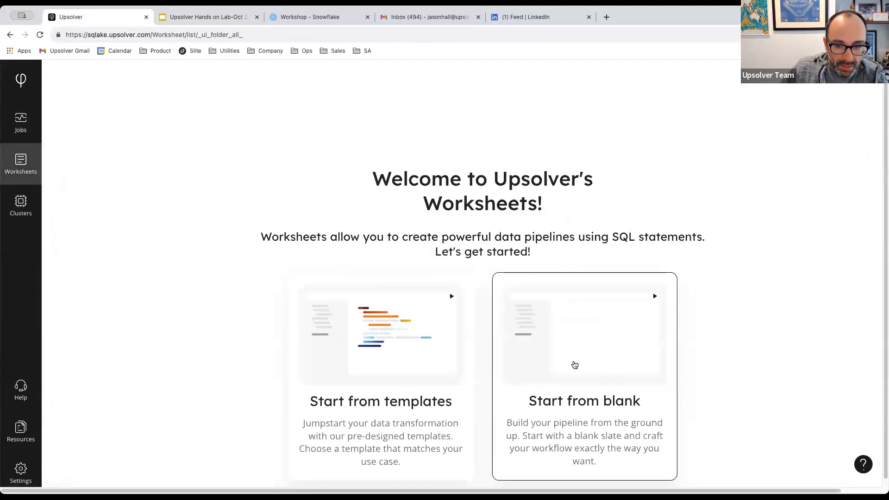
click(15, 132)
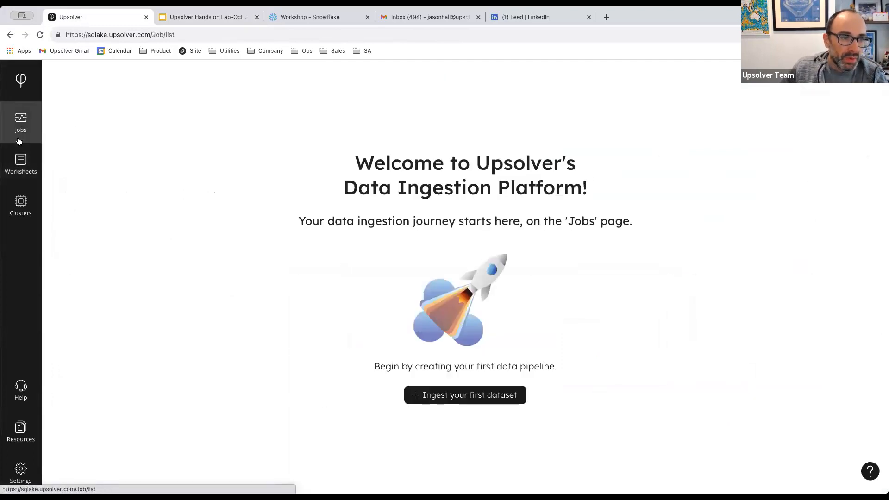
click(23, 167)
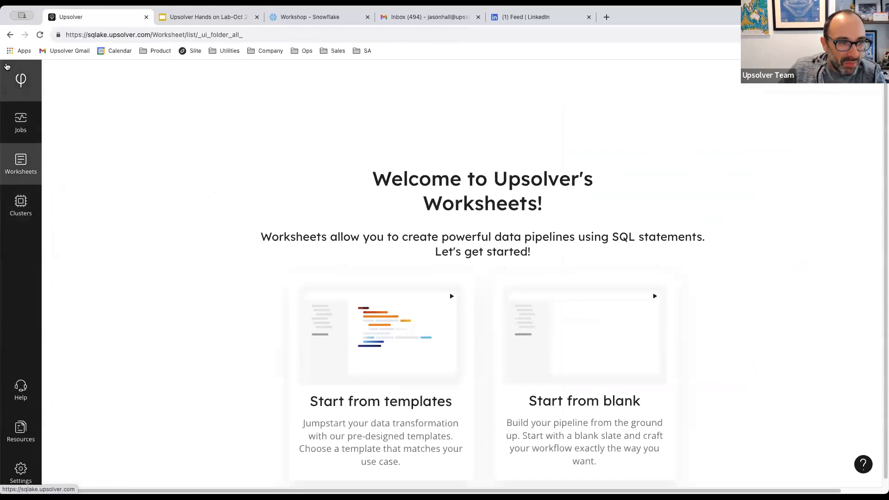
click(28, 132)
click(438, 393)
click(437, 285)
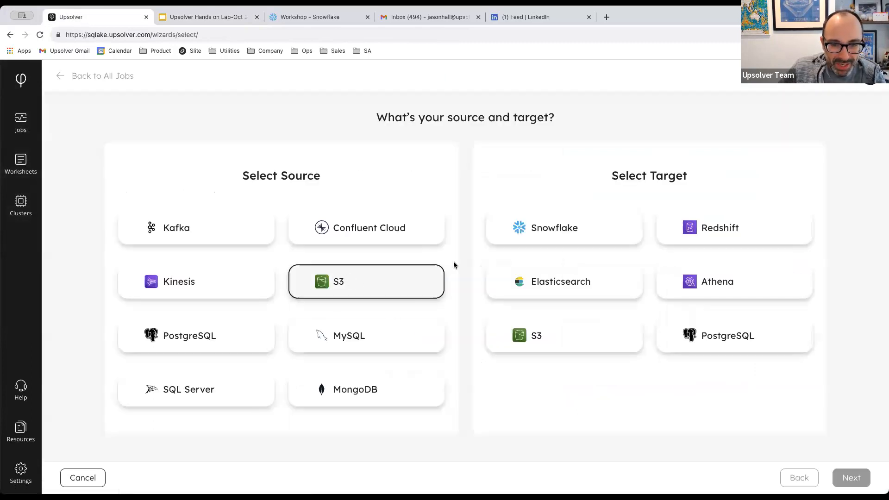
click(556, 228)
click(852, 477)
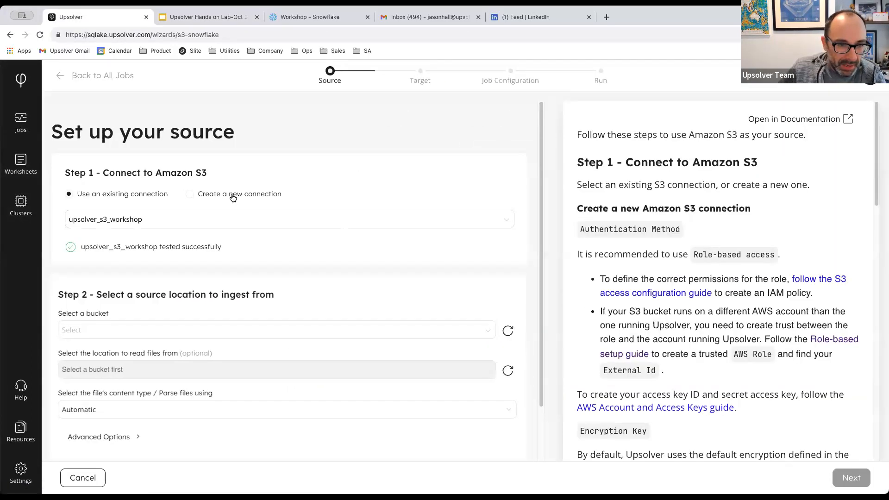
Create a new S3 connection named upsolver_s3_pm_workshop with role-based authentication.
click(157, 235)
text(u)
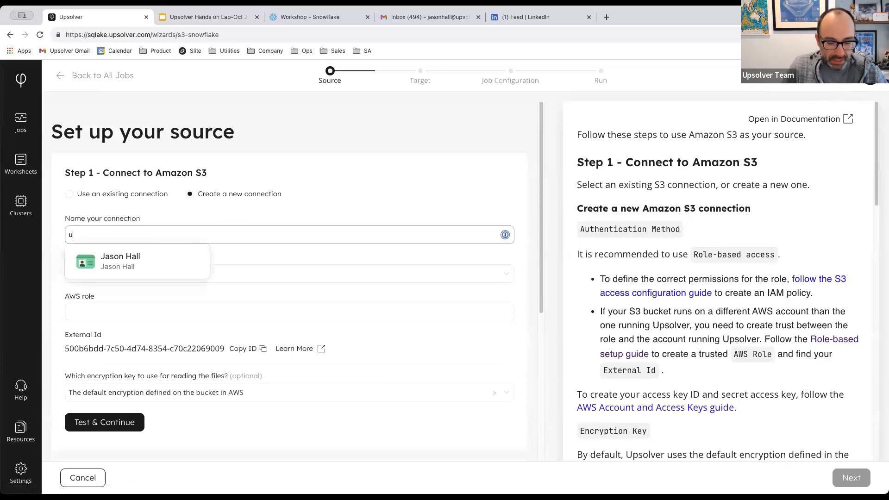
text(psolver_s3_pm_workshop)
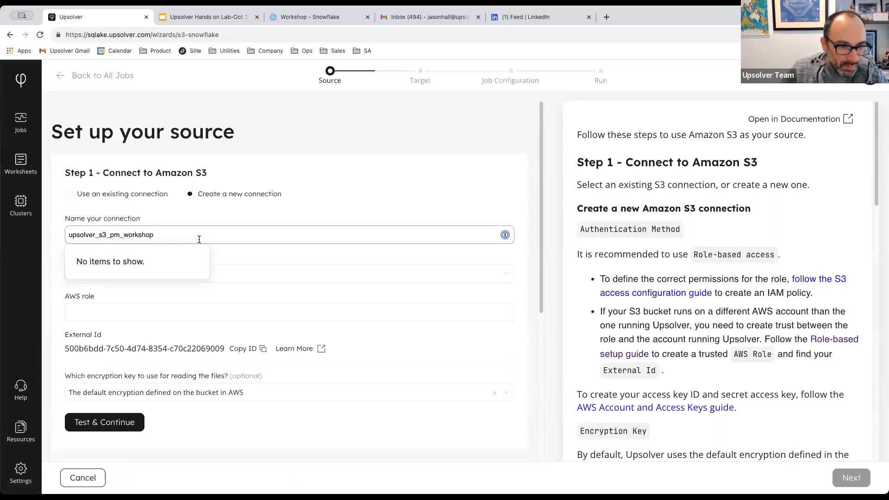
click(93, 314)
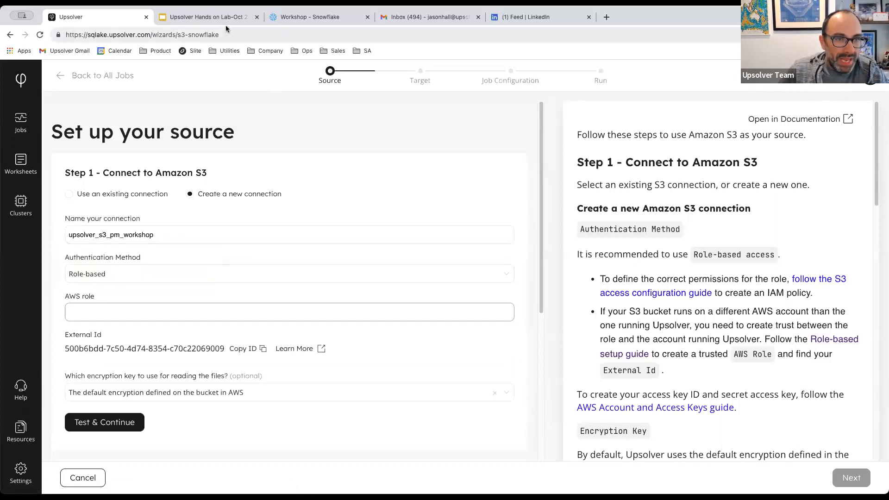
Copy the AWS role ARN from the lab slides and place the cursor in the AWS role field.
click(206, 17)
double_click(352, 260)
triple_click(352, 260)
key(ctrl+c)
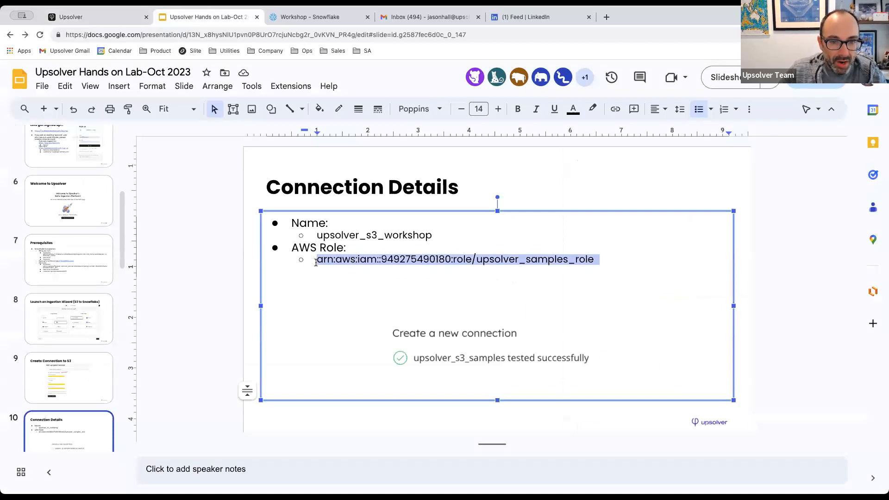
click(74, 16)
click(105, 313)
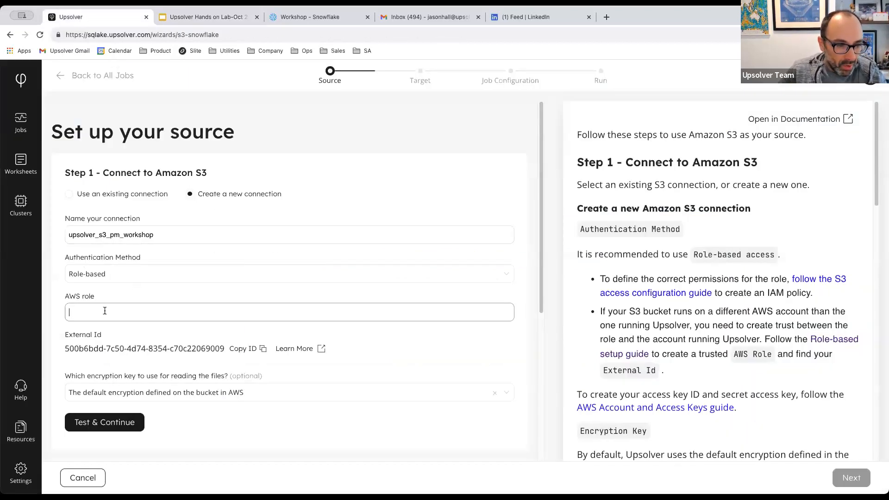
Paste the role ARN into AWS role and test the upsolver_s3_pm_workshop connection.
key(ctrl+v)
click(188, 331)
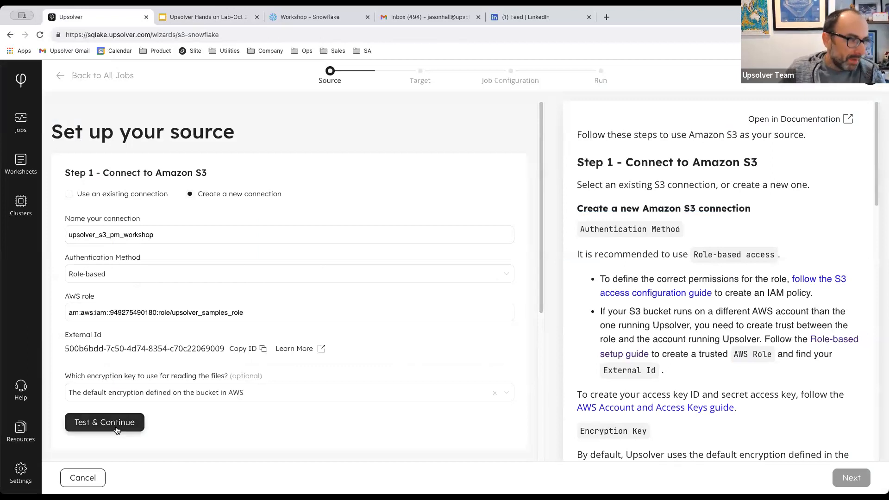
click(117, 430)
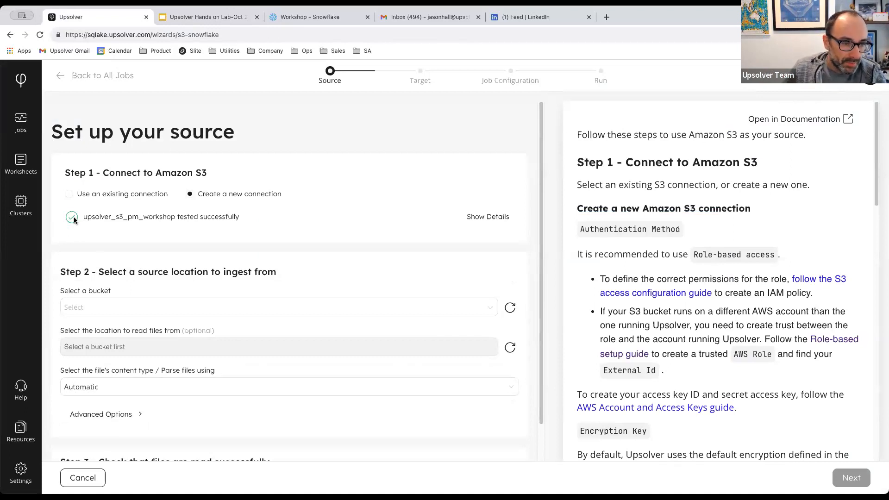
Use the existing upsolver_s3_workshop connection with bucket upsolver-samples and folder orders-with-evolution.
click(69, 194)
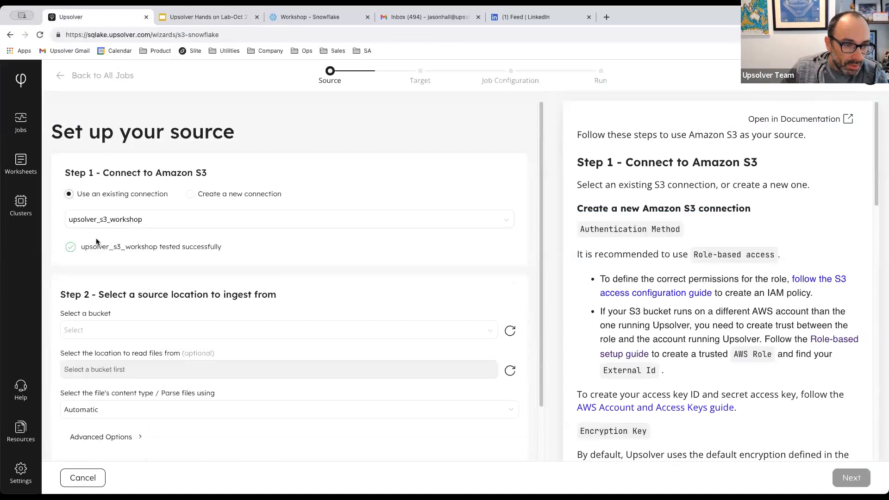
scroll(104, 269, down, 2)
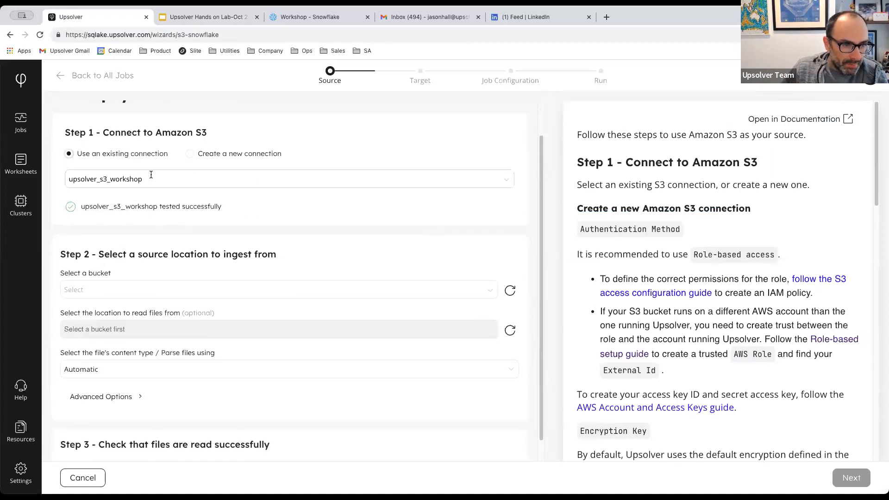
scroll(103, 213, down, 1)
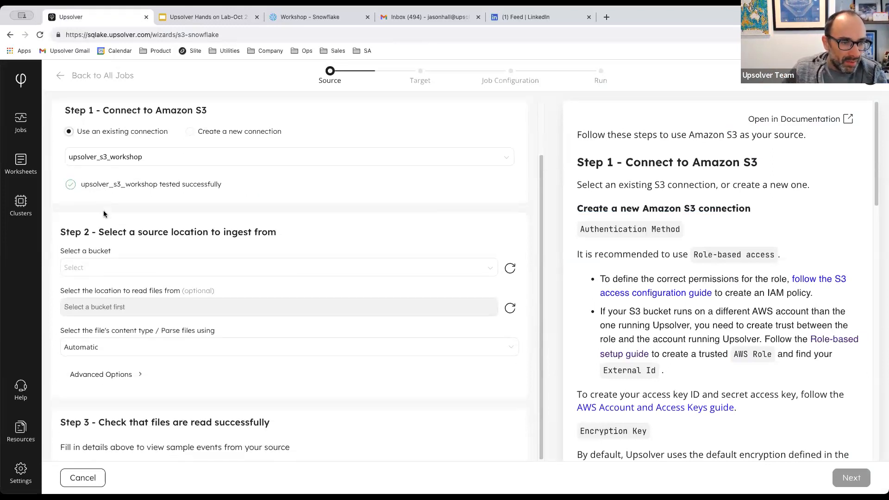
click(84, 268)
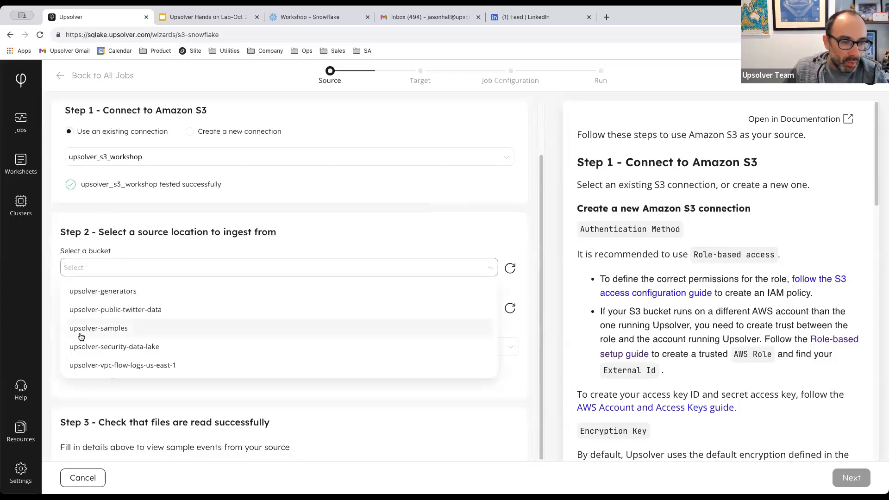
click(111, 328)
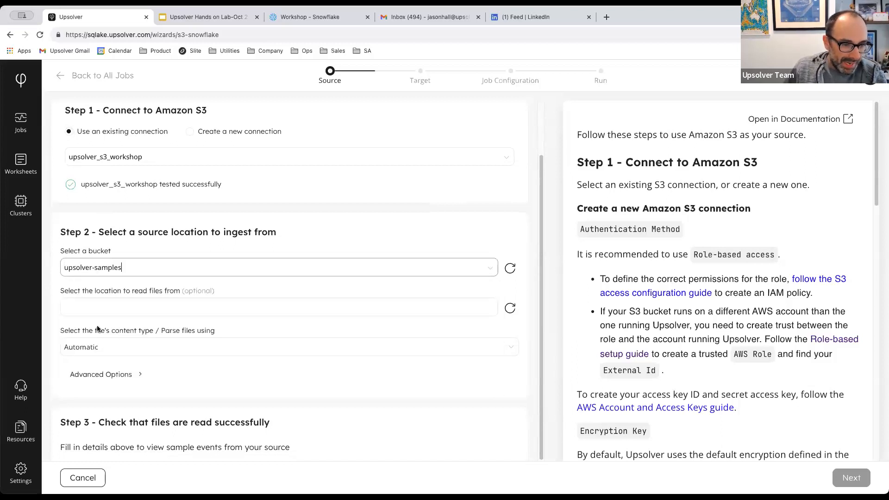
scroll(78, 272, down, 1)
scroll(78, 272, down, 2)
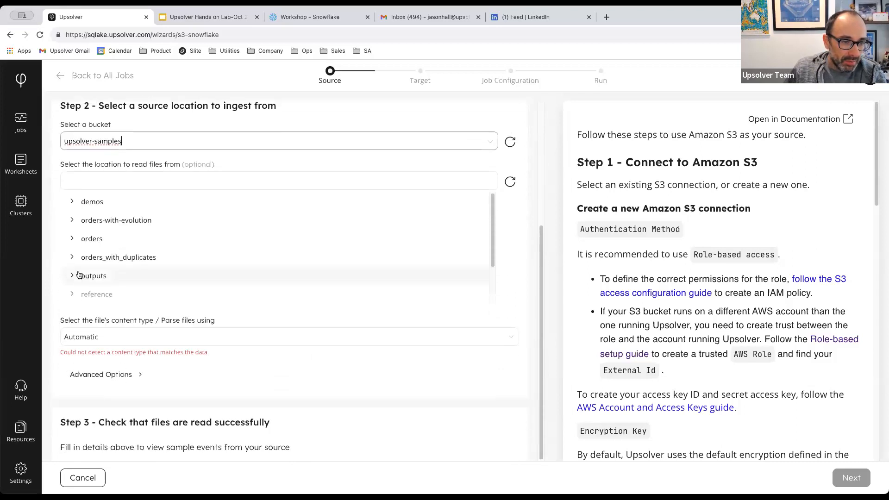
click(102, 224)
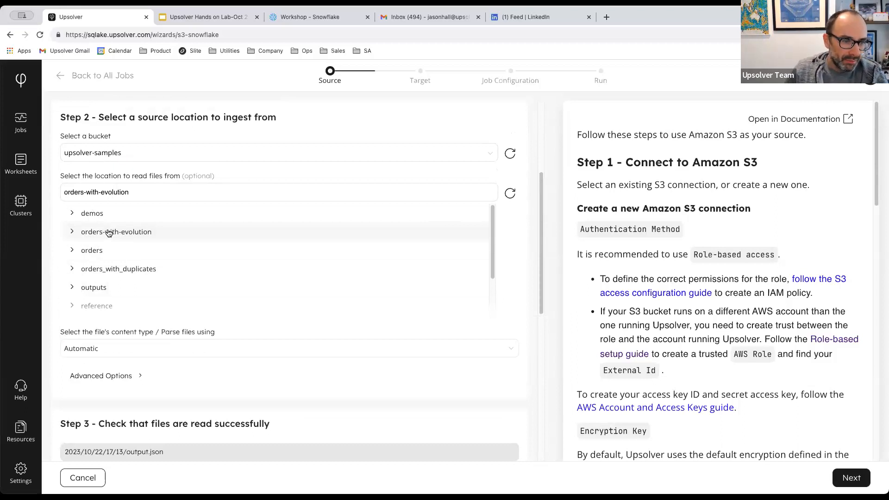
Confirm the orders-with-evolution folder and keep Automatic as the file content type.
click(108, 232)
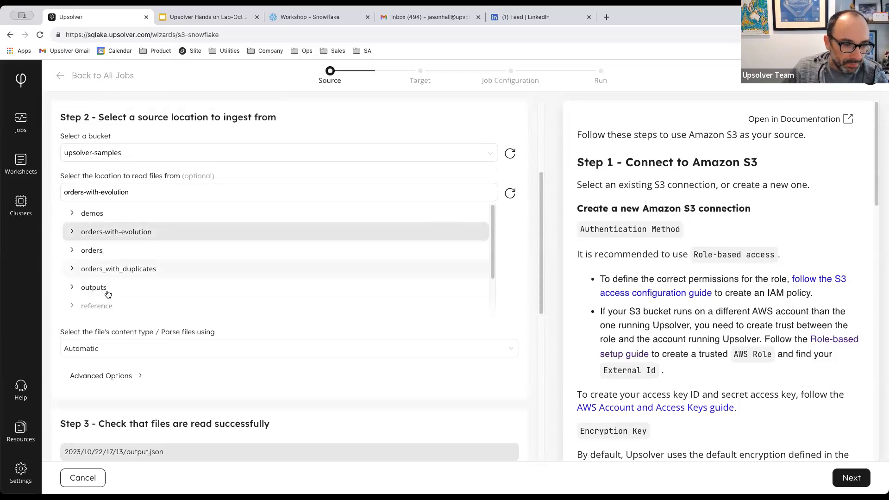
click(98, 348)
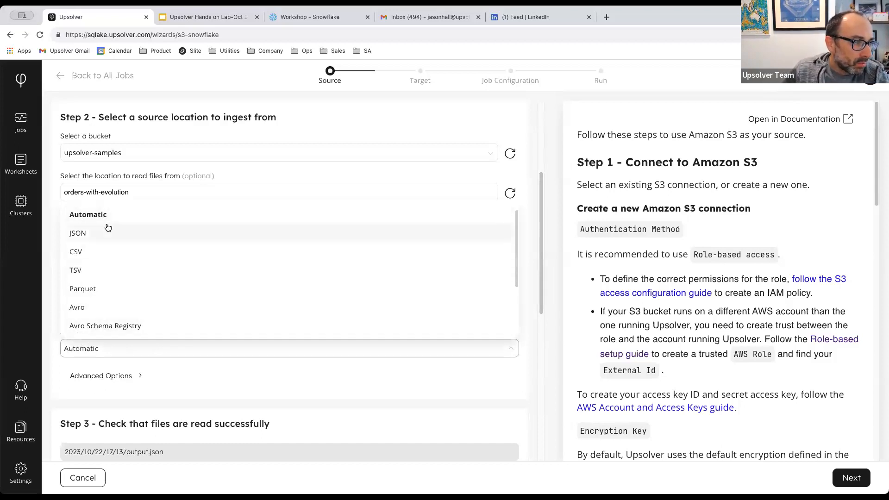
scroll(110, 242, down, 1)
scroll(109, 243, down, 1)
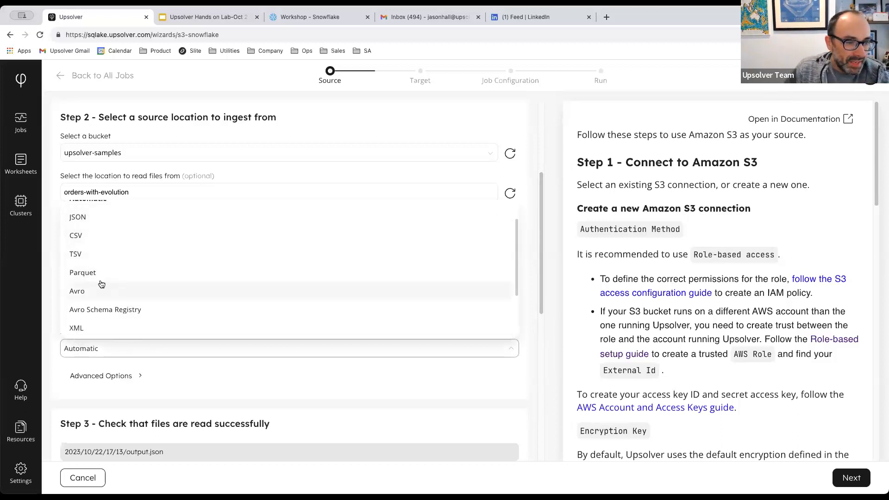
scroll(106, 278, up, 1)
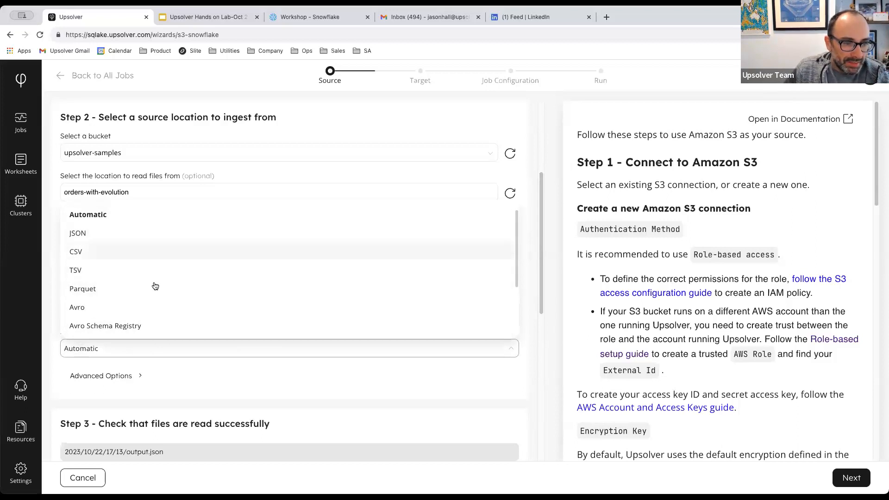
click(86, 217)
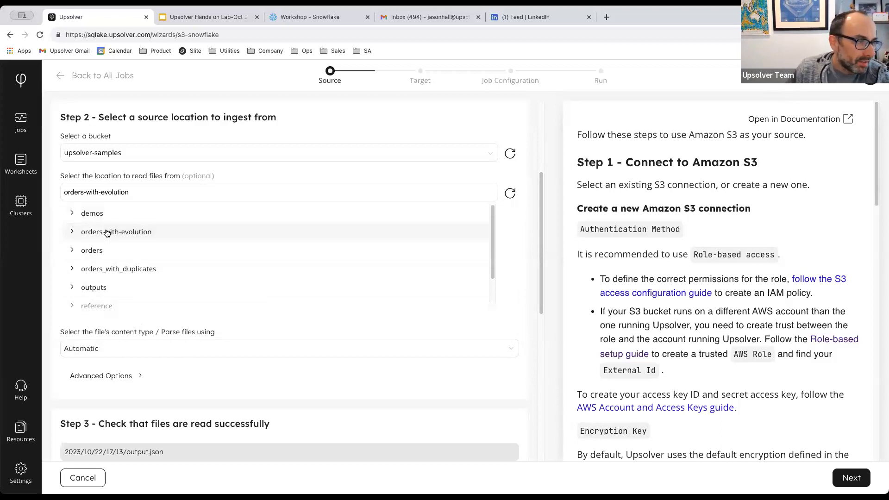
scroll(182, 328, down, 5)
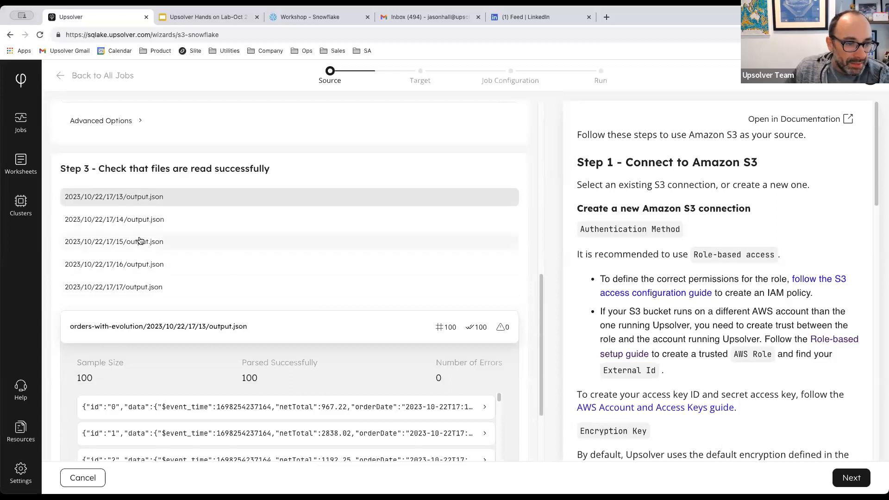
Review the sample file results, showing 100 records parsed with 0 errors.
scroll(140, 240, down, 1)
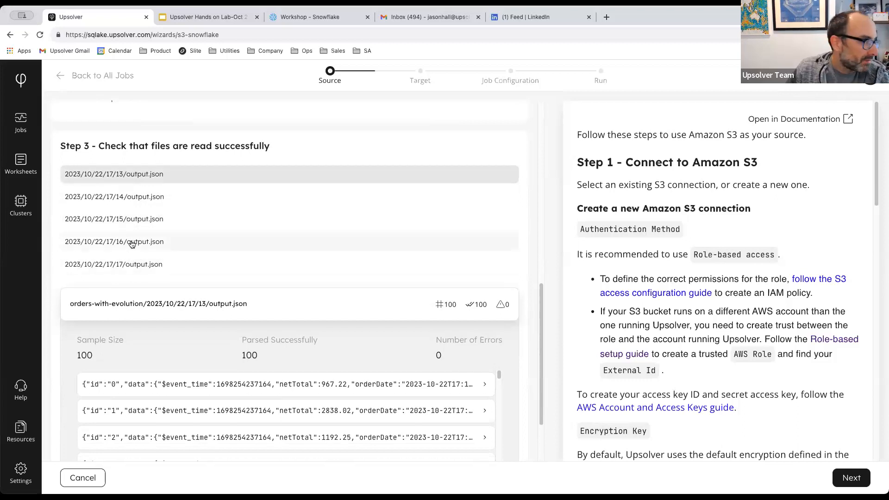
scroll(132, 243, down, 2)
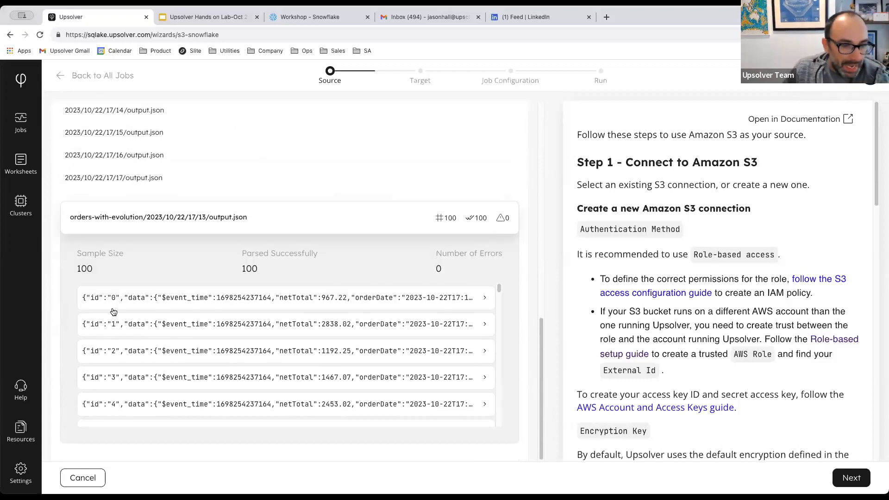
scroll(115, 319, down, 3)
scroll(138, 361, up, 3)
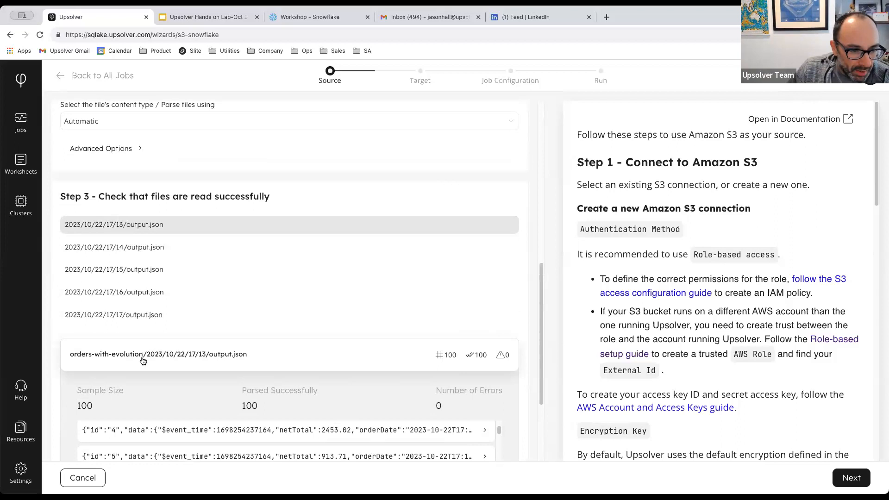
scroll(139, 361, down, 3)
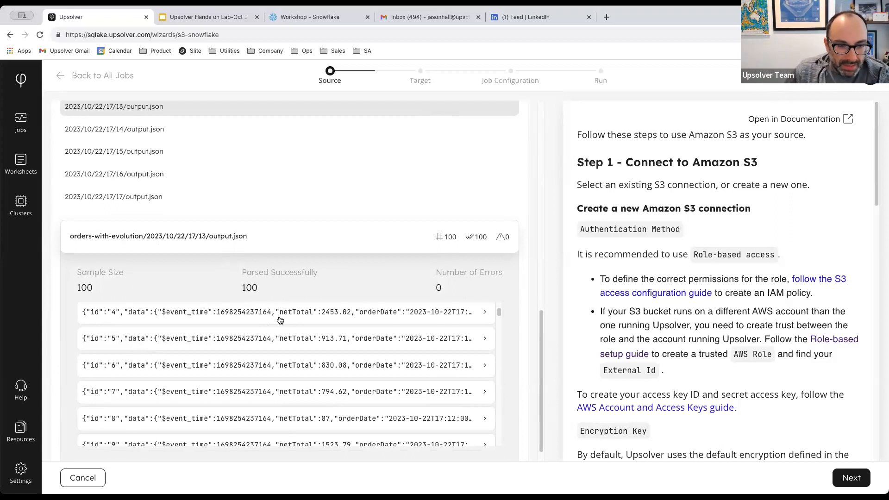
scroll(280, 371, down, 5)
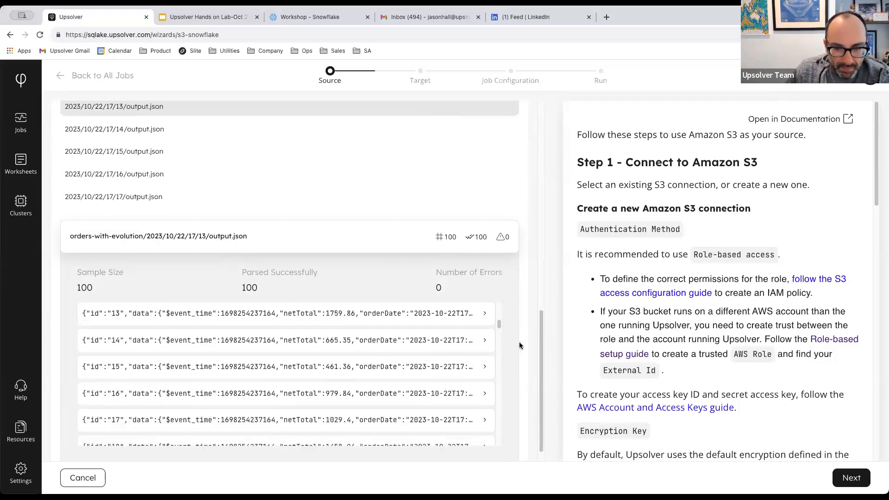
scroll(521, 347, down, 1)
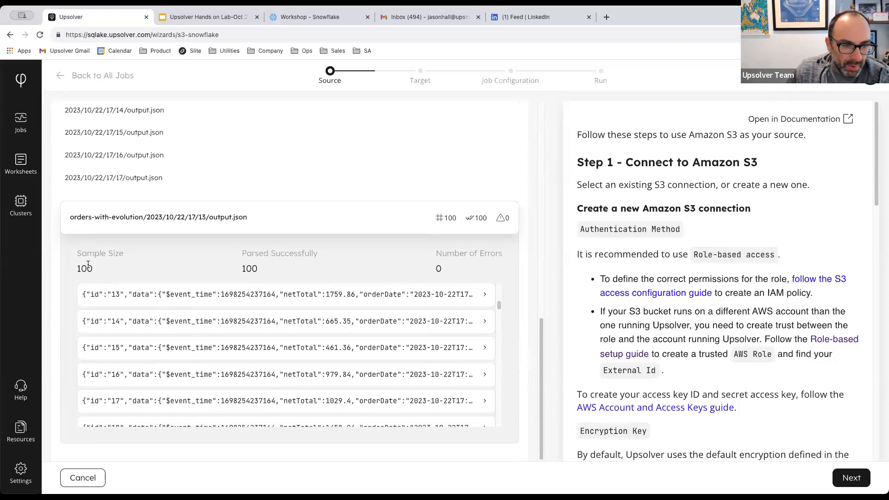
double_click(250, 269)
Expand the first sample record's JSON fields, then advance the wizard to the target step.
click(137, 294)
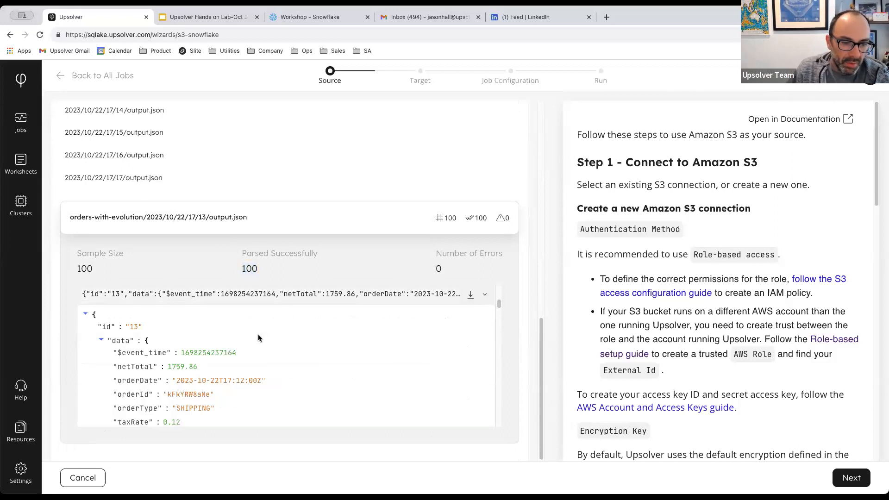
scroll(235, 358, down, 3)
scroll(278, 394, down, 5)
scroll(258, 357, up, 4)
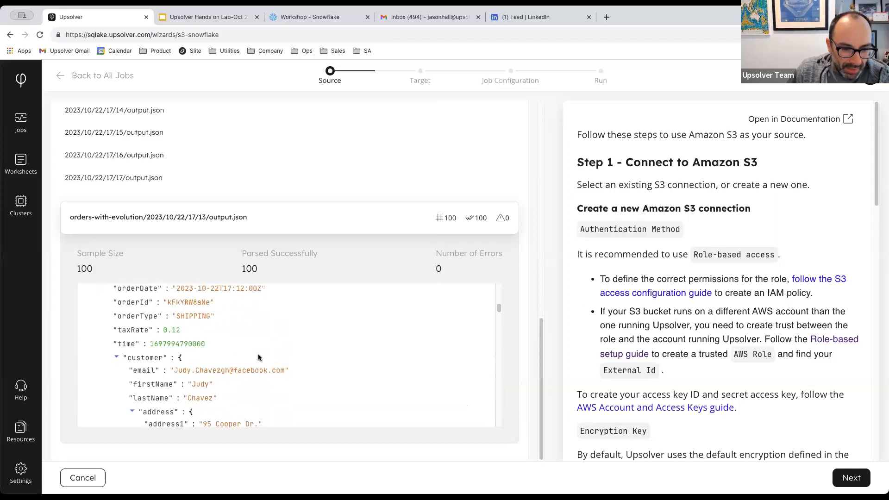
scroll(257, 354, up, 2)
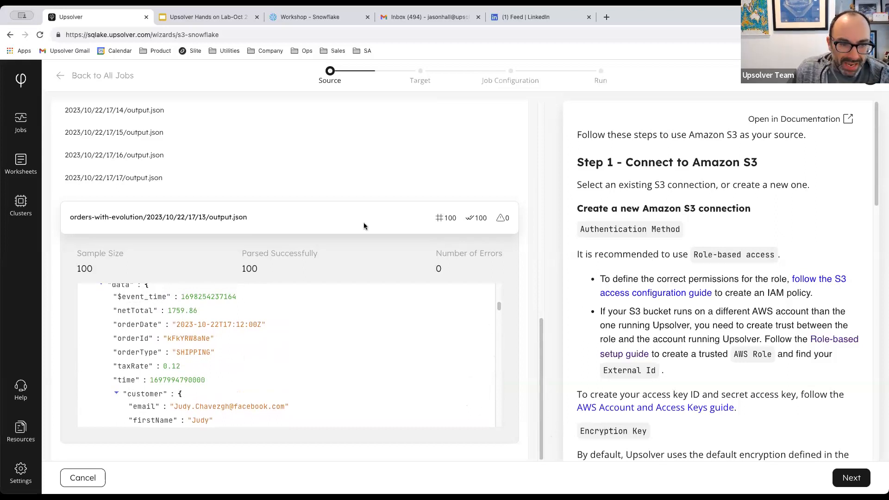
click(852, 478)
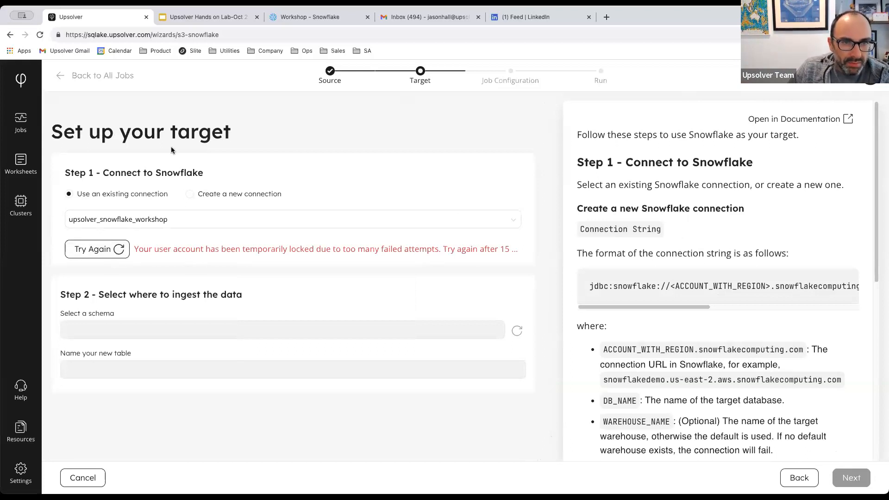
Switch to the Workshop - Snowflake browser tab.
click(302, 18)
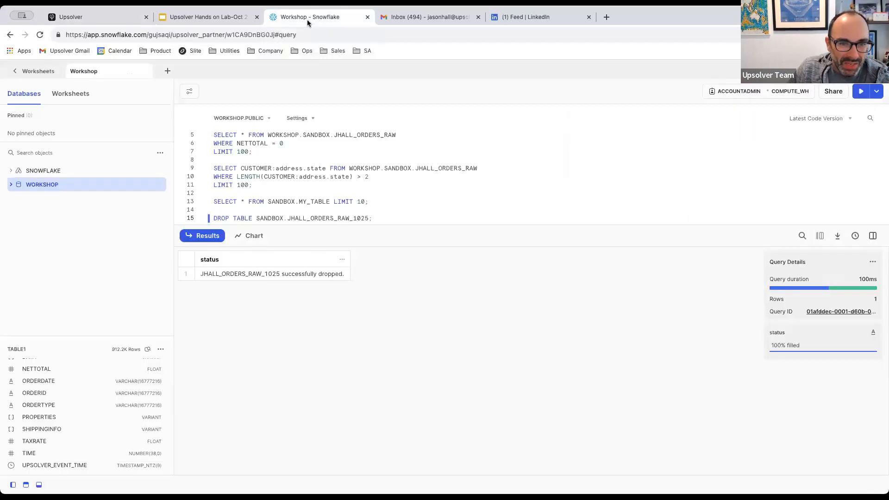
Open the locked WORKSHOP user under Admin > Users & Roles and show its actions menu.
click(36, 73)
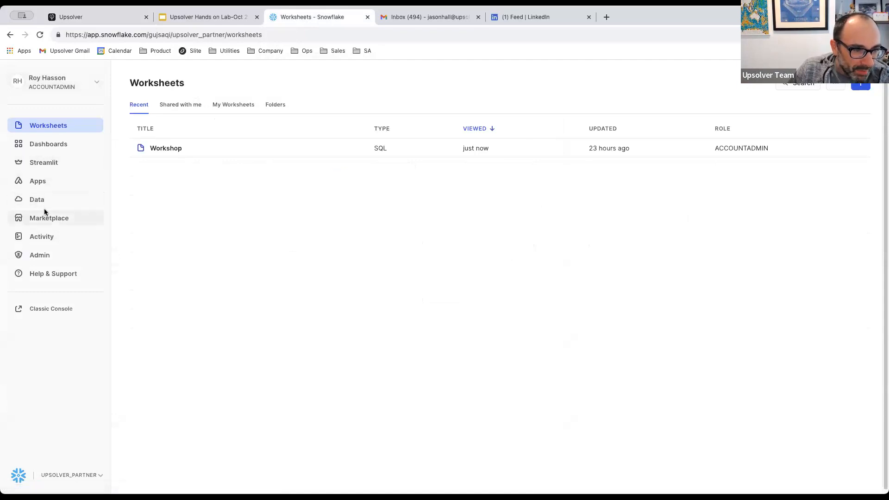
click(41, 255)
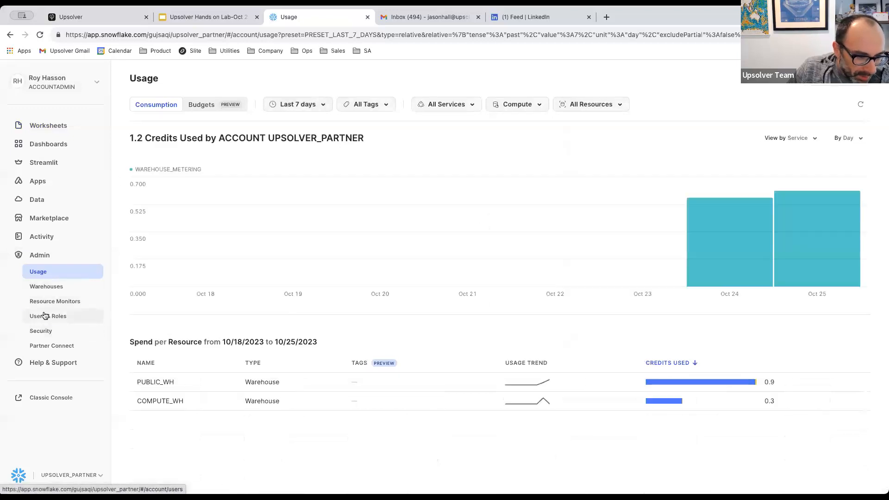
click(47, 316)
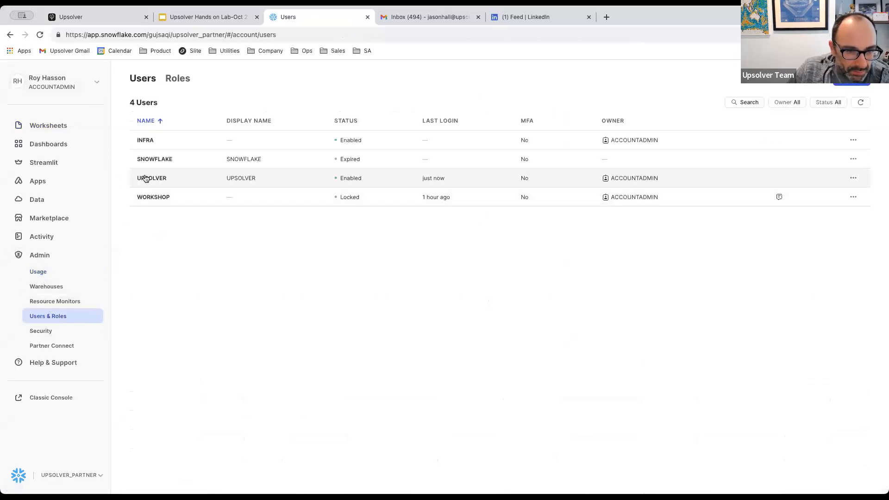
click(348, 200)
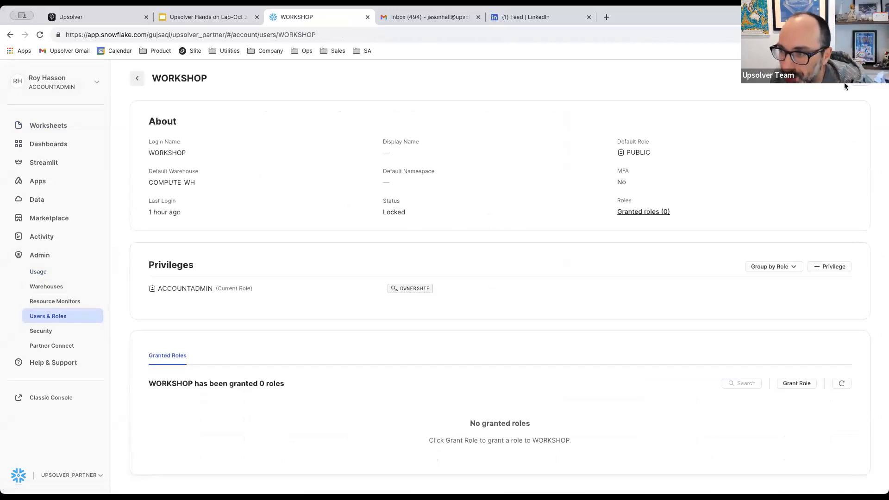
click(860, 80)
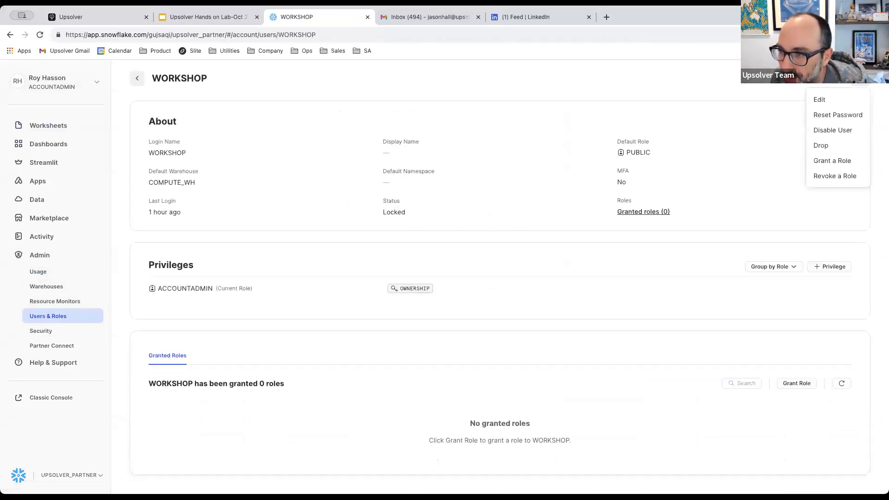
Start a password reset for WORKSHOP and find the Snowflake Connection slide.
click(838, 116)
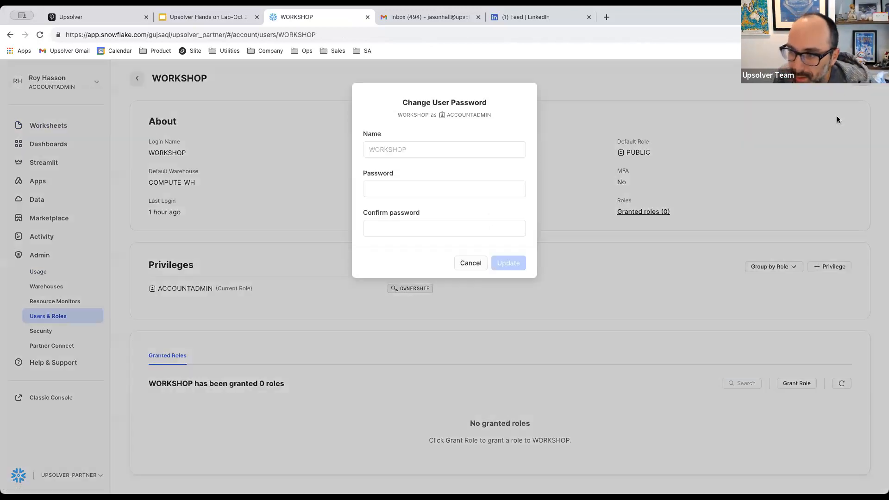
click(389, 185)
text(•)
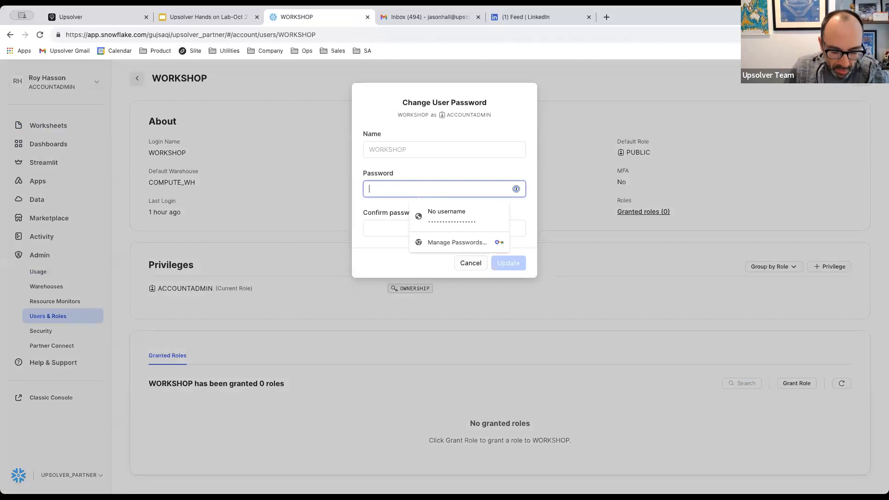
key(BackSpace)
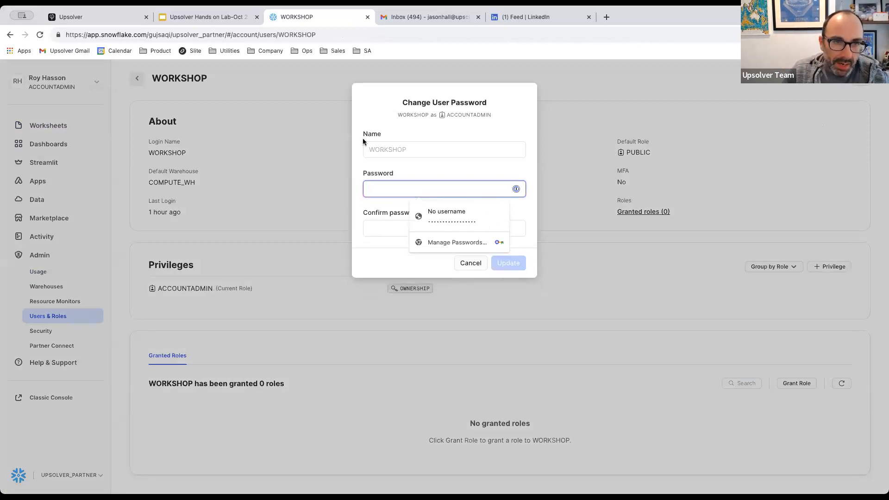
click(206, 17)
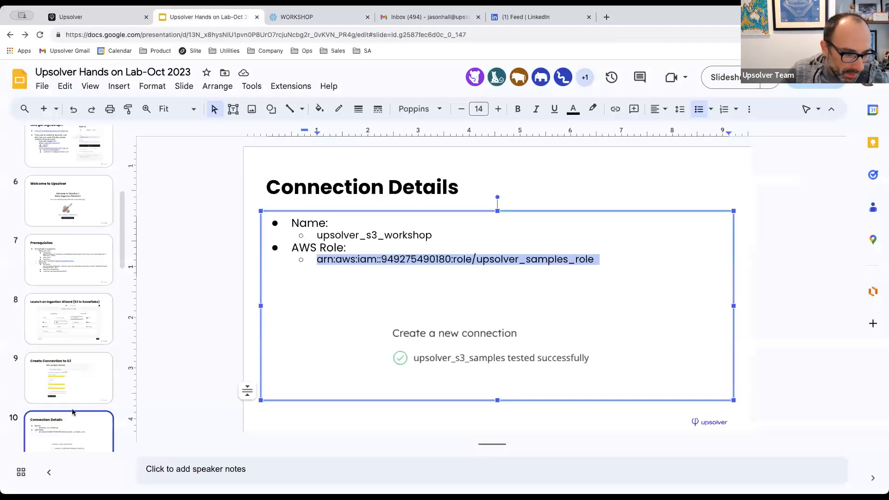
scroll(73, 414, down, 3)
click(66, 364)
scroll(73, 389, down, 3)
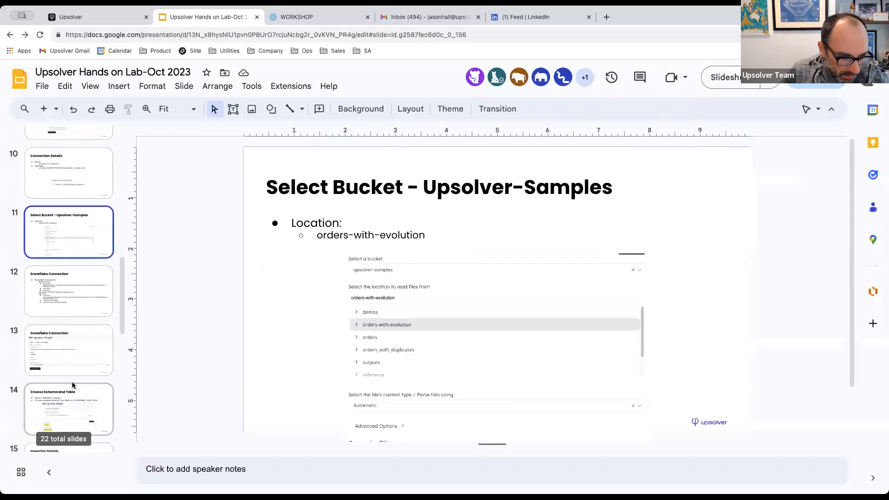
click(55, 294)
Copy the slide's workshop password into both password fields and submit the update.
drag(388, 357, 483, 357)
key(ctrl+c)
click(296, 17)
key(ctrl+v)
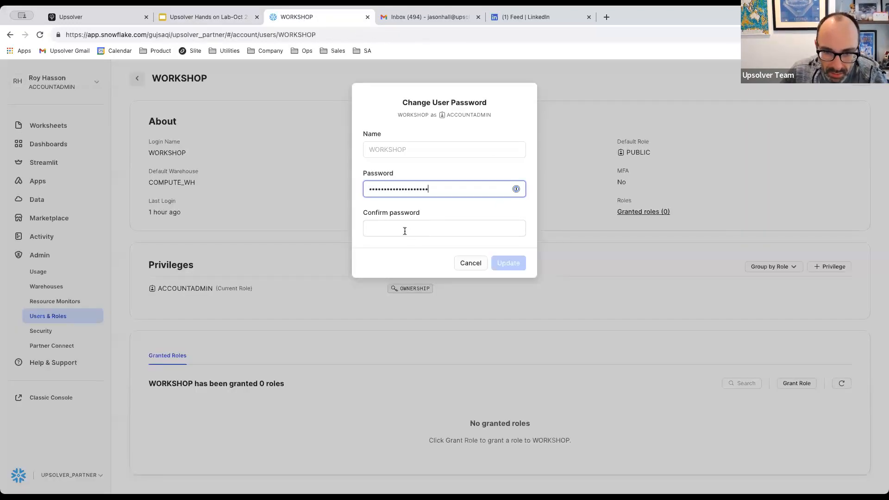
click(405, 231)
key(ctrl+v)
click(383, 252)
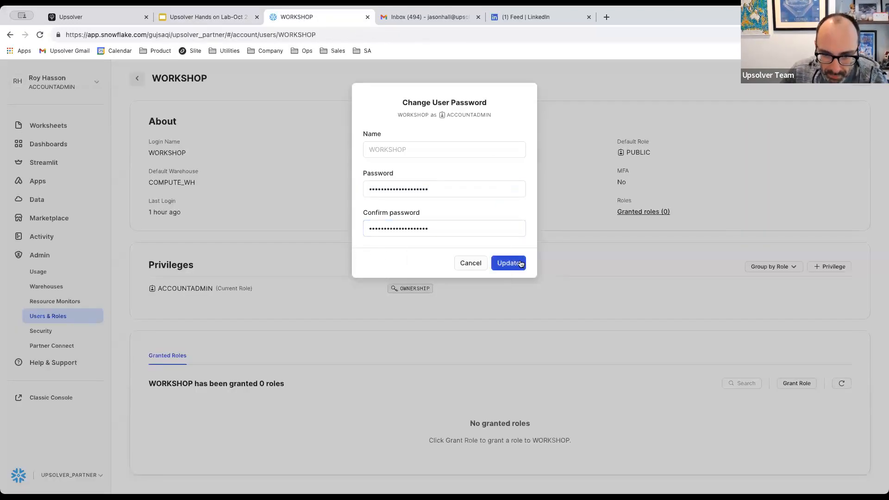
click(450, 194)
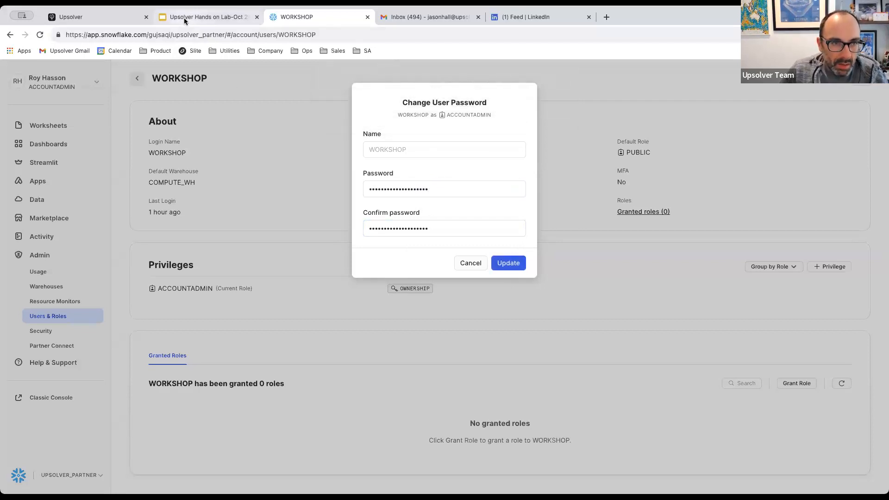
Edit and select the WORKSHOP password on the Snowflake Connection slide.
click(204, 16)
click(484, 355)
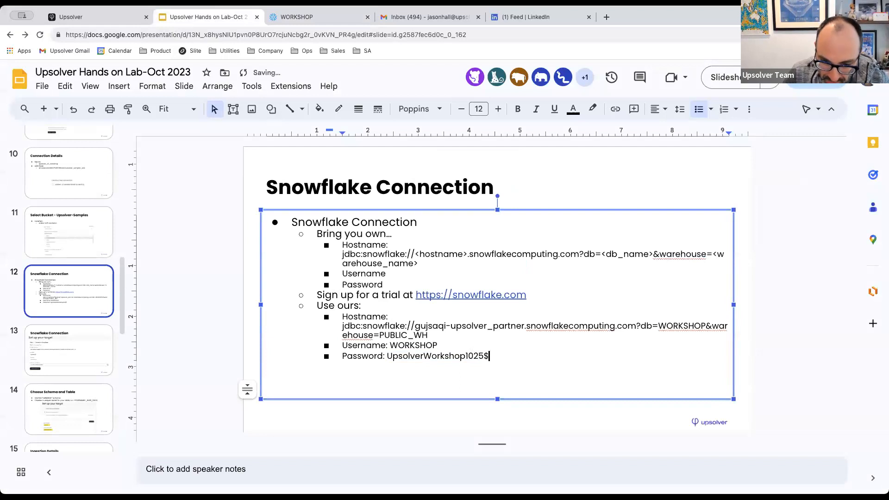
drag(607, 354, 338, 359)
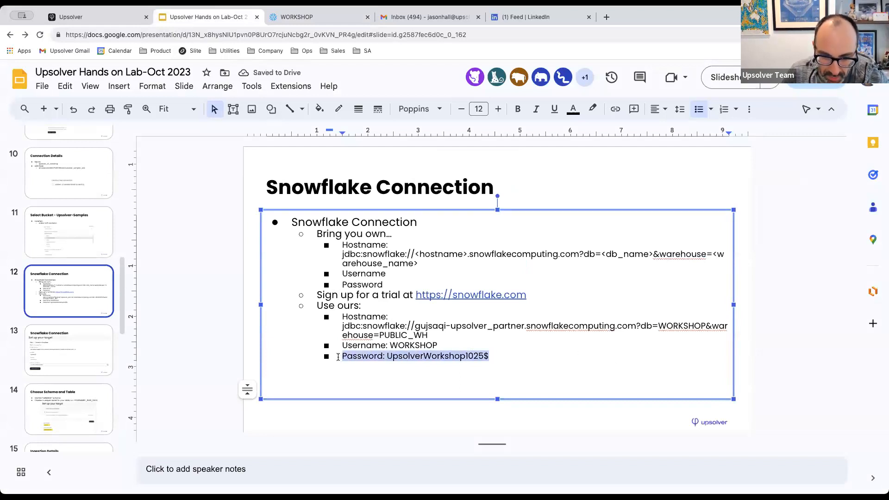
click(480, 355)
shift+click(391, 356)
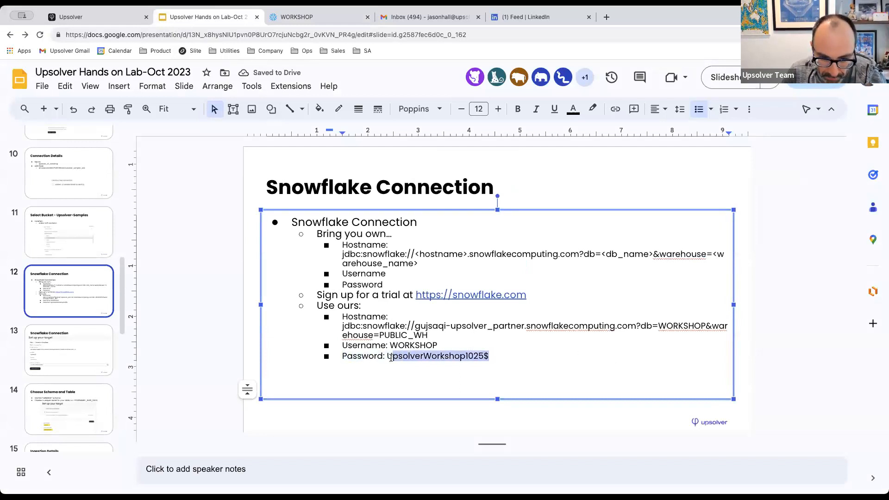
Paste the revised password into both Snowflake password fields and update the WORKSHOP user.
click(316, 22)
click(427, 190)
drag(427, 190, 332, 190)
key(super+v)
drag(429, 225, 312, 226)
key(super+v)
click(504, 264)
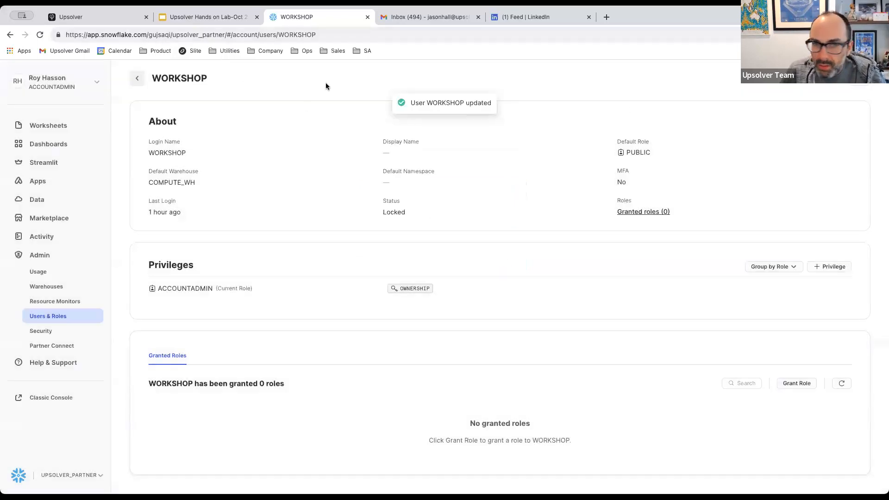
Refresh WORKSHOP's status and review its edit settings and advanced user options without saving.
click(40, 36)
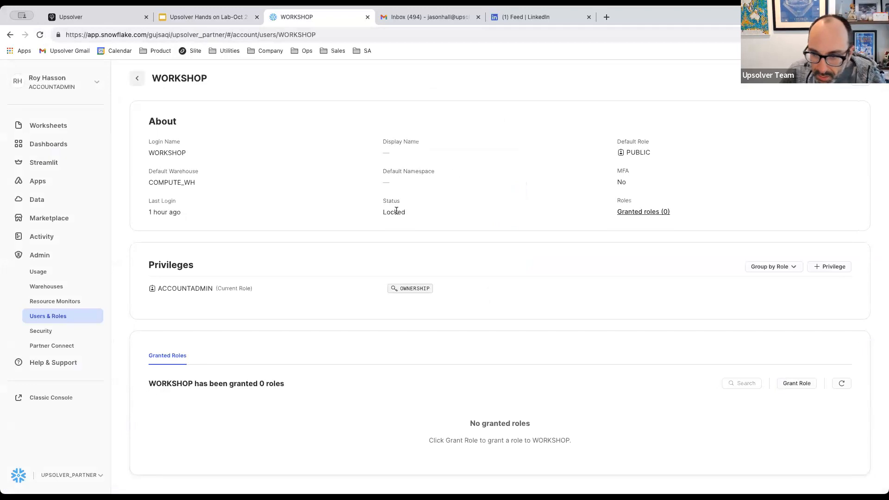
mouse_move(171, 212)
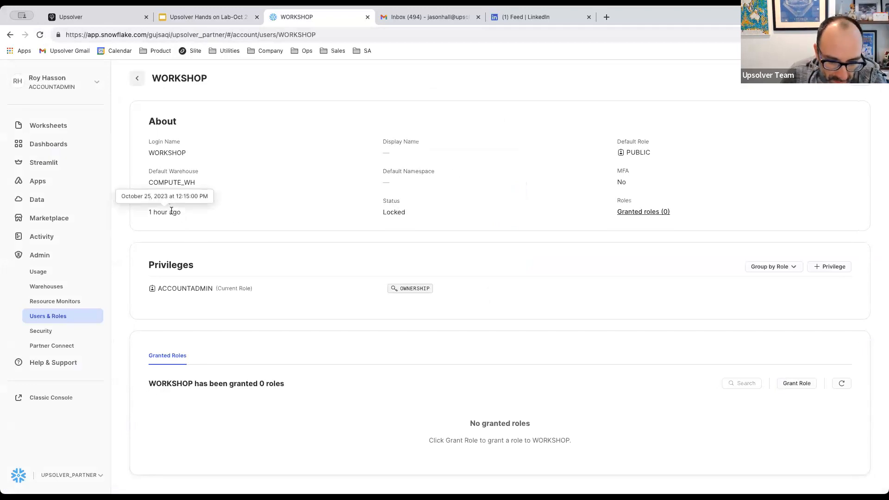
click(64, 320)
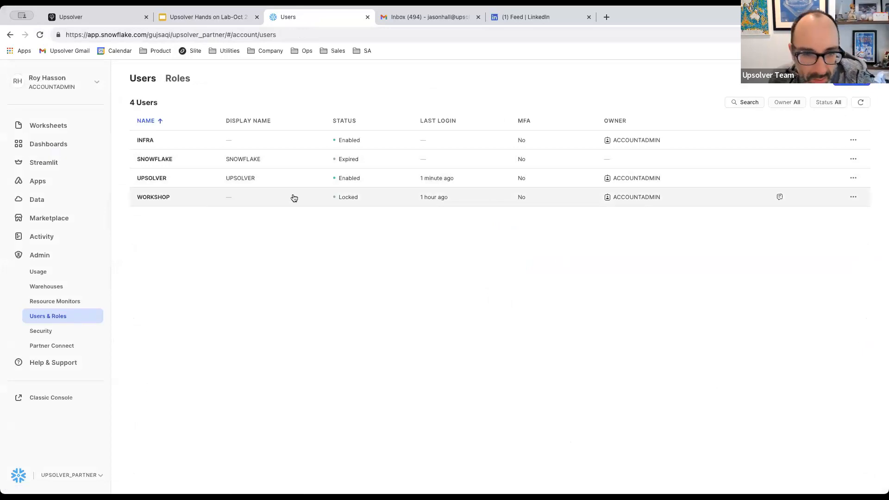
mouse_move(781, 200)
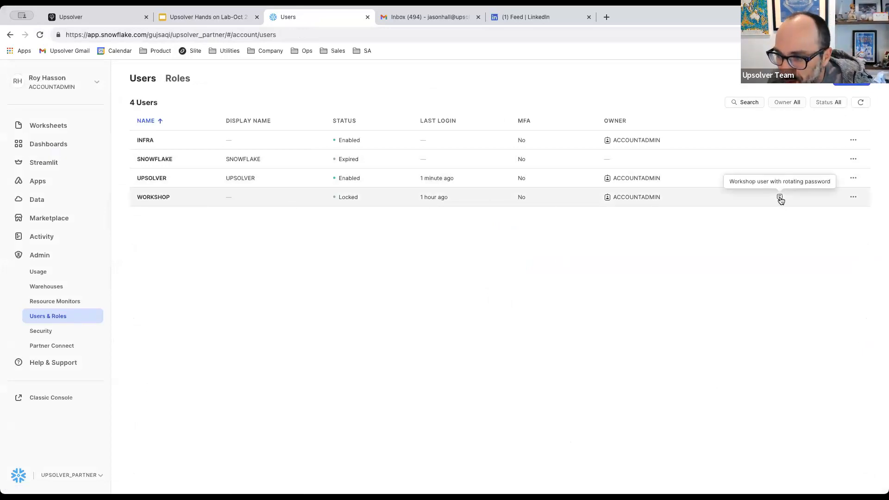
click(853, 198)
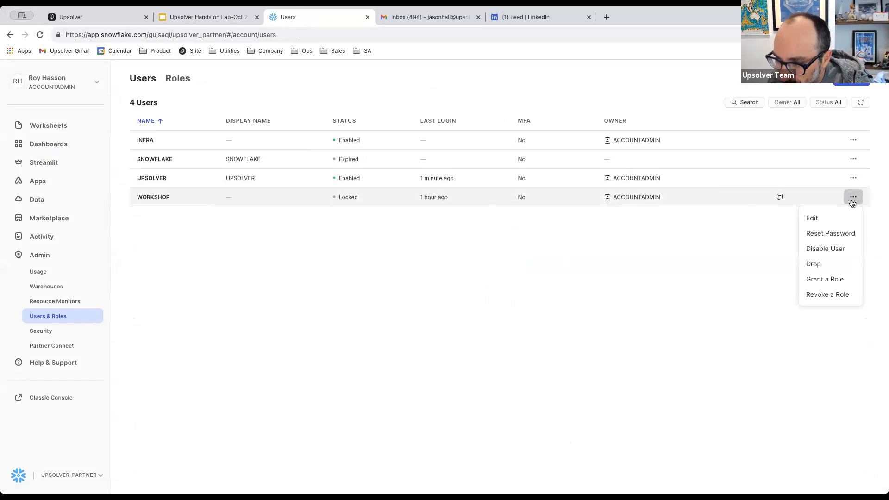
click(827, 218)
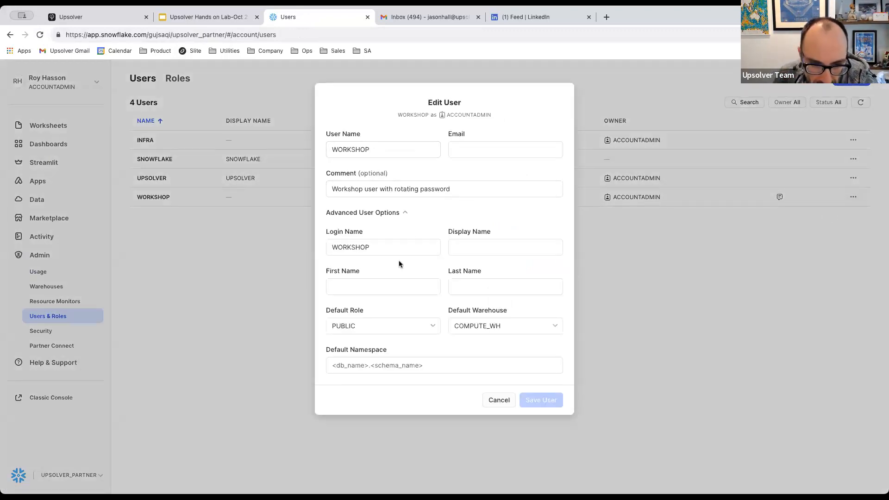
click(394, 213)
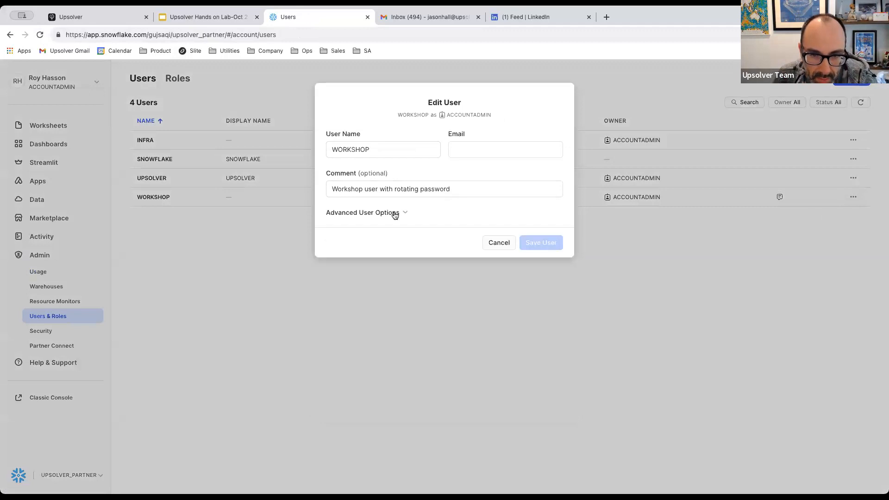
click(394, 213)
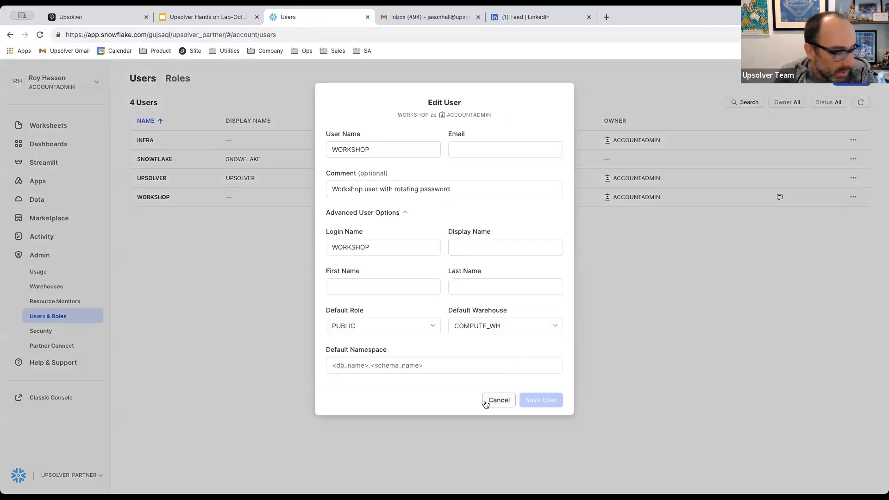
click(499, 399)
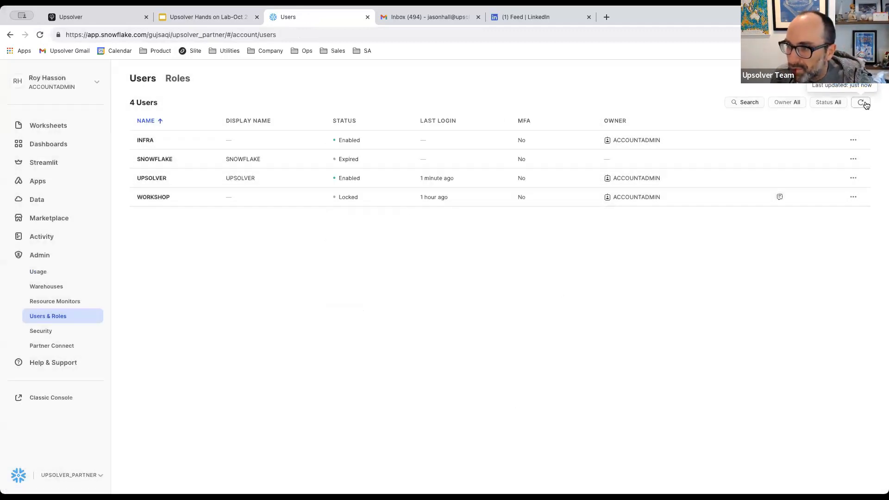
View the WORKSHOP user's detail page, then return to the four-user list.
click(854, 197)
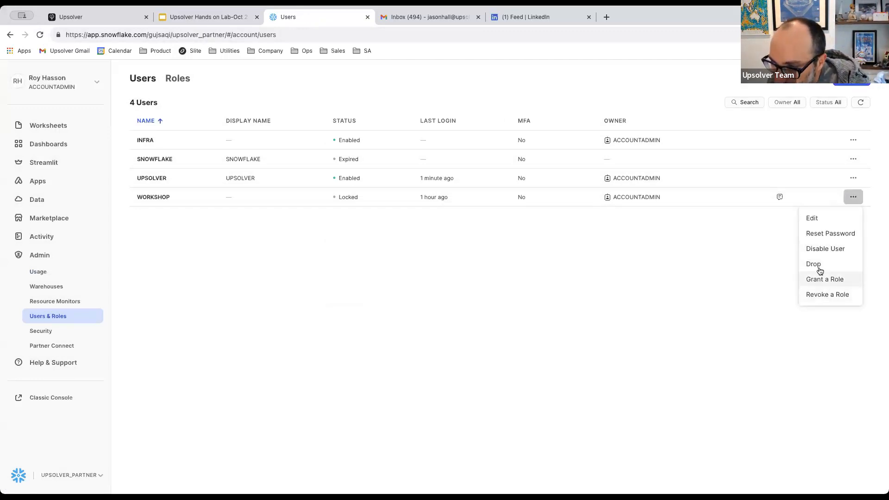
click(351, 199)
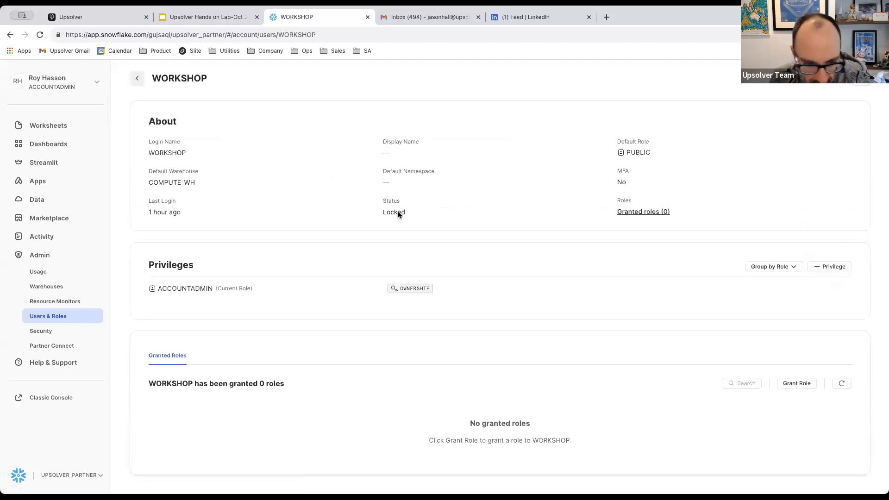
click(50, 323)
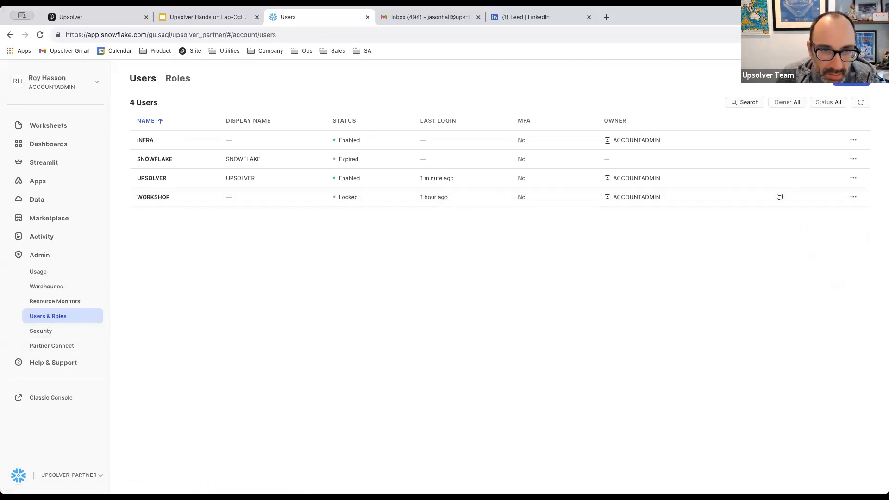
Retest upsolver_snowflake_workshop in Upsolver, which fails on the locked account, then return to Snowflake users.
click(84, 17)
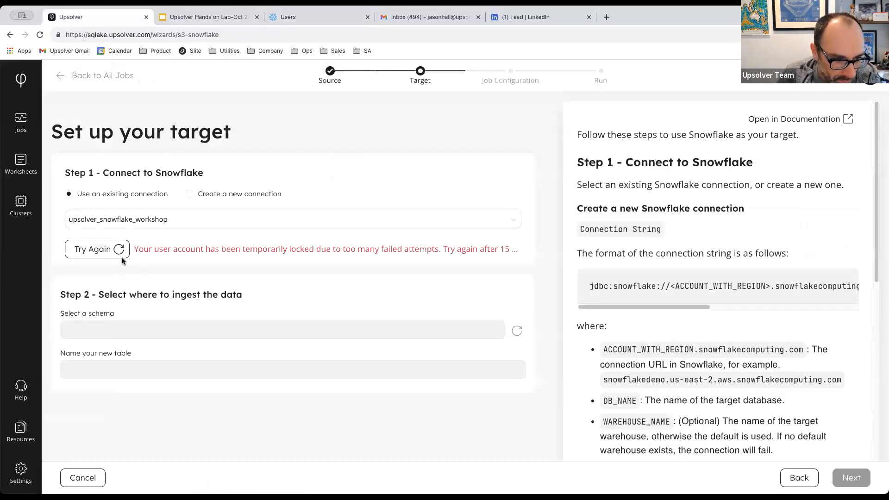
click(234, 195)
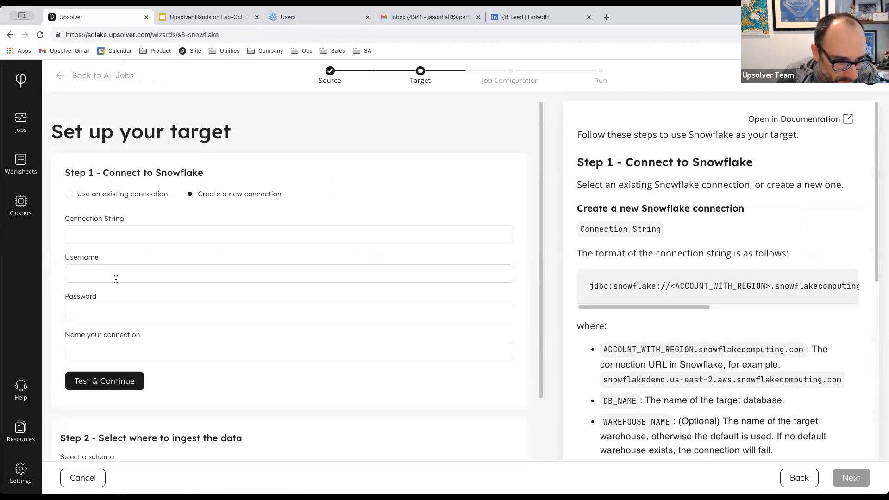
click(105, 192)
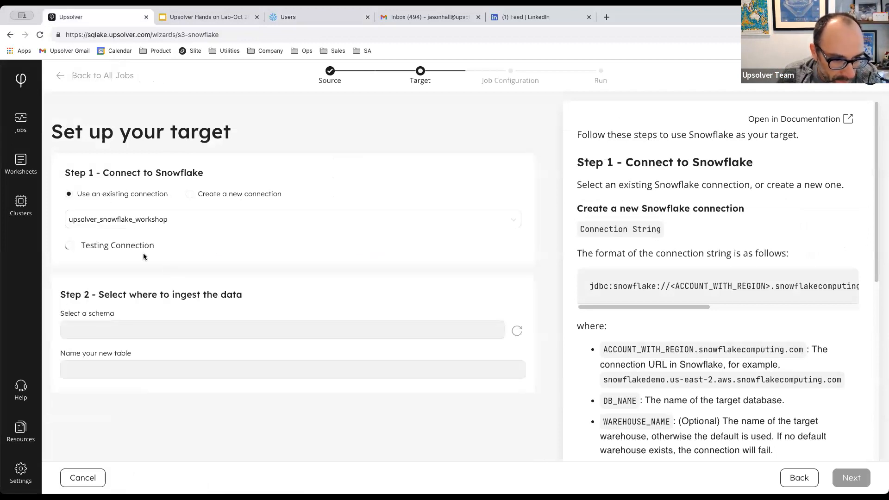
click(304, 15)
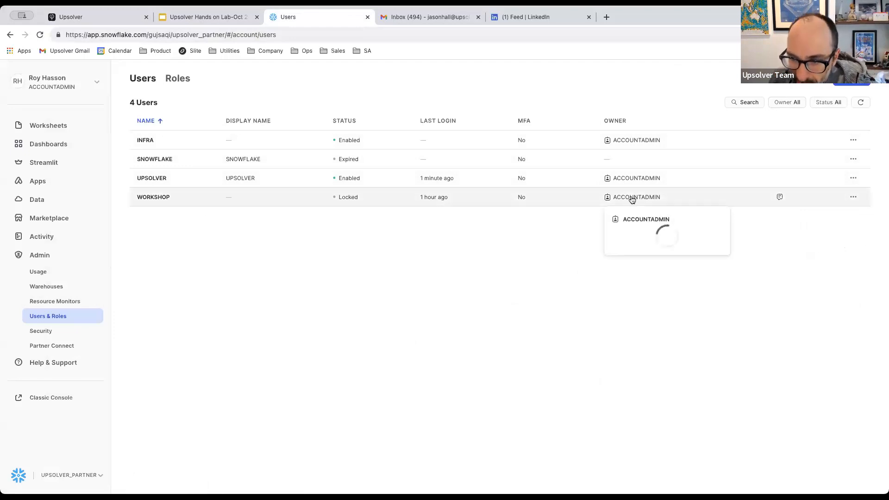
Check WORKSHOP's details and Admin > Security, then open WORKSHOP's Edit settings from its ... menu.
click(334, 195)
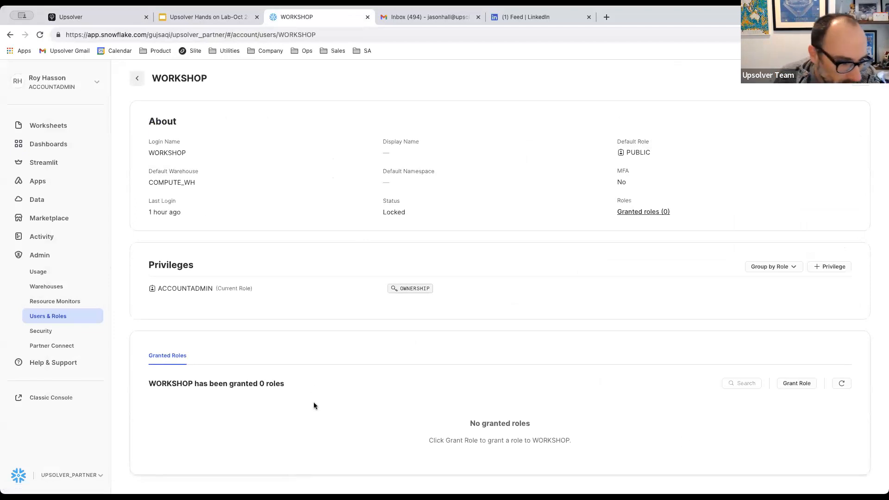
click(67, 336)
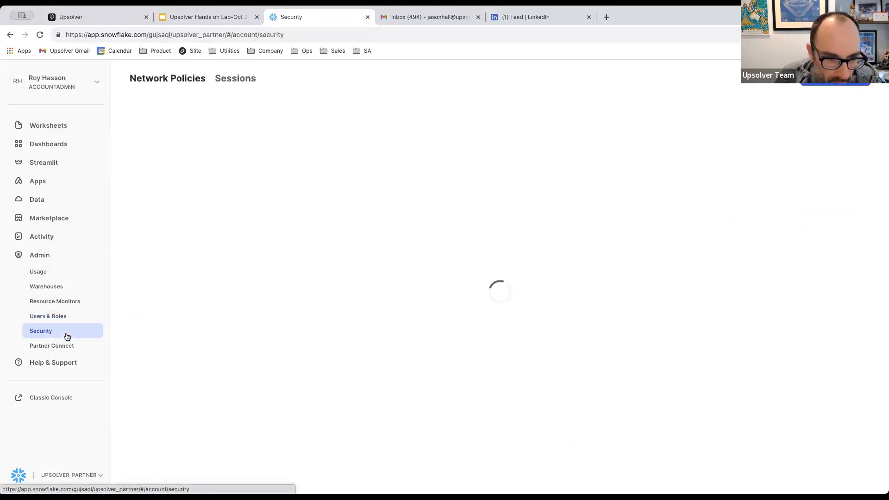
click(56, 322)
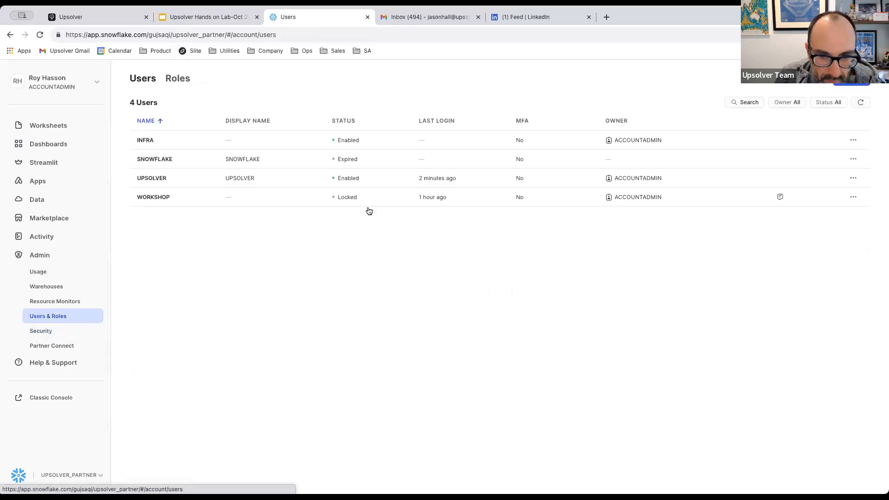
click(173, 202)
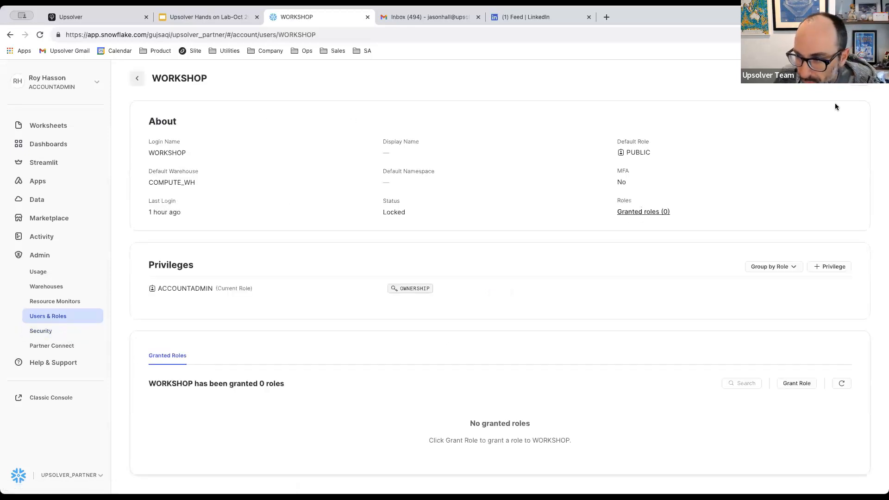
click(861, 79)
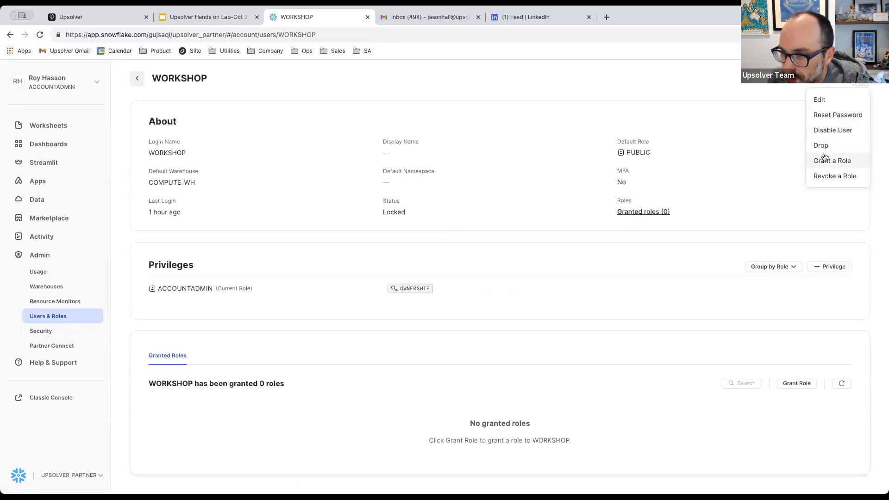
click(820, 100)
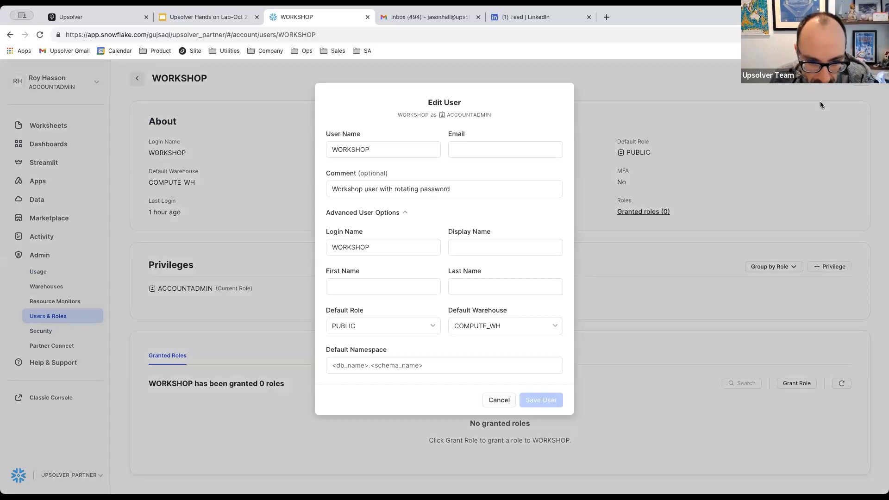
click(605, 19)
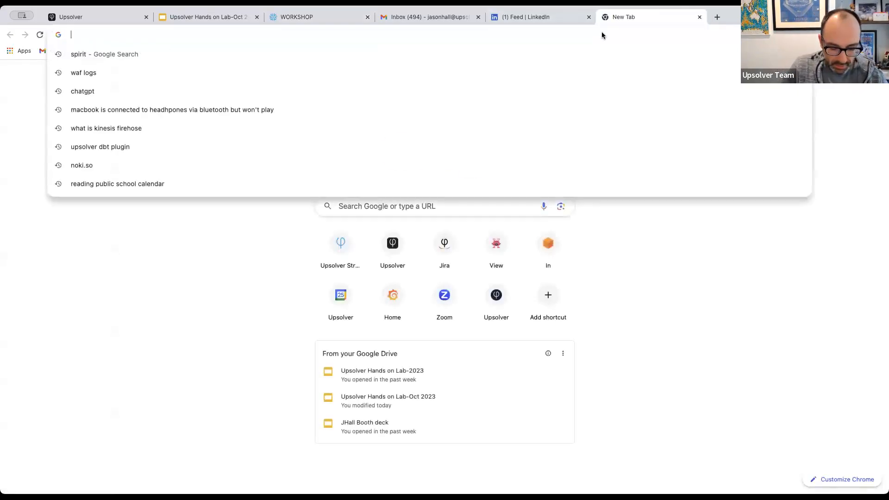
Search Google for 'how to unlock a snowflake user'.
text(how to unlock a )
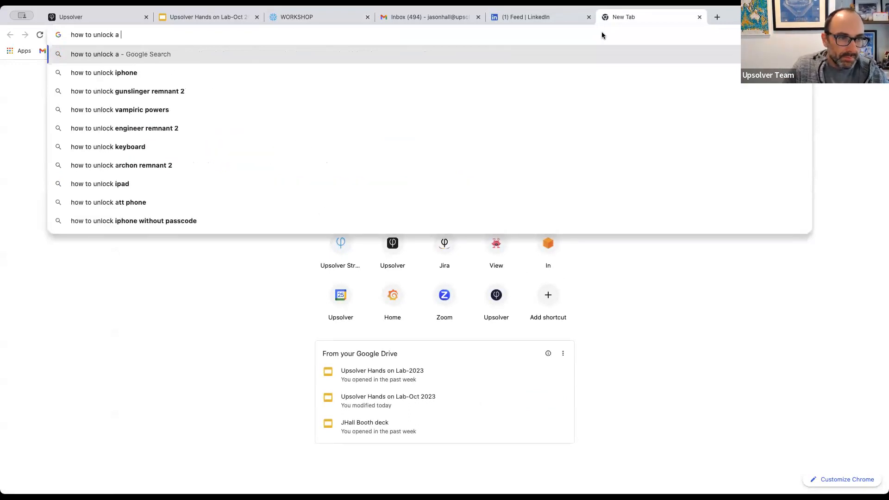
text(snowflake user)
key(Return)
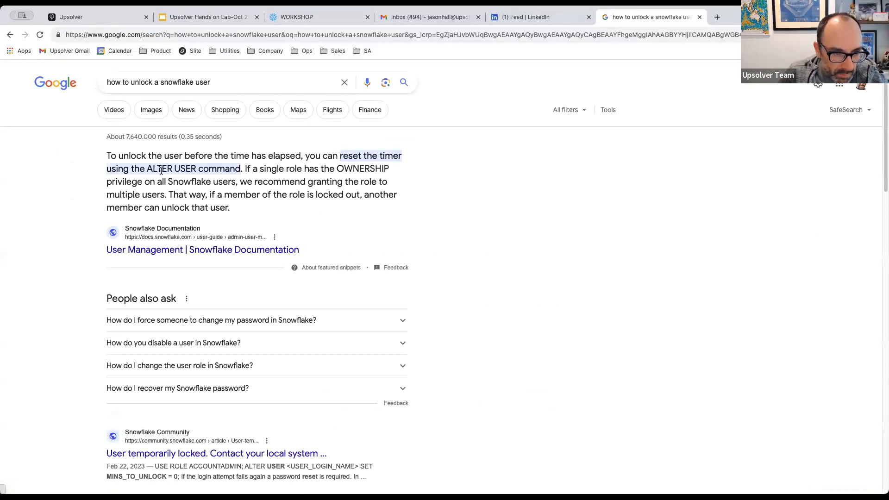
Find the Unlocking a User section, MINS_TO_UNLOCK = 0, in Snowflake's User Management docs.
click(243, 250)
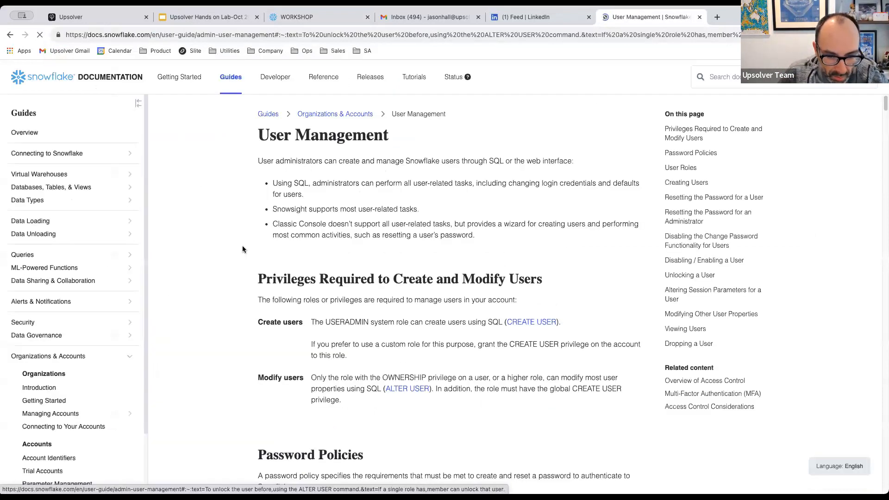
scroll(368, 236, down, 5)
scroll(368, 236, down, 10)
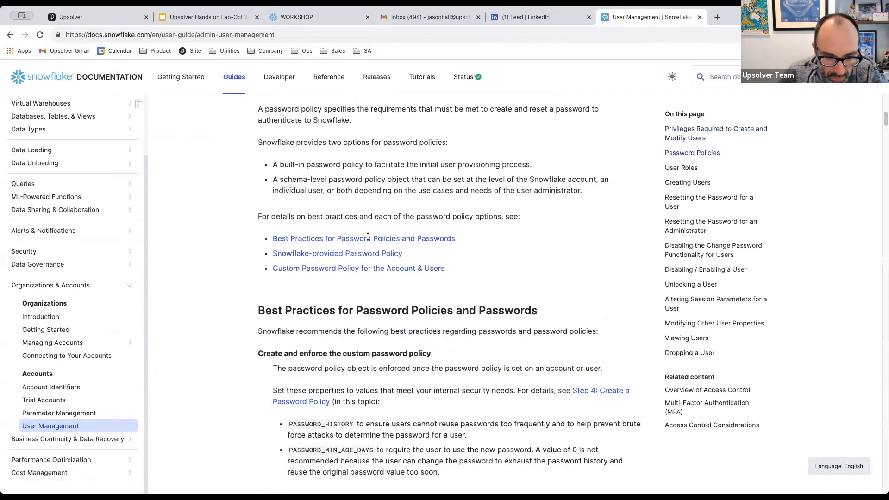
scroll(368, 237, down, 10)
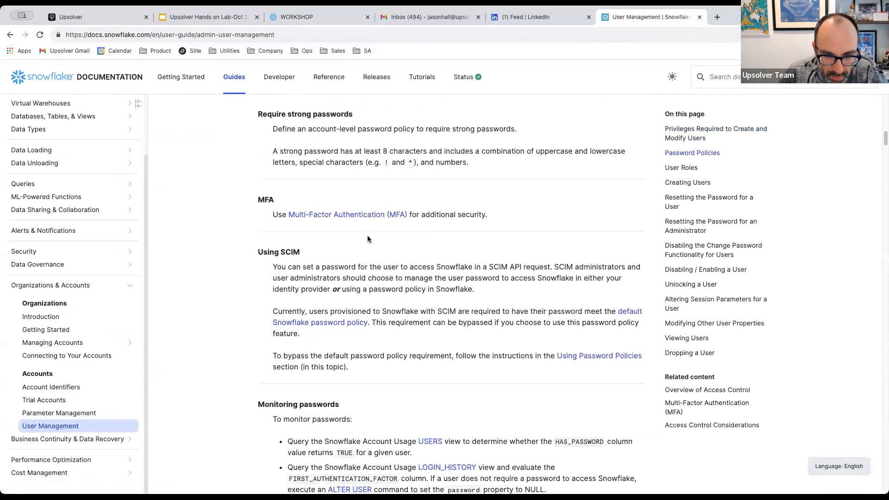
scroll(368, 237, down, 3)
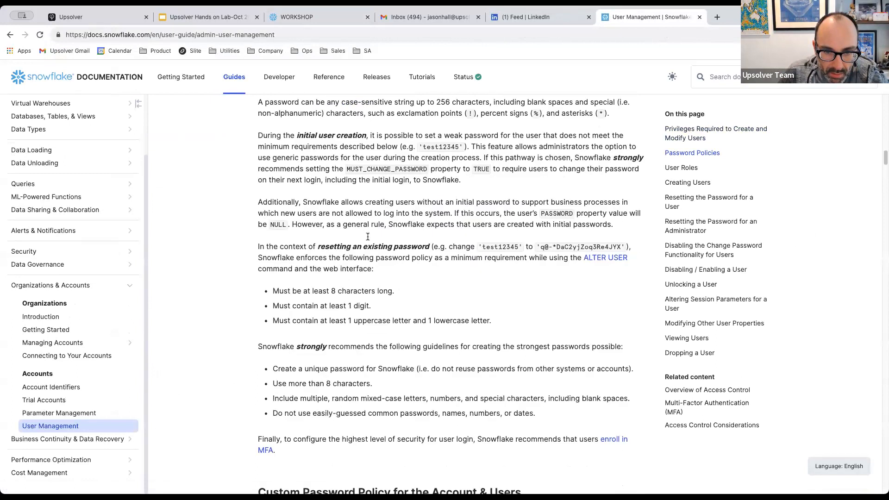
scroll(368, 238, down, 8)
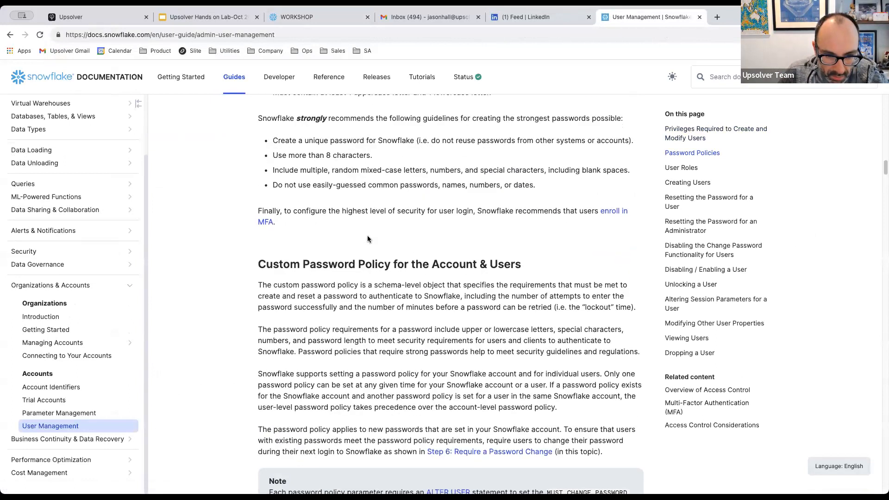
key(ctrl+f)
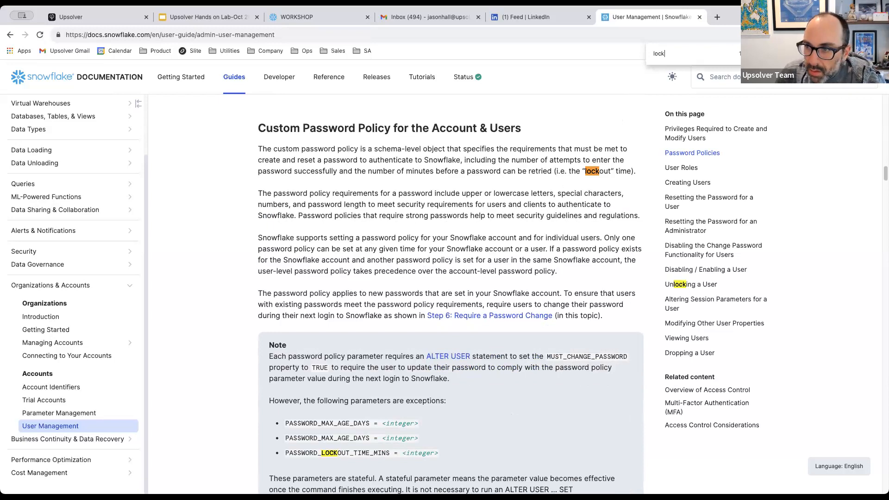
key(Return)
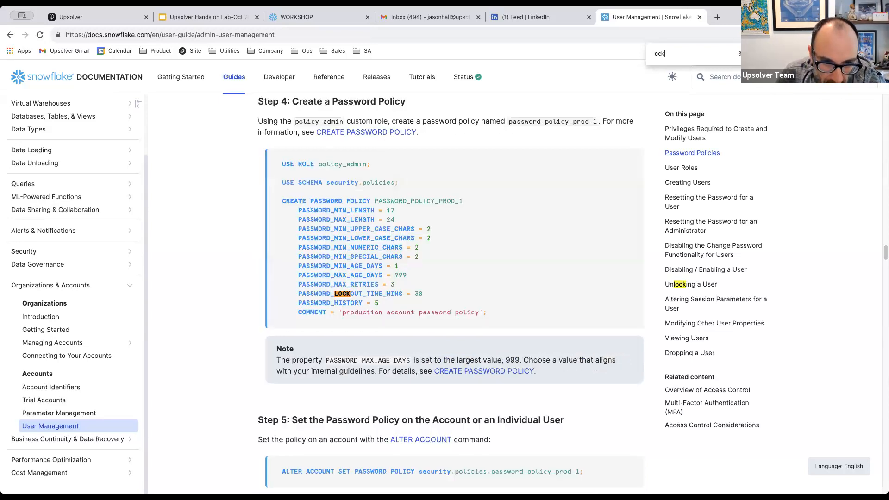
key(Return)
key(Return)
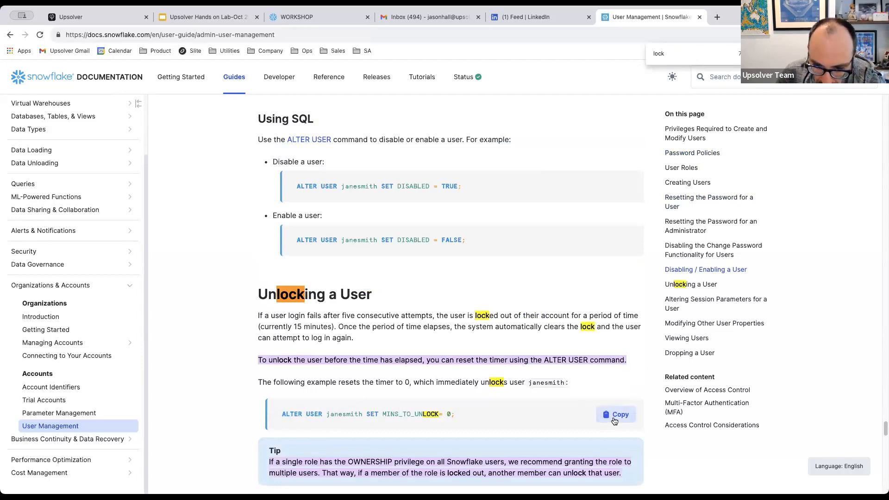
Cancel the WORKSHOP user edit in Snowflake and go to the Worksheets list.
click(295, 19)
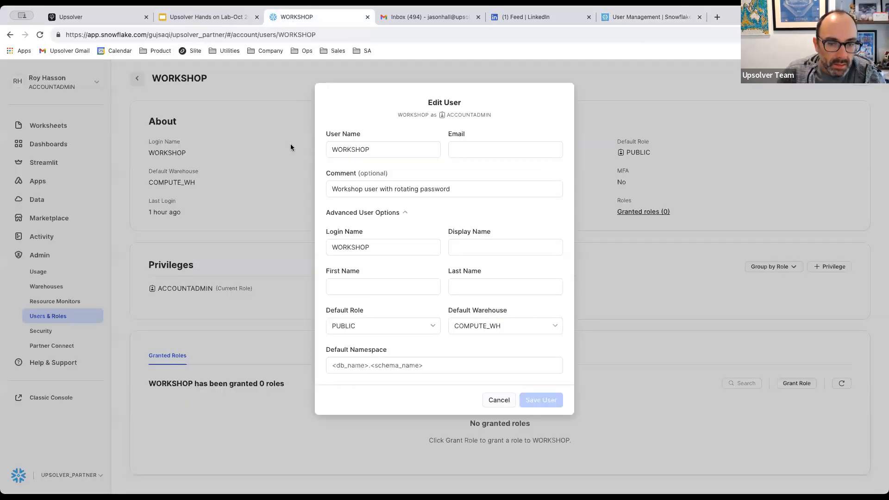
click(499, 401)
click(48, 125)
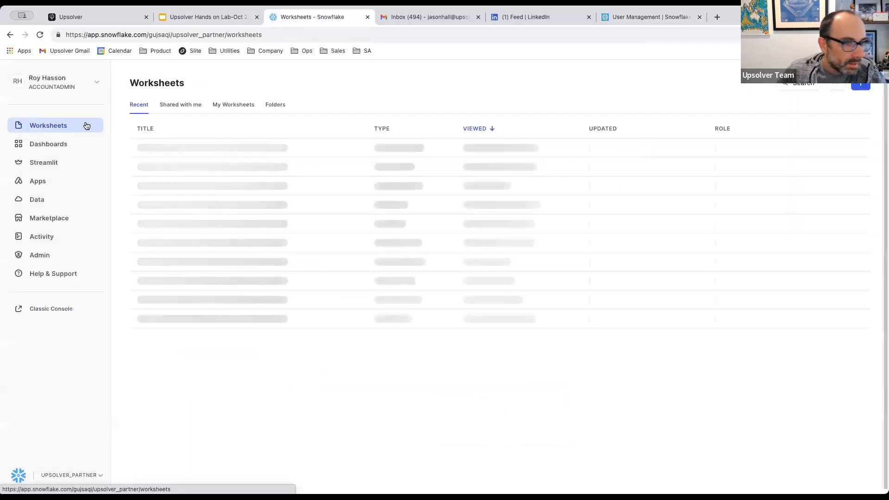
Run ALTER USER WORKSHOP SET MINS_TO_UNLOCK=0 in the Workshop worksheet.
click(189, 155)
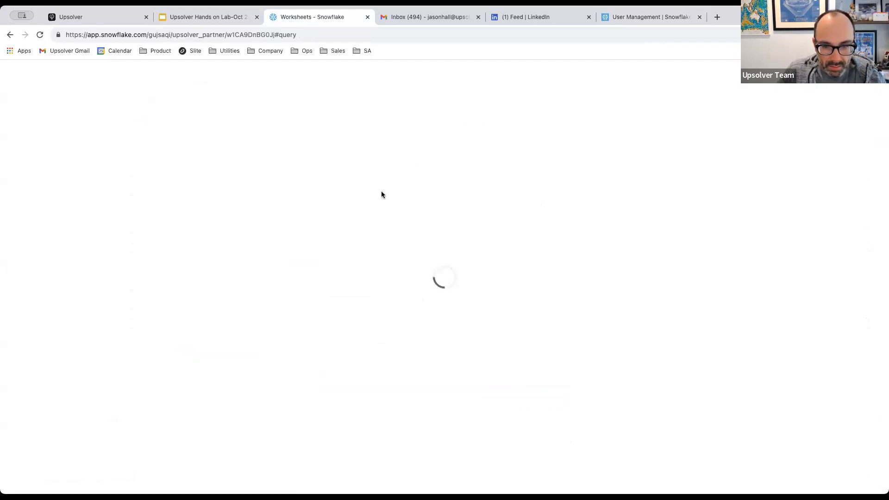
scroll(382, 192, down, 2)
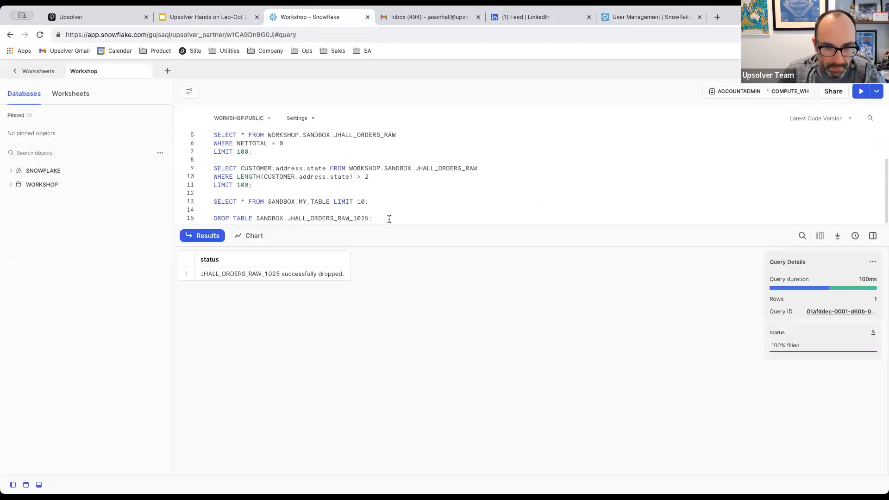
key(Return)
key(Return)
text(ALTER USER janesmith SET MINS_TO_UNLOCK= 0;)
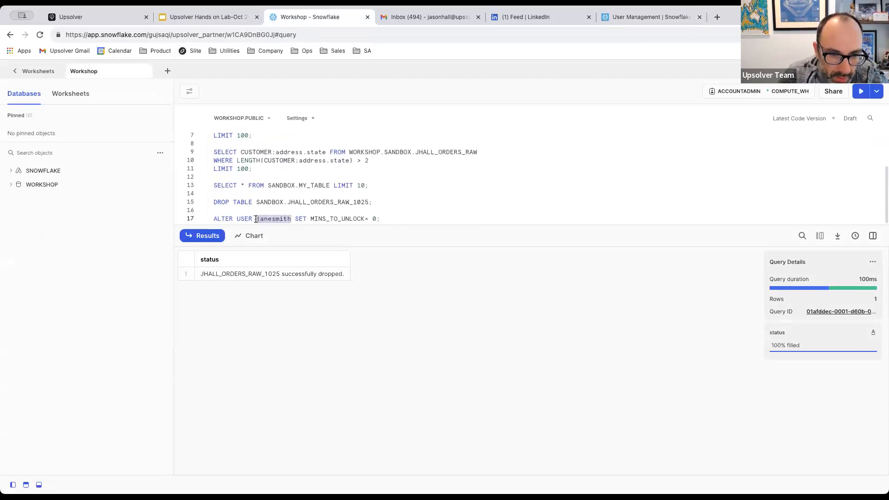
text(WORKSHOP)
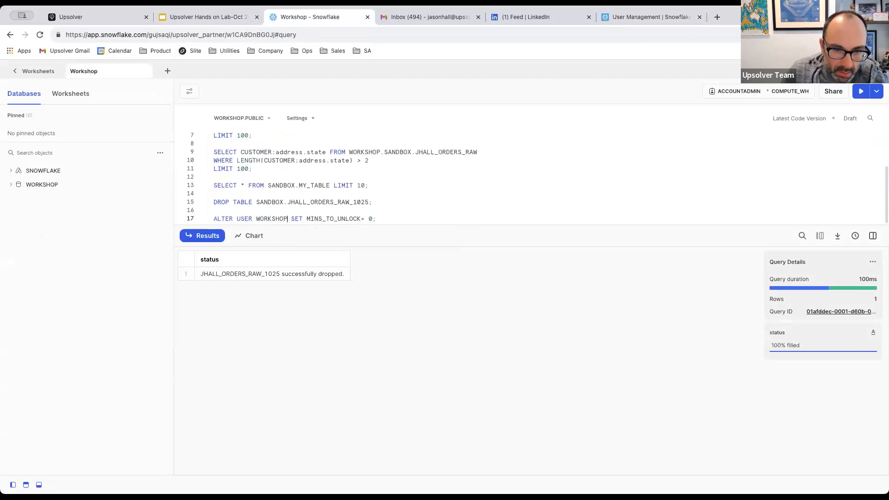
click(858, 91)
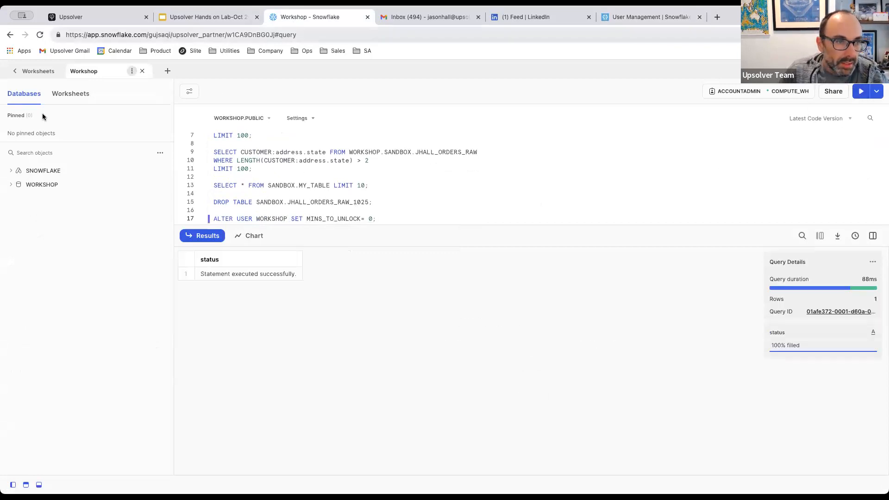
Confirm WORKSHOP shows Enabled in Users & Roles, then retry Upsolver's connection test.
click(16, 73)
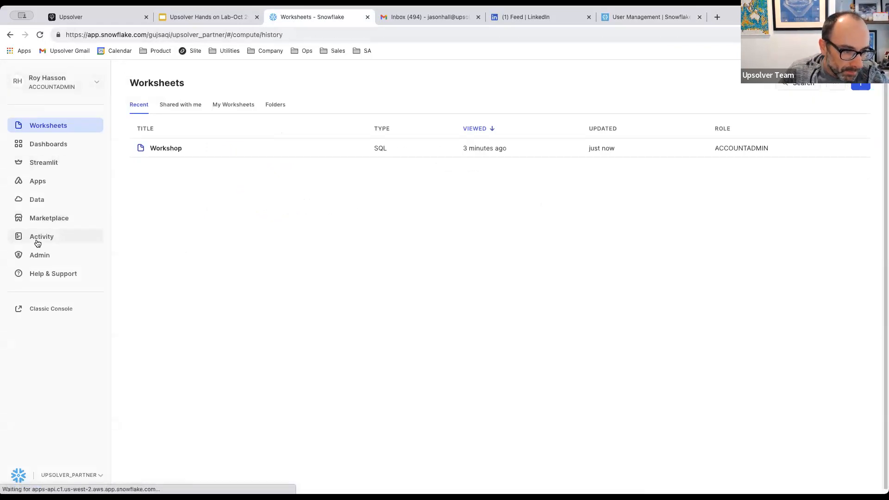
click(36, 242)
click(39, 315)
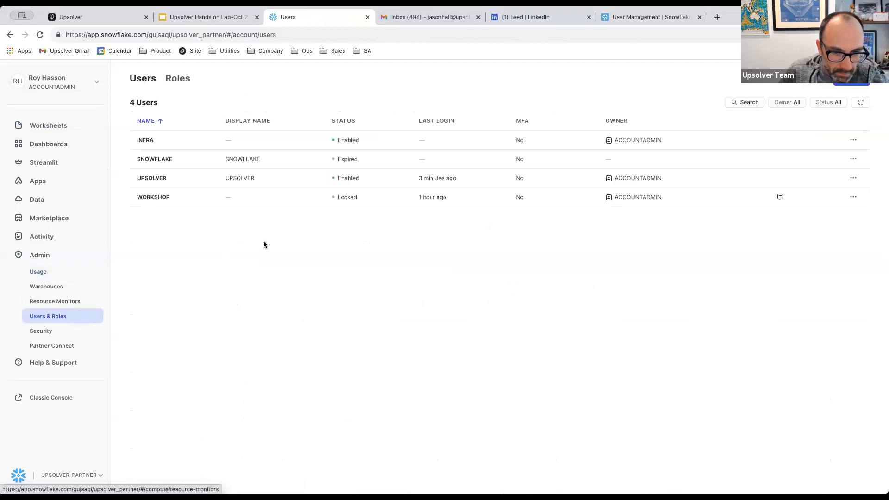
click(861, 102)
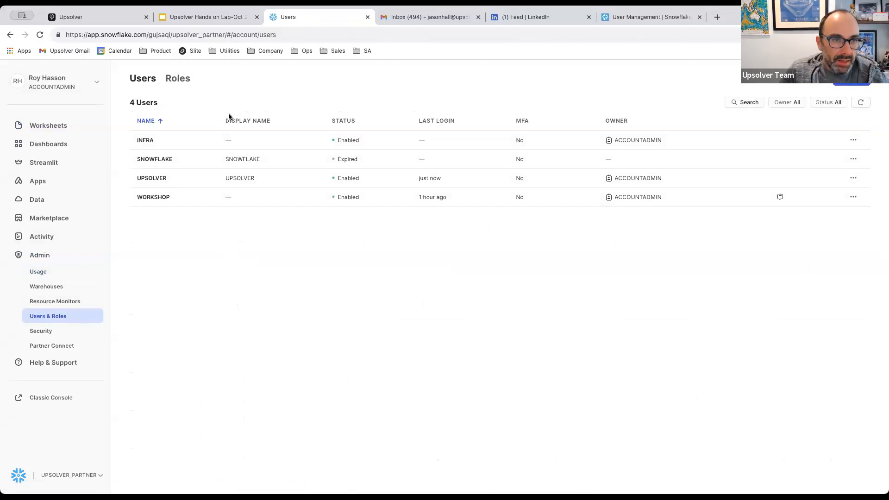
click(91, 16)
click(94, 251)
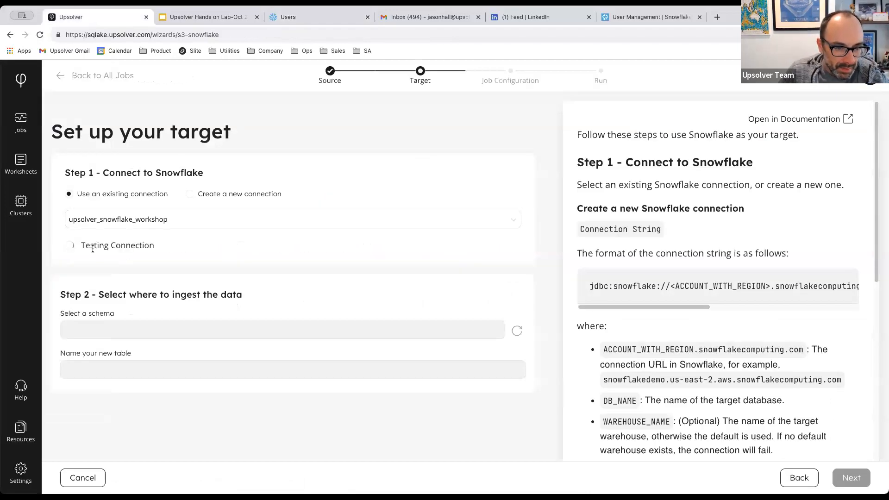
Leave the Upsolver connection setup and start a blank worksheet.
click(157, 219)
click(190, 193)
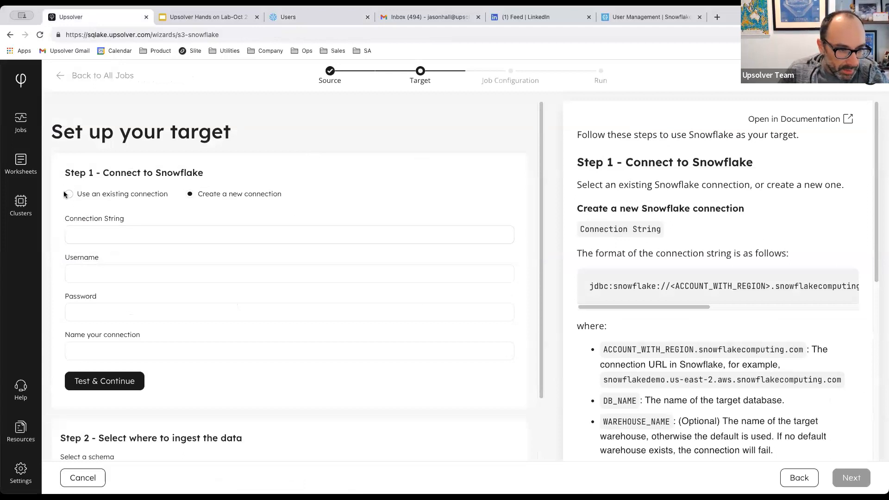
click(21, 164)
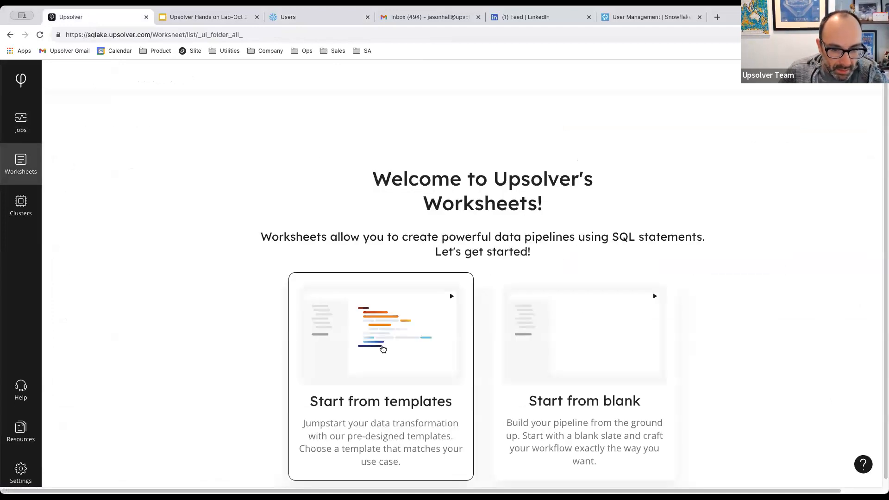
click(579, 373)
Run DROP CONNECTION upsolver_snowflake_workshop; and return to the Jobs page.
drag(788, 131, 353, 78)
text(DROP CONNECTION upsol)
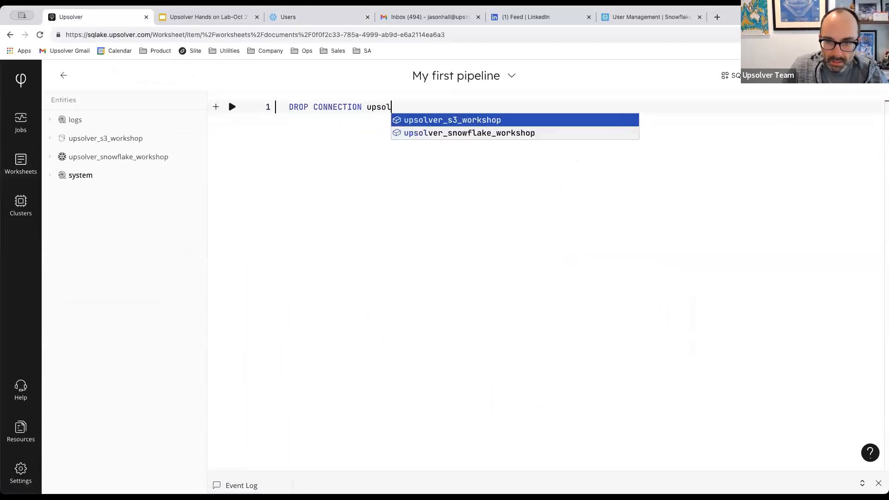
key(Down)
key(Return)
text(;)
click(232, 107)
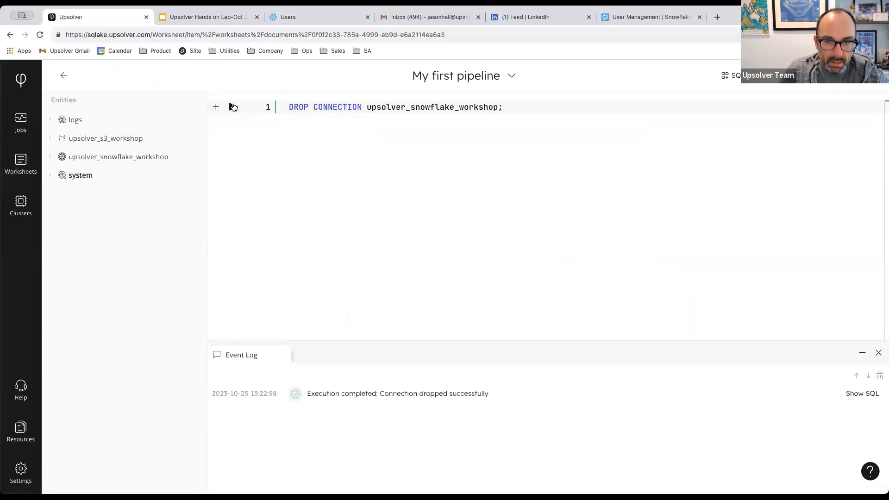
click(21, 165)
click(24, 127)
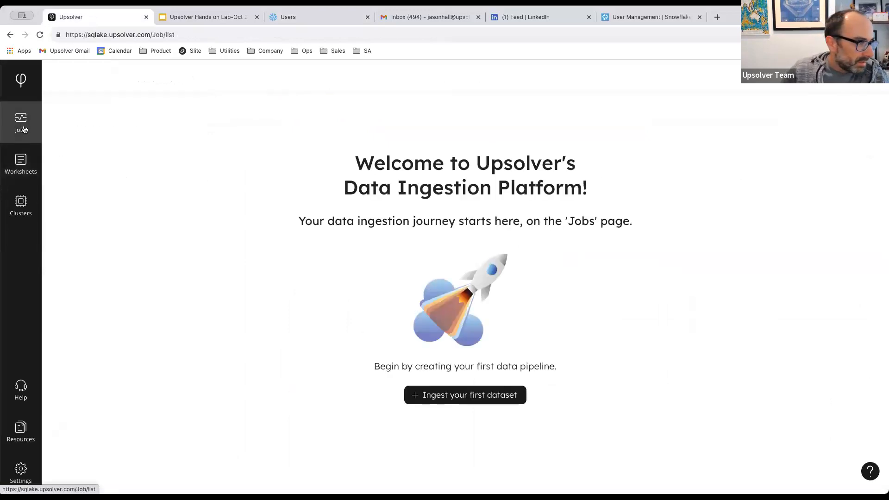
Create an S3-to-Snowflake ingestion job reading upsolver-samples/orders-with-evolution.
click(447, 396)
click(363, 298)
click(519, 239)
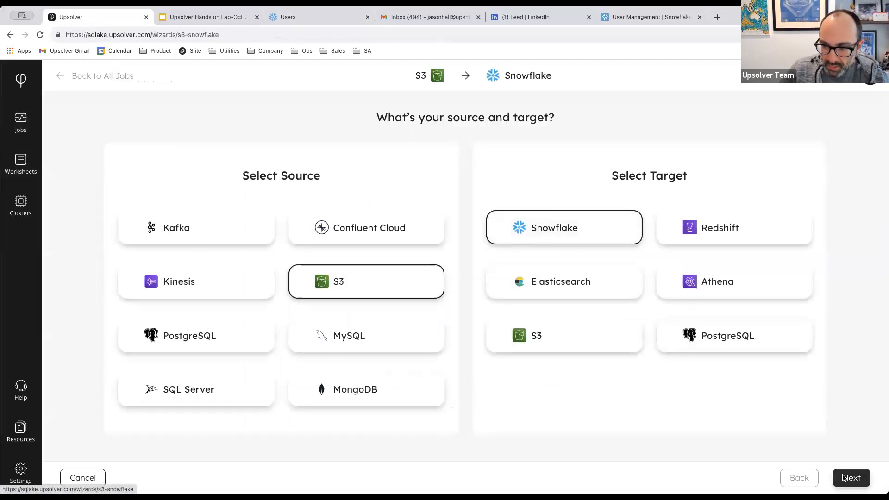
click(852, 477)
click(106, 330)
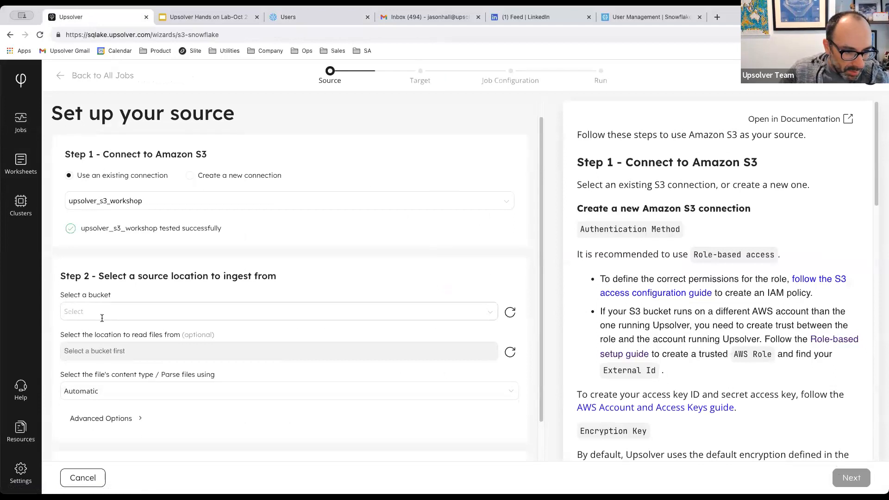
click(113, 366)
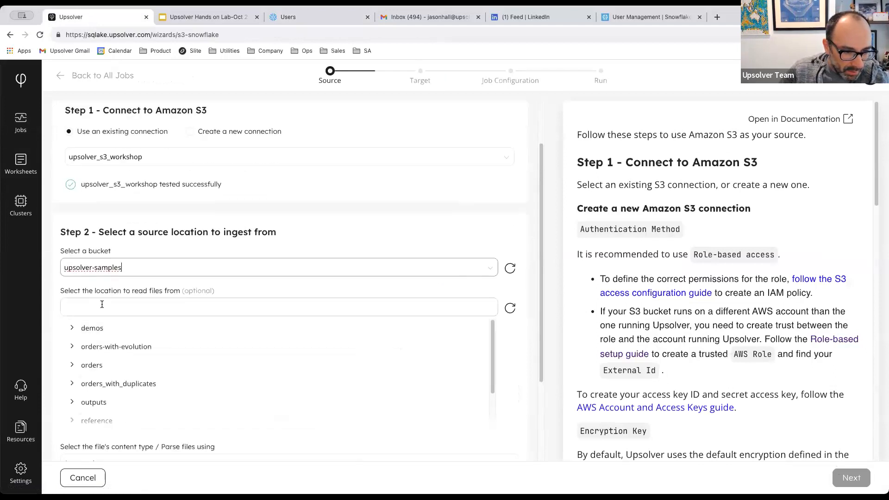
click(100, 351)
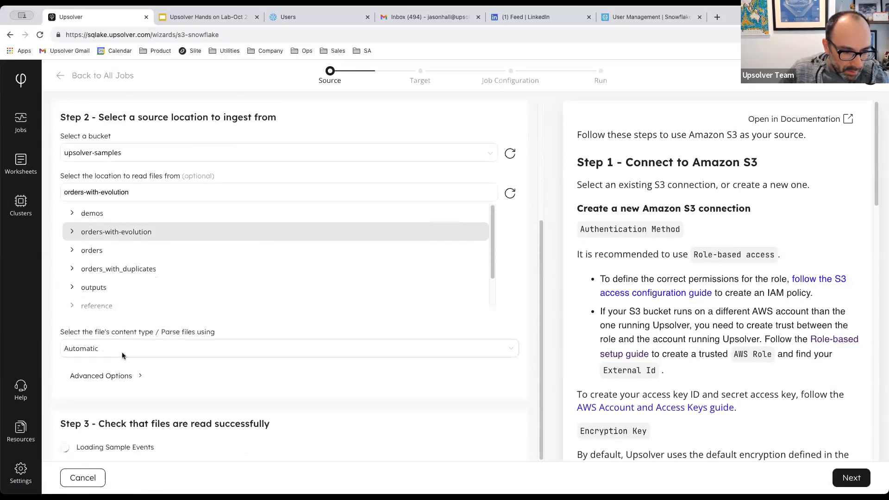
click(844, 477)
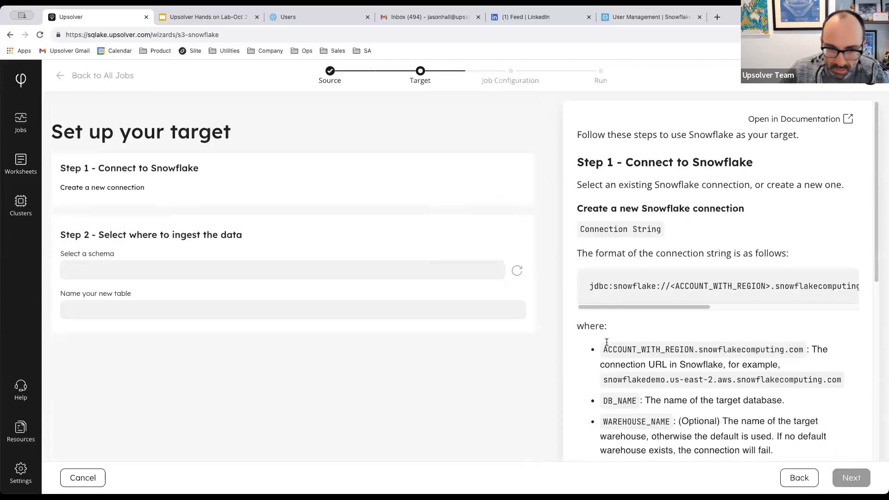
After reloading, reselect bucket upsolver-samples, folder orders-with-evolution, Automatic content type, and continue.
click(40, 35)
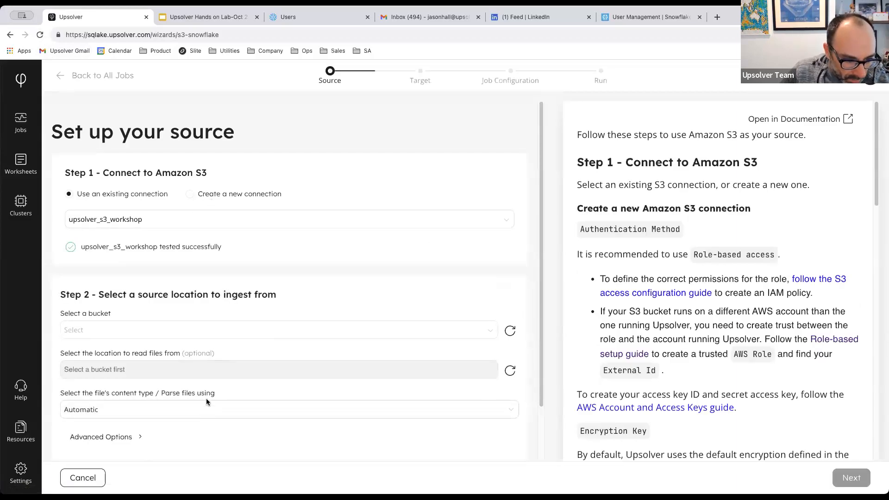
scroll(206, 401, down, 2)
click(111, 268)
text(upsolver-samples)
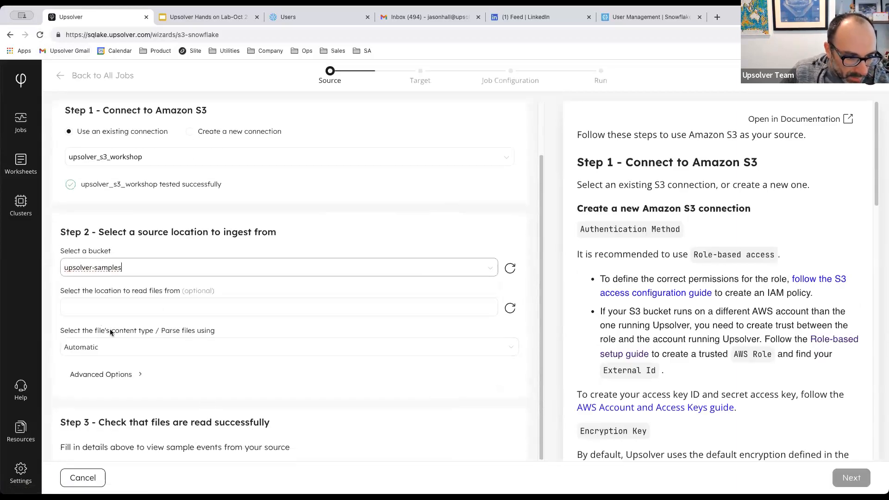
key(Return)
click(99, 347)
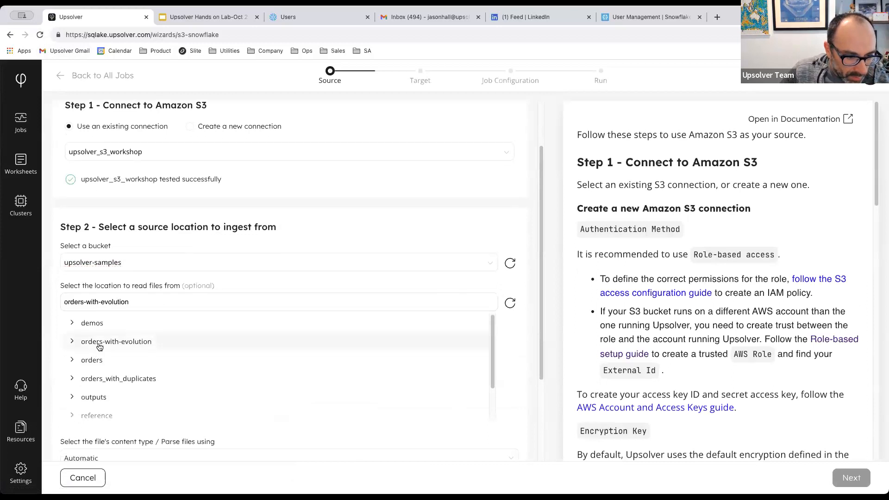
scroll(198, 401, down, 2)
scroll(263, 437, down, 3)
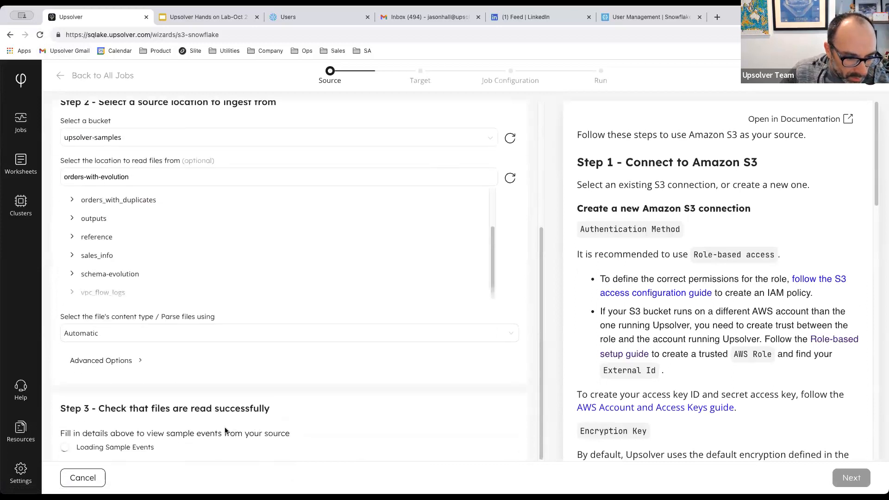
scroll(121, 206, up, 2)
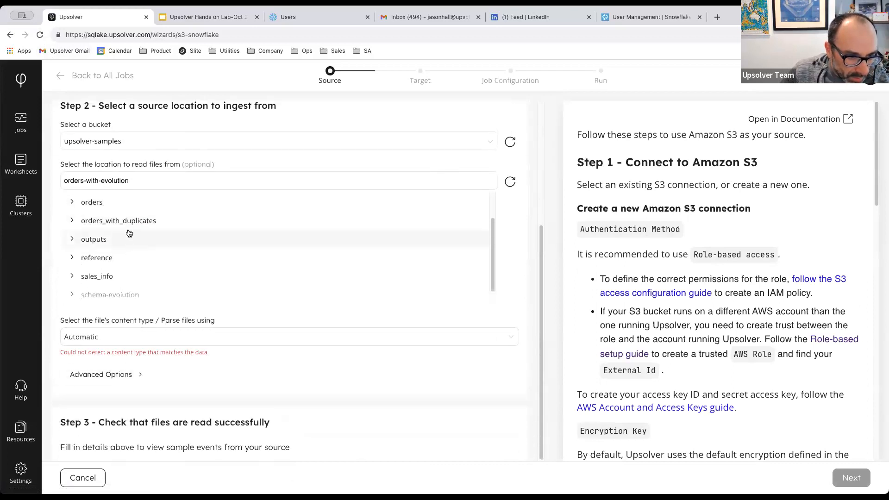
click(99, 337)
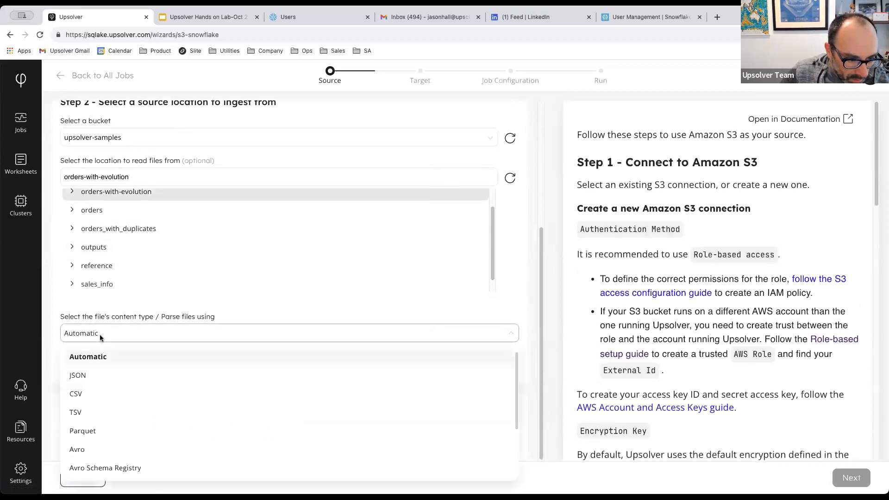
click(60, 371)
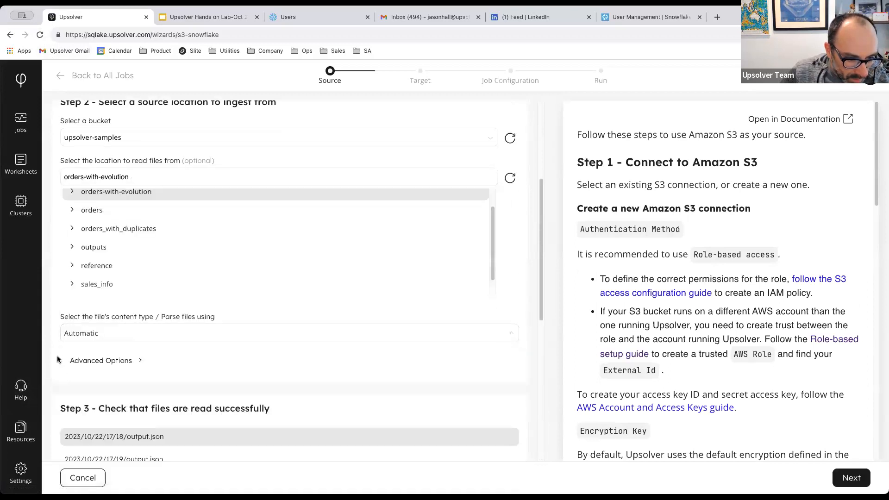
scroll(287, 278, down, 8)
click(846, 477)
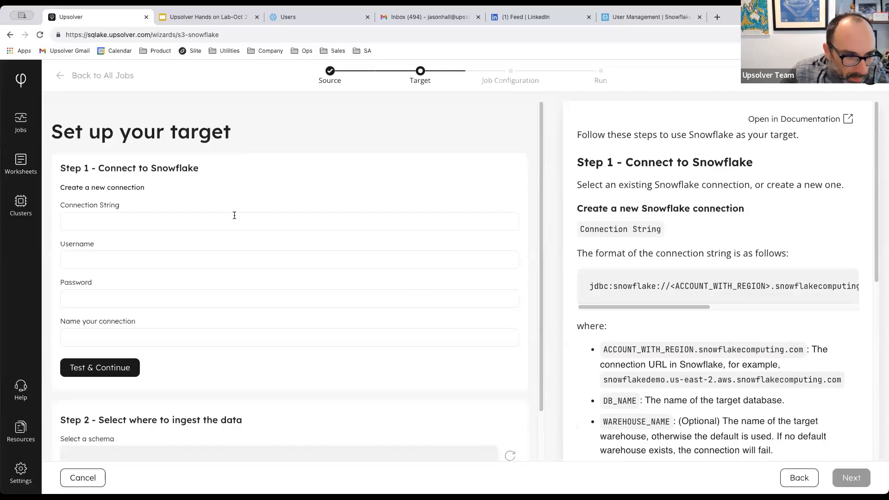
Copy the workshop JDBC hostname URL from the lab slides into Upsolver's Connection String.
click(197, 18)
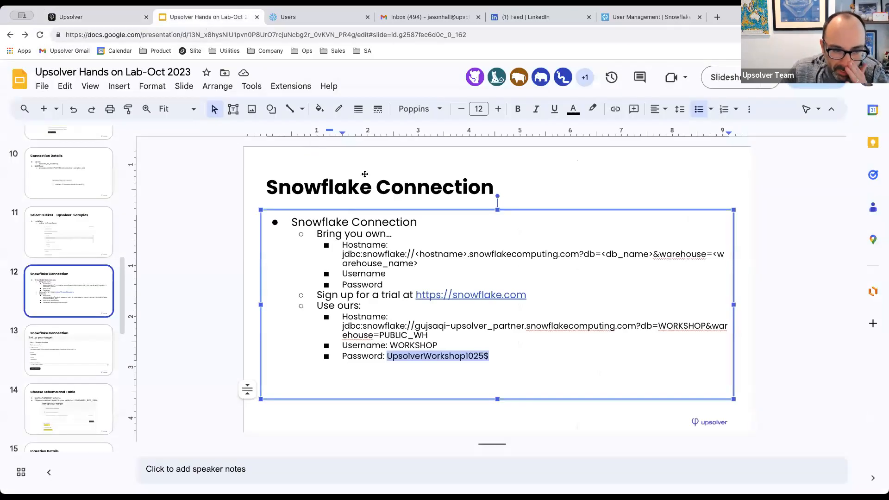
click(64, 289)
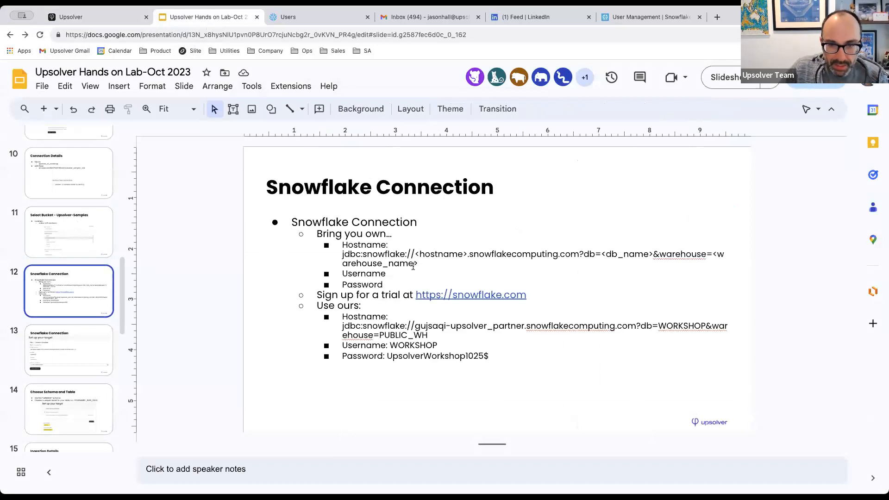
drag(342, 254, 449, 265)
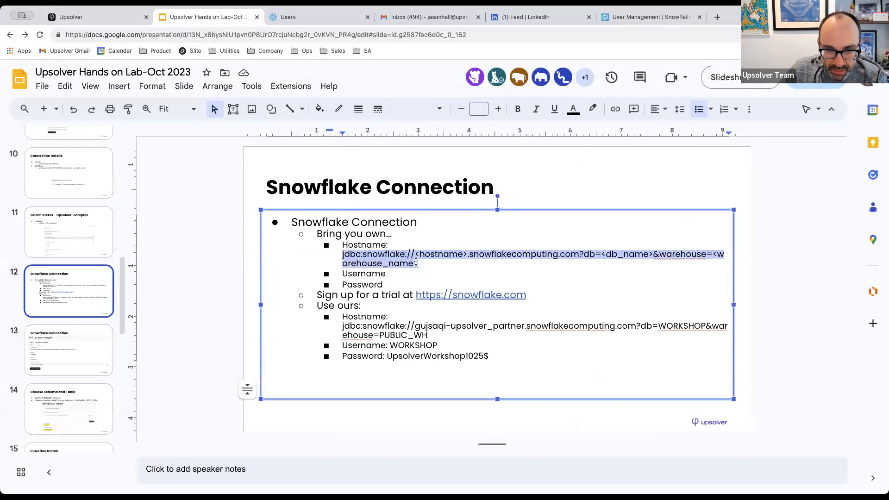
click(396, 335)
drag(342, 325, 430, 334)
key(super+c)
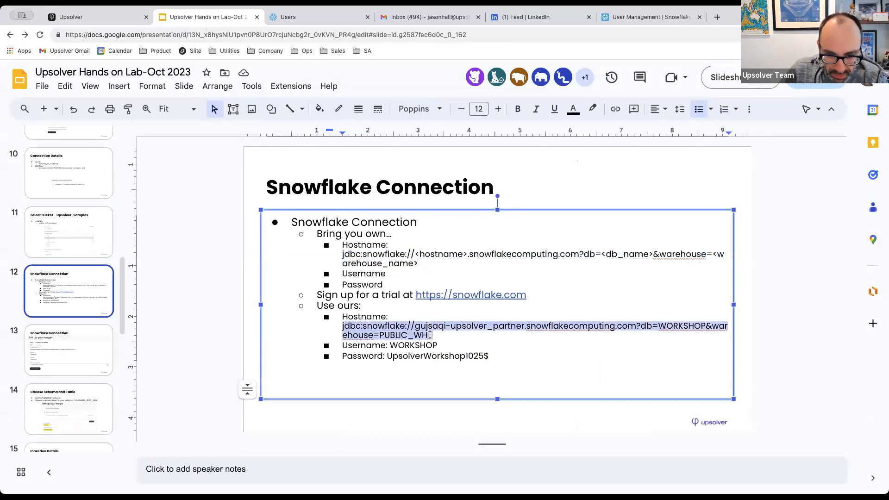
click(296, 17)
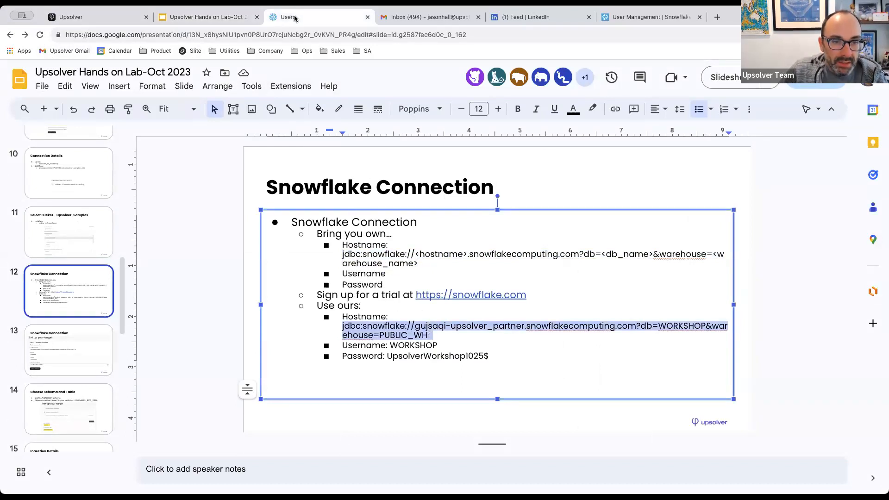
click(103, 17)
click(105, 218)
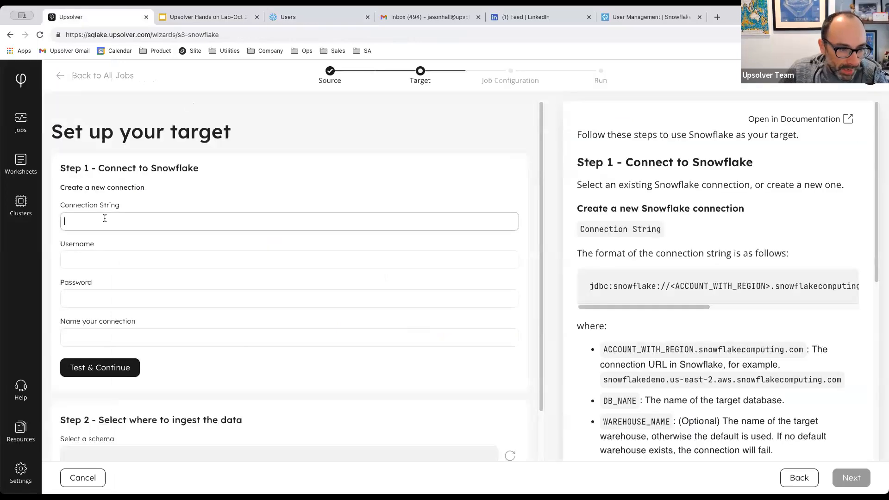
key(super+v)
Enter username WORKSHOP and paste the workshop password copied from the slides.
click(102, 255)
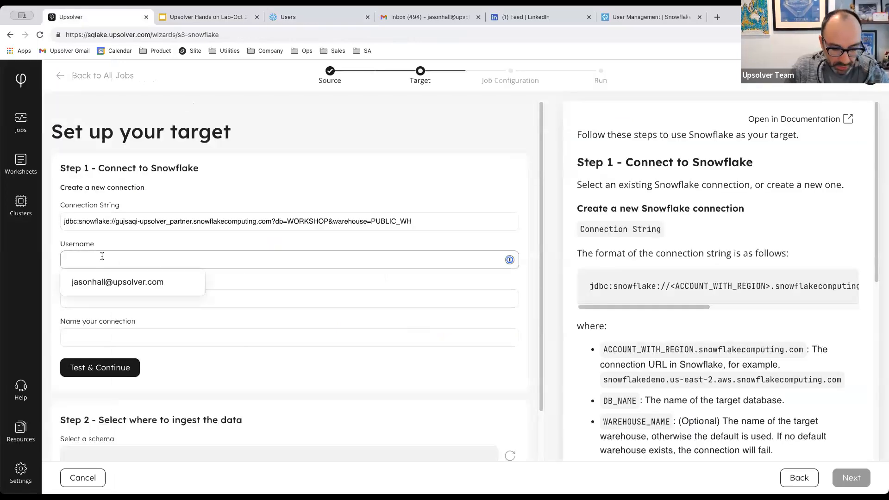
text(WORKSHOP)
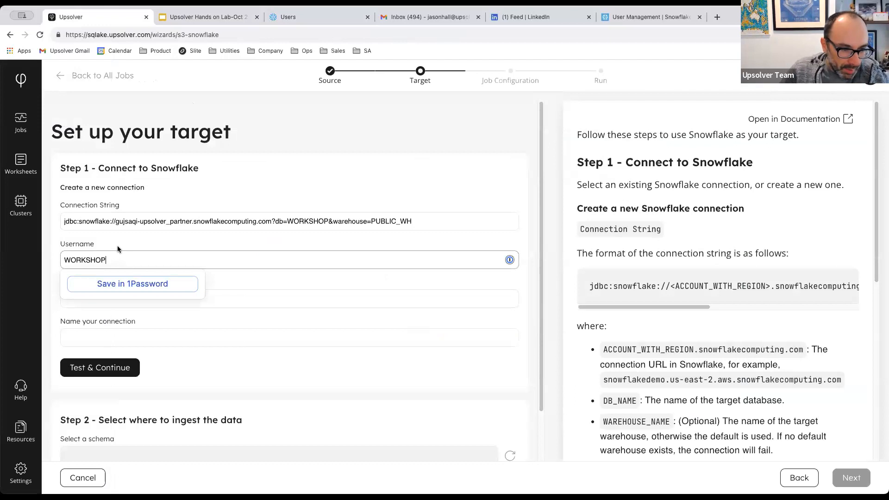
click(291, 292)
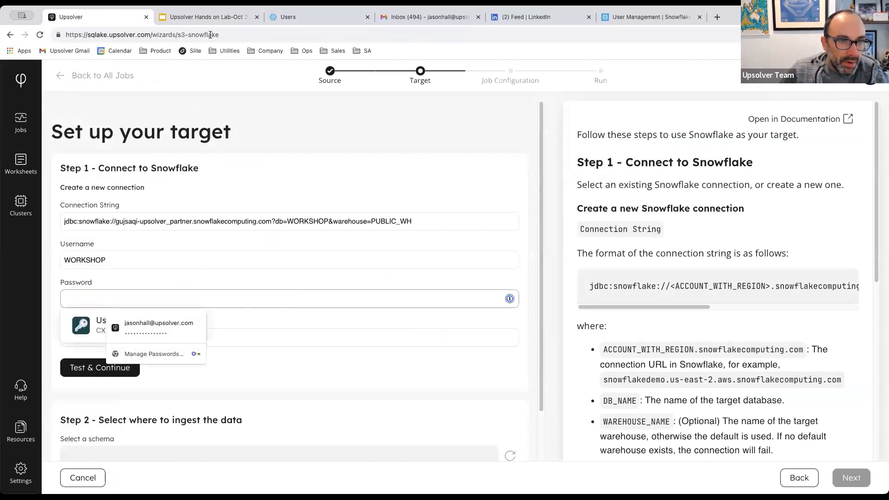
click(208, 17)
click(409, 356)
drag(491, 357, 392, 357)
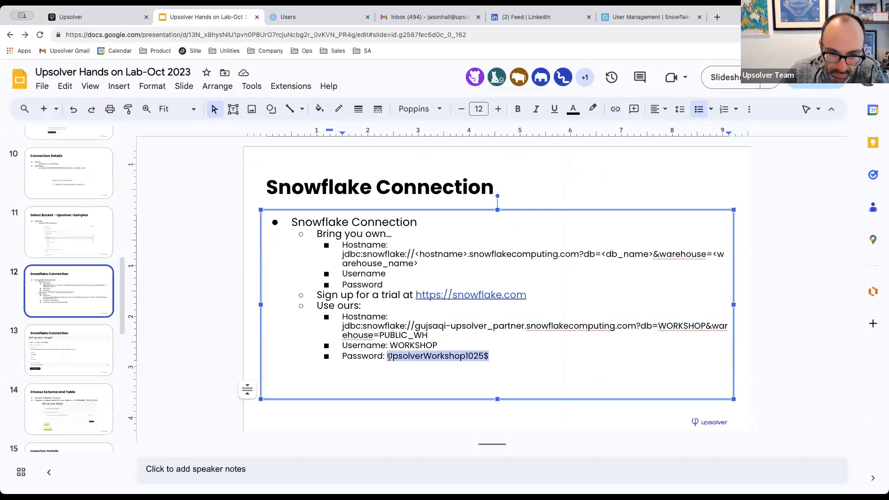
click(99, 17)
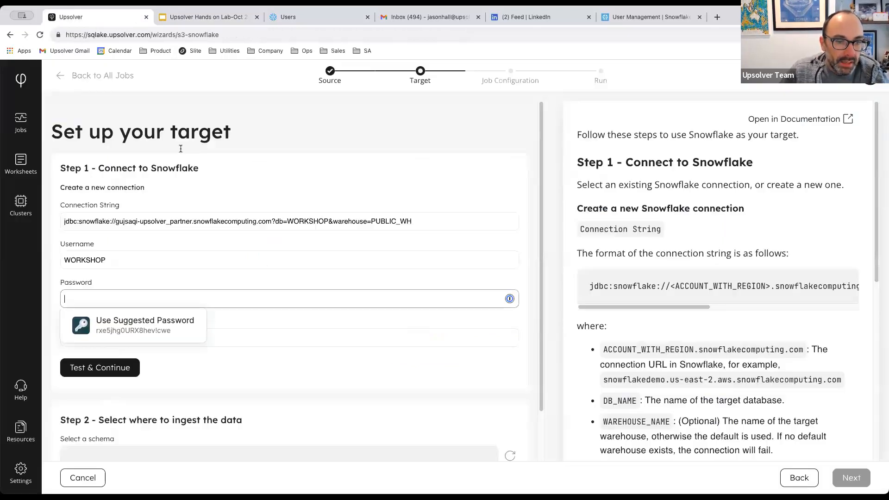
key(ctrl+v)
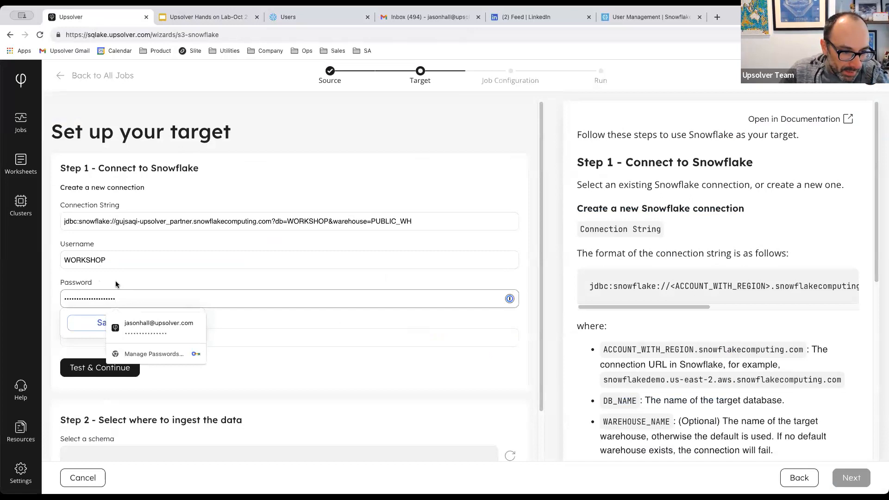
click(281, 357)
click(179, 345)
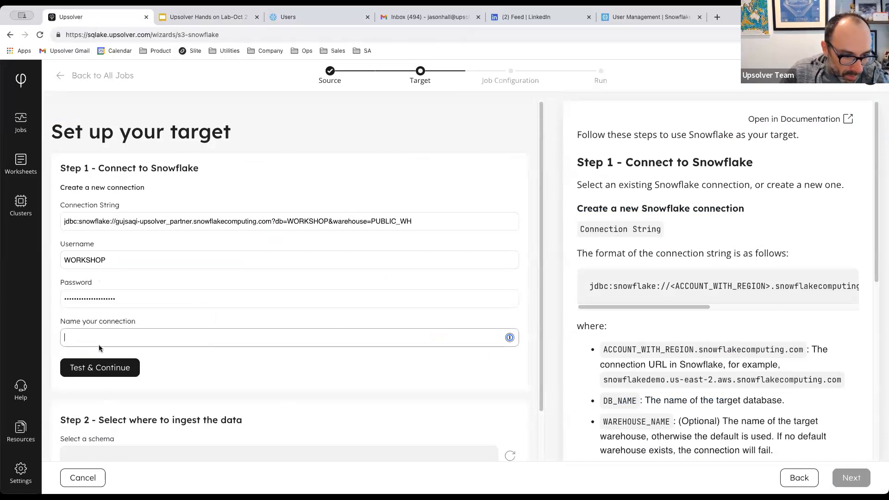
Name the connection upsolvers_snowflake_workshop and test it; it fails because WORKSHOP is locked.
click(109, 337)
text(upsolvers_snowflake_workshop)
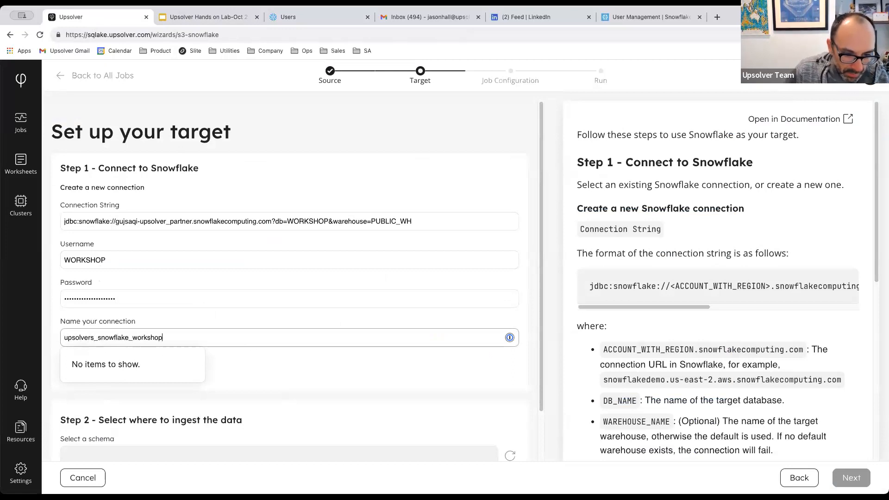
click(268, 363)
click(83, 368)
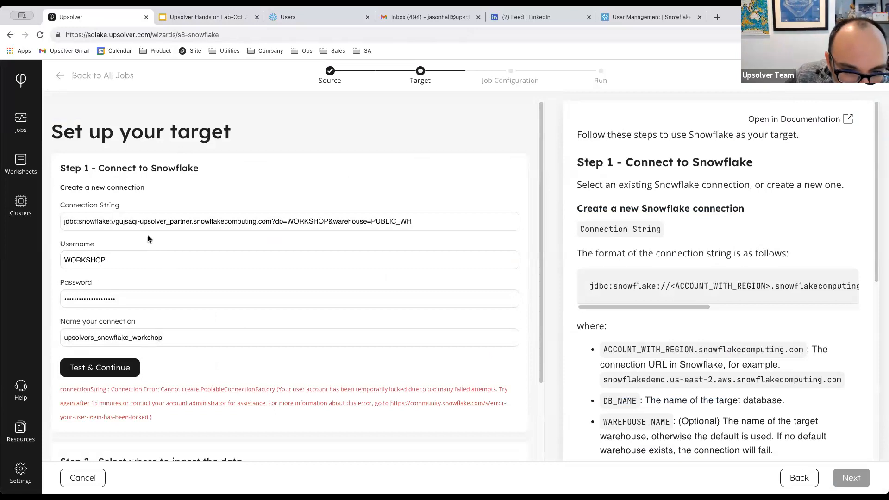
scroll(114, 228, down, 2)
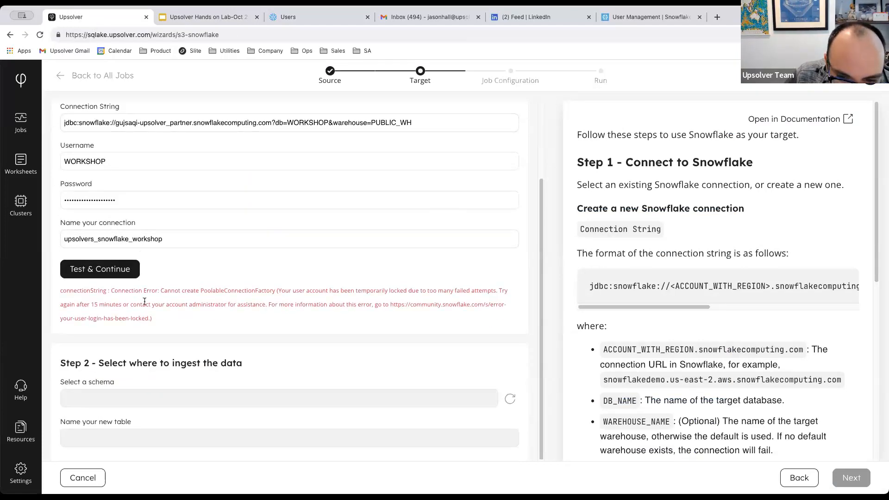
scroll(145, 302, up, 1)
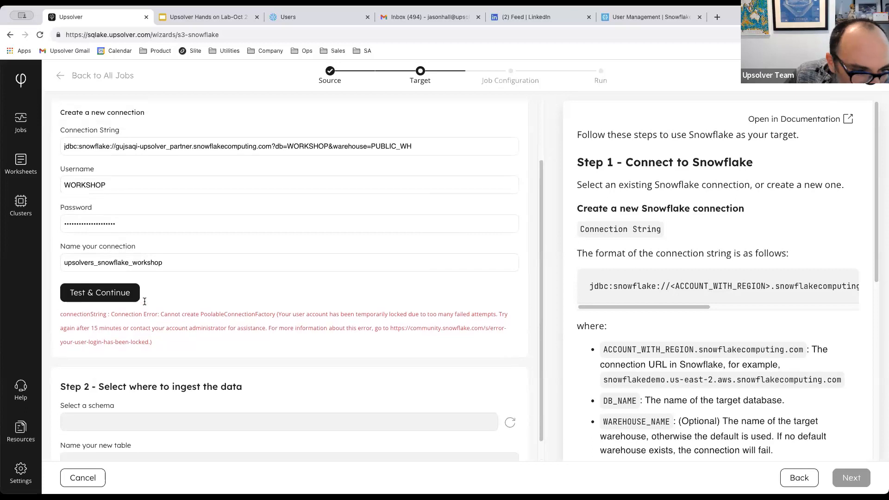
click(321, 18)
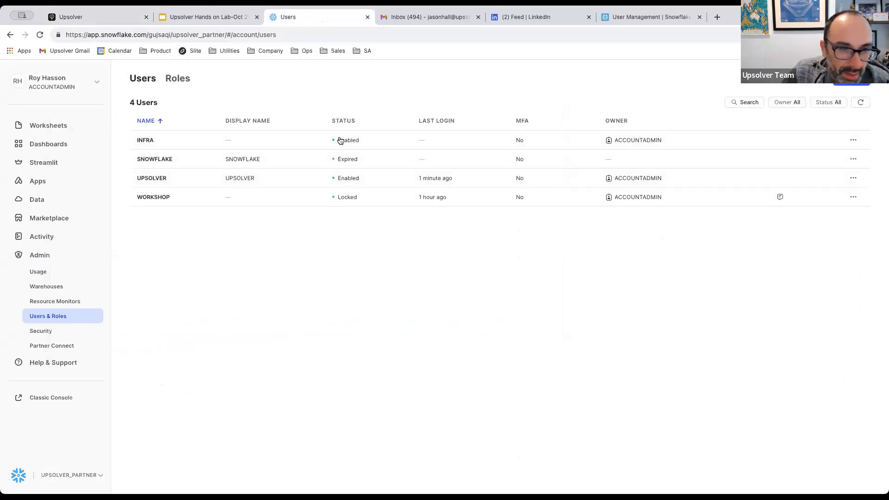
Add user WORKSHOP_PM with the pasted password, confirmed, and no forced password change.
click(843, 83)
click(399, 150)
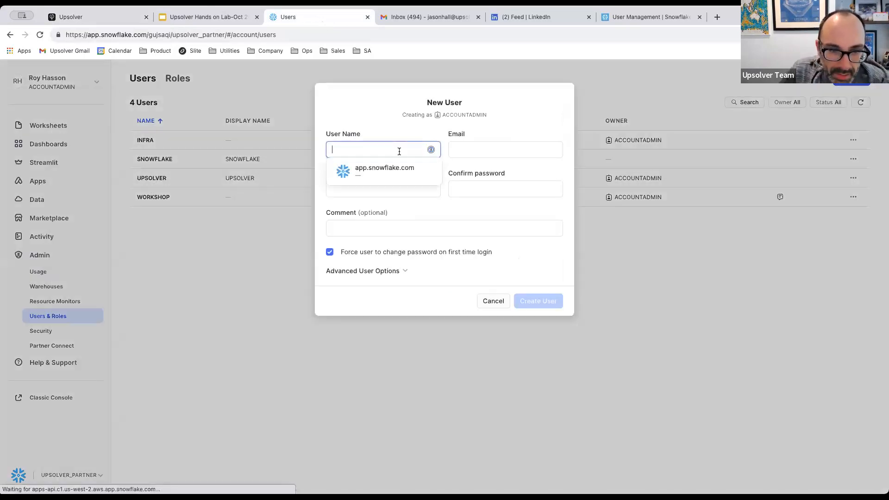
text(WORKSHOP)
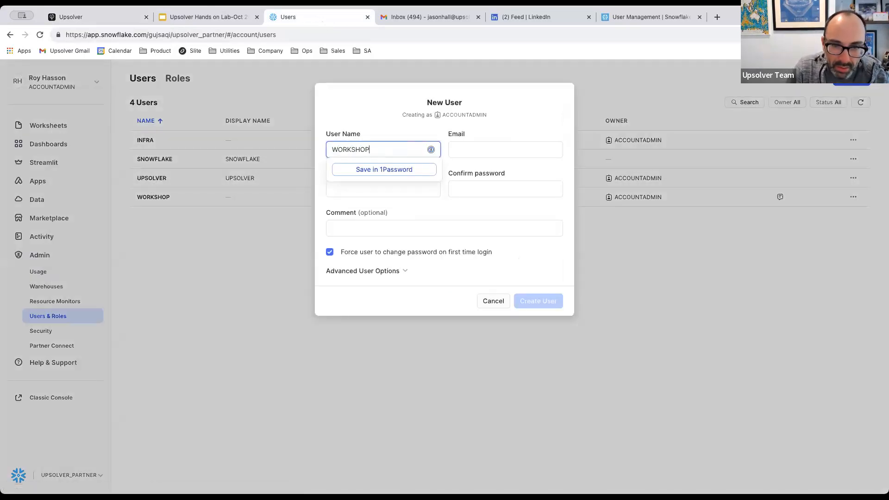
text(_PM)
click(478, 148)
click(357, 187)
key(ctrl+v)
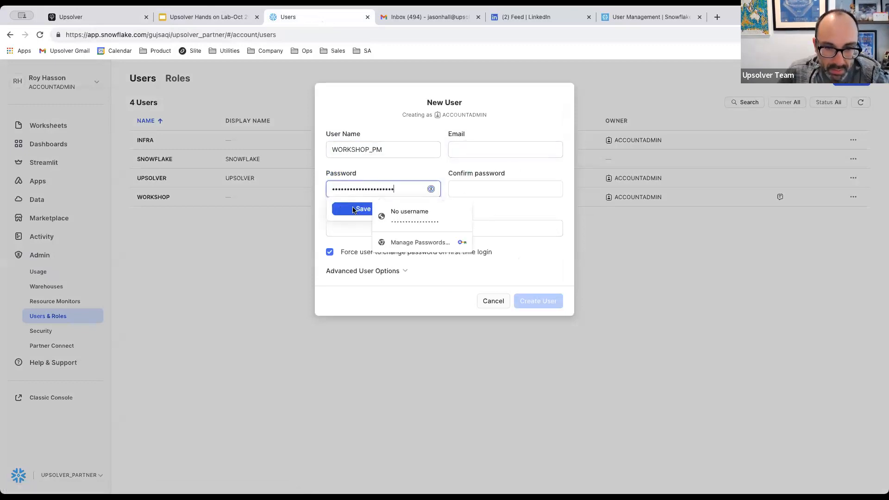
click(508, 190)
key(ctrl+v)
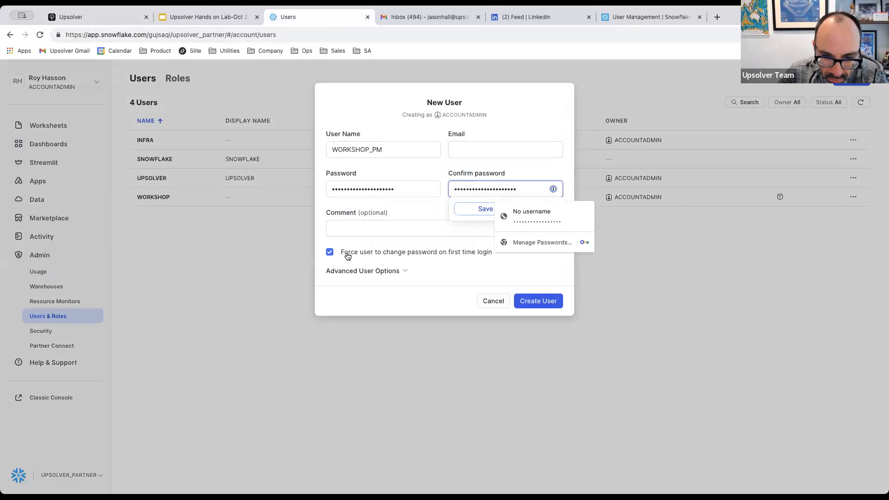
click(348, 256)
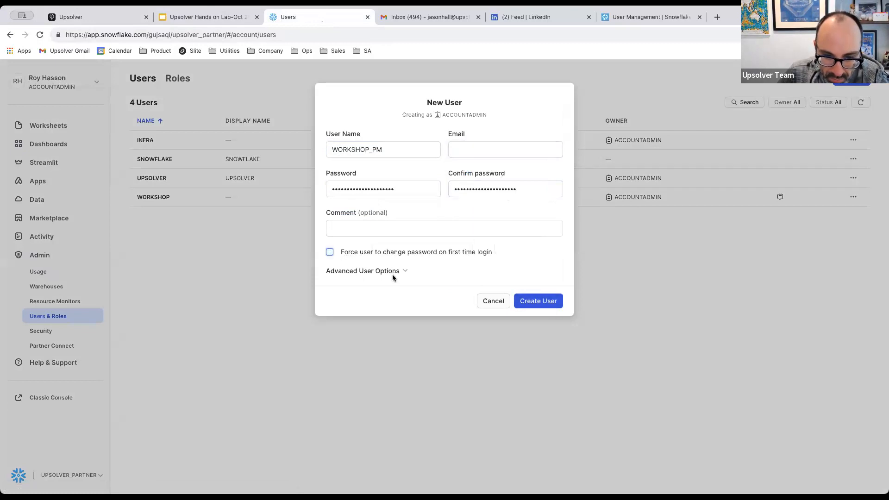
Leave WORKSHOP_PM's default role unset and create the user.
click(405, 272)
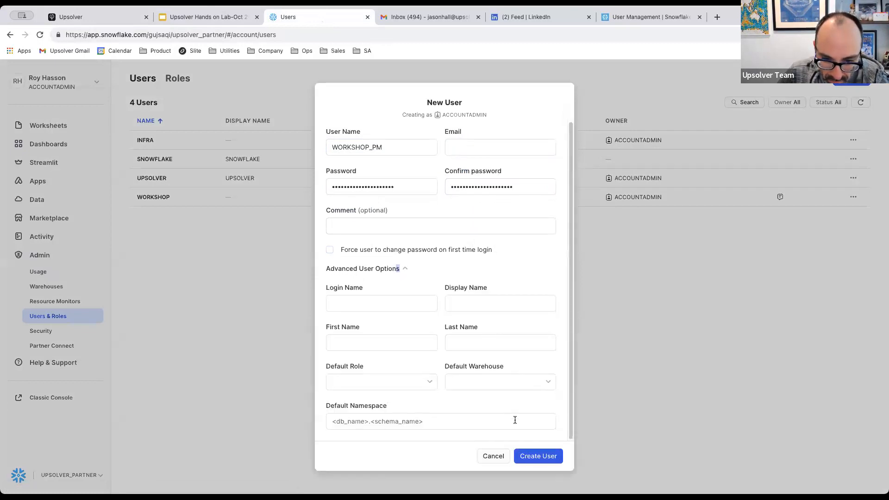
click(379, 386)
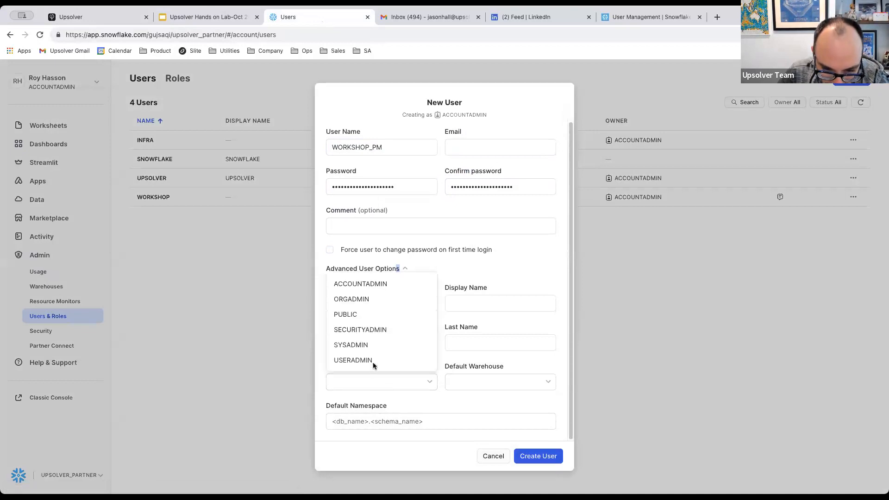
click(365, 288)
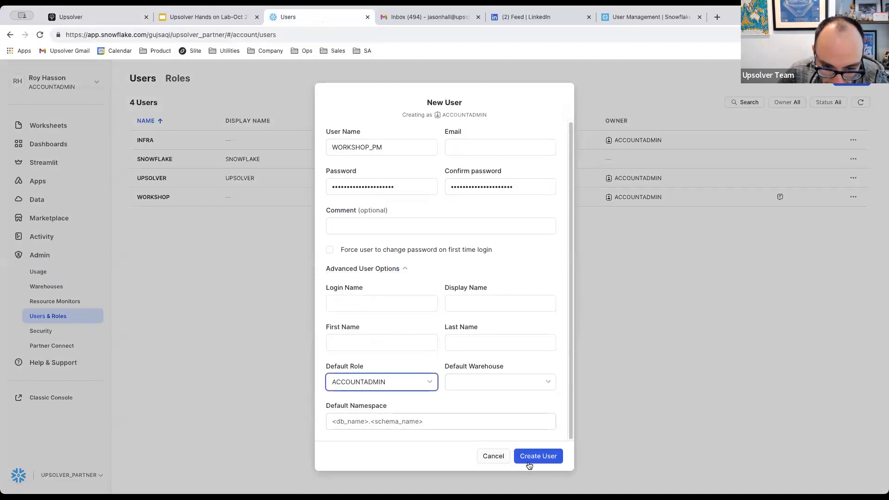
click(417, 383)
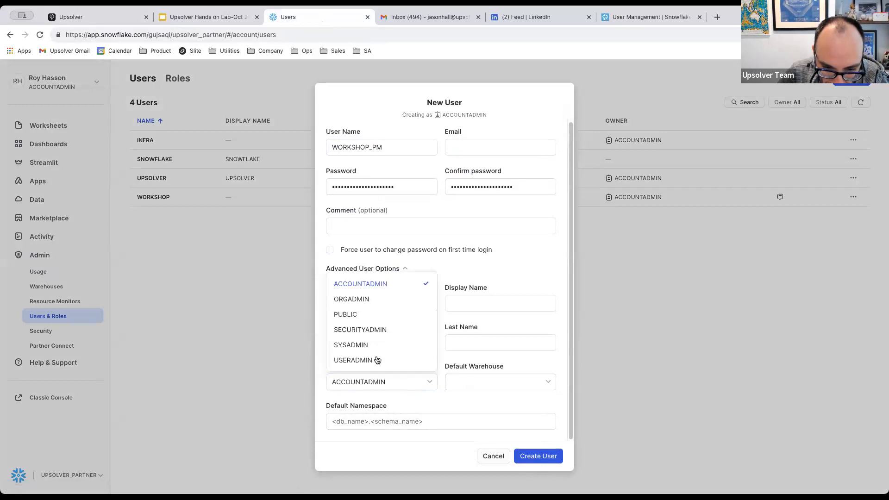
click(367, 285)
click(536, 455)
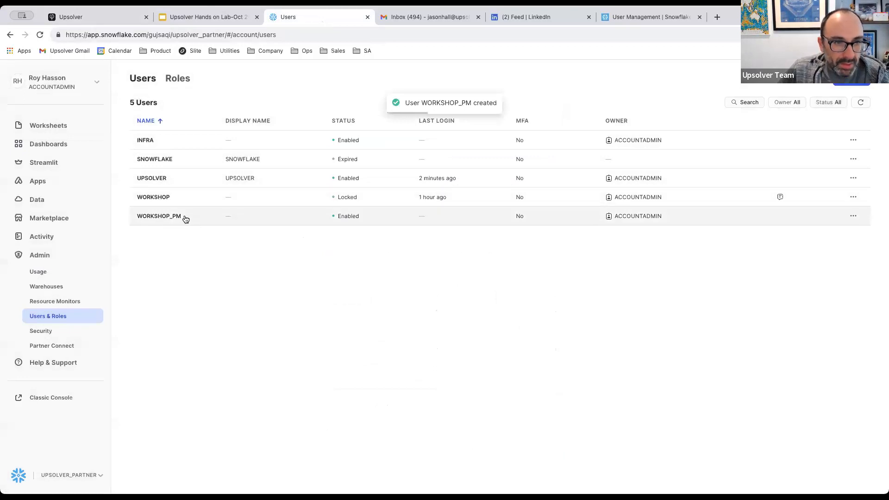
click(183, 22)
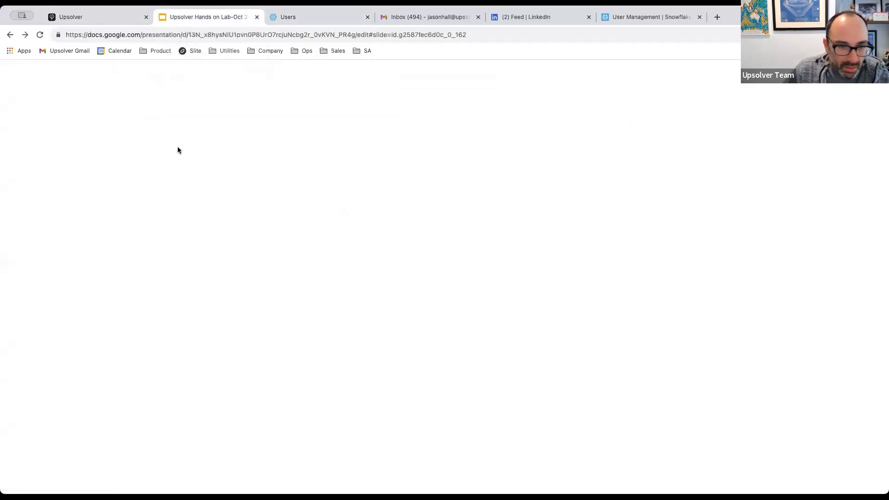
Change the slide's Username line to WORKSHOP_PM, then return to Upsolver's username field.
click(387, 343)
click(437, 346)
text(_PM)
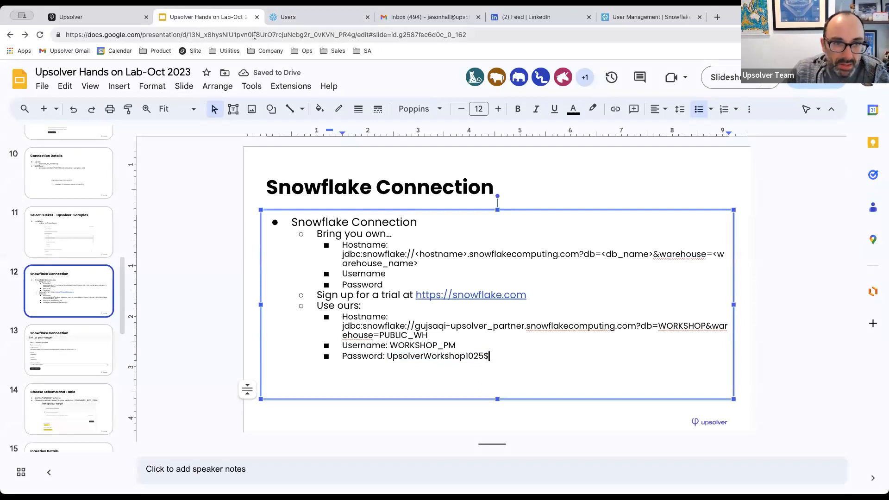
click(81, 19)
click(111, 186)
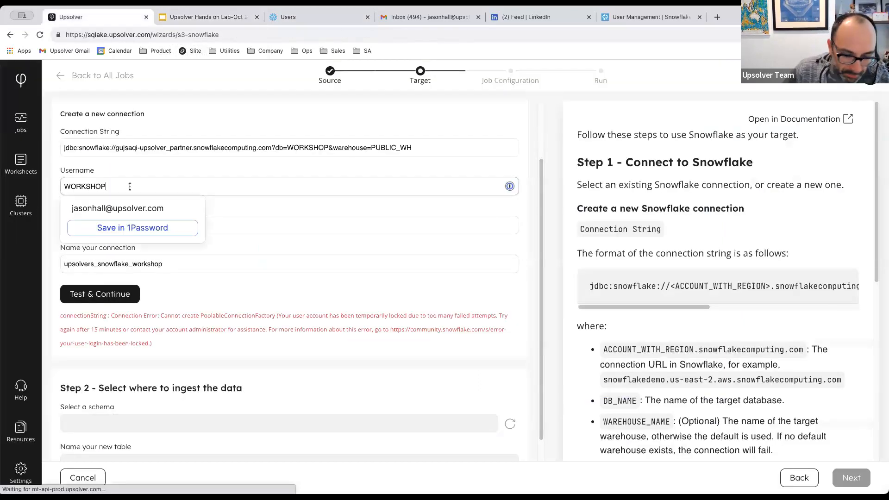
text(_PM)
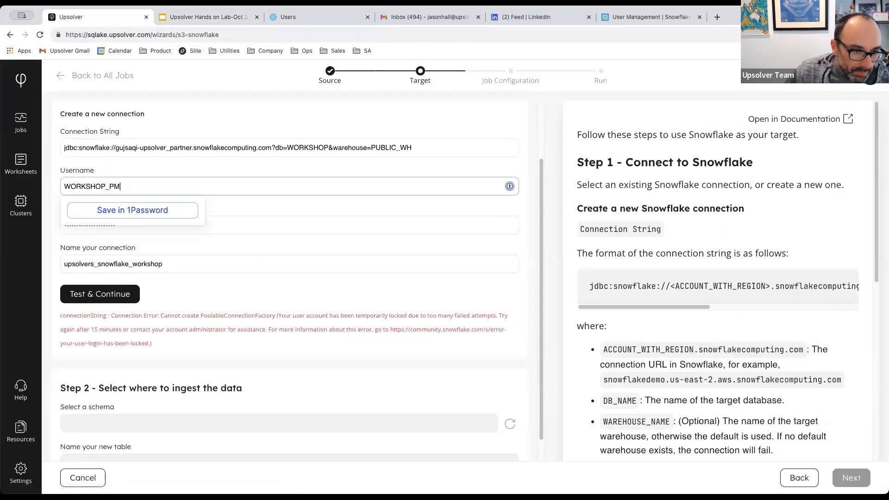
click(109, 294)
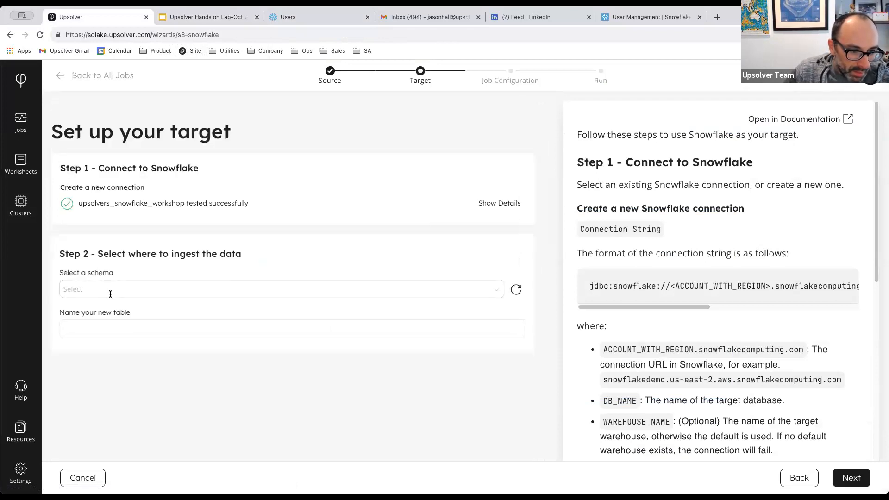
click(196, 17)
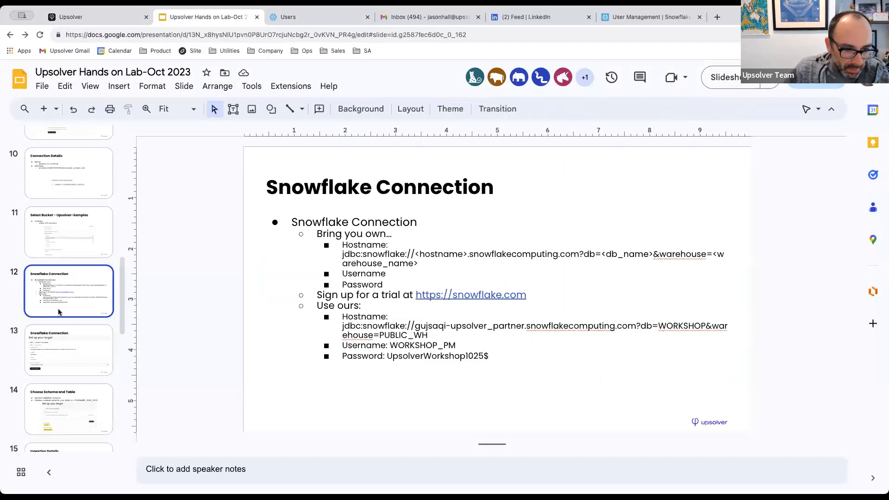
click(457, 364)
click(462, 346)
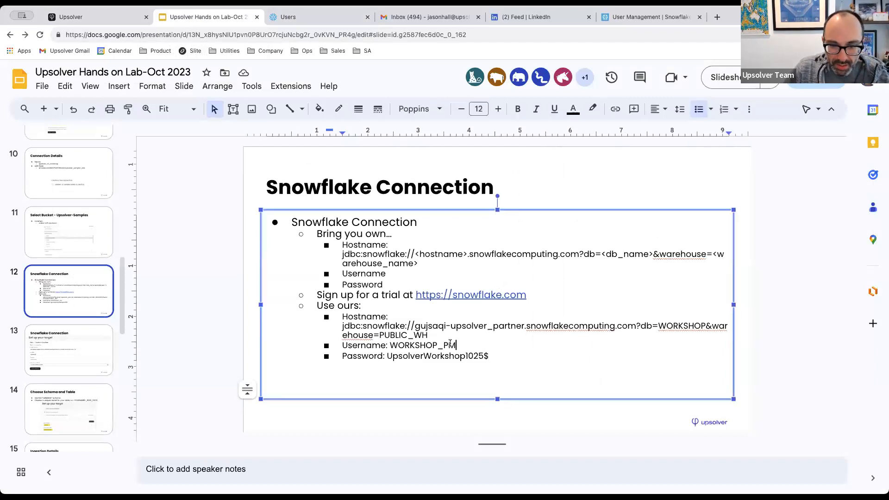
click(507, 357)
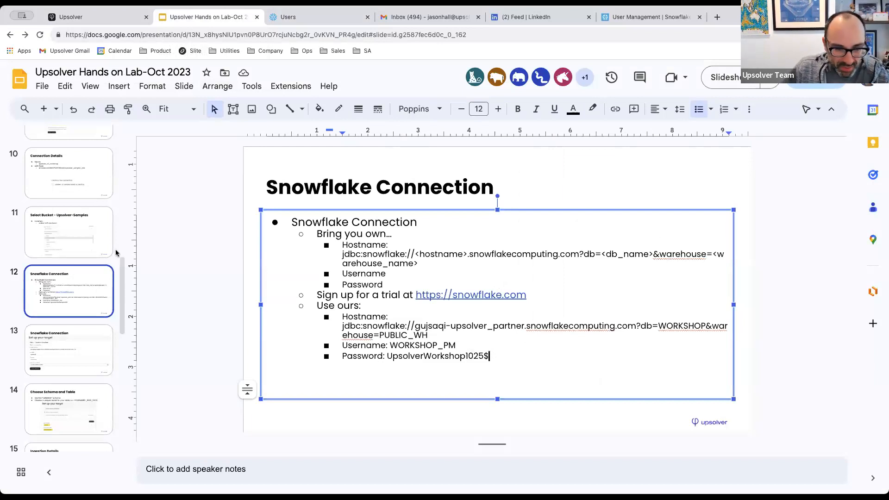
click(99, 16)
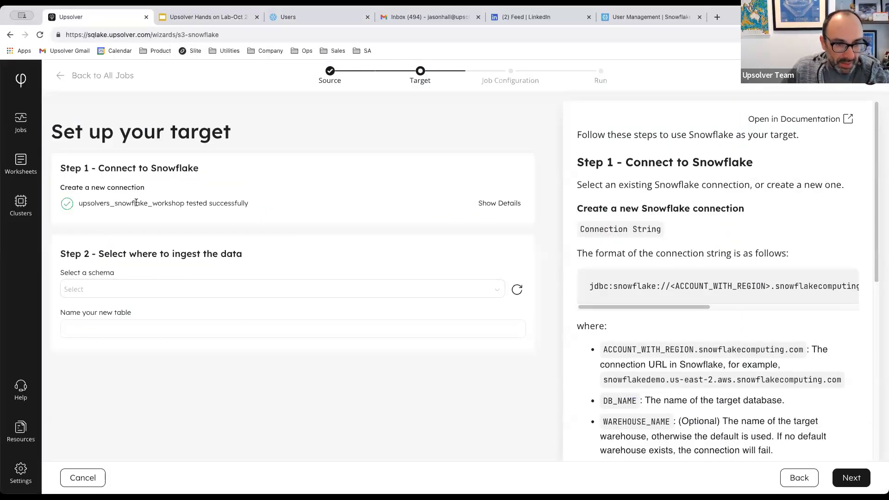
Target the SANDBOX schema with a new table named with the presenter's prefix plus _ORDERS_RAW_DATA.
click(127, 288)
click(111, 309)
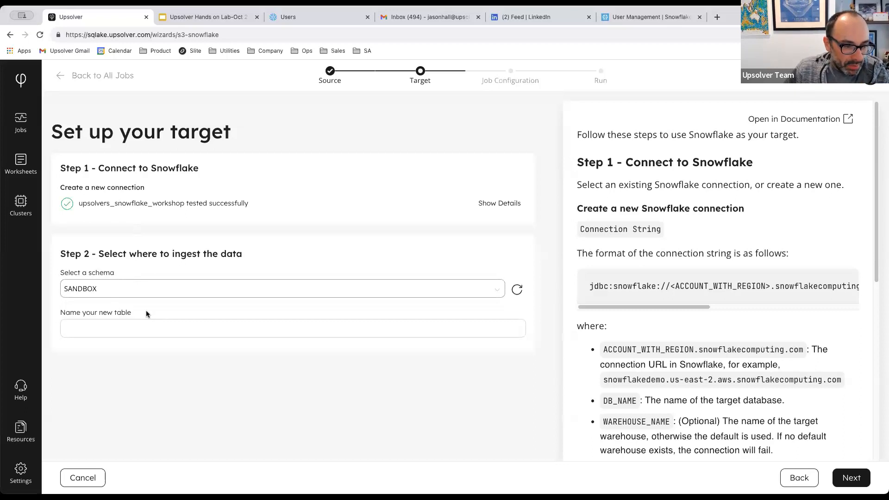
click(105, 329)
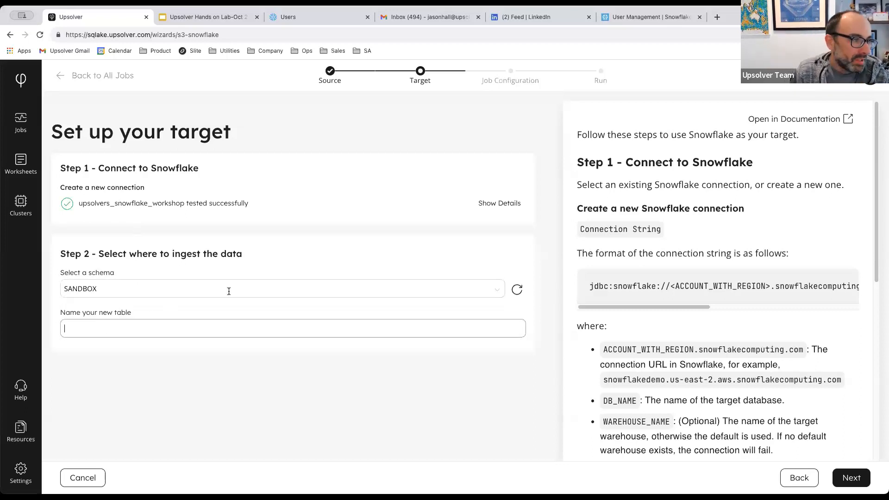
text(JASON)
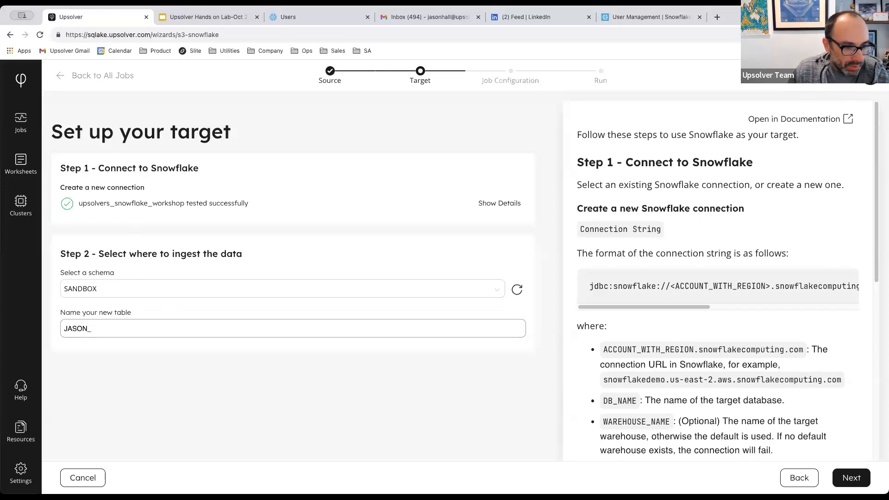
text(_ORDERS_RAW_DATA)
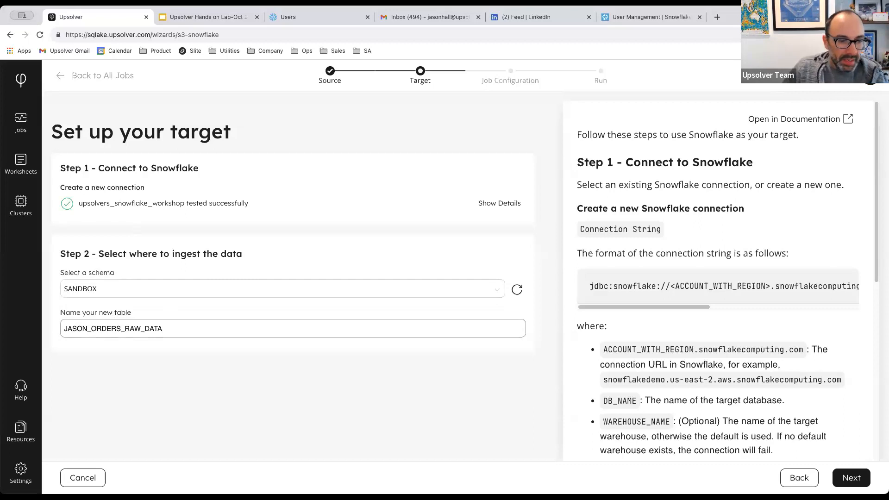
click(172, 328)
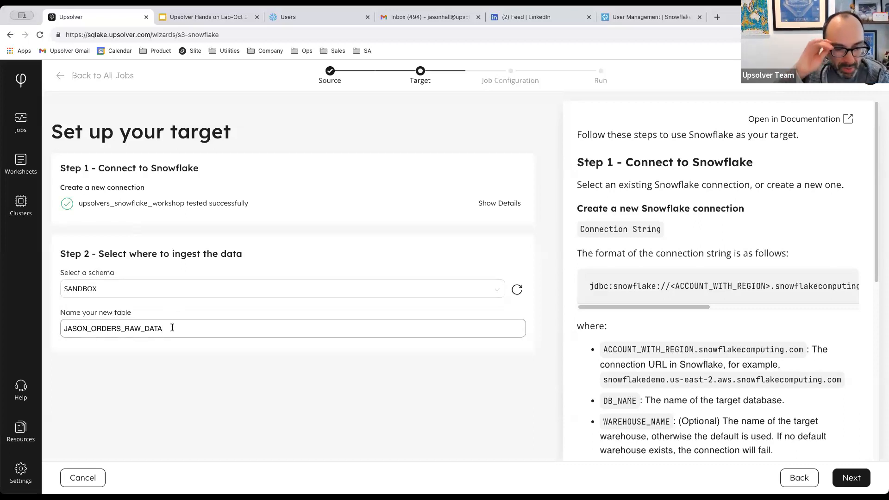
drag(89, 328, 44, 329)
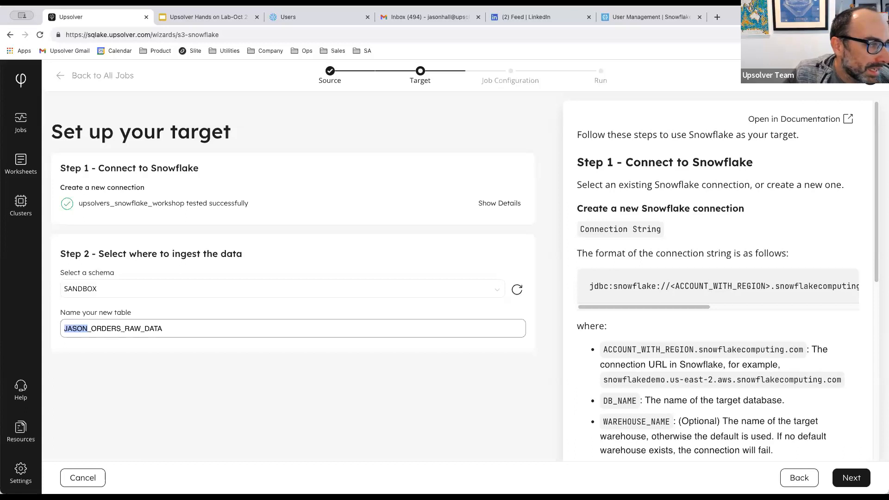
click(863, 482)
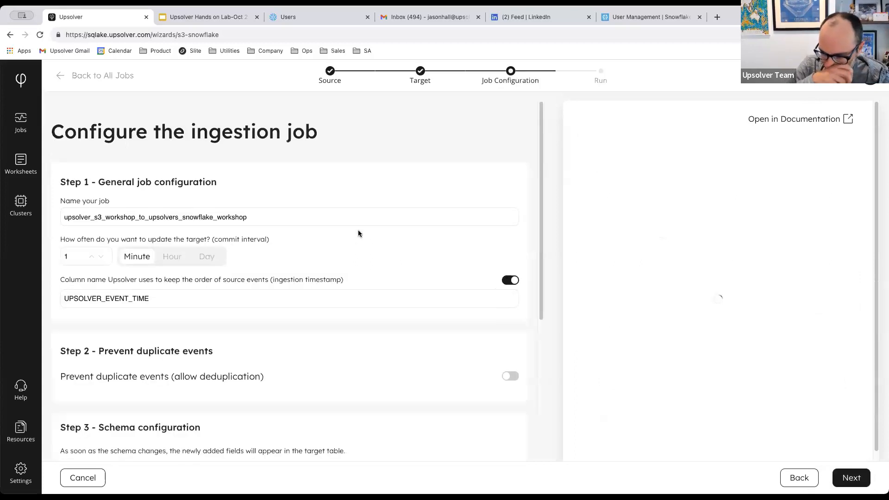
Keep the default ingestion job settings and advance to Review and run job.
scroll(359, 288, down, 3)
scroll(278, 232, up, 3)
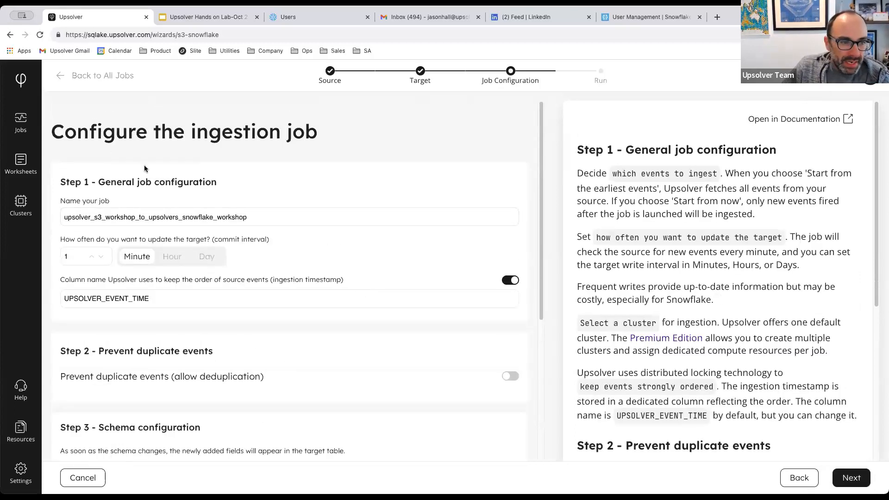
scroll(147, 169, down, 1)
scroll(391, 318, down, 3)
scroll(341, 298, up, 4)
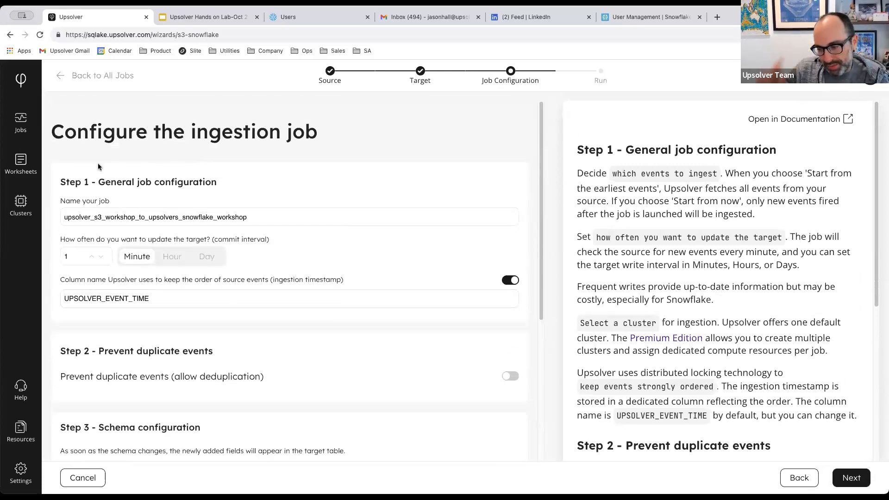
scroll(420, 198, down, 1)
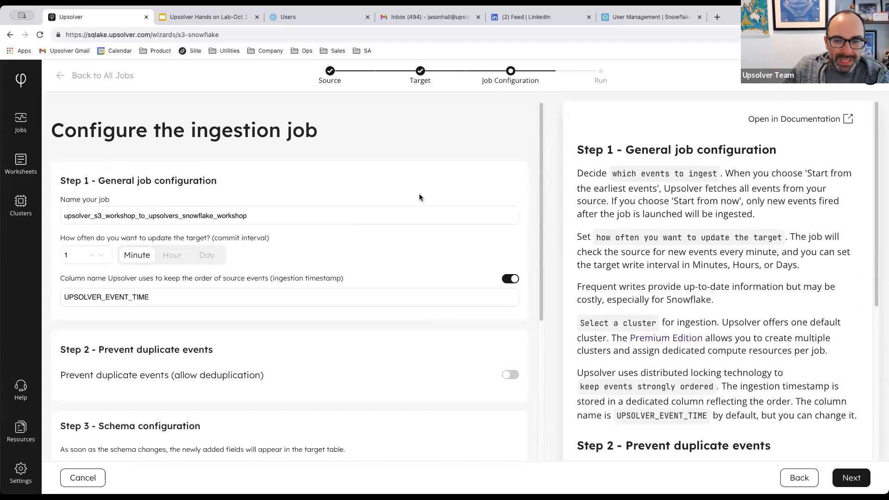
scroll(436, 194, down, 3)
scroll(439, 193, up, 3)
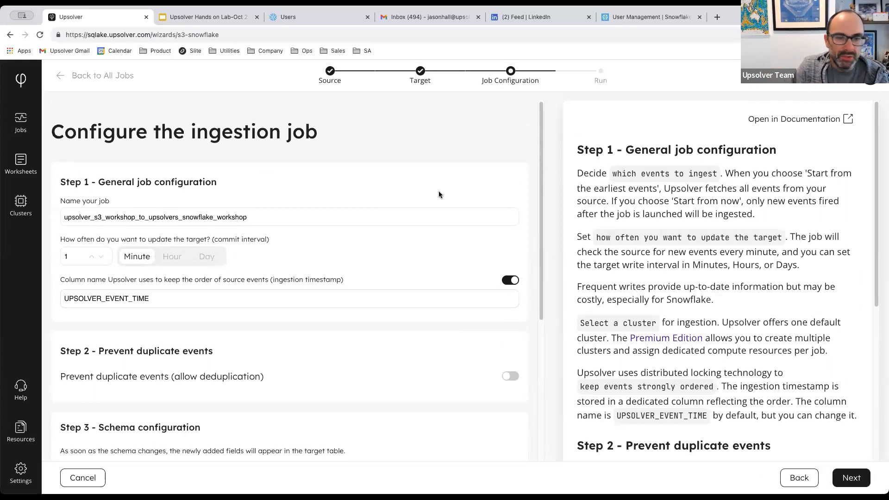
scroll(685, 324, down, 5)
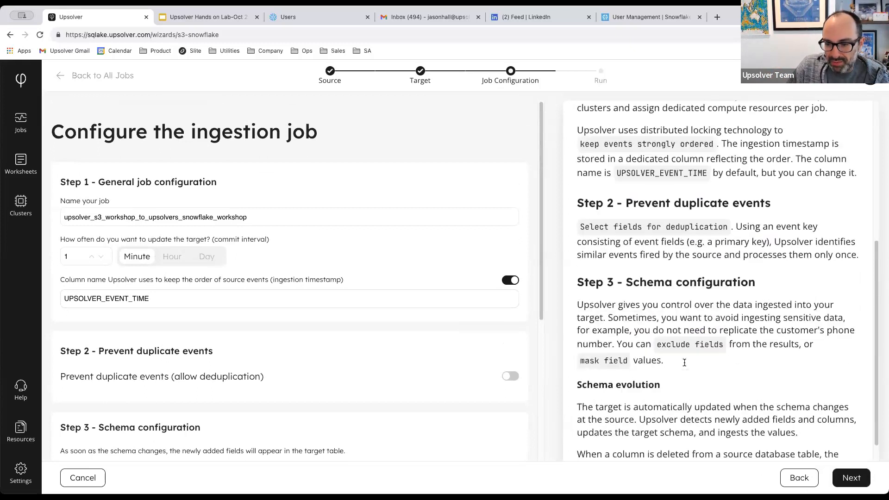
click(851, 478)
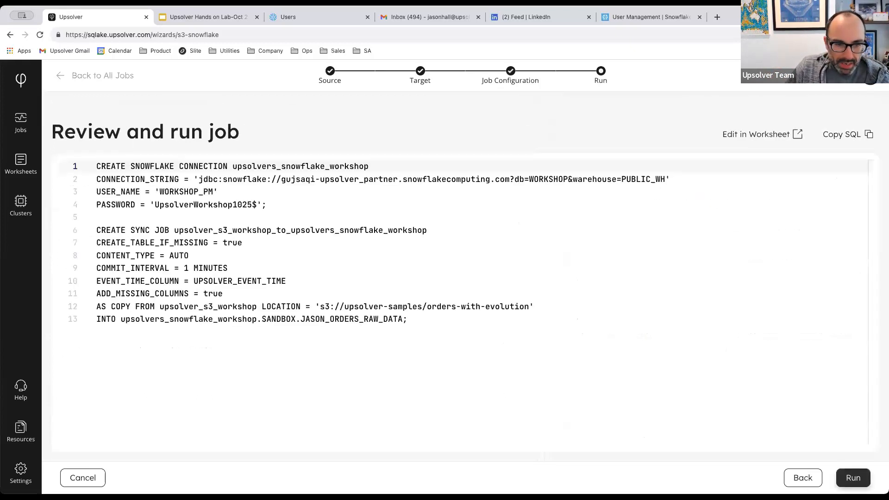
Review the generated SQL script and run it to create the S3-to-Snowflake job.
click(282, 206)
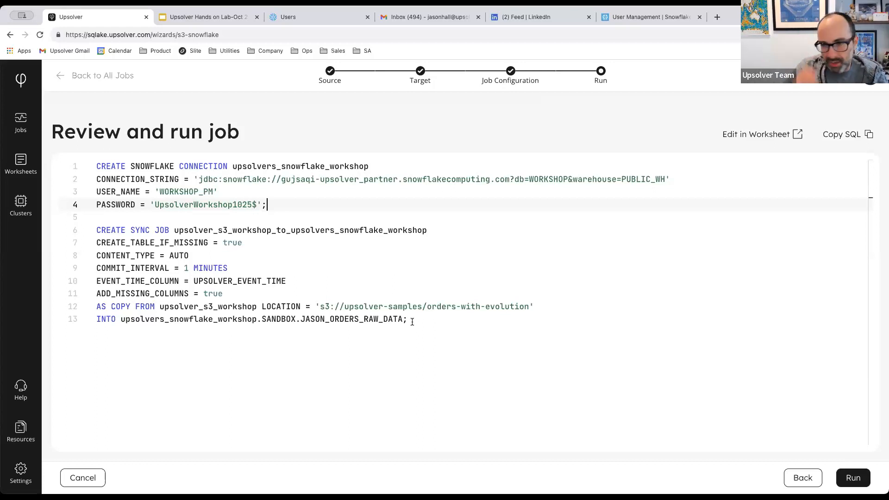
click(854, 479)
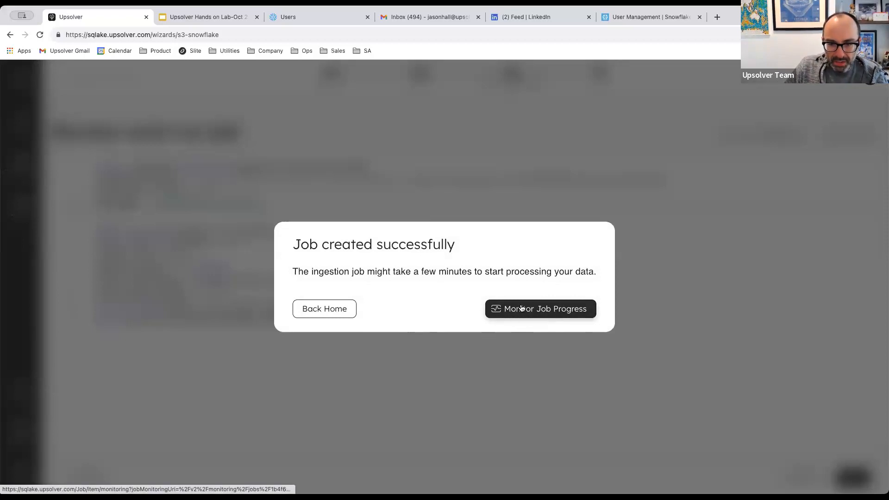
Check the new job's monitoring page shows it Running without errors, then return to the slides.
click(554, 311)
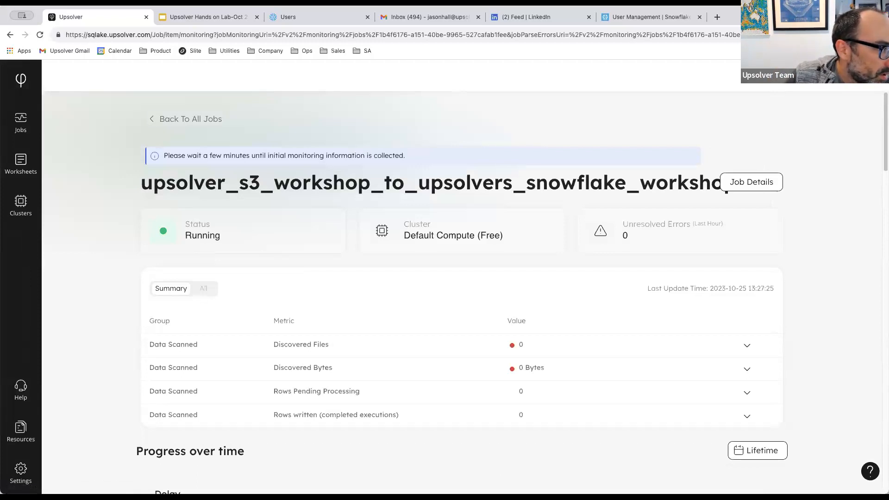
mouse_move(458, 334)
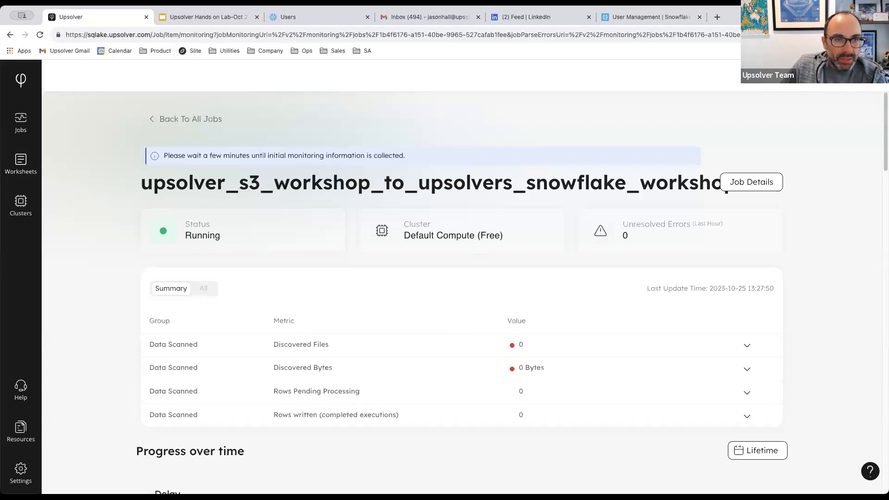
click(204, 21)
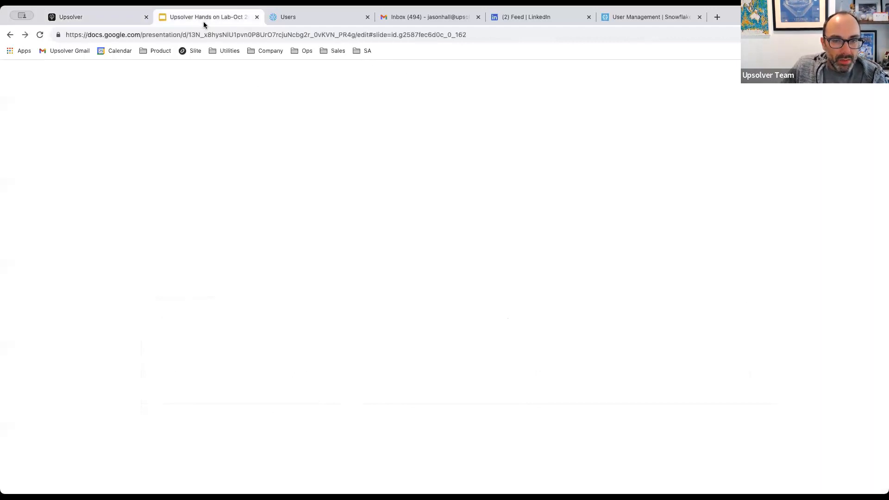
Select slide 16, 'Our Sample Data', and present it as a slideshow.
scroll(70, 352, down, 3)
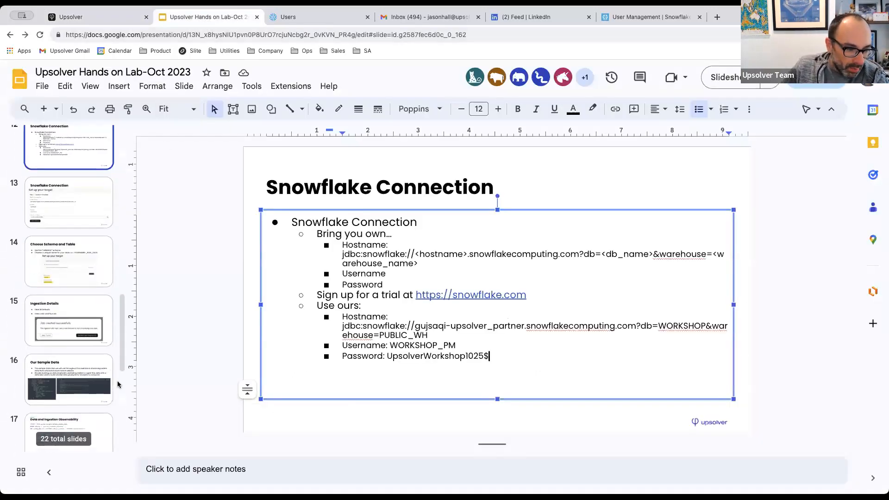
scroll(117, 384, down, 2)
click(69, 275)
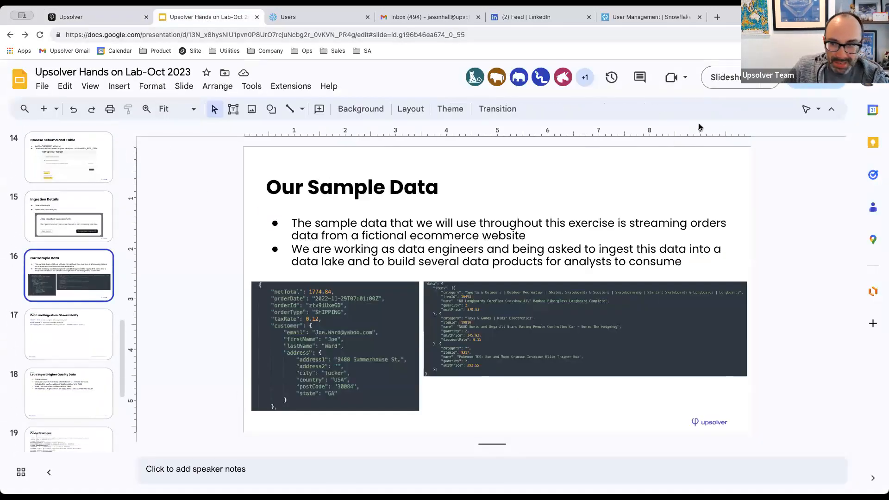
click(737, 82)
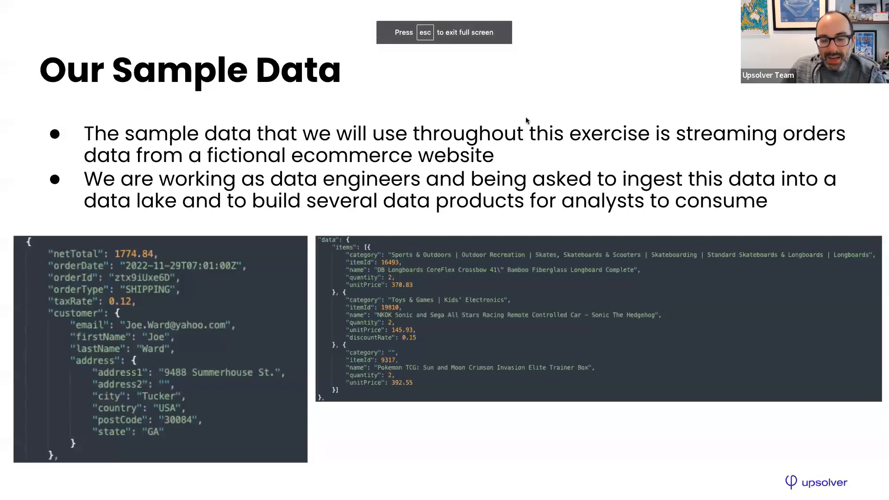
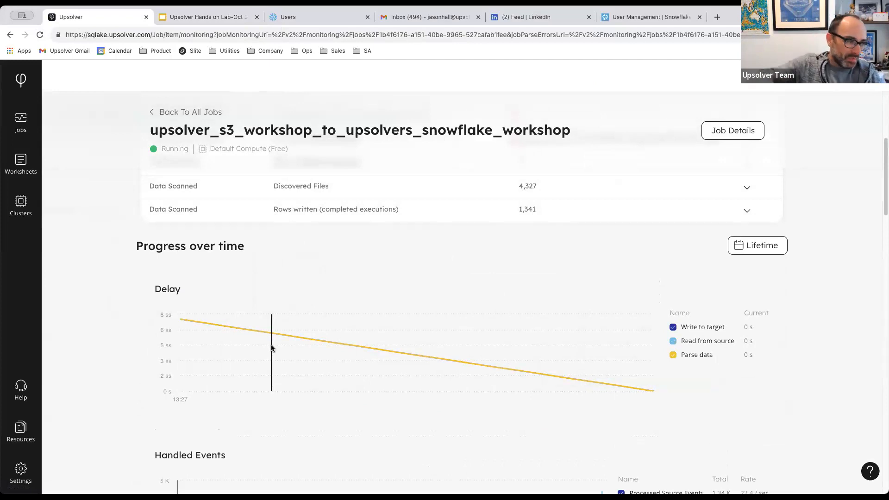
Scroll through the job's monitoring charts and return to the Jobs list, where the workshop job is up to date.
scroll(272, 349, down, 3)
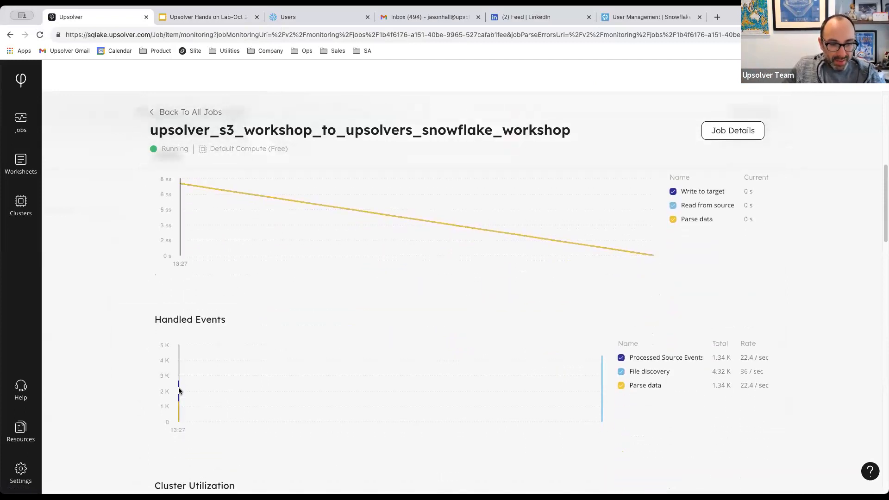
scroll(184, 388, down, 1)
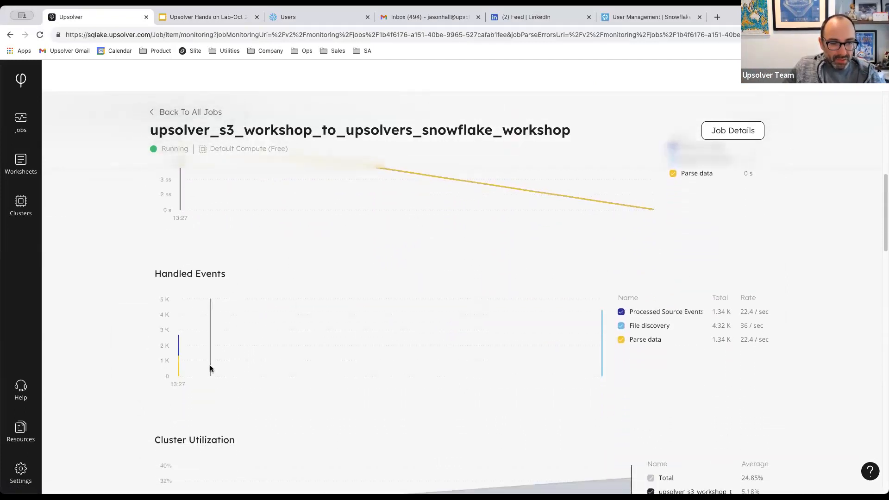
scroll(211, 368, down, 8)
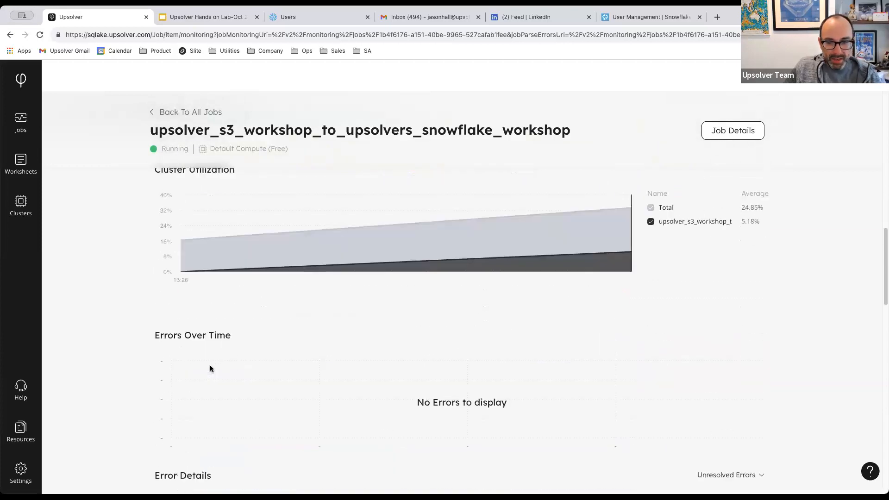
scroll(213, 359, down, 1)
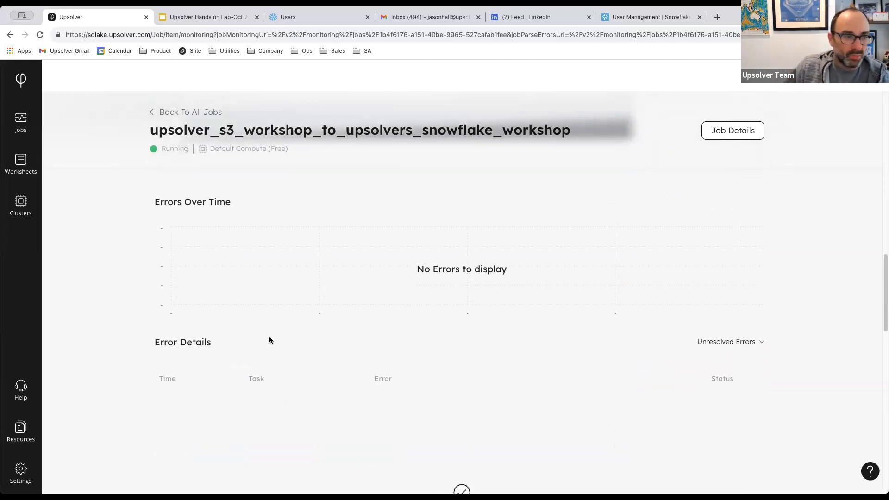
scroll(270, 341, up, 3)
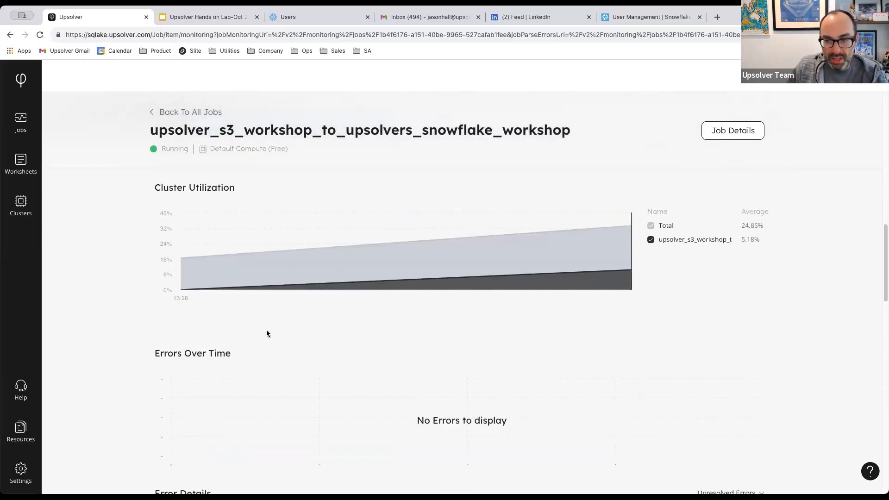
click(23, 126)
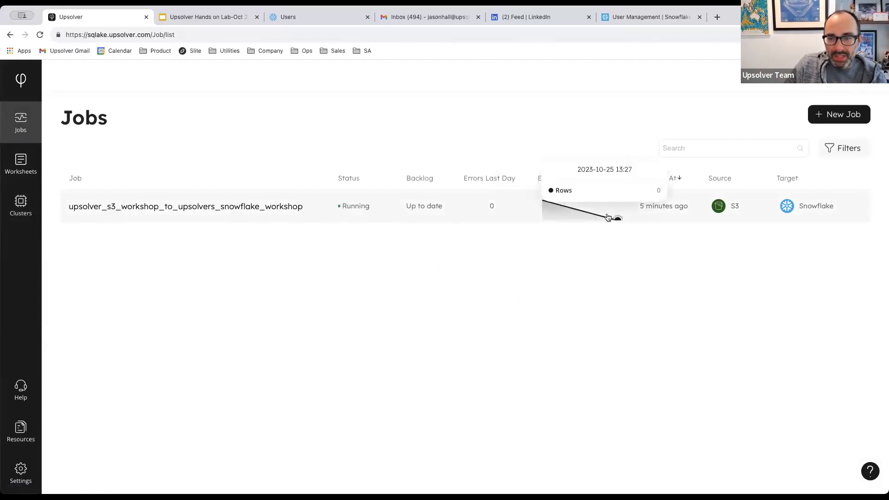
Open the upsolver_s3_workshop_to_upsolvers_snowflake_workshop job's monitoring page and review its discovered files, rows written and delay chart.
click(259, 213)
scroll(275, 241, down, 1)
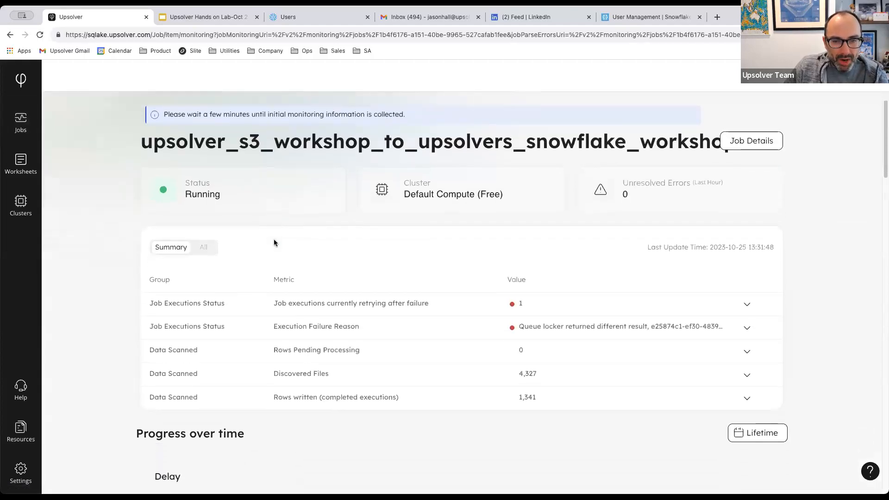
scroll(486, 313, down, 4)
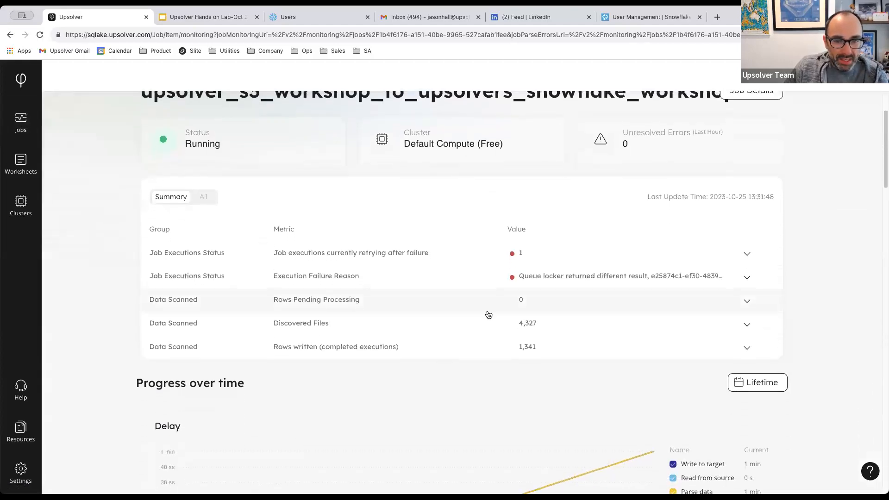
scroll(487, 313, down, 1)
scroll(486, 312, up, 1)
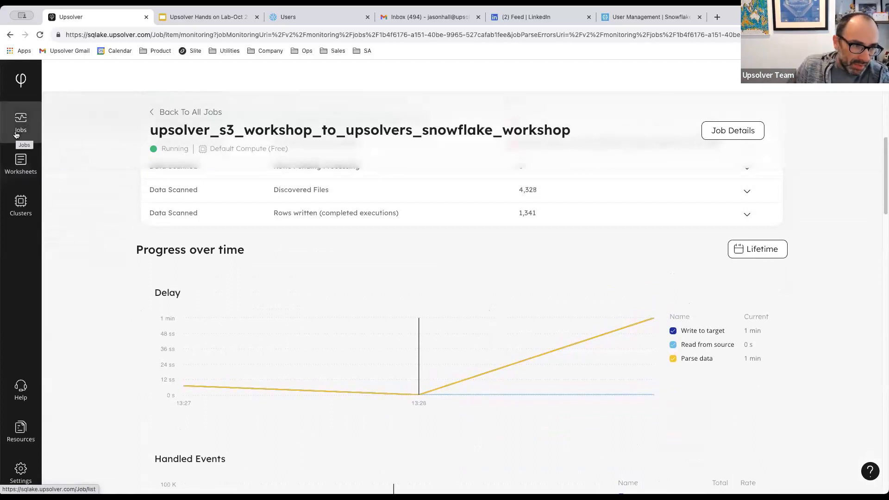
Create a new blank Untitled worksheet from the Worksheets page.
click(15, 175)
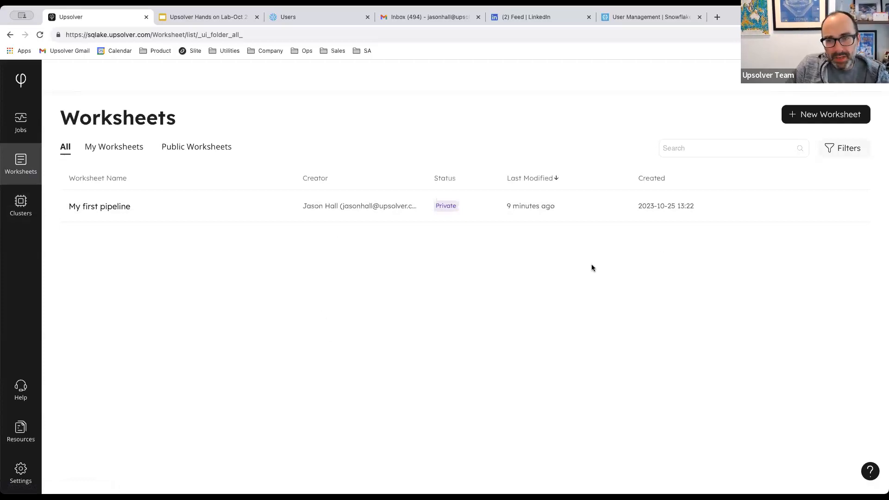
click(807, 120)
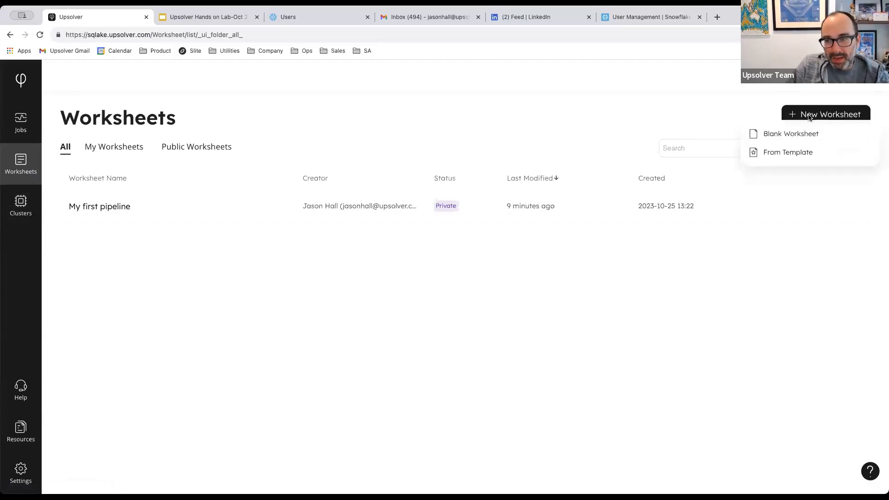
click(778, 135)
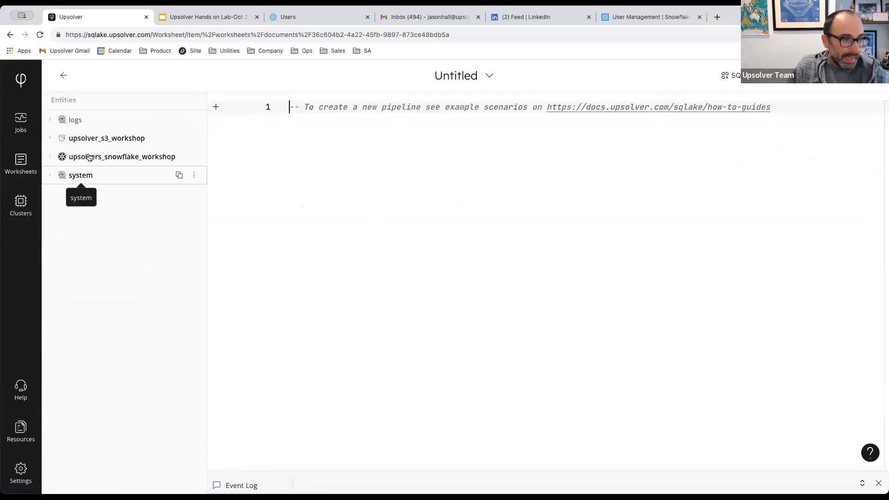
Browse the logs, system and S3 catalogs, then list the SANDBOX tables under upsolvers_snowflake_workshop.
click(51, 120)
click(51, 120)
click(50, 175)
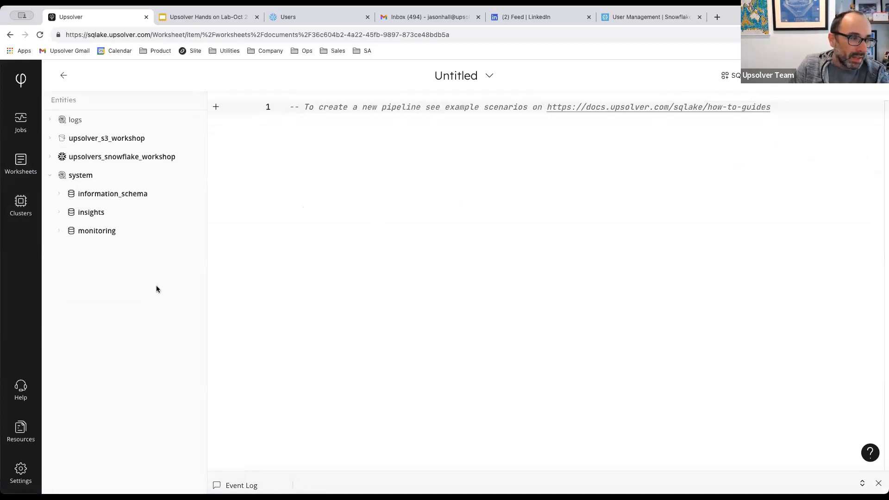
click(50, 175)
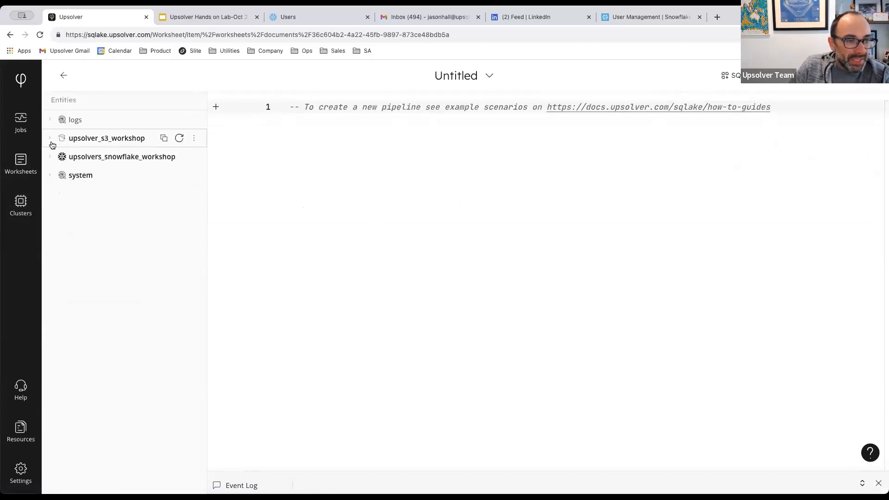
click(50, 139)
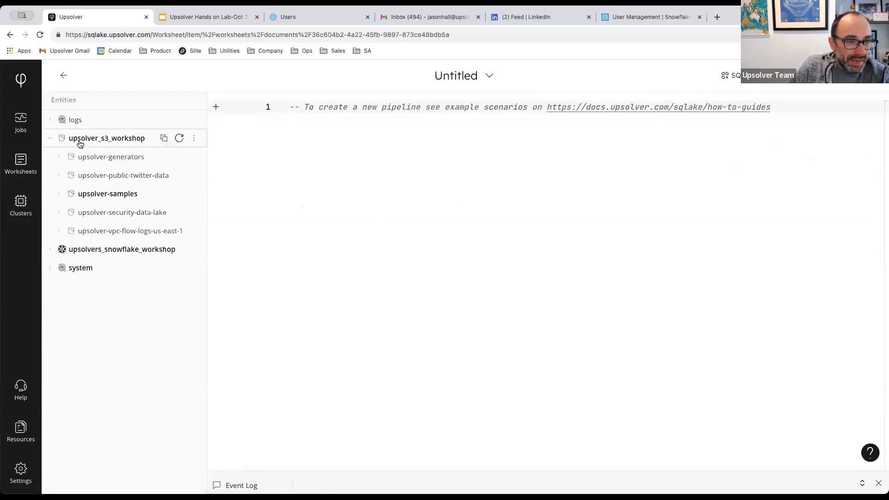
click(54, 143)
click(52, 157)
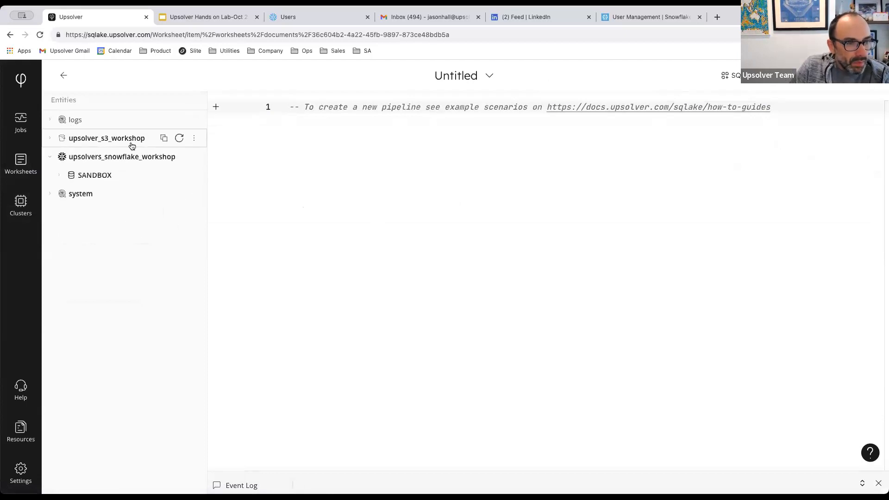
click(59, 175)
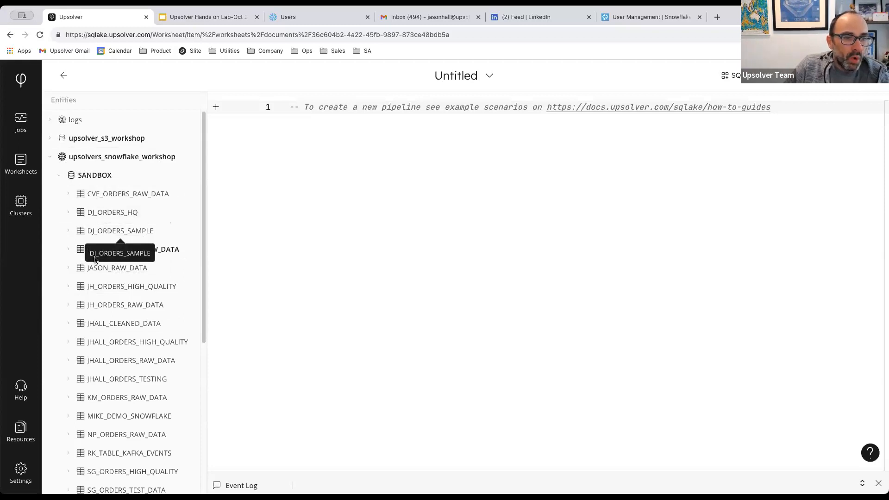
Show full information for JASON_ORDERS_RAW_DATA: 36 fields plus per-column ingestion statistics.
click(125, 250)
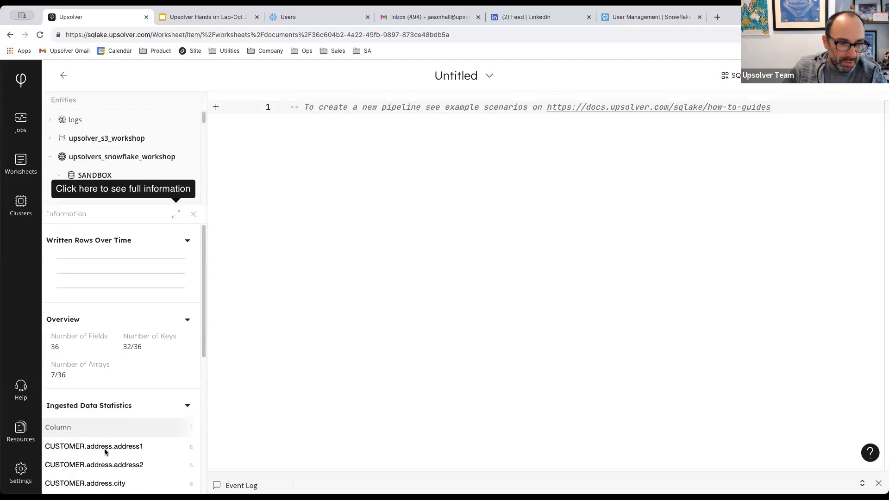
mouse_move(76, 252)
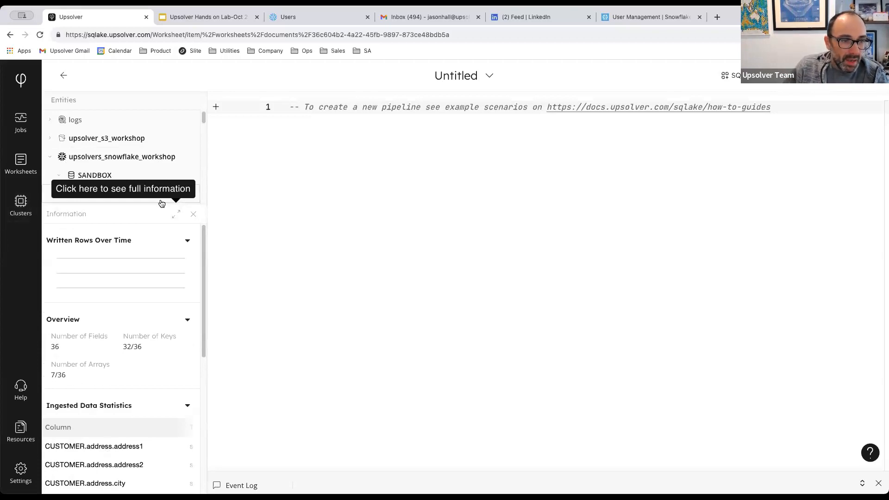
scroll(112, 148, down, 2)
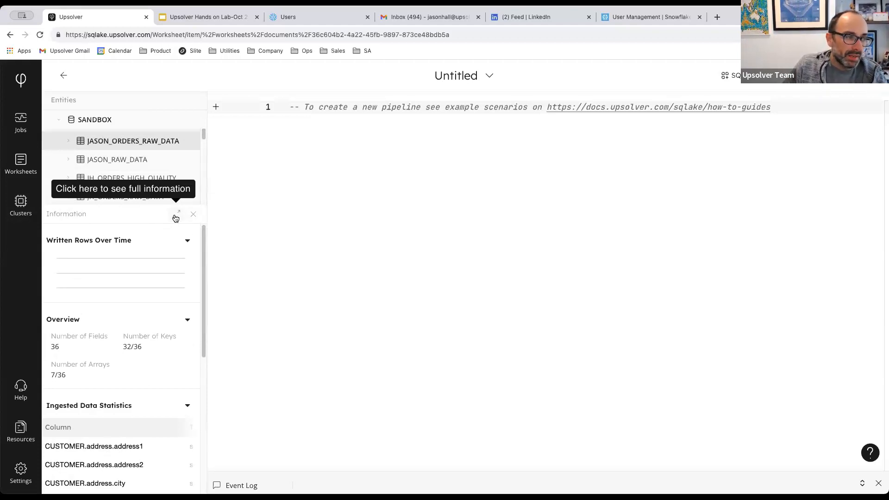
click(176, 214)
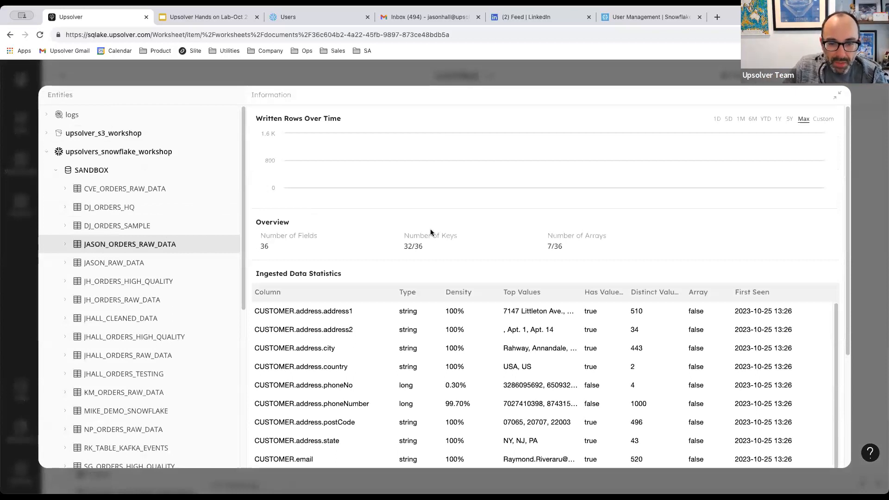
scroll(431, 232, down, 3)
drag(259, 202, 342, 204)
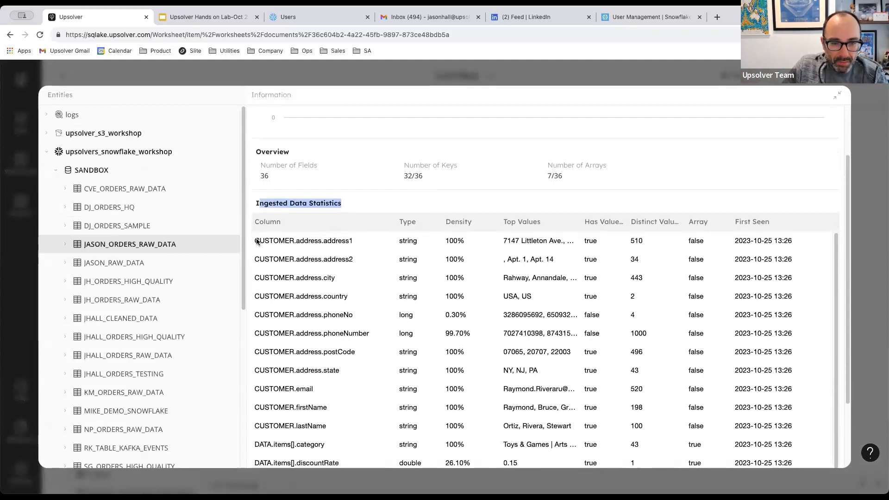
drag(255, 241, 355, 240)
drag(262, 257, 358, 258)
drag(274, 278, 338, 281)
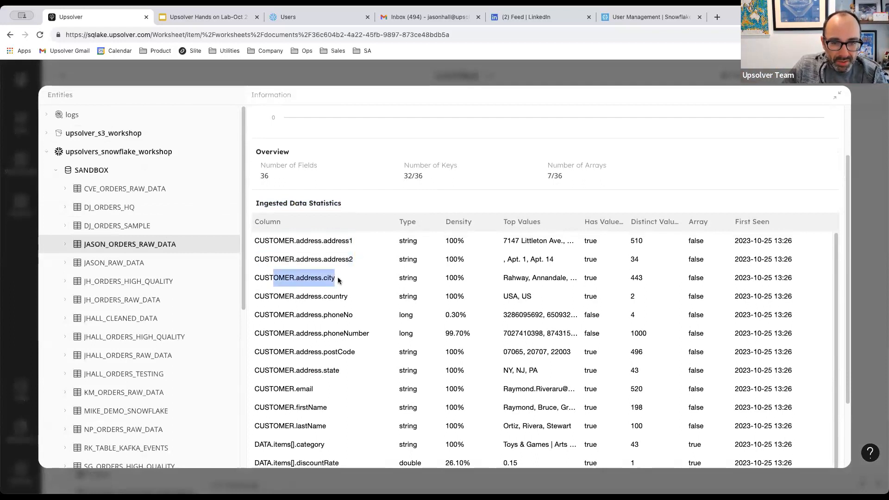
drag(398, 241, 417, 246)
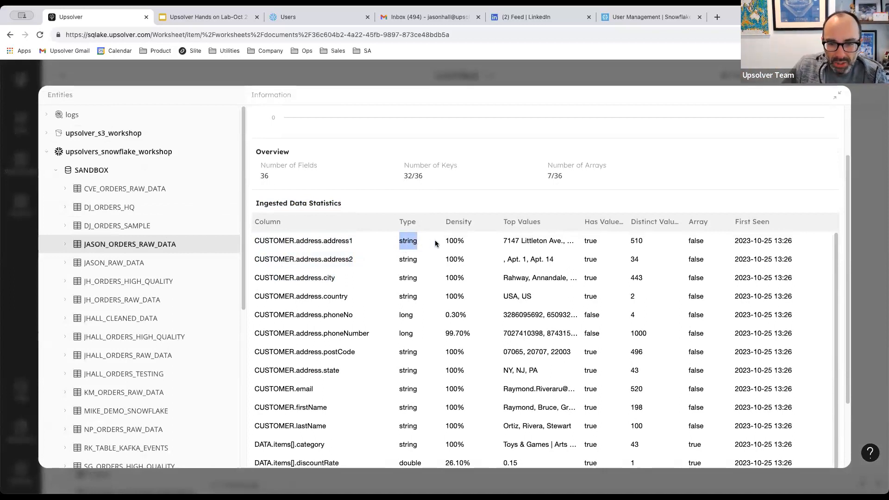
drag(449, 243, 461, 244)
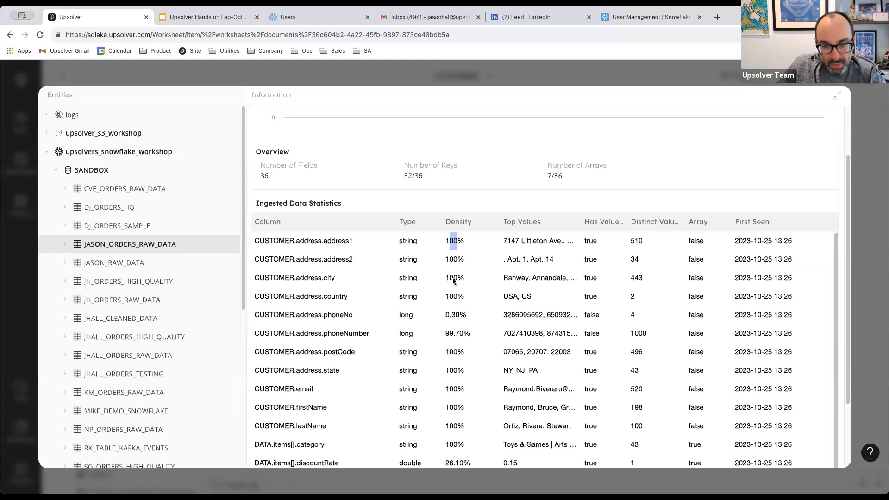
click(454, 243)
drag(446, 319, 468, 313)
click(458, 335)
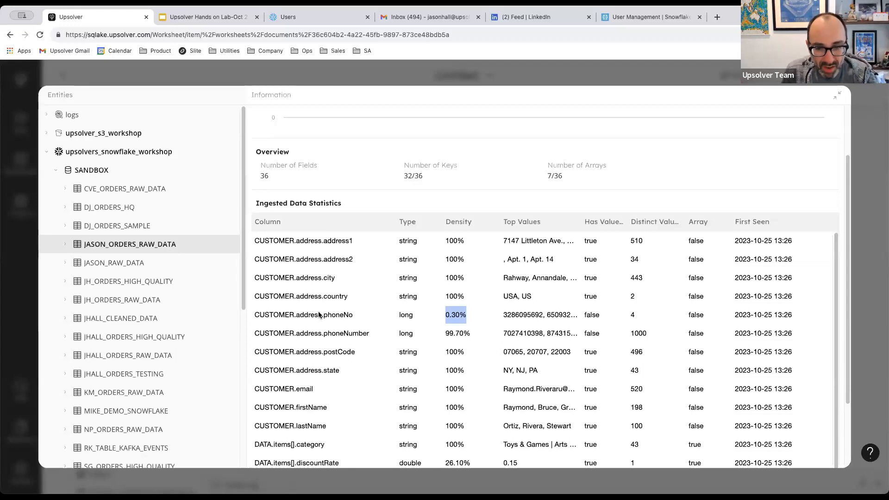
drag(322, 315, 377, 341)
click(385, 347)
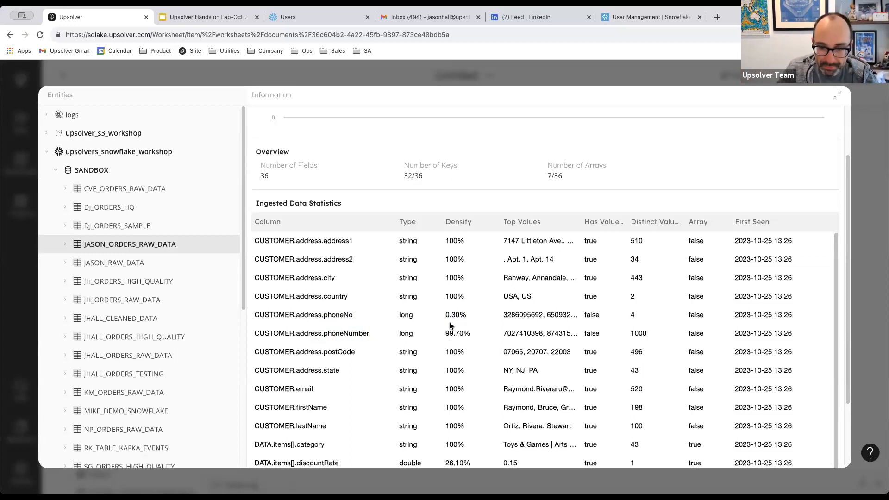
Review JASON_ORDERS_RAW_DATA's per-column top values and distinct counts, starting with CUSTOMER.email.
scroll(450, 326, down, 3)
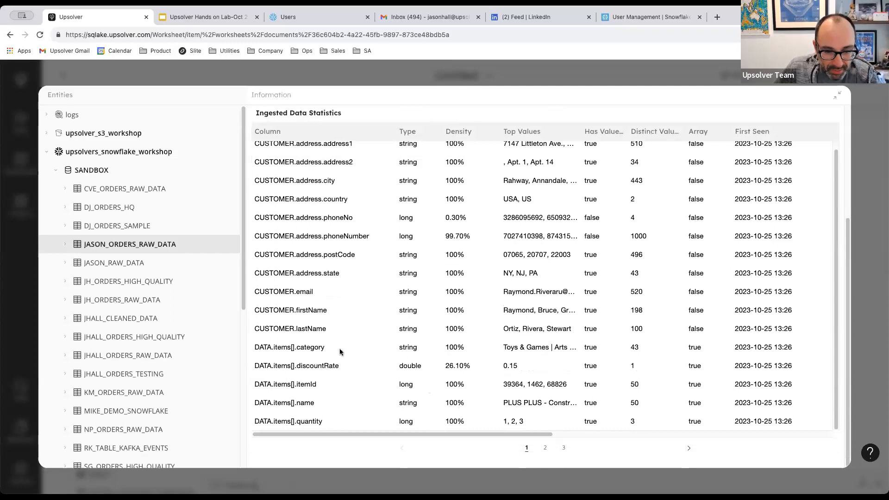
drag(260, 293, 316, 295)
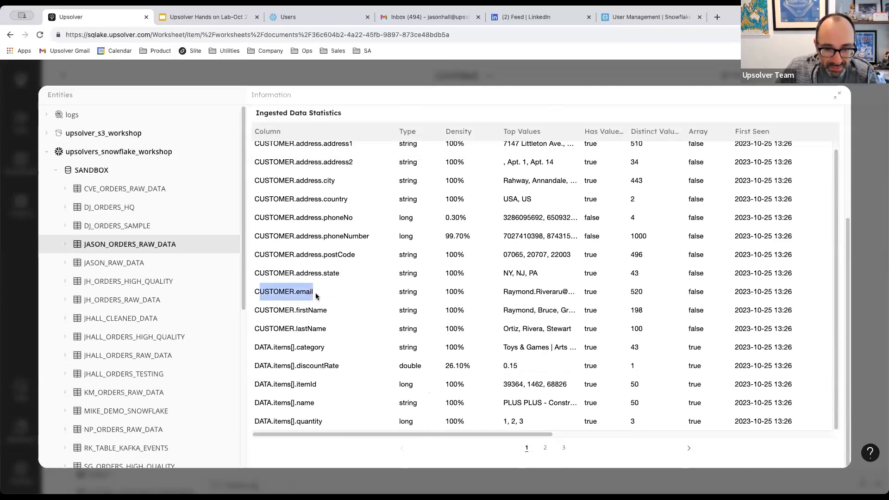
drag(429, 431, 457, 433)
drag(456, 292, 523, 302)
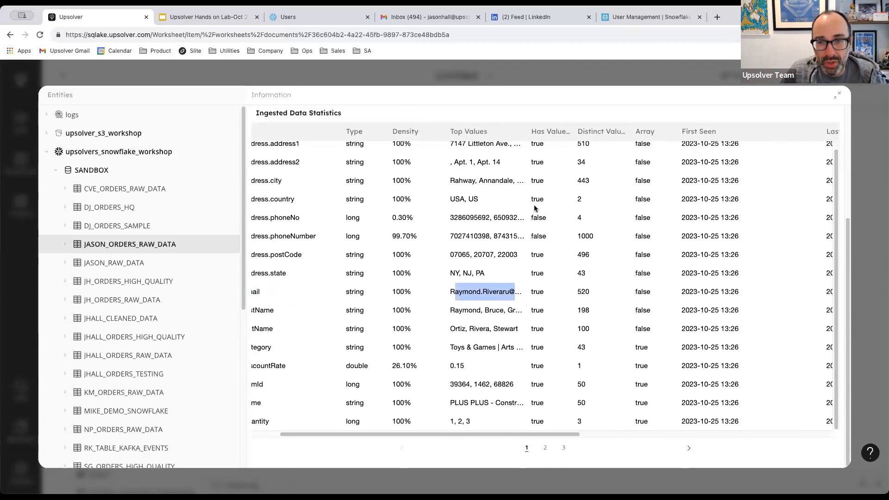
drag(463, 433, 542, 440)
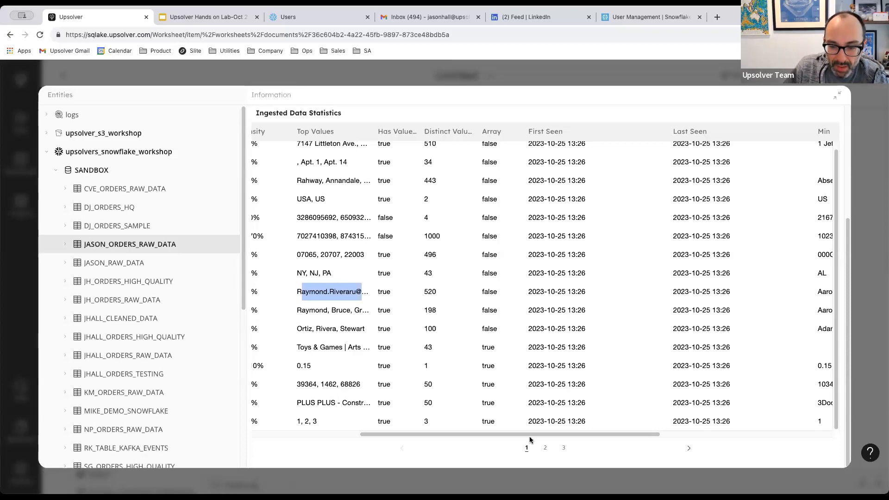
drag(526, 437, 600, 438)
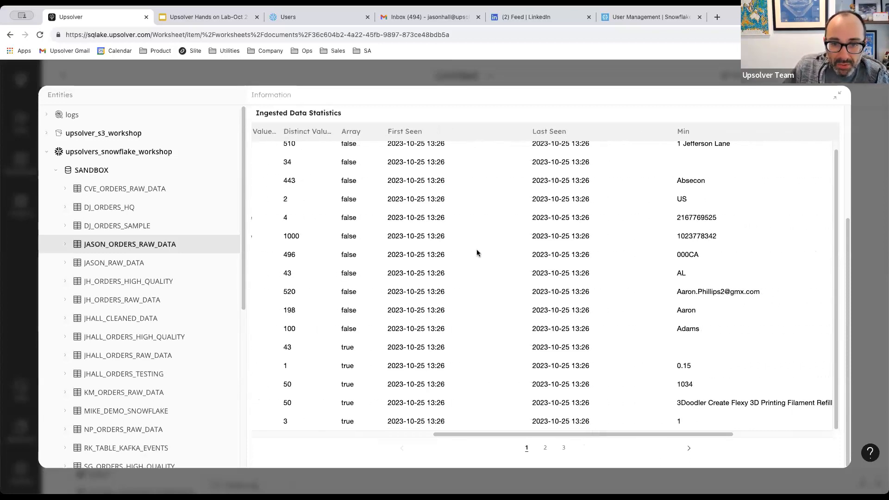
drag(388, 236, 454, 244)
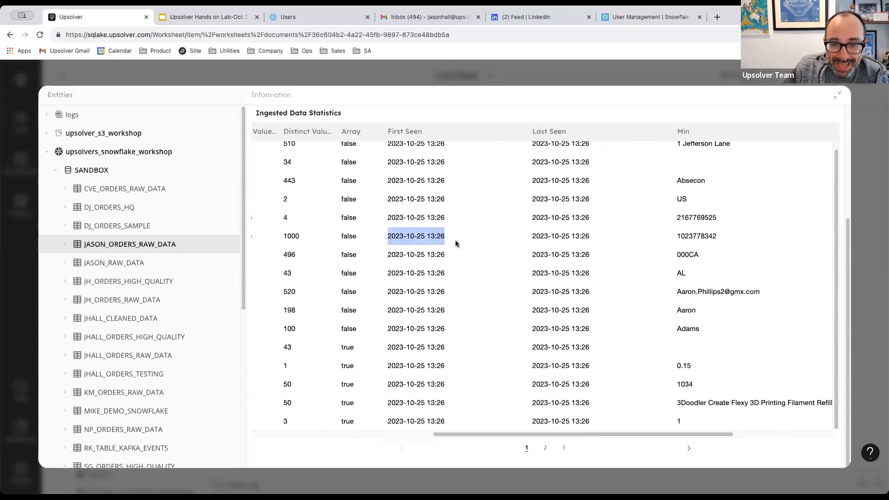
drag(532, 237, 597, 239)
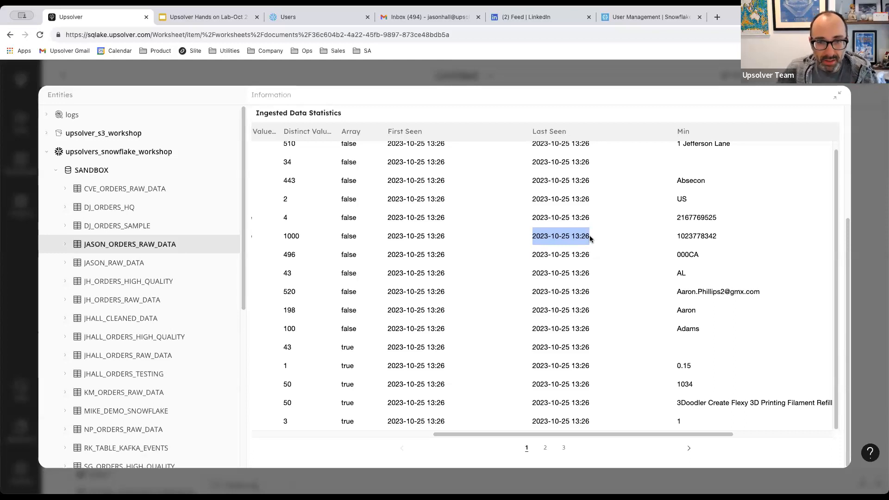
drag(378, 181, 465, 180)
click(479, 180)
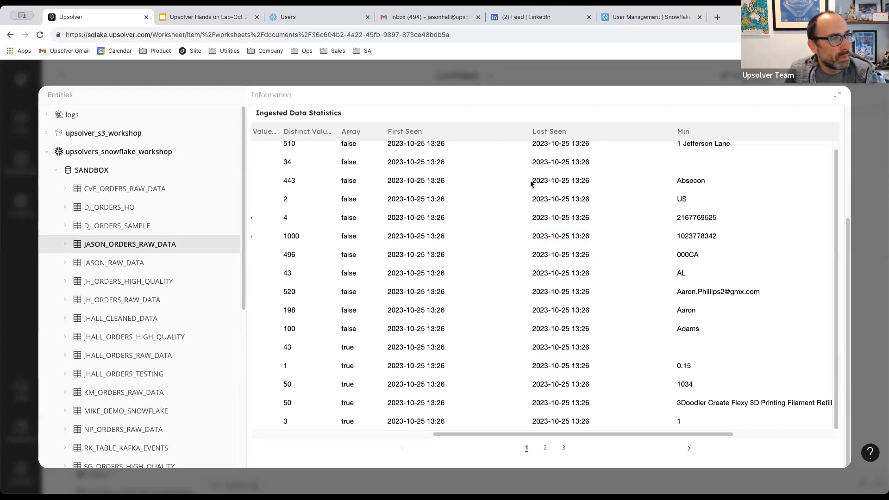
drag(536, 182, 594, 183)
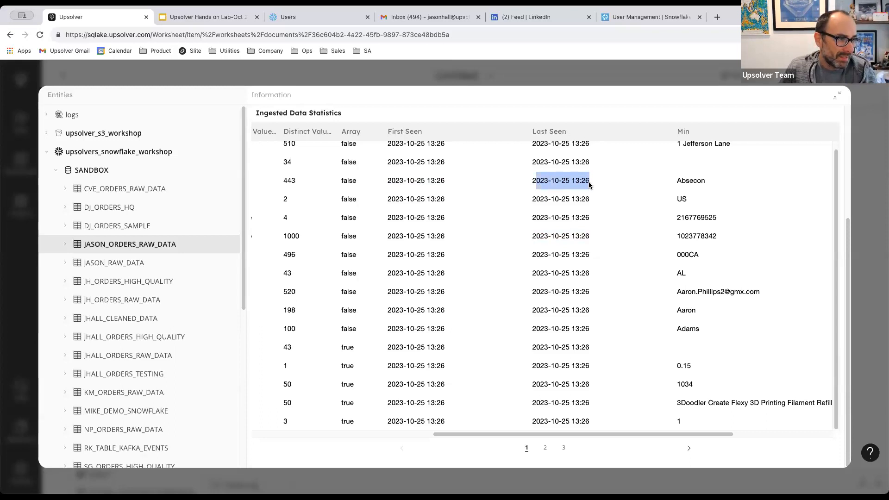
scroll(571, 286, up, 1)
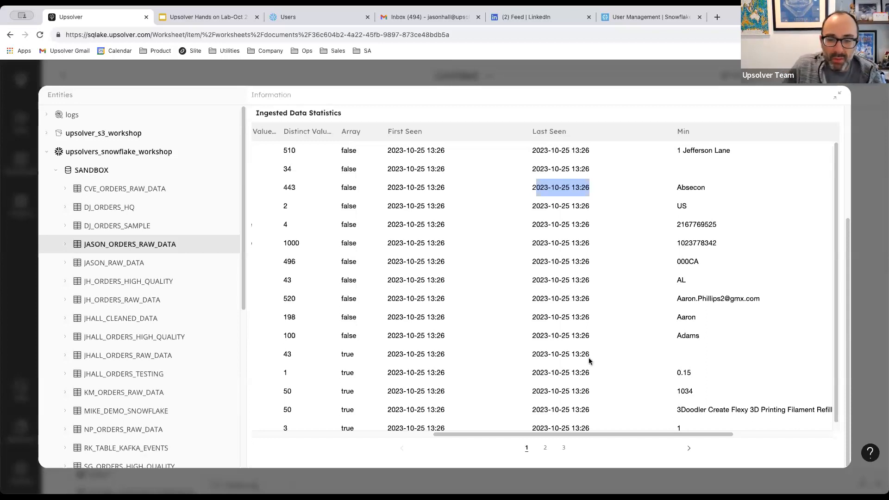
Scroll back to the Overview and expand JASON_ORDERS_RAW_DATA to list its columns.
drag(565, 431, 371, 434)
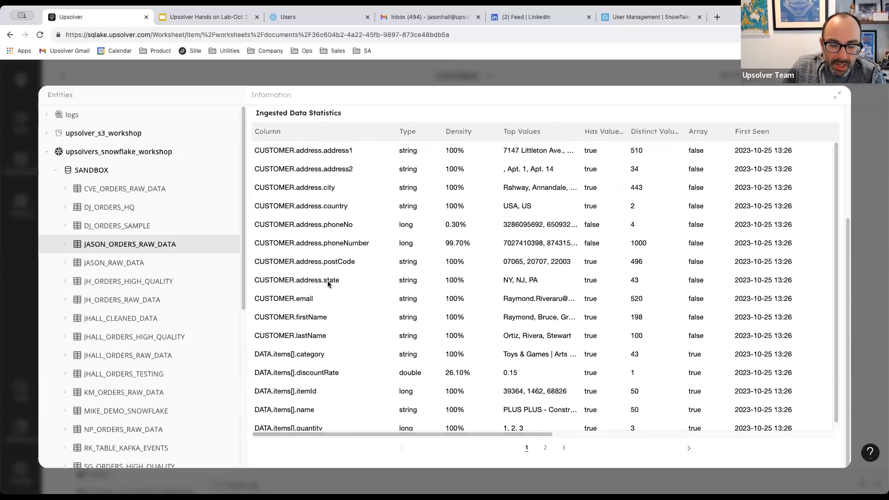
scroll(367, 427, down, 1)
scroll(339, 349, up, 5)
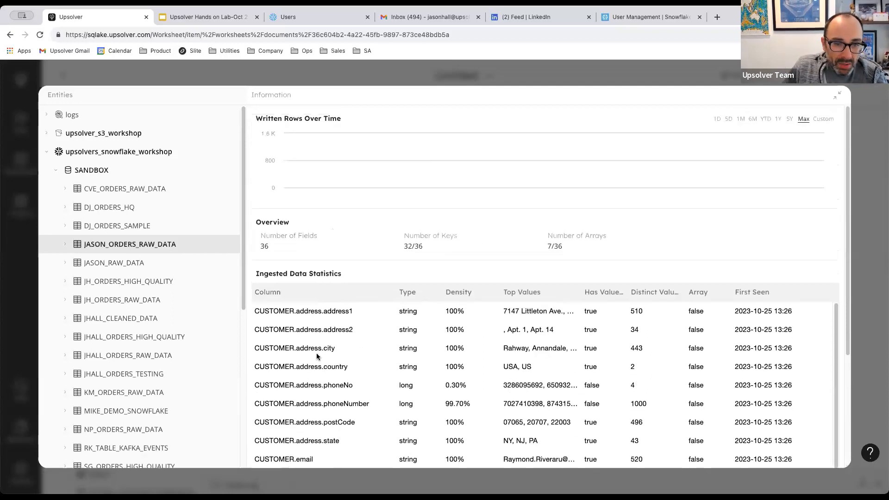
click(66, 244)
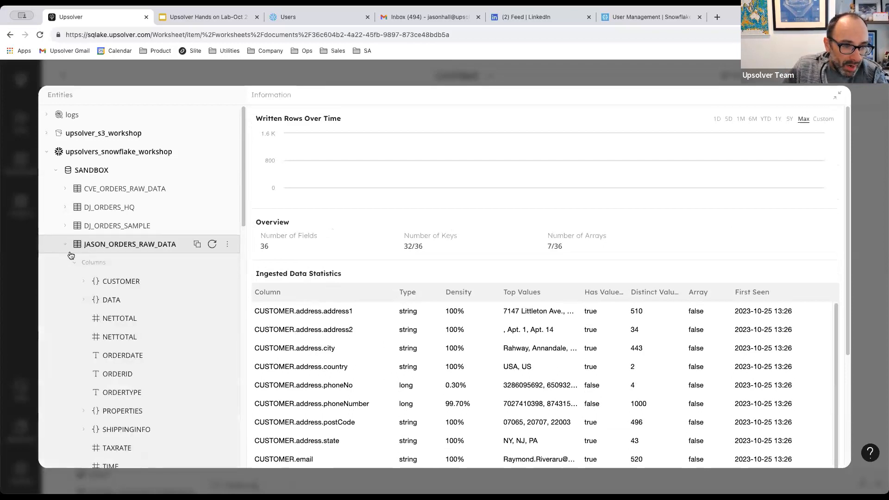
scroll(105, 246, down, 5)
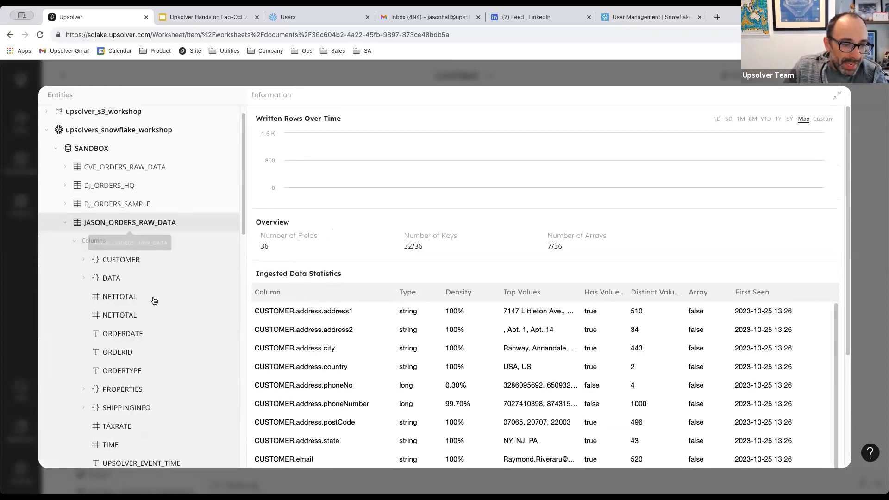
scroll(110, 197, up, 3)
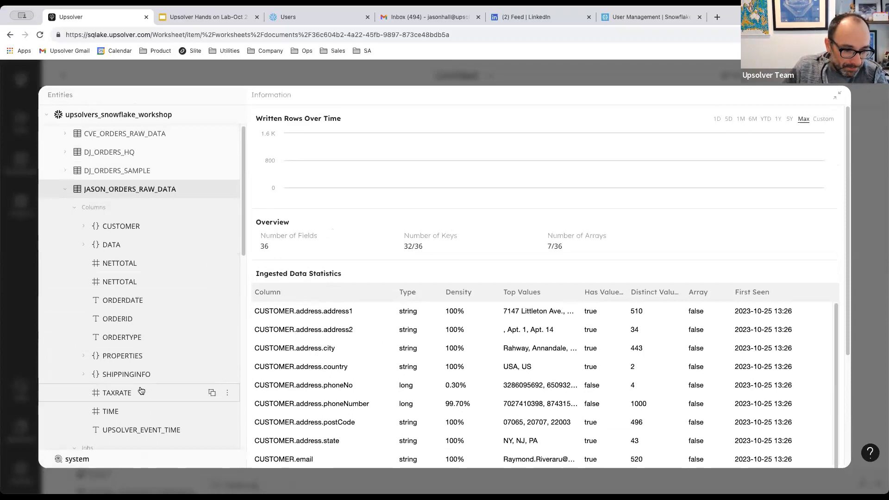
Show ORDERTYPE's 4 distinct values (SHIPPING, shipping, PICKUP, pickup), then expand CUSTOMER's fields.
click(112, 338)
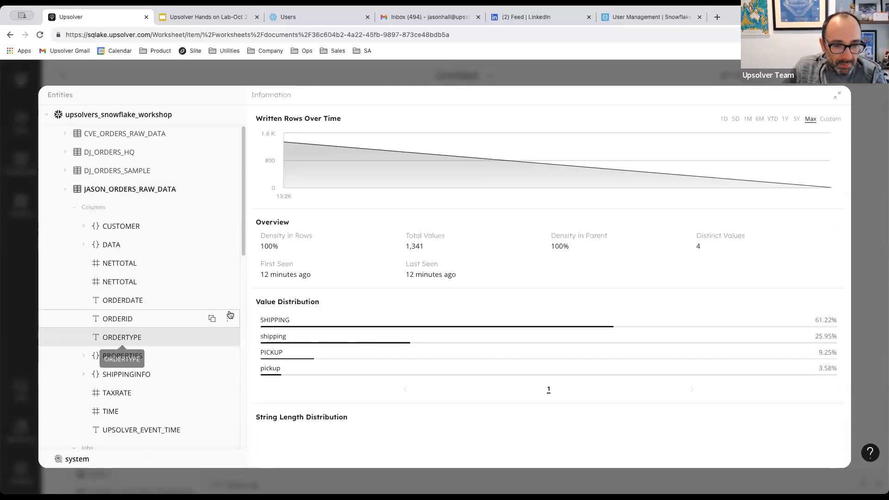
drag(258, 321, 313, 321)
drag(259, 338, 299, 338)
click(269, 364)
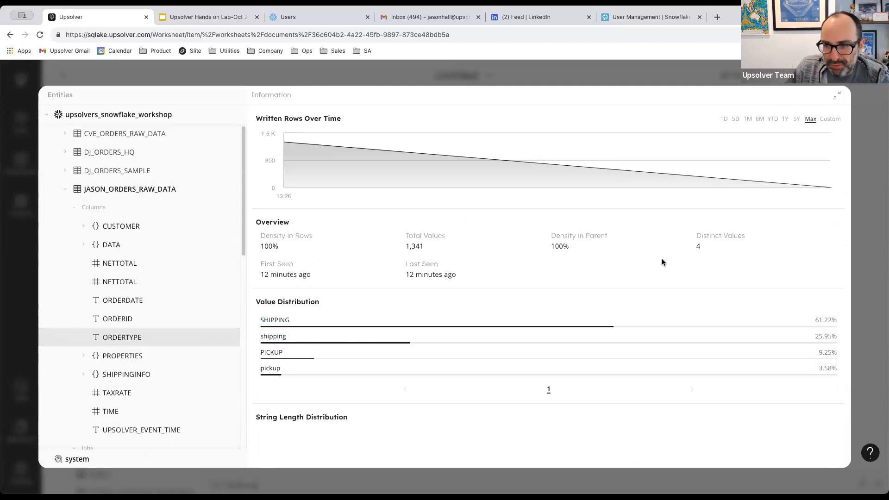
drag(689, 245, 700, 248)
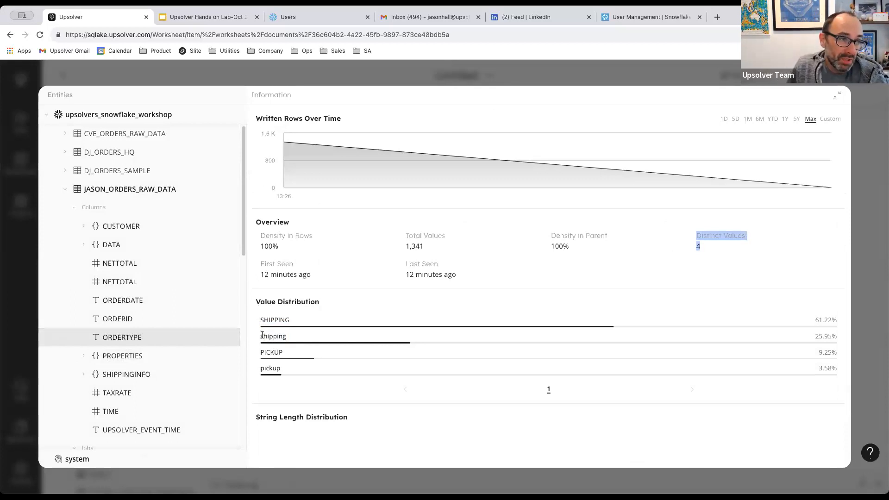
drag(259, 319, 303, 342)
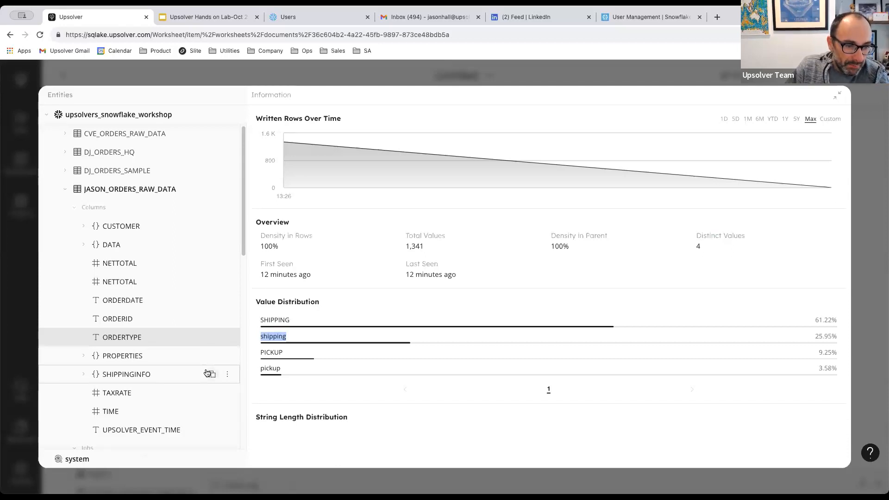
click(84, 227)
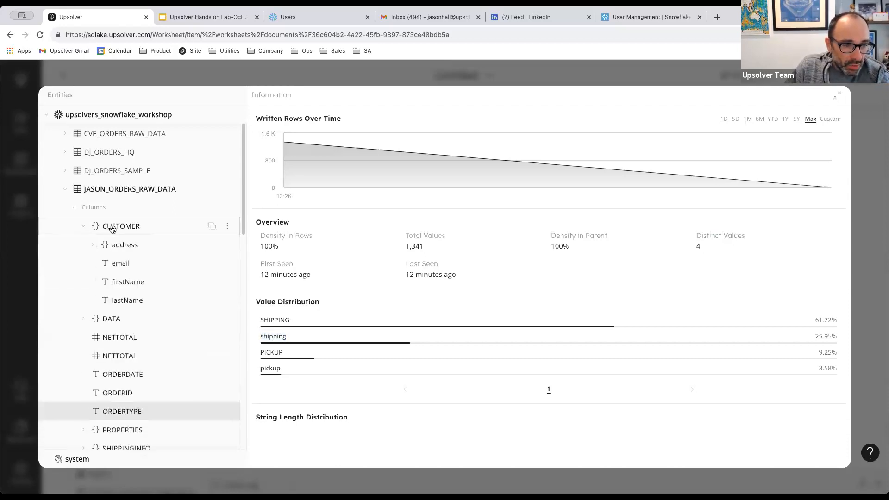
Show CUSTOMER.address.state statistics: 47 distinct values, led by NY 9.75%, NJ 9.38%, PA 9.00%.
click(94, 246)
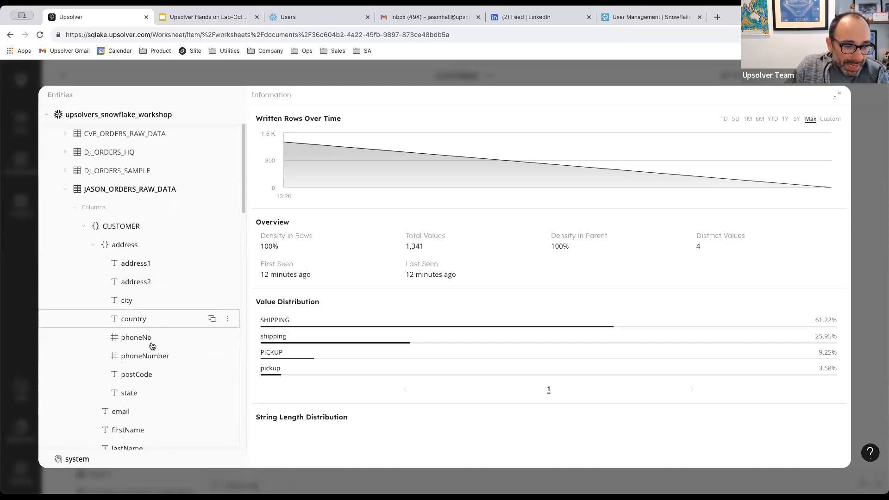
click(135, 394)
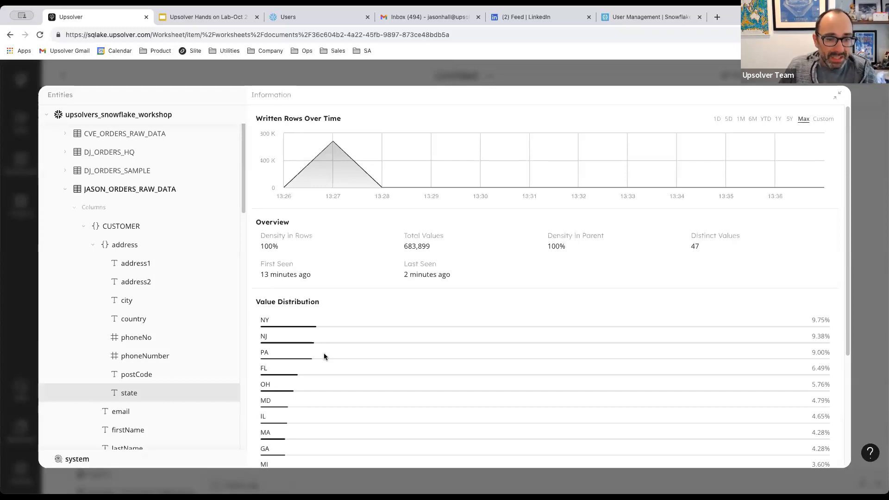
scroll(352, 336, down, 4)
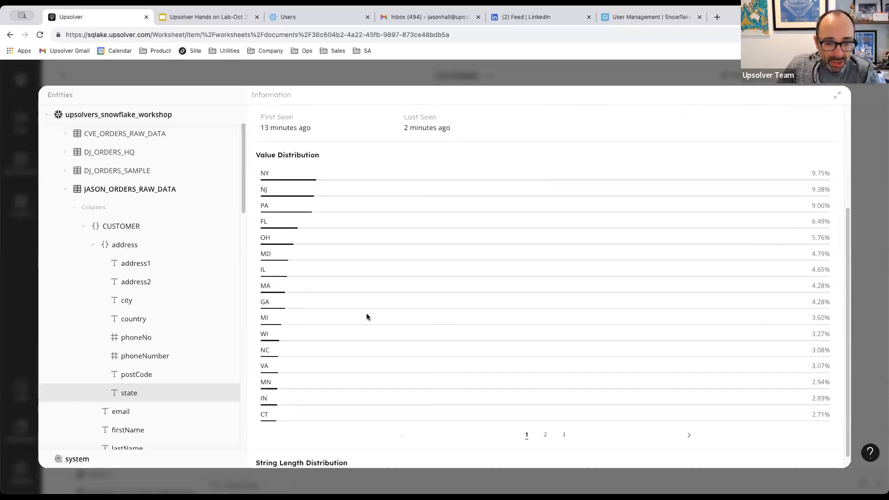
scroll(302, 234, up, 4)
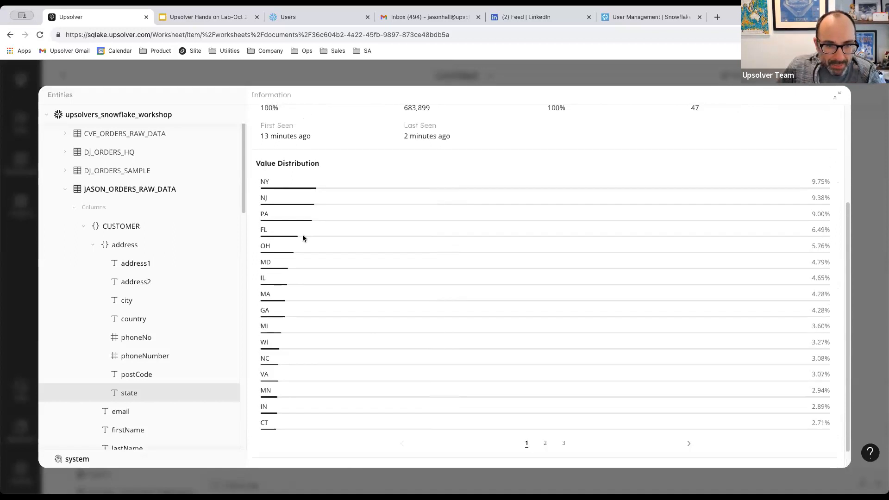
scroll(357, 290, down, 4)
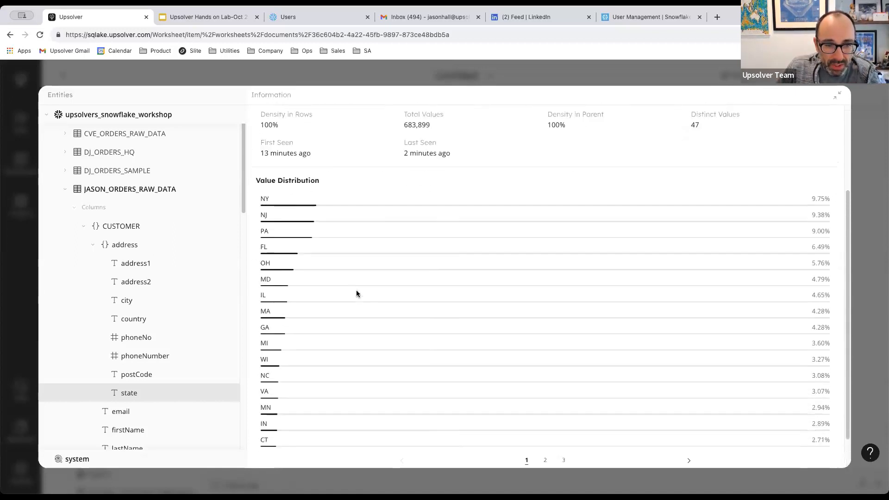
scroll(341, 290, down, 1)
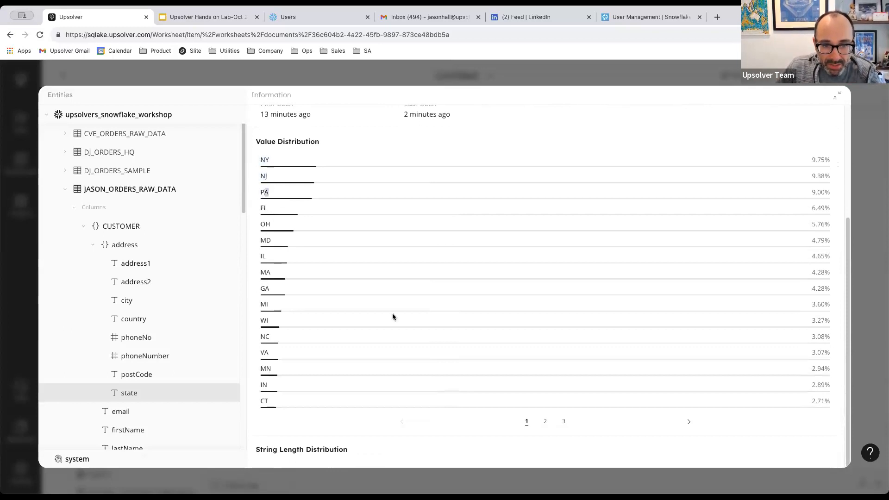
Page to state values page 3, spotting cities like Elizabeth and Front Royal, then collapse JASON_ORDERS_RAW_DATA.
click(545, 421)
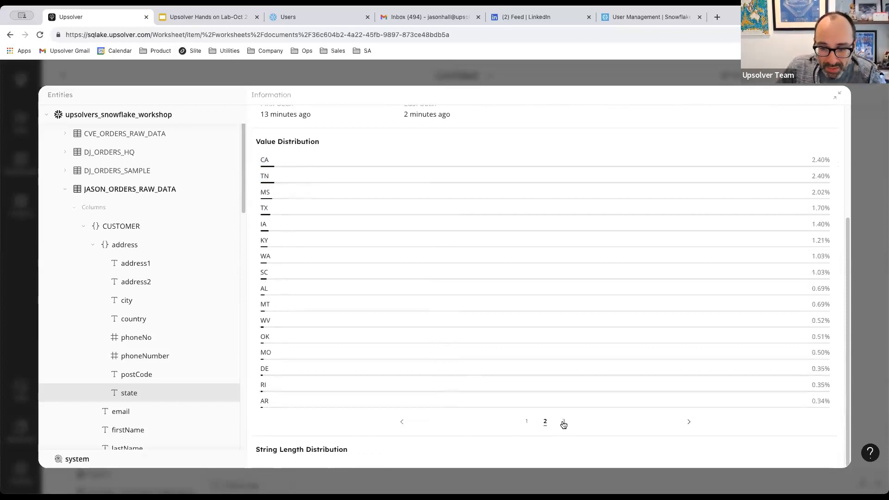
click(563, 422)
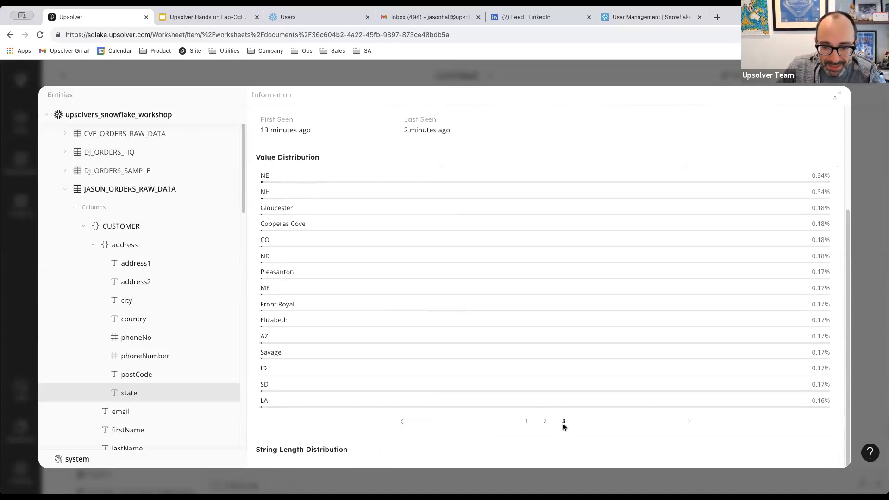
drag(261, 321, 310, 326)
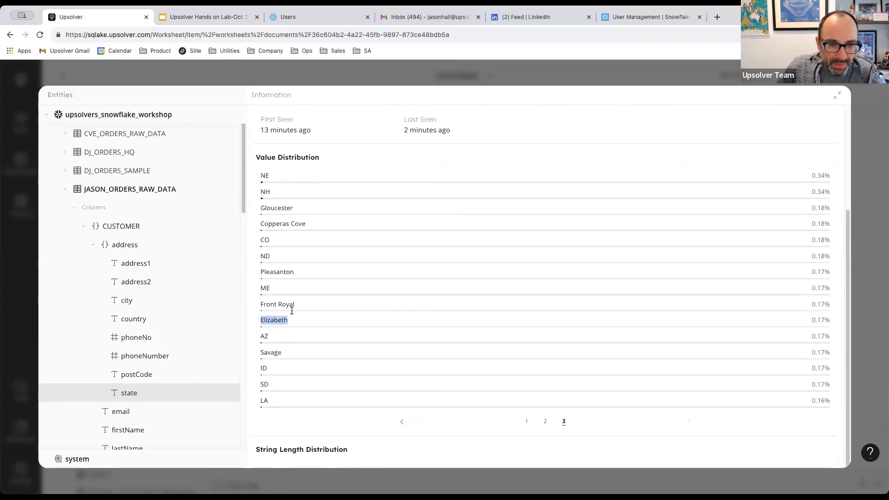
drag(260, 304, 300, 307)
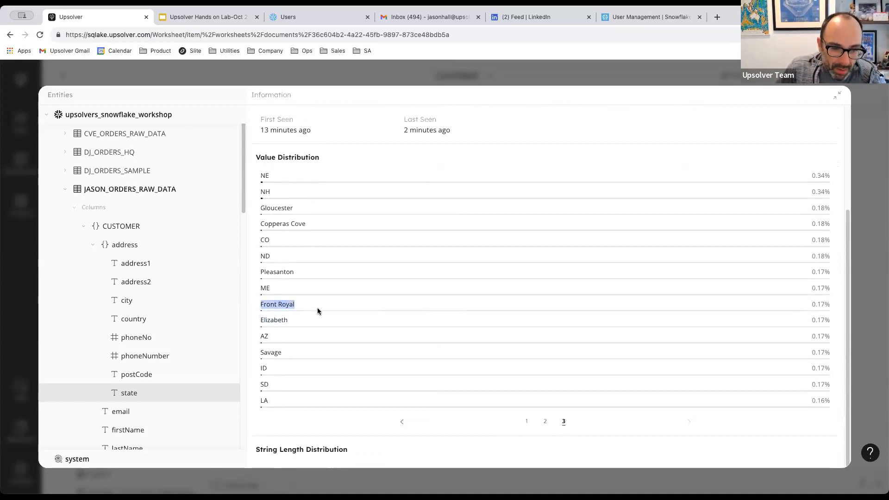
drag(260, 288, 278, 292)
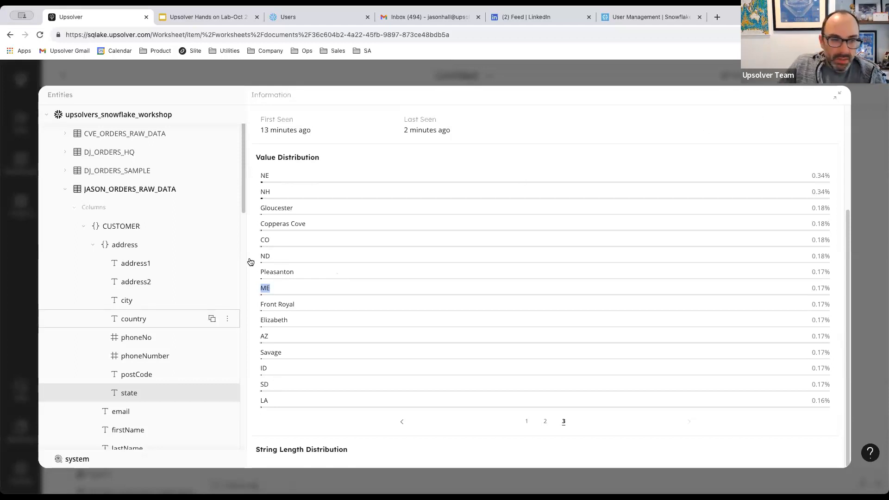
scroll(144, 343, up, 1)
click(67, 219)
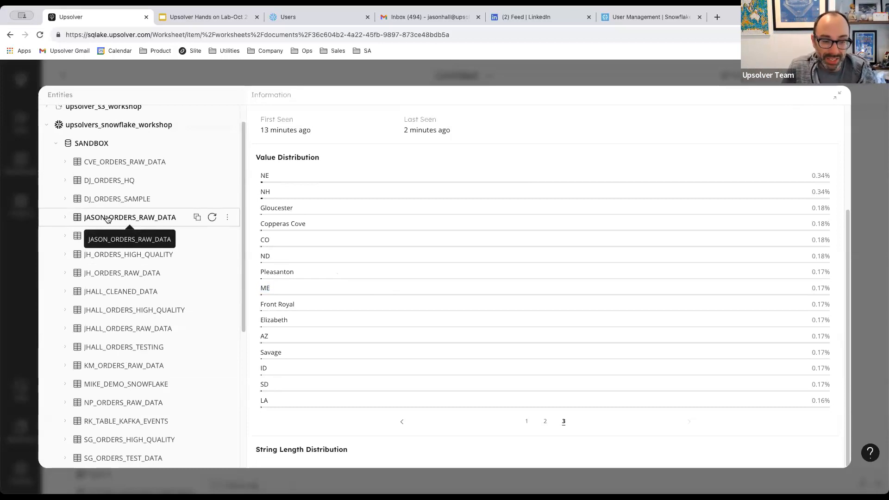
Limit the column statistics to rows written between 13:29 and 13:31.
scroll(108, 219, up, 1)
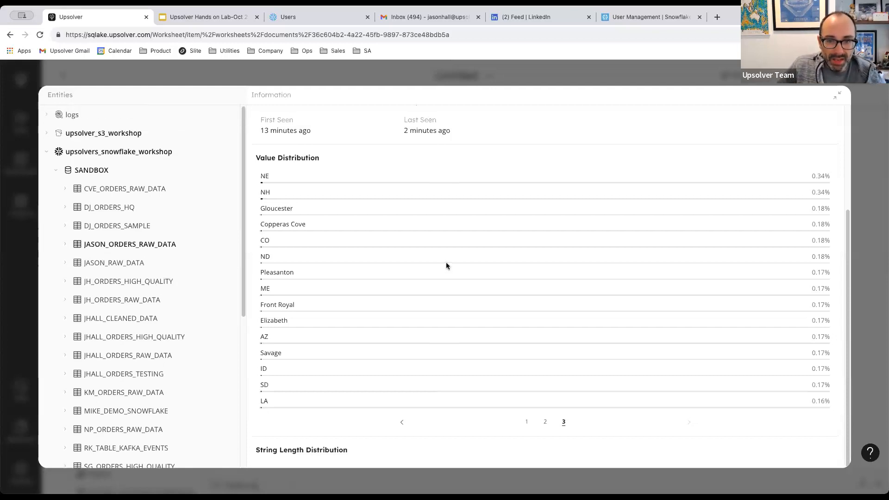
scroll(446, 263, up, 3)
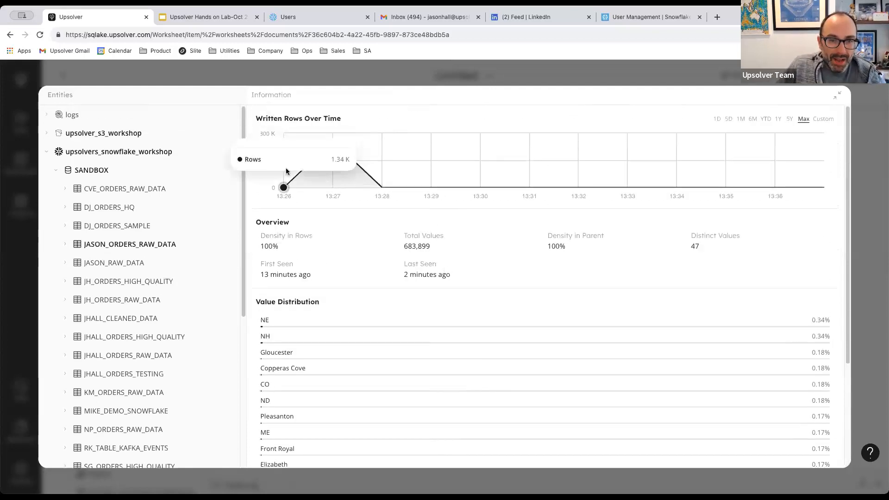
mouse_move(389, 178)
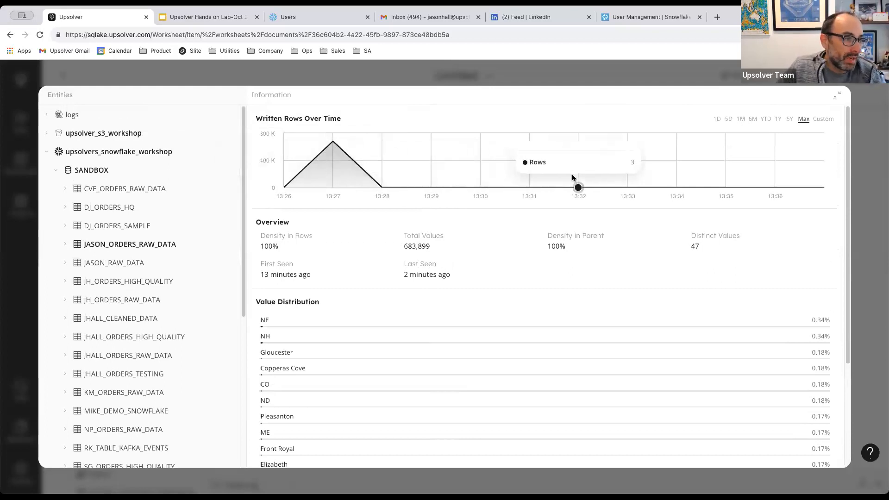
drag(433, 179, 627, 186)
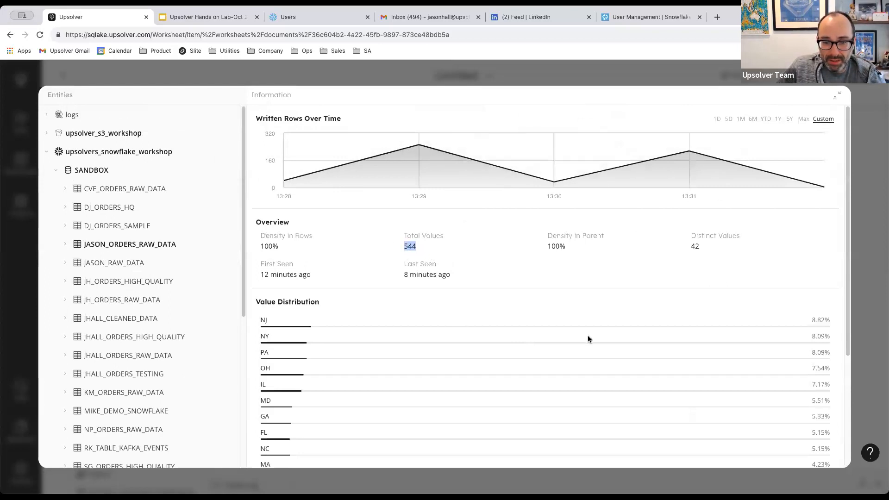
Page through Value Distribution to its last page, then shrink the statistics beside the worksheet.
scroll(587, 336, down, 3)
click(546, 422)
click(563, 422)
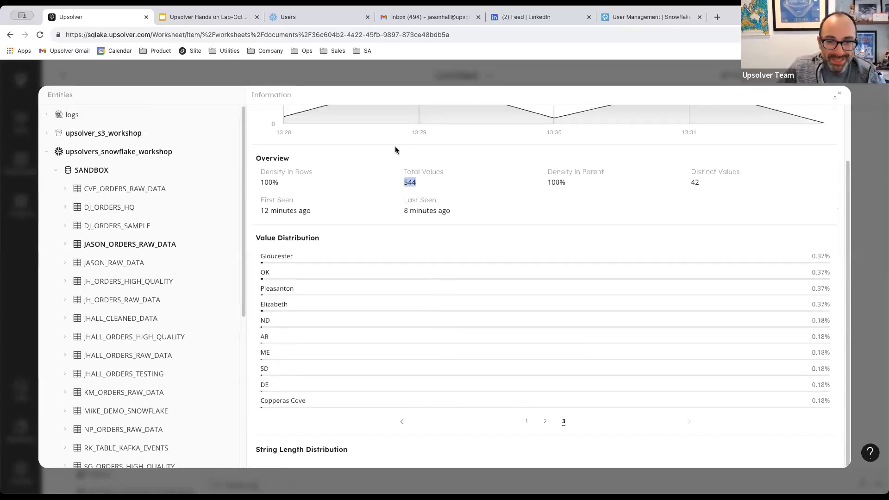
scroll(438, 197, up, 2)
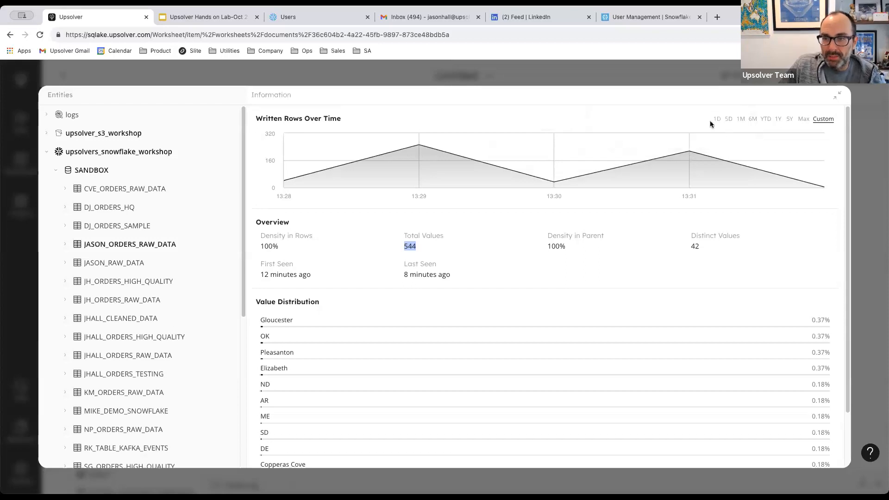
click(837, 97)
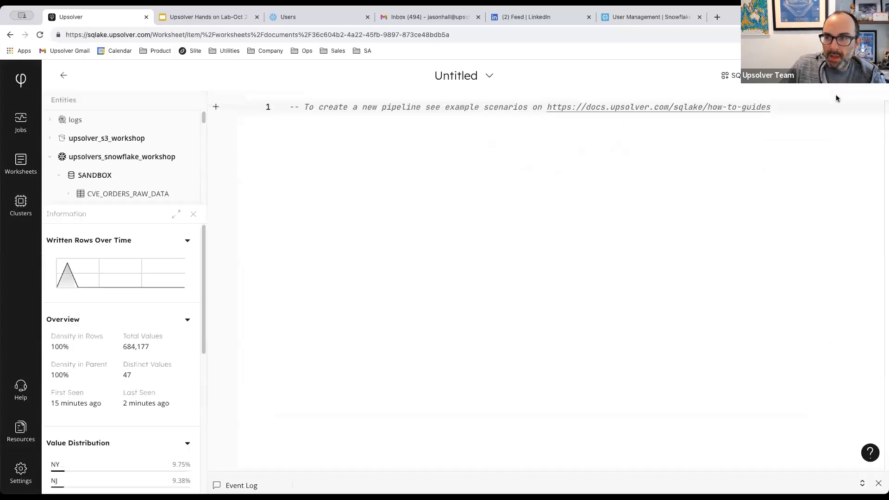
click(218, 17)
Copy the three-line dataset_column_stats SQL query from the Data and Ingestion Observability slide.
click(72, 351)
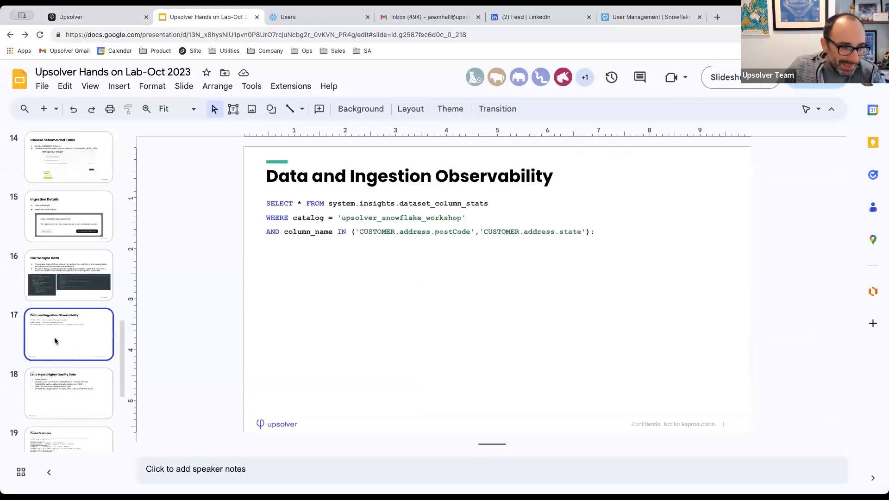
click(364, 228)
drag(606, 236, 266, 199)
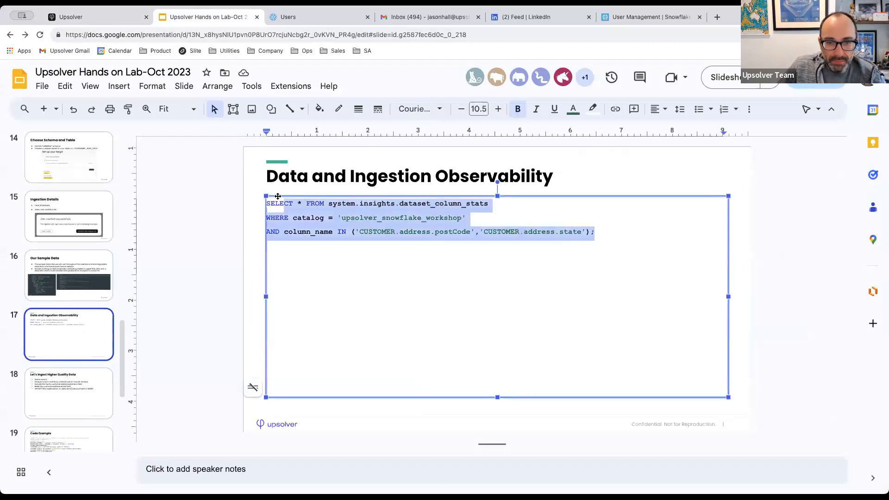
right_click(295, 221)
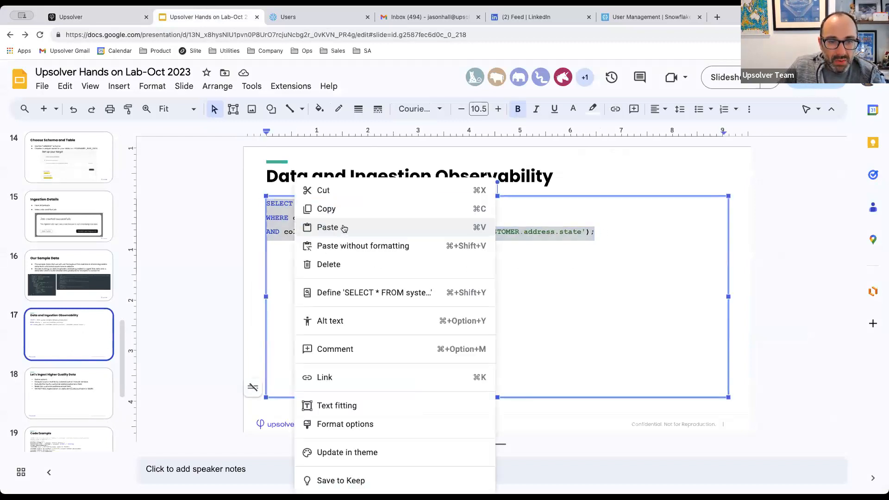
click(327, 209)
click(92, 16)
drag(770, 107, 187, 83)
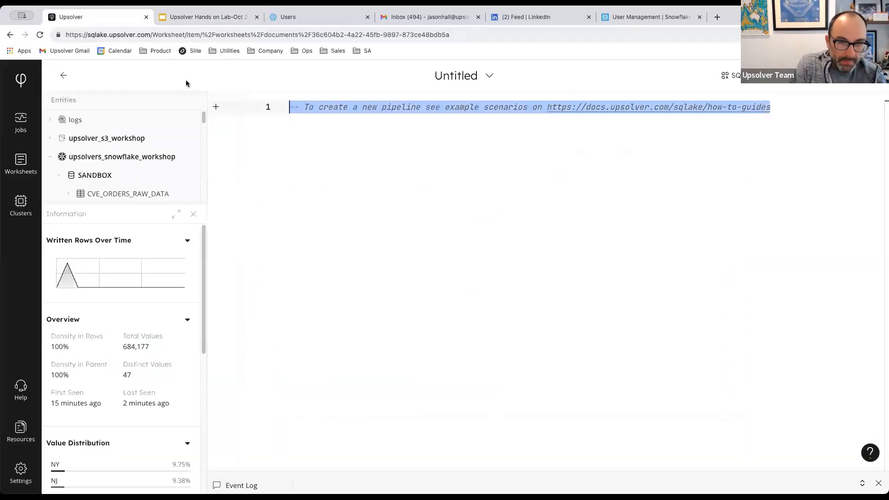
Paste the query over the comment and highlight its source table, catalog filter and column list.
key(ctrl+v)
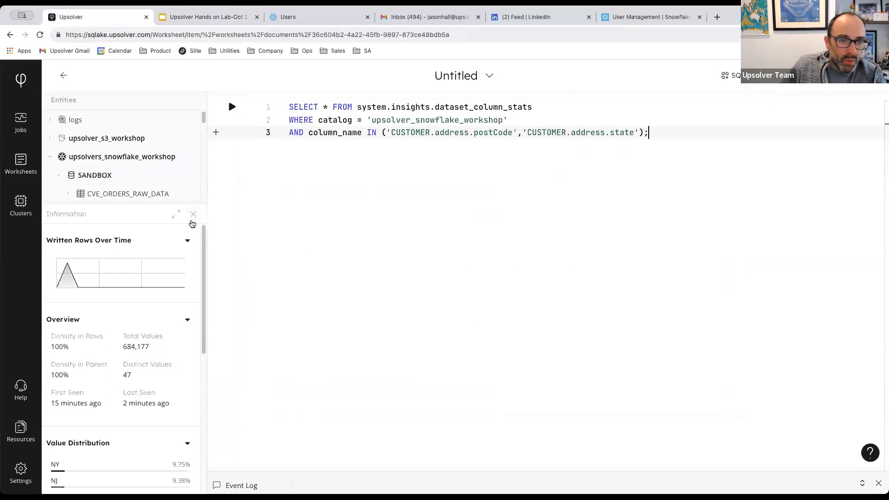
click(194, 215)
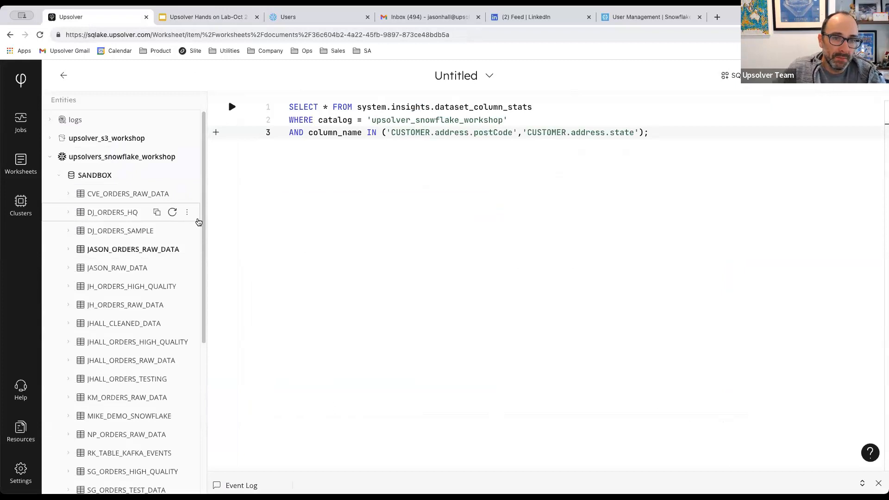
drag(290, 106, 537, 107)
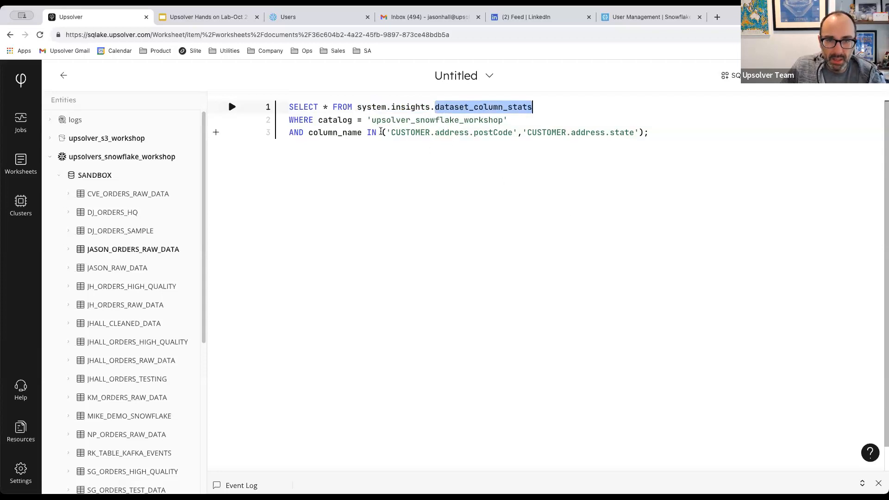
drag(368, 121, 508, 121)
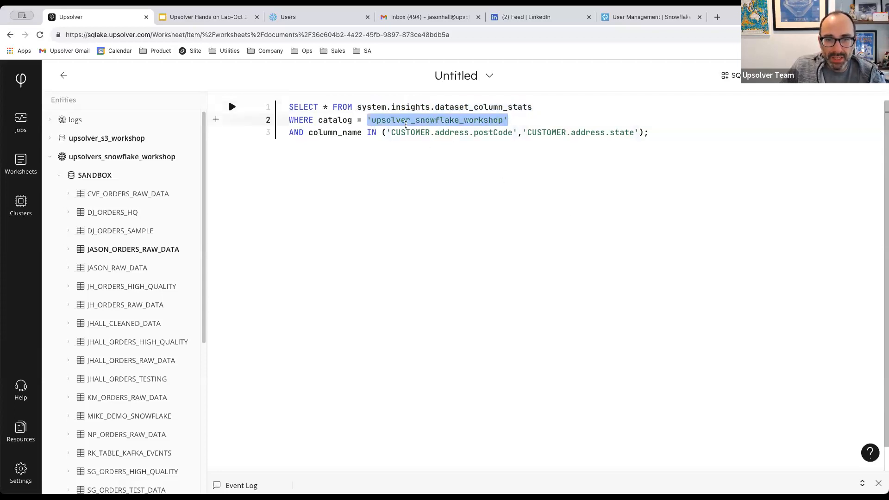
drag(382, 133, 648, 133)
Run the column-stats query and enlarge the output area.
click(232, 107)
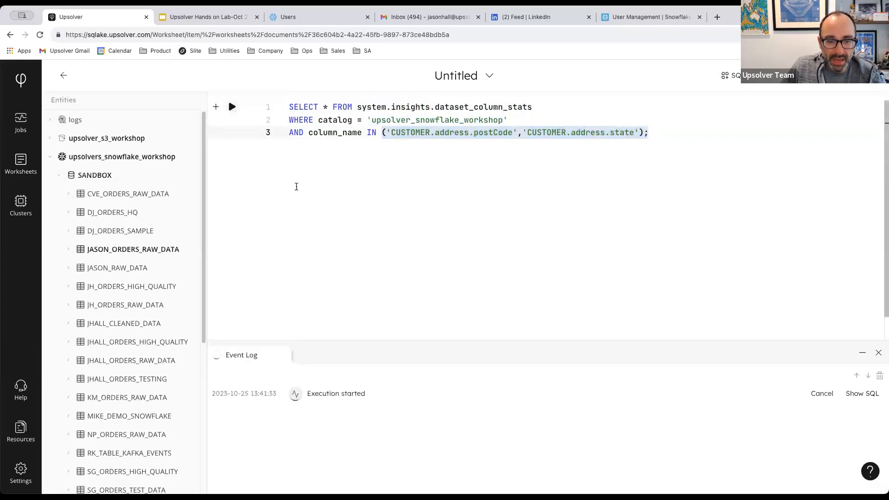
drag(308, 340, 313, 178)
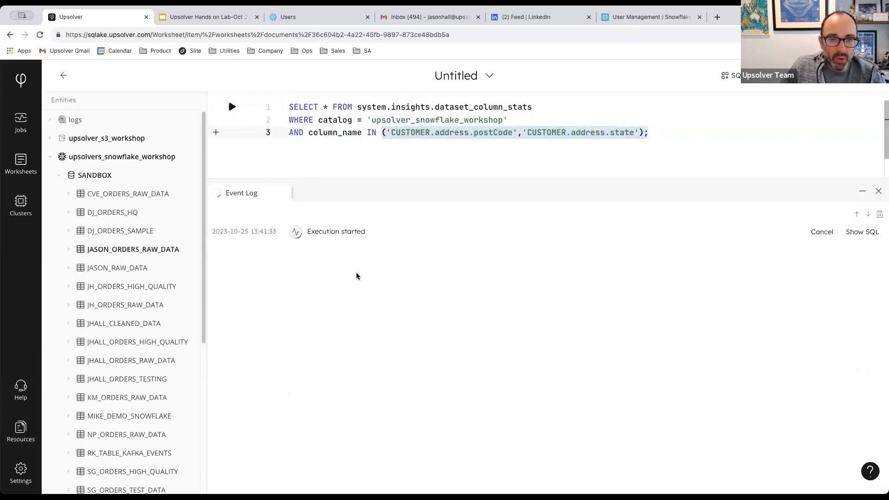
click(336, 157)
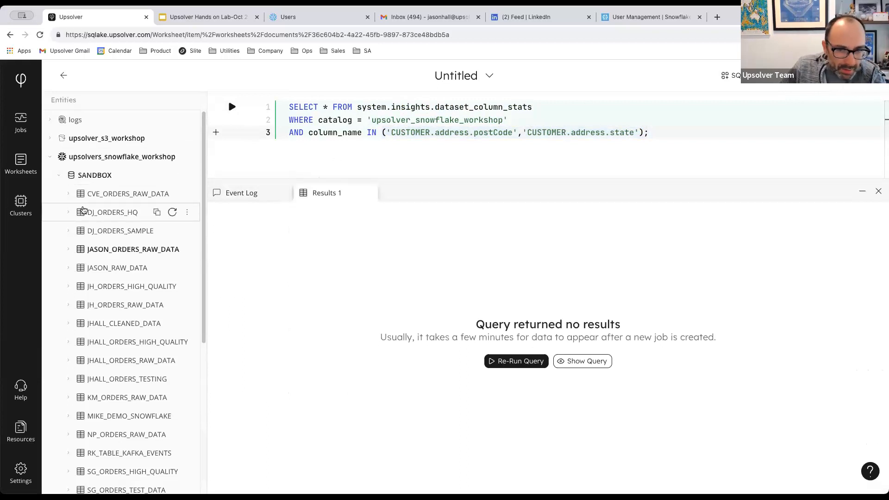
Comment out the column_name filter with --, end line 2 with ';', and rerun.
click(300, 134)
click(289, 133)
text(--)
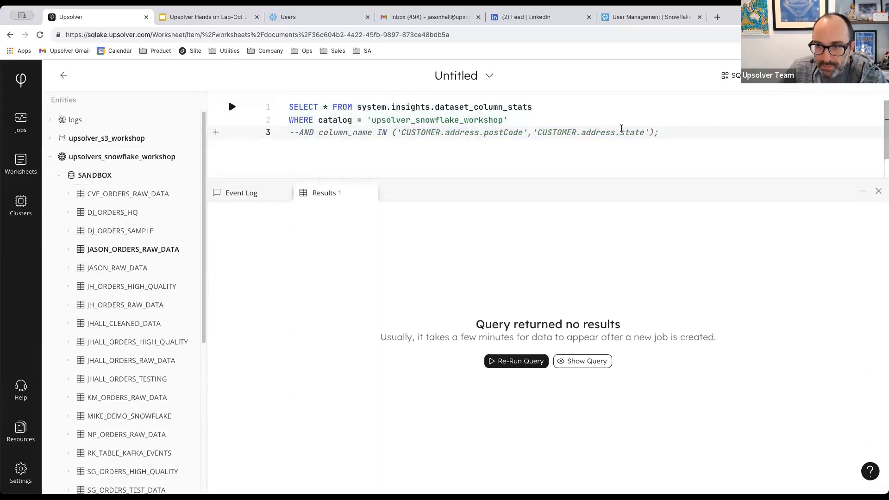
click(511, 120)
text(;)
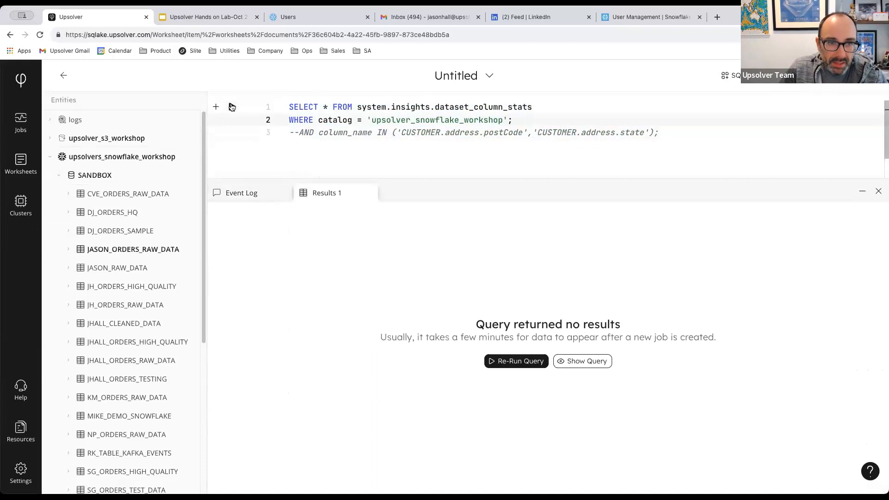
click(231, 107)
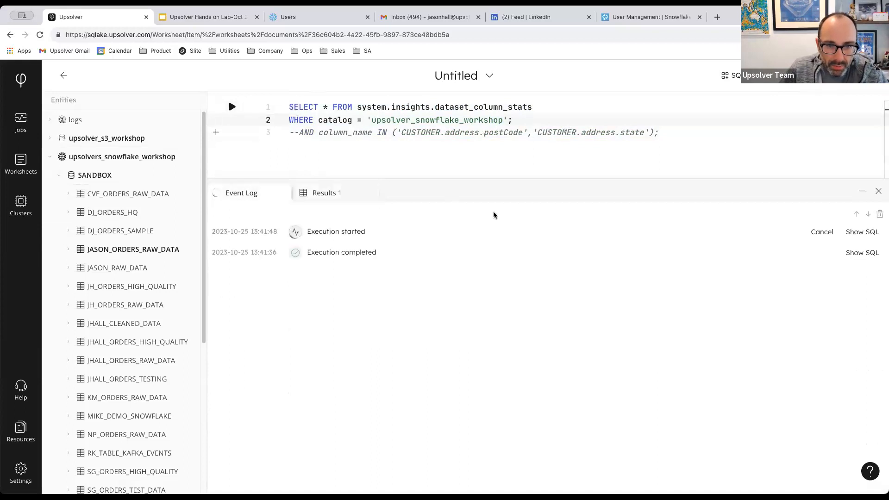
Expand the system catalog and remove the comment marker from line 3.
click(445, 133)
scroll(113, 343, down, 4)
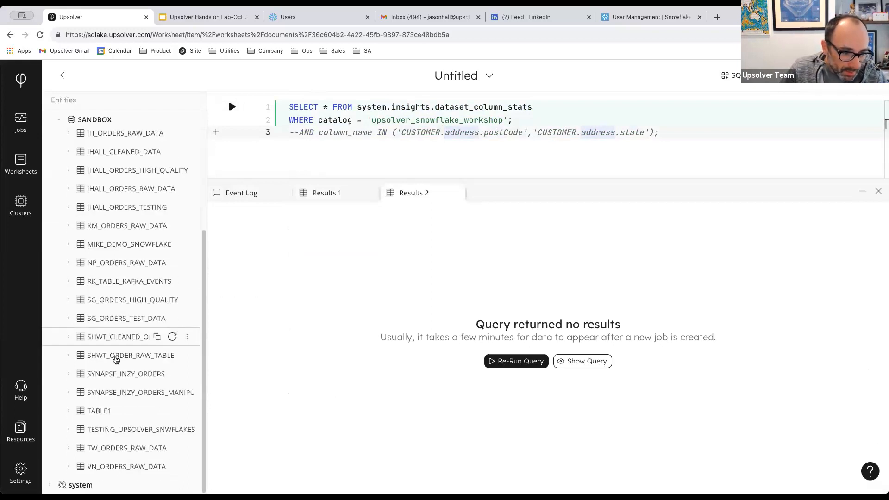
click(50, 485)
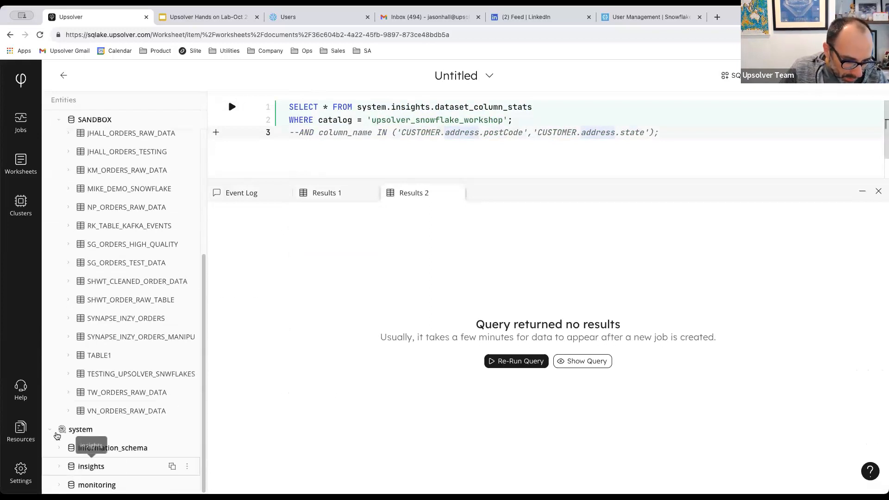
click(298, 133)
key(BackSpace)
key(BackSpace)
key(BackSpace)
Delete the semicolon on line 2 to restore the column_name filter and rerun the query.
click(512, 120)
key(BackSpace)
key(Return)
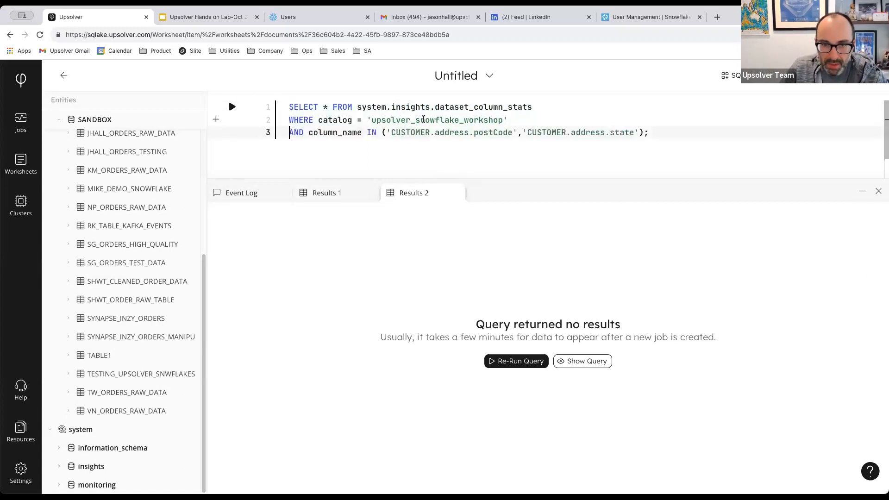
click(232, 107)
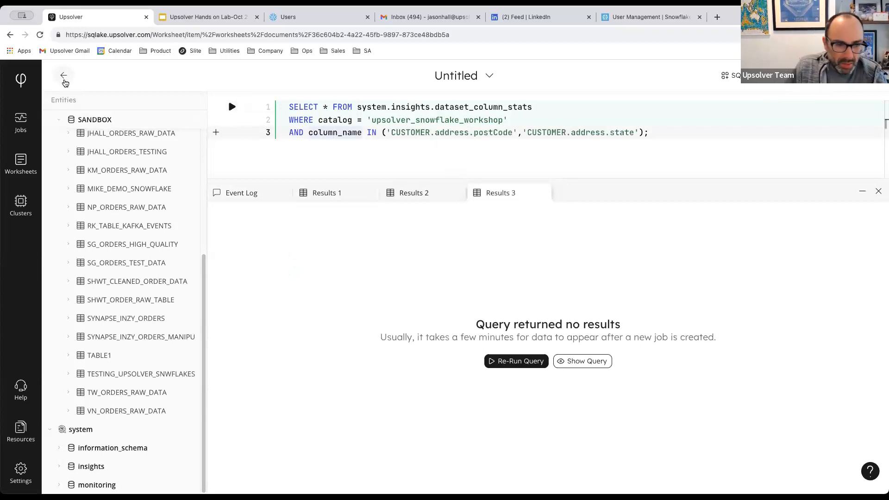
Collapse SANDBOX, rerun the filtered query, then collapse the workshop and system catalogs.
click(58, 119)
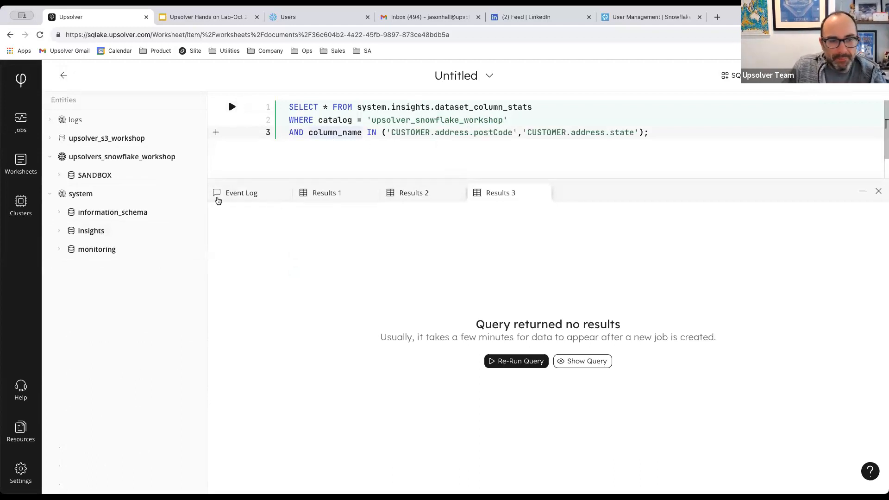
click(479, 120)
click(518, 133)
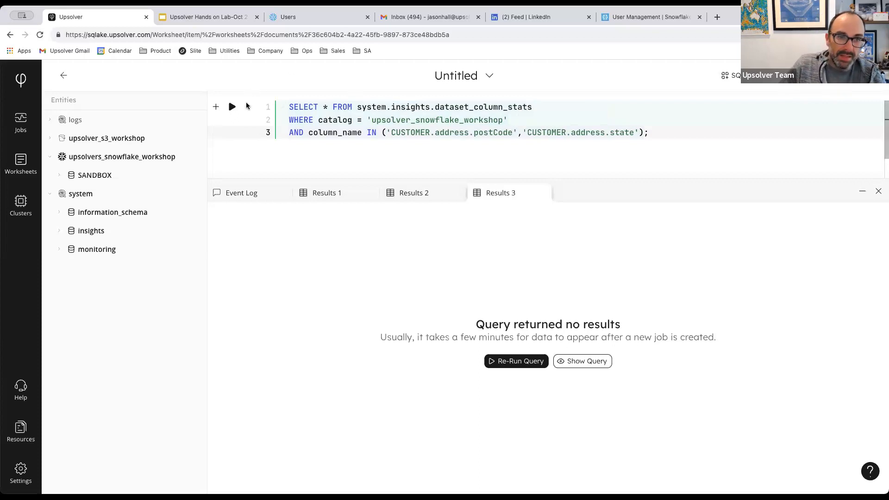
click(233, 107)
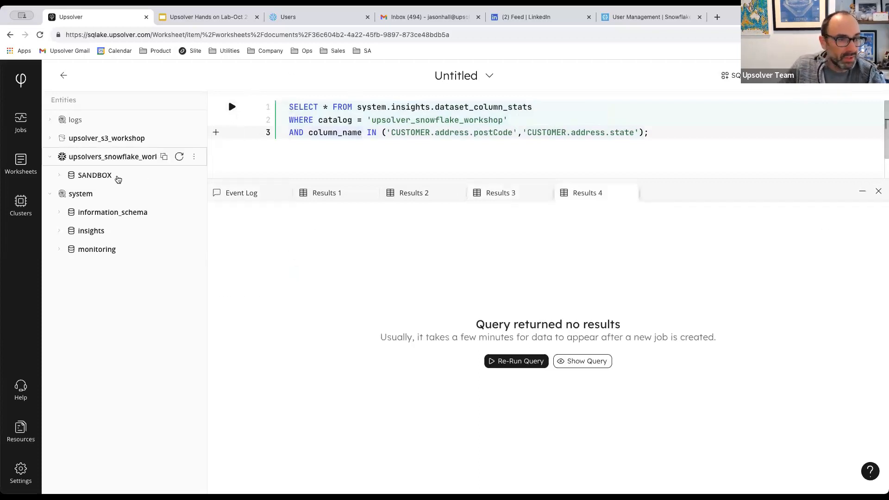
click(51, 158)
click(54, 176)
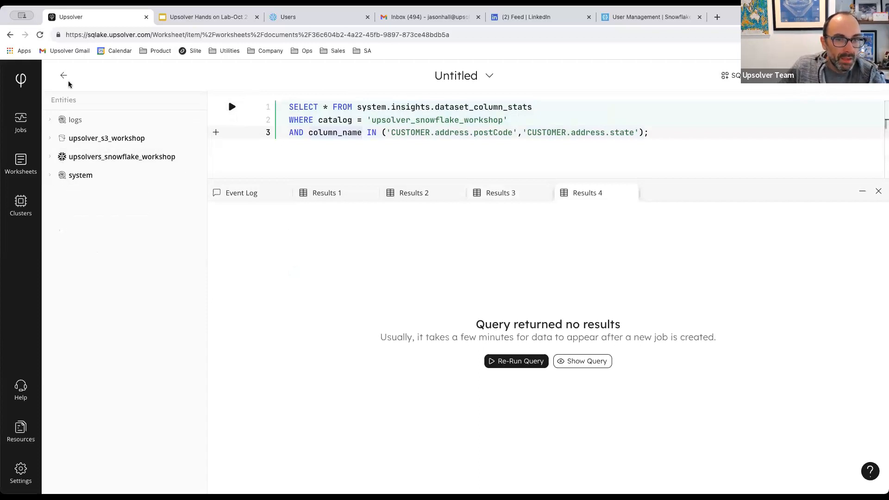
click(238, 17)
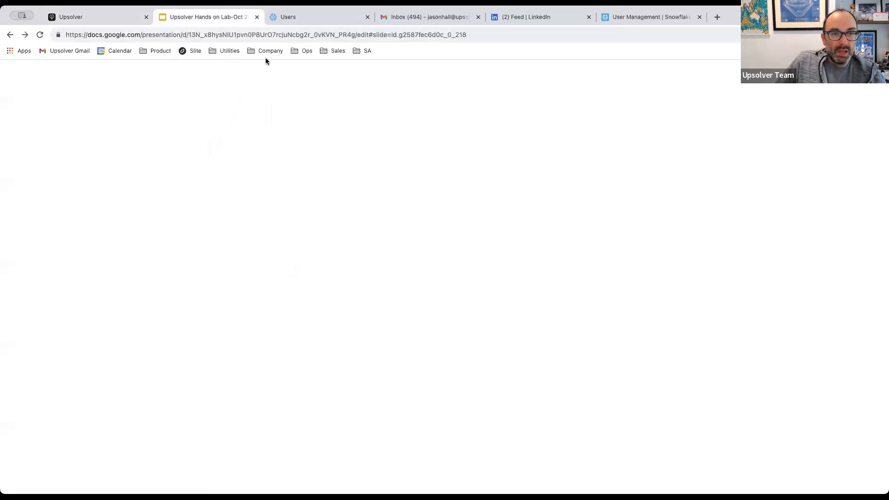
Present the Let's Ingest Higher Quality Data slide, advance to Code Example, and exit.
key(Page_Down)
click(754, 82)
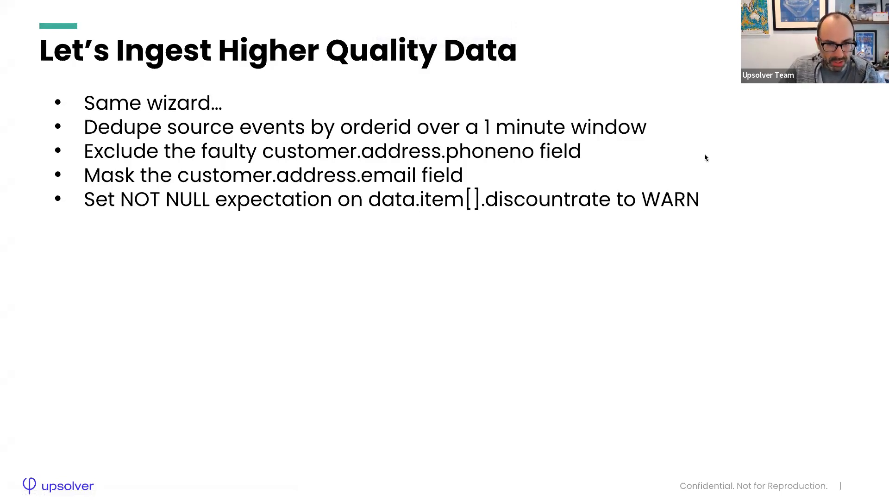
key(Right)
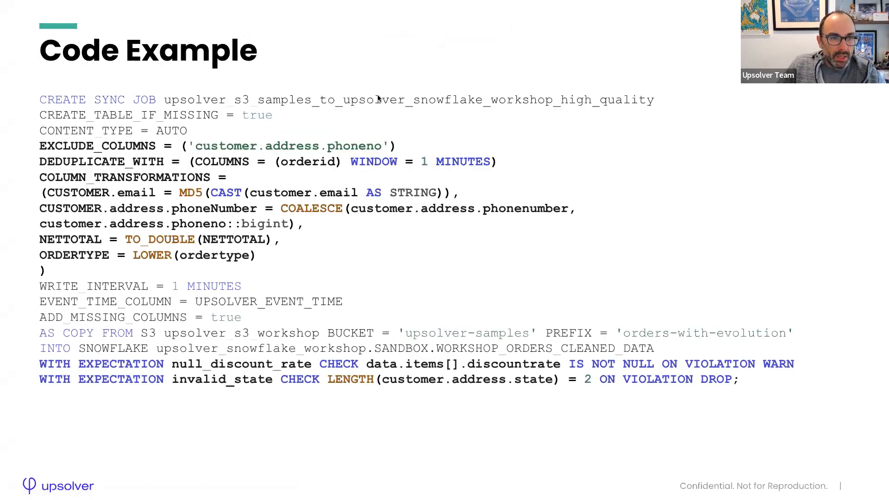
key(Escape)
click(105, 23)
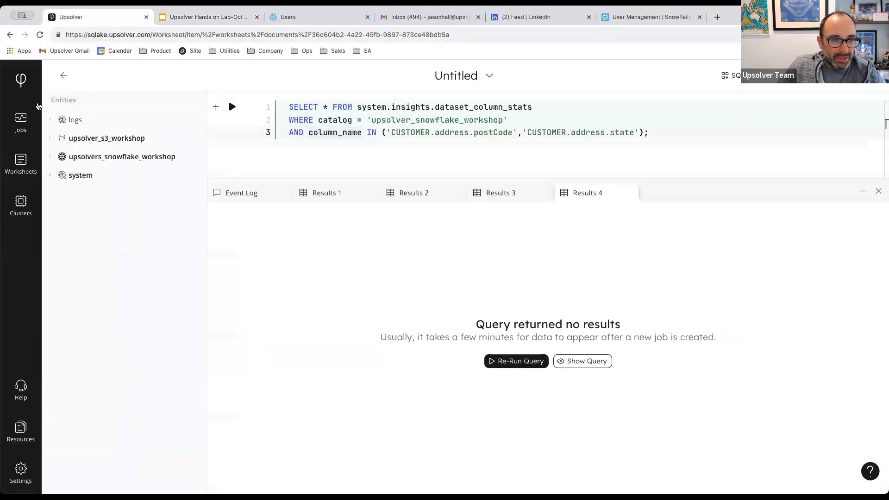
From the jobs list, create a new job with S3 as source and Snowflake as target.
click(20, 81)
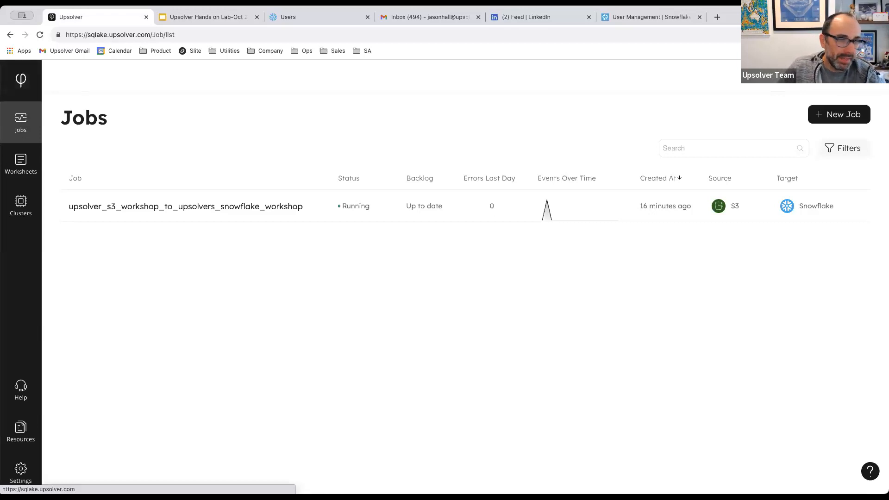
click(839, 119)
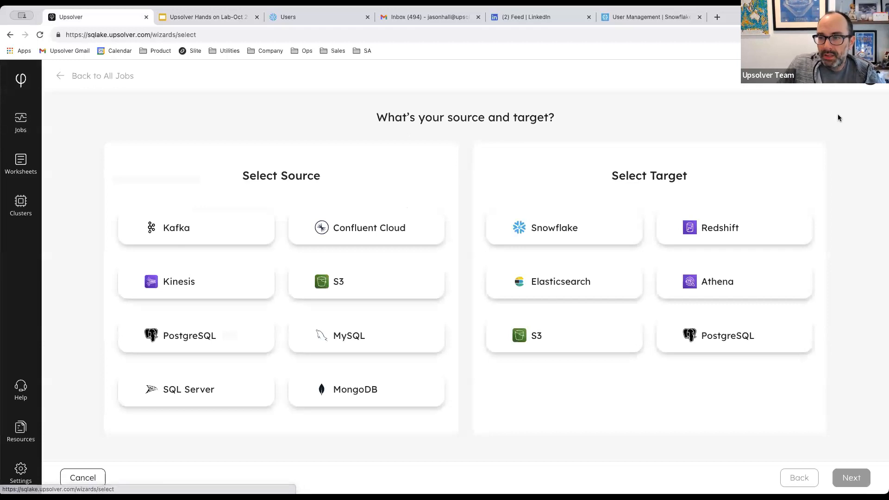
click(322, 287)
click(491, 225)
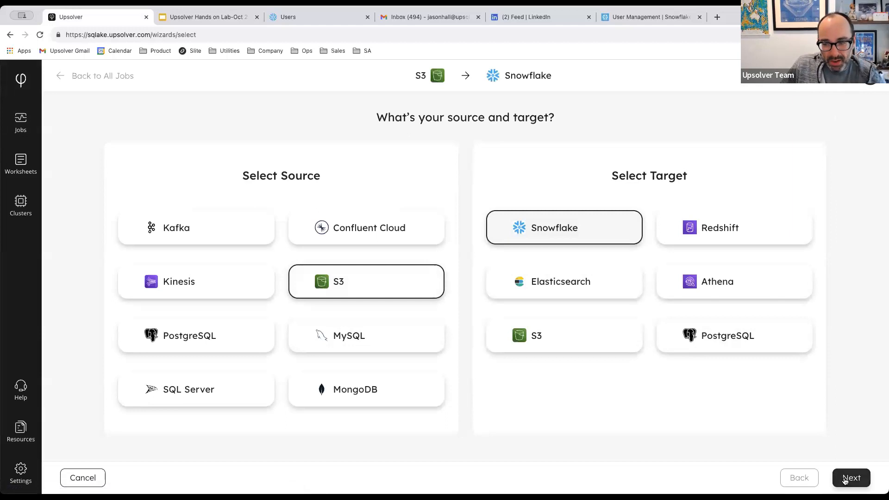
click(851, 478)
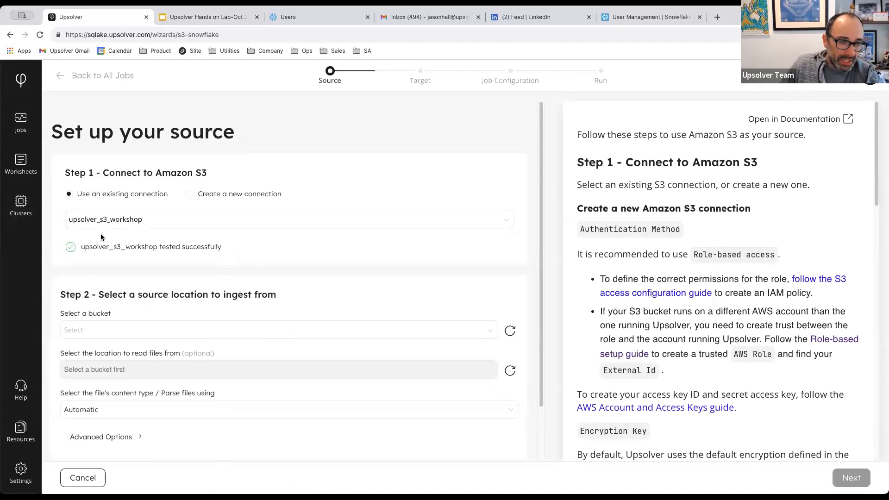
Set the source to the orders-with-evolution folder in the upsolver-samples bucket.
scroll(110, 313, down, 1)
click(99, 304)
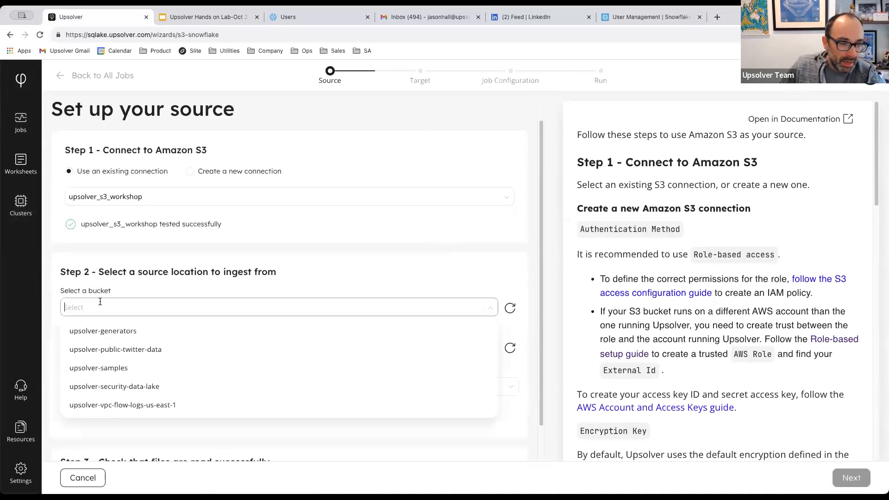
click(102, 366)
scroll(108, 333, down, 4)
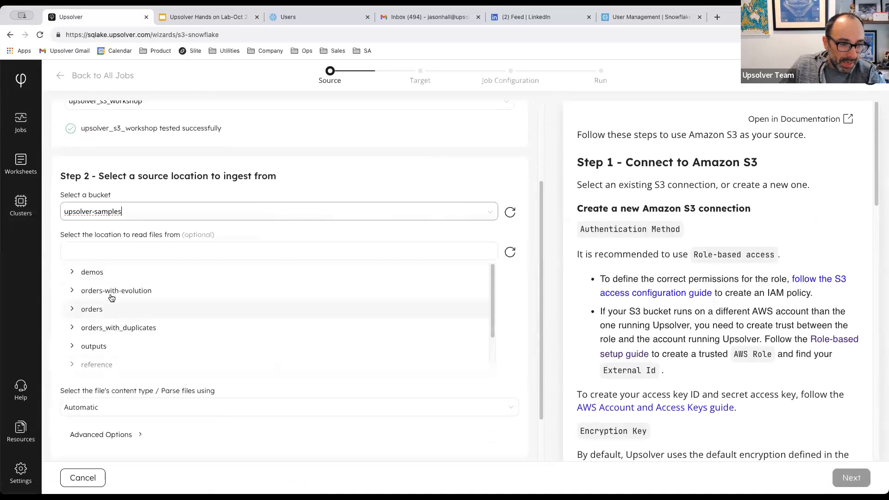
click(111, 293)
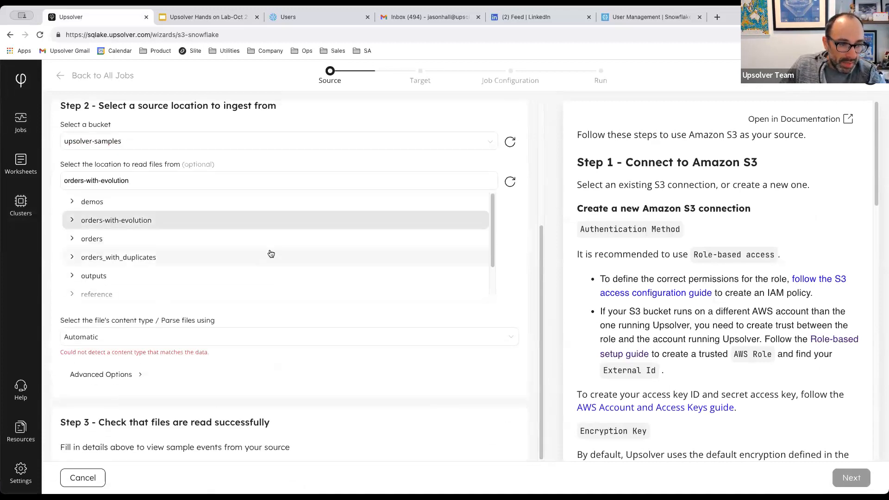
Review the sample file preview and proceed to the Snowflake target setup.
scroll(530, 379, down, 5)
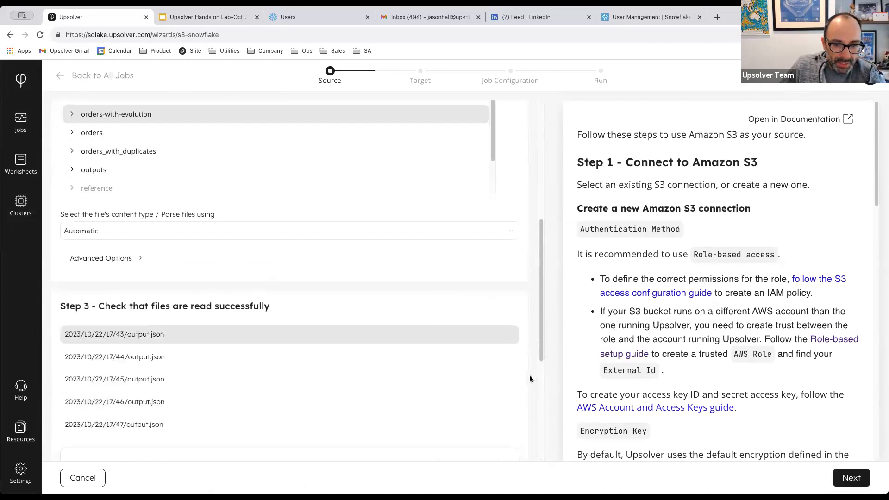
scroll(530, 379, down, 3)
scroll(150, 352, down, 2)
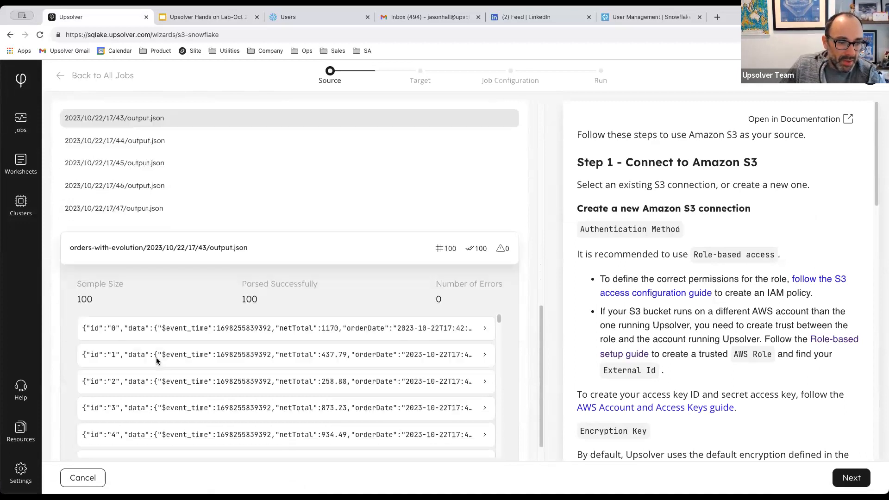
scroll(157, 361, down, 1)
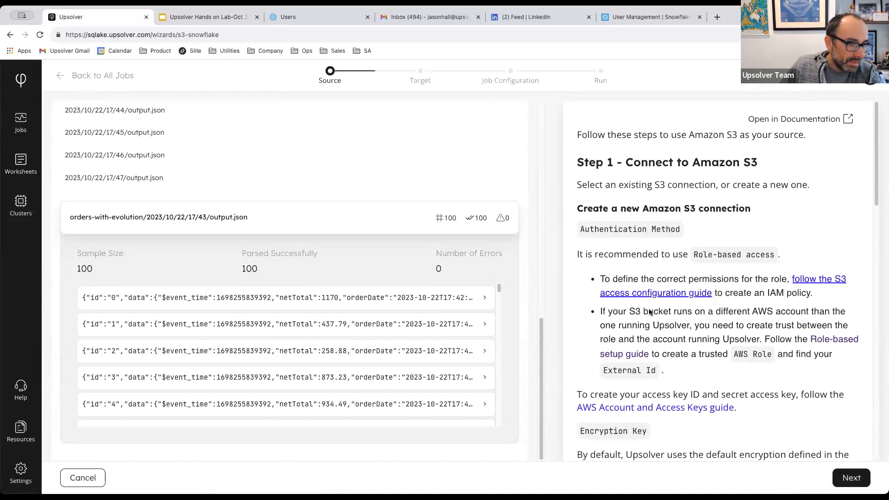
scroll(405, 284, up, 7)
scroll(251, 211, up, 3)
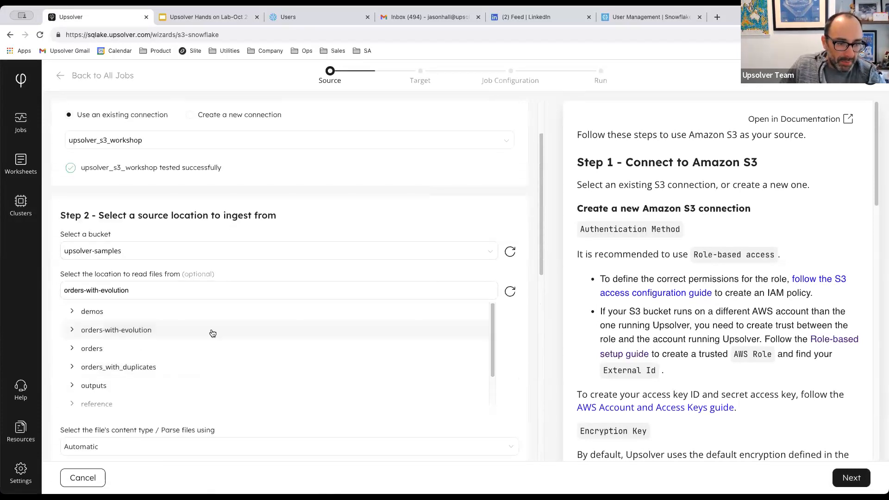
scroll(212, 331, down, 2)
scroll(365, 376, down, 3)
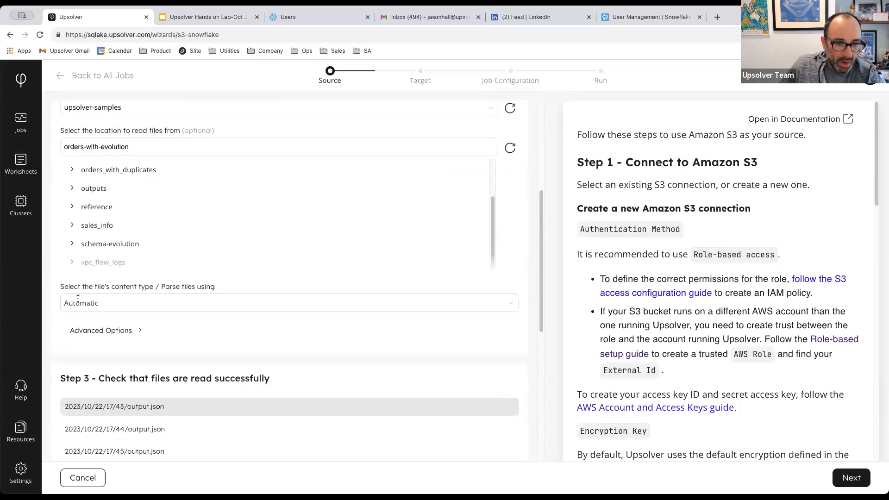
scroll(516, 349, down, 6)
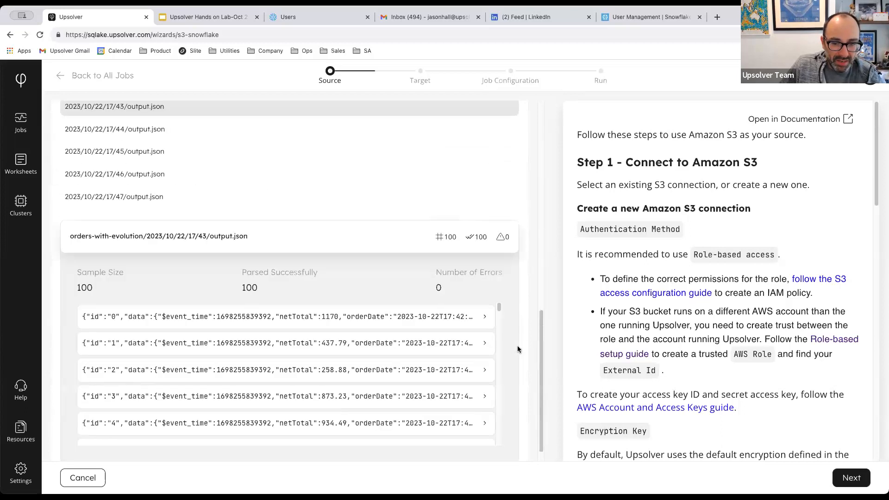
click(851, 478)
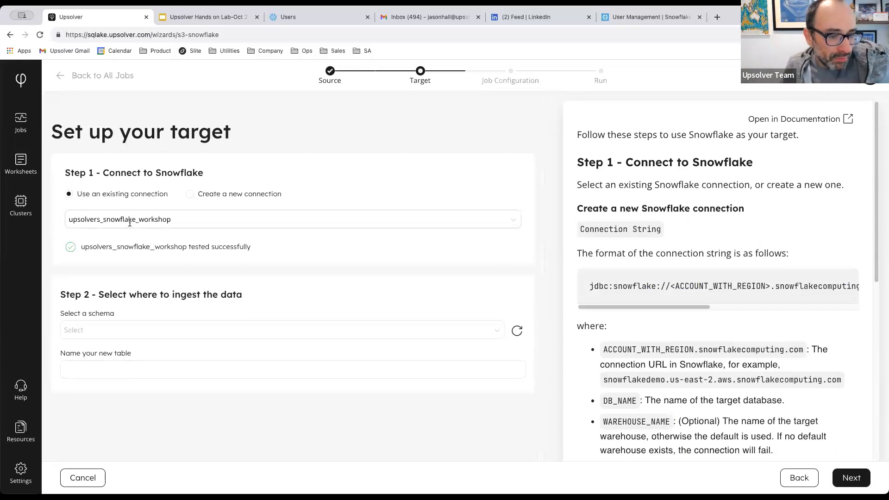
Target a new table JASON_ORDERS_HIGH_QUALITY_WORKSHOP in the SANDBOX schema.
click(112, 330)
click(101, 357)
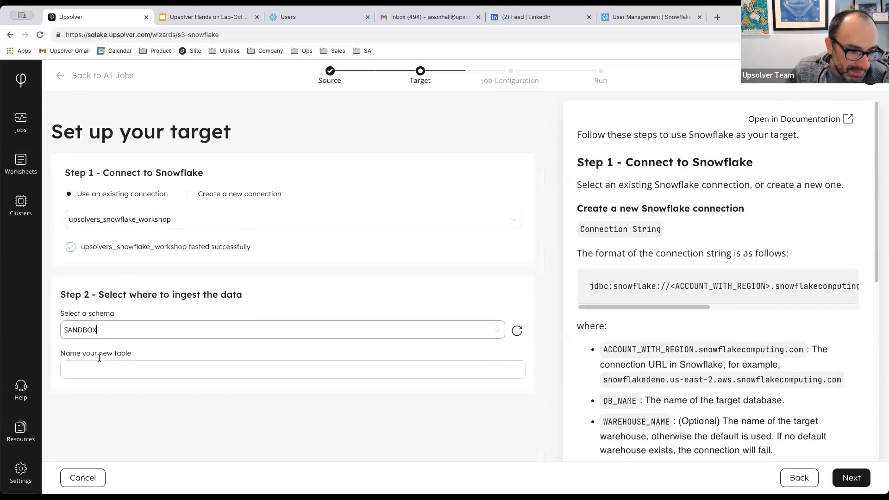
click(99, 366)
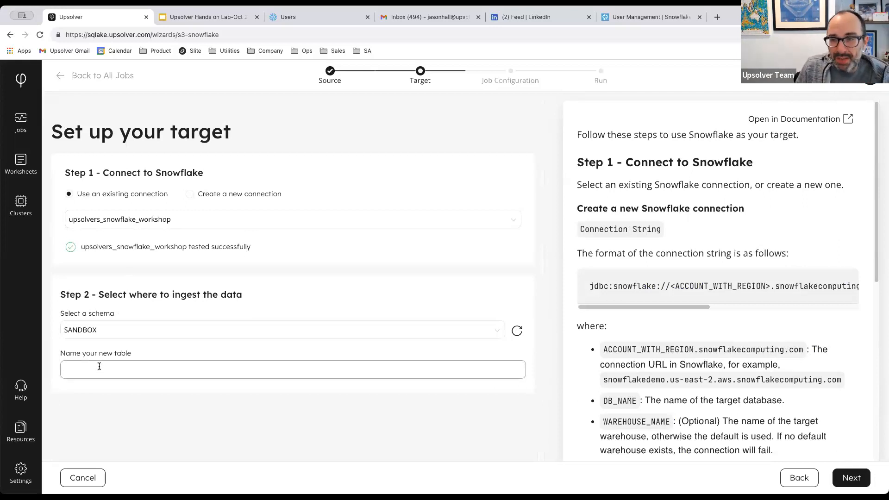
text(JASON_)
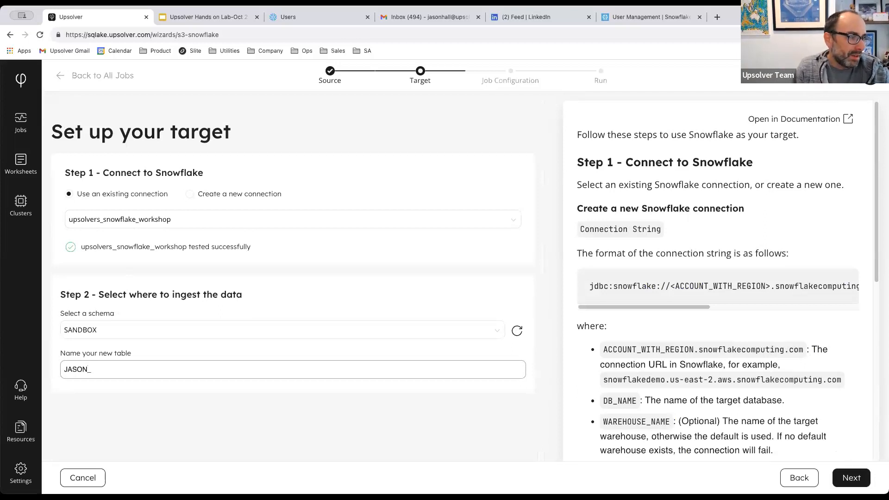
text(ORD)
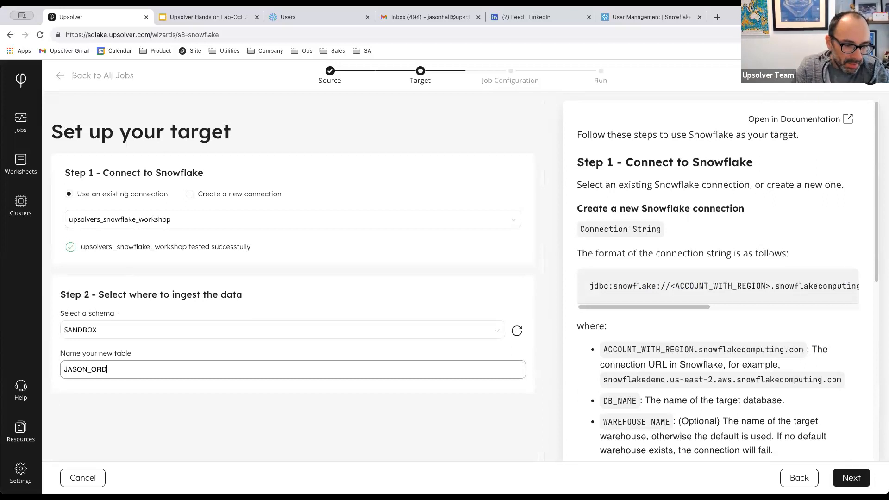
text(ERS_HIGH_Q)
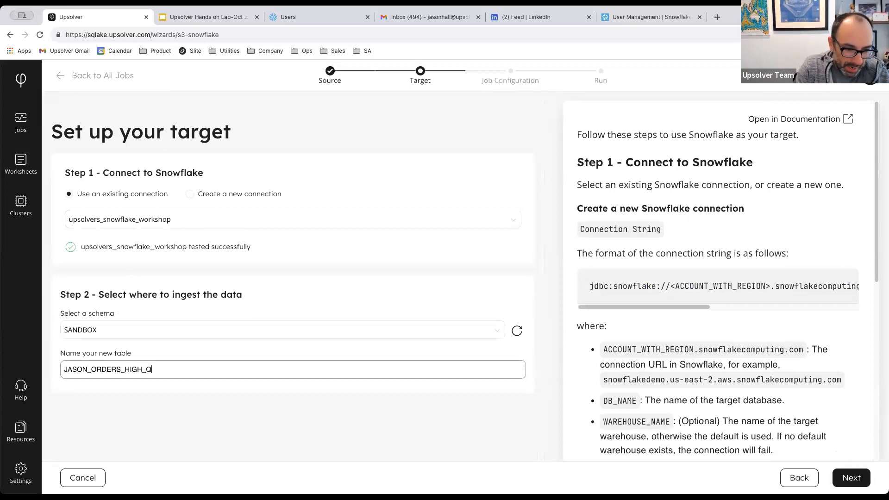
text(UALITY_WORKSHOP)
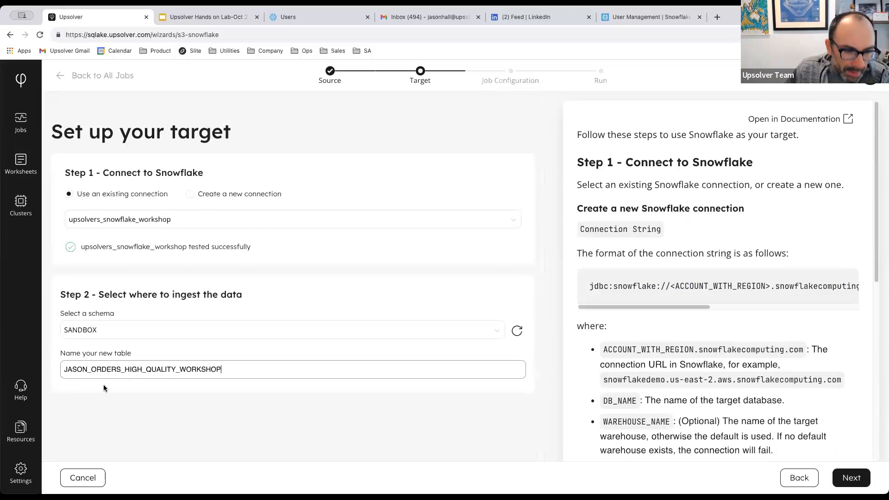
click(857, 477)
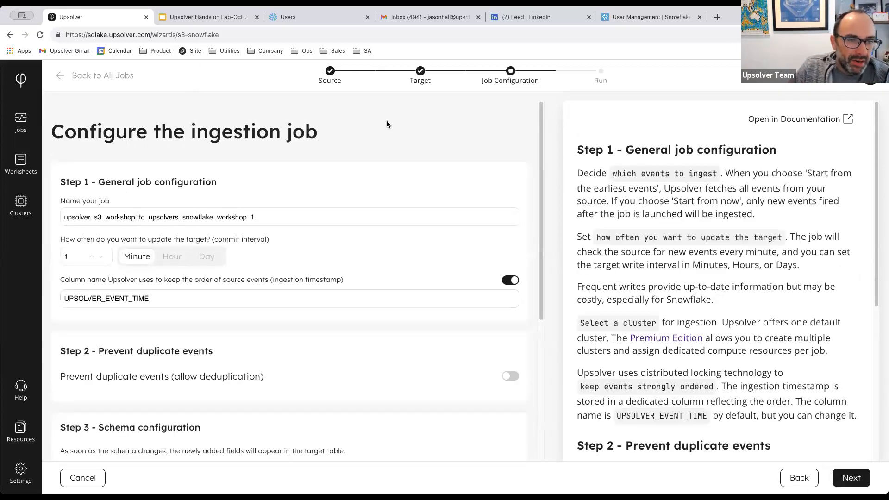
scroll(444, 174, down, 1)
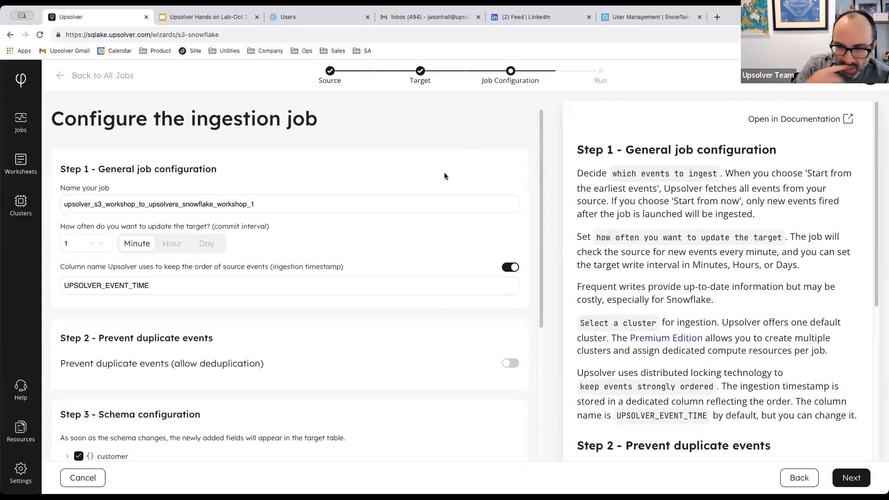
scroll(444, 175, down, 2)
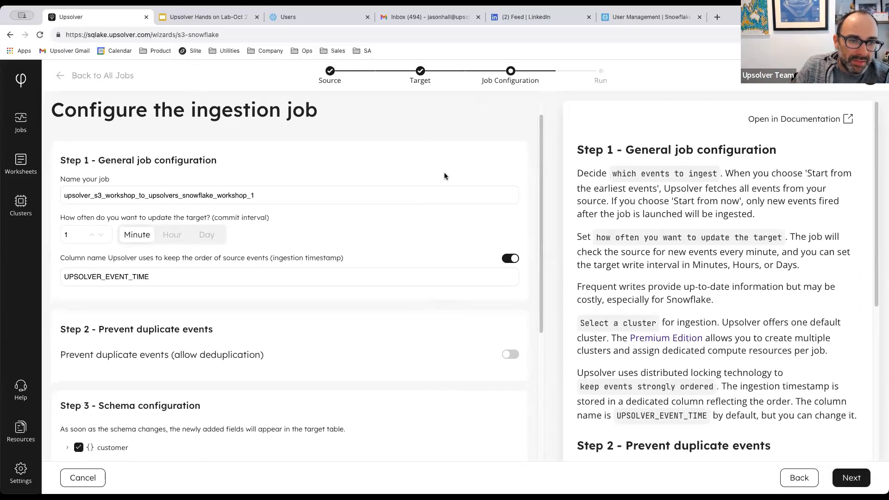
scroll(444, 174, down, 1)
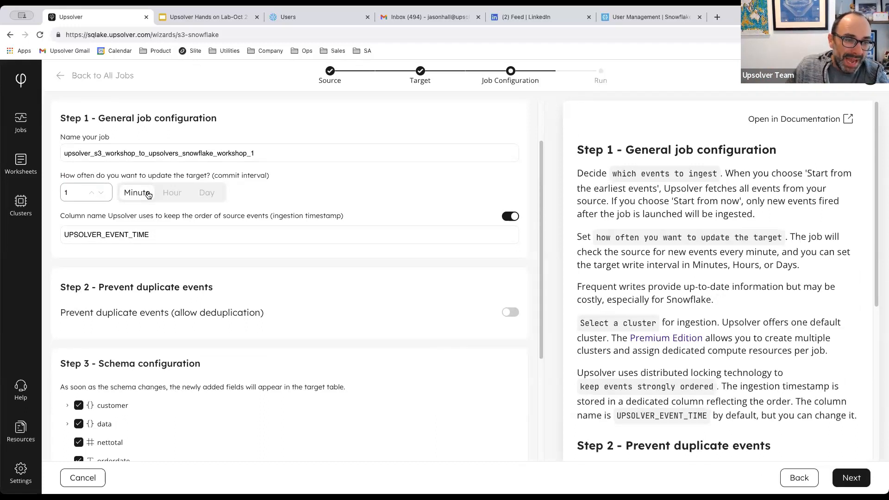
key(BackSpace)
text(6)
click(172, 192)
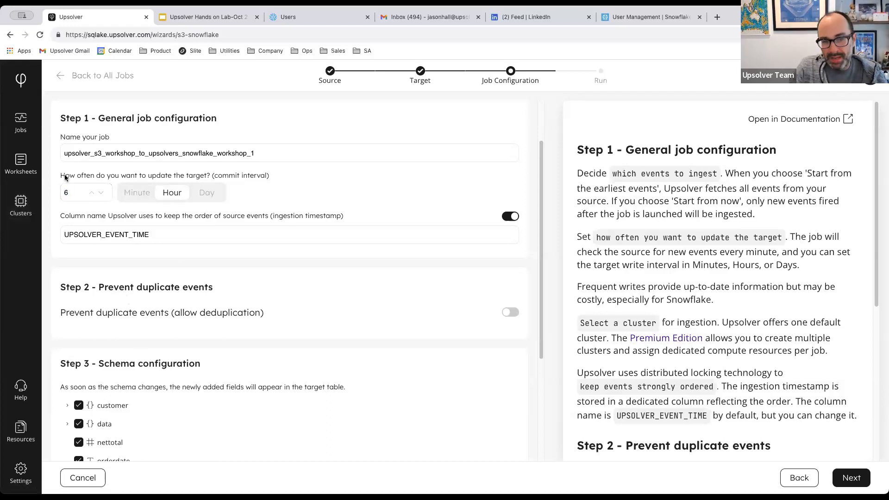
double_click(63, 193)
text(1)
click(130, 198)
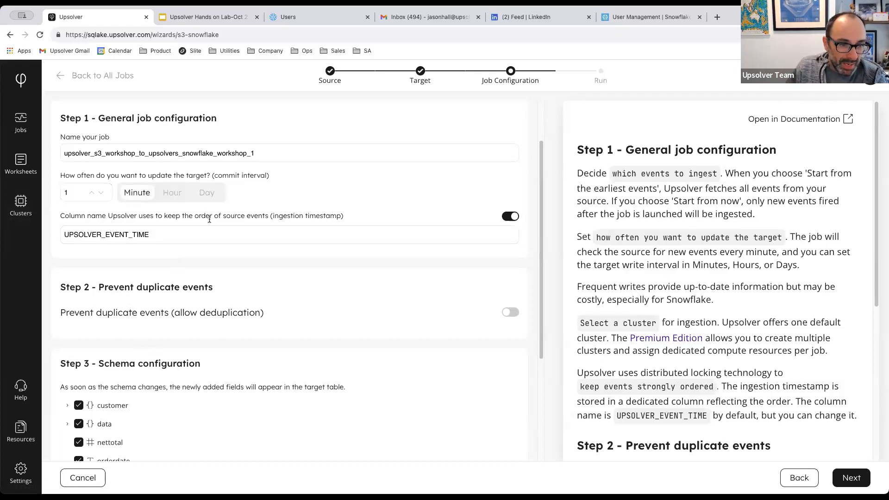
scroll(210, 219, down, 1)
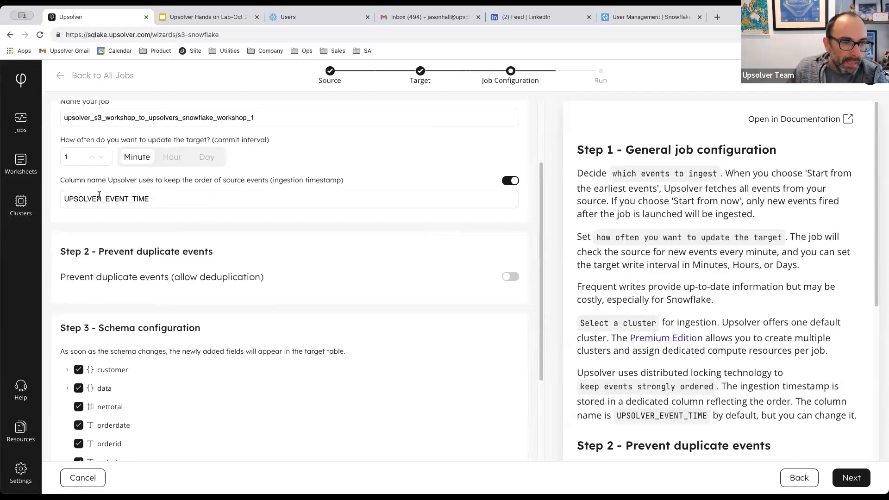
drag(69, 180, 353, 183)
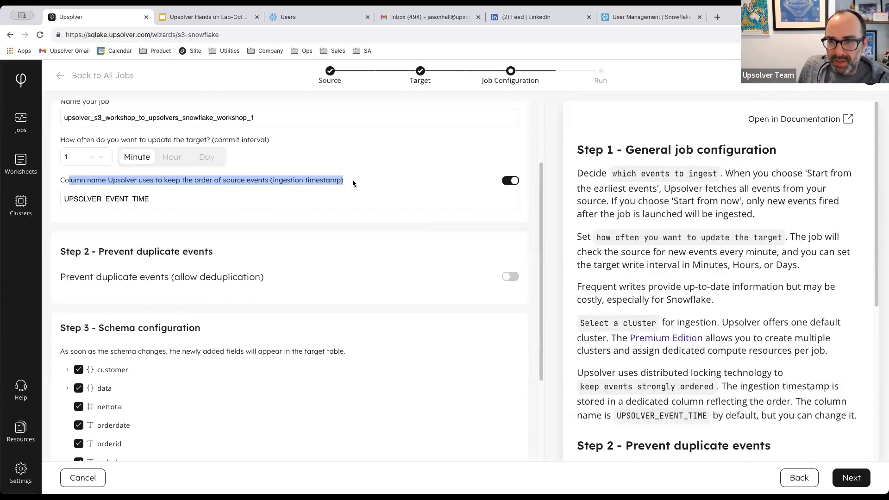
click(320, 203)
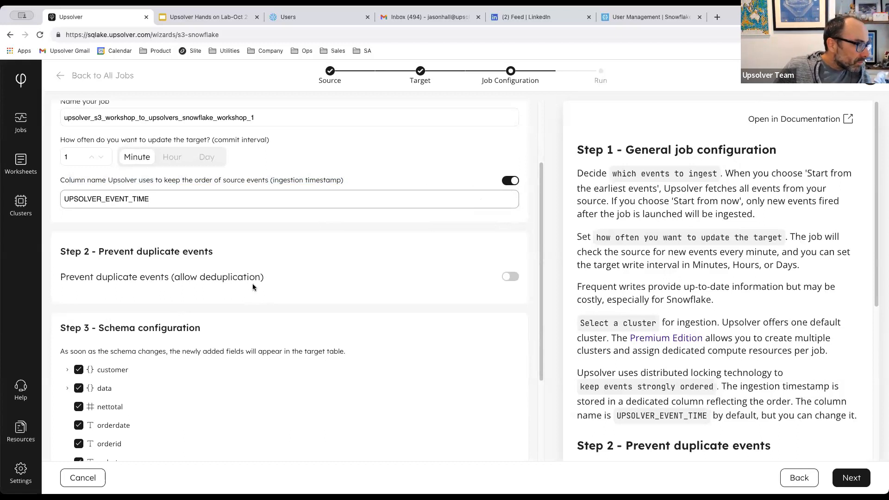
scroll(252, 287, down, 3)
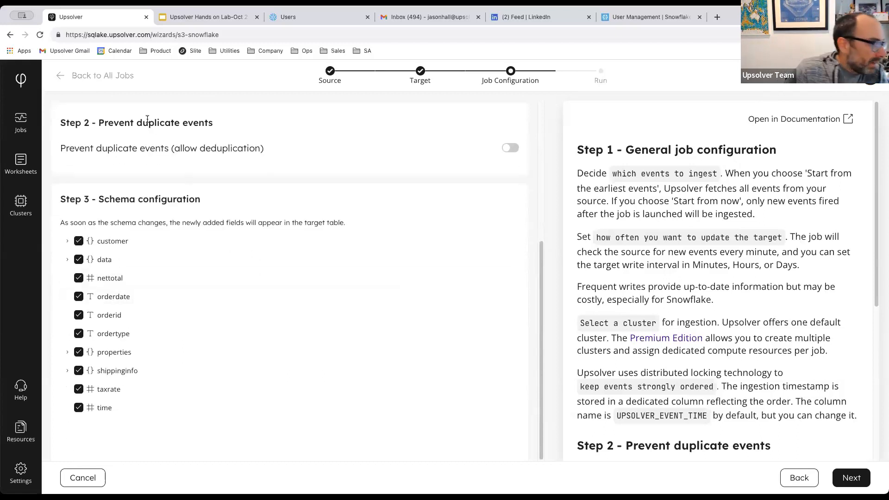
Turn on duplicate-event prevention keyed on orderid with a 1-minute deduplication window.
click(510, 150)
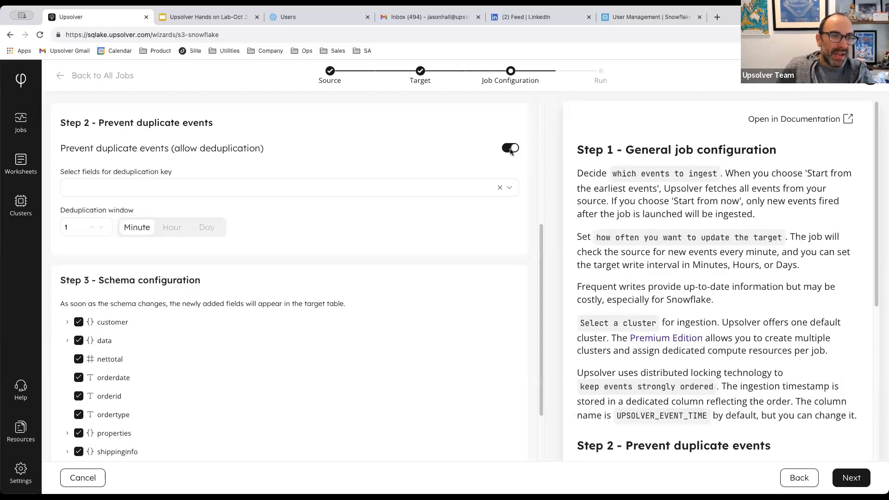
click(512, 192)
scroll(199, 264, down, 3)
scroll(137, 250, down, 4)
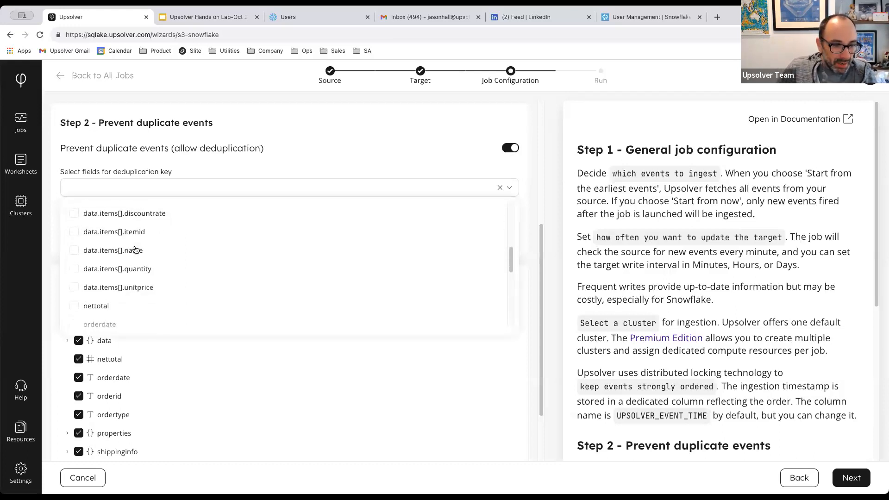
scroll(99, 327, down, 1)
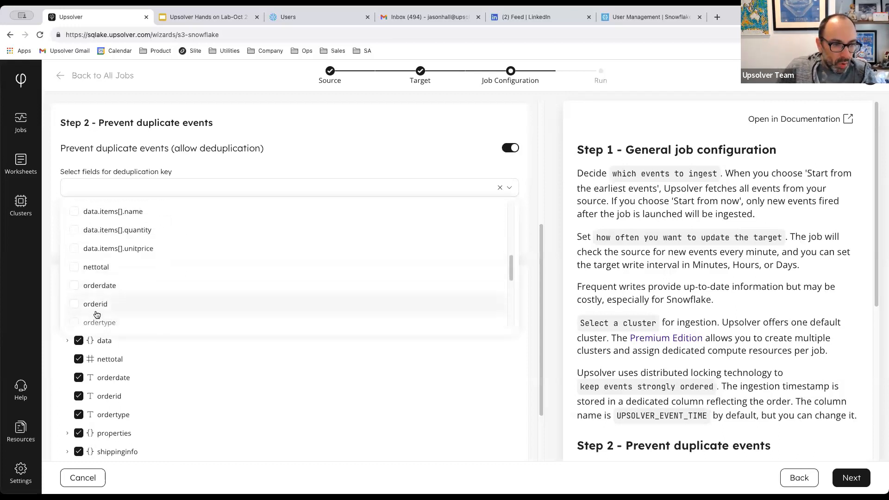
click(97, 306)
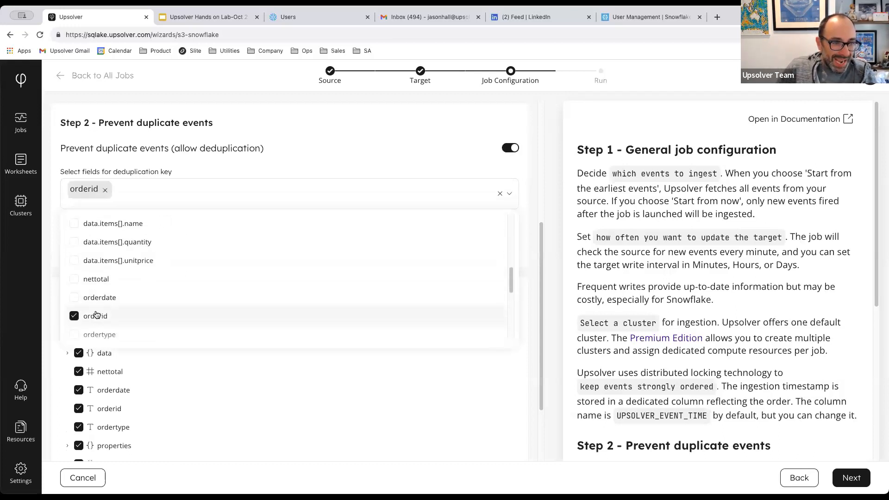
click(148, 175)
click(76, 240)
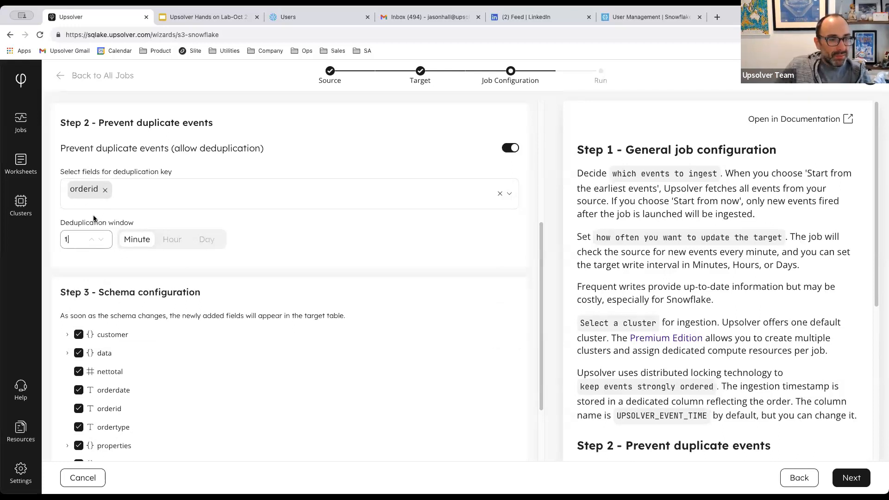
scroll(257, 272, down, 3)
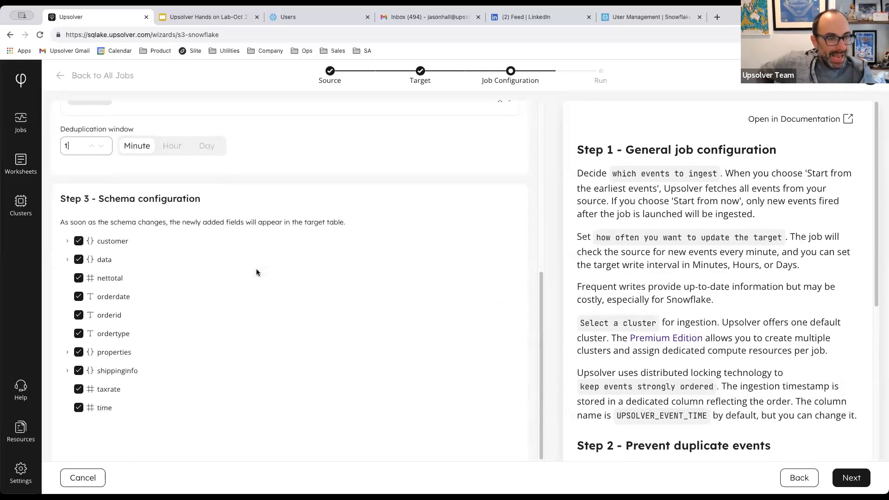
Expand the customer fields and apply Hash to the email field.
mouse_move(256, 273)
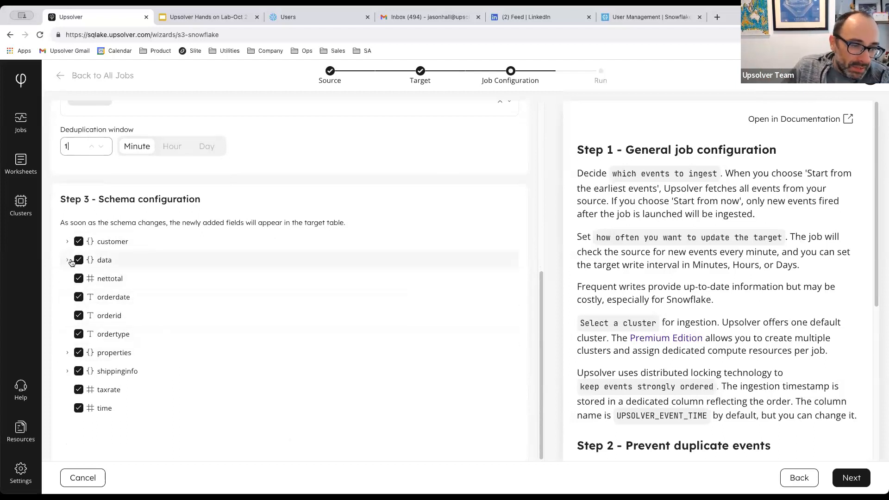
click(67, 243)
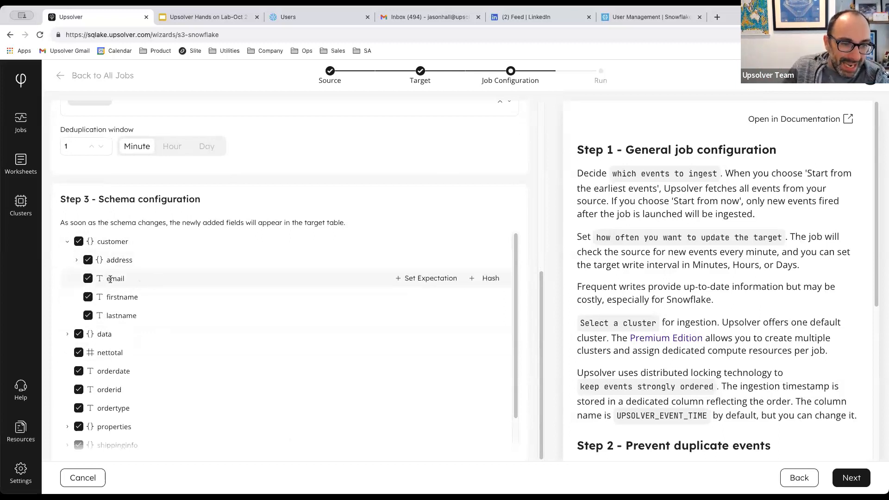
click(490, 279)
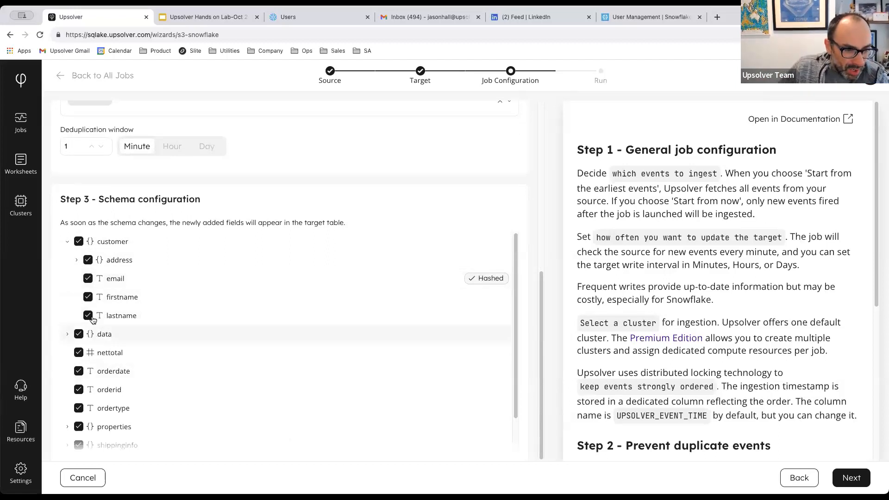
Exclude the customer firstname and lastname fields from the target table.
click(76, 260)
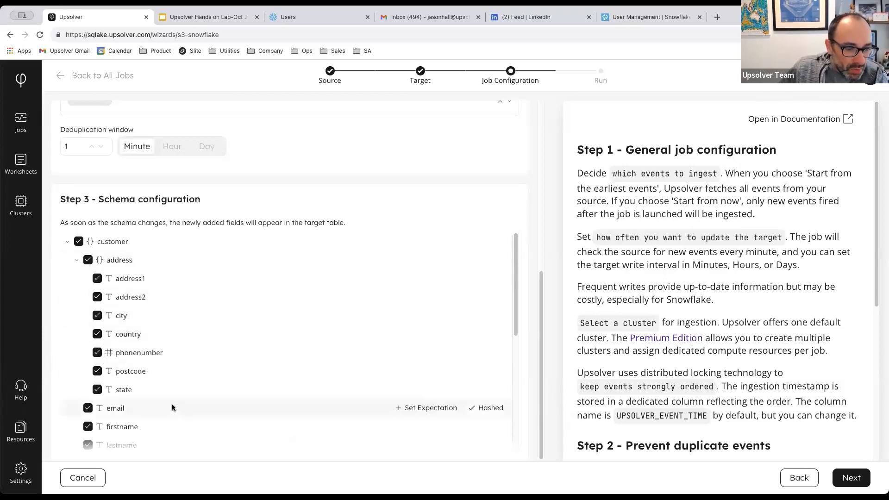
scroll(172, 407, down, 5)
scroll(88, 373, up, 3)
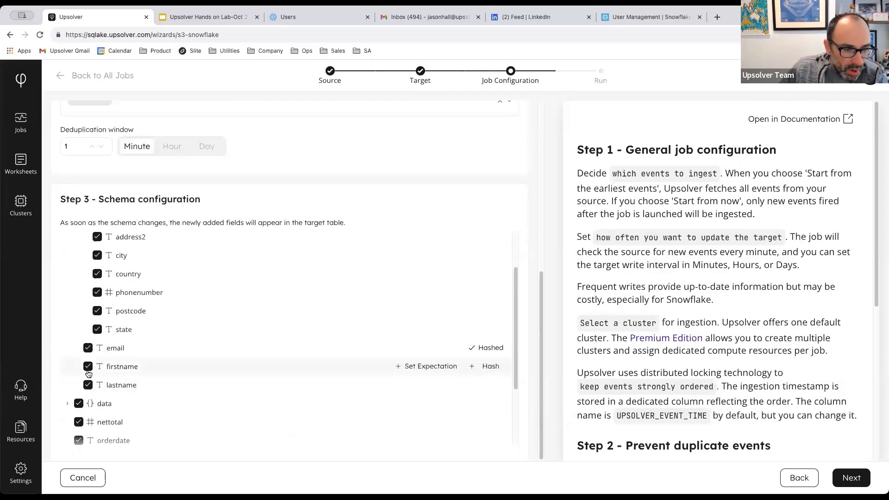
click(87, 368)
click(88, 386)
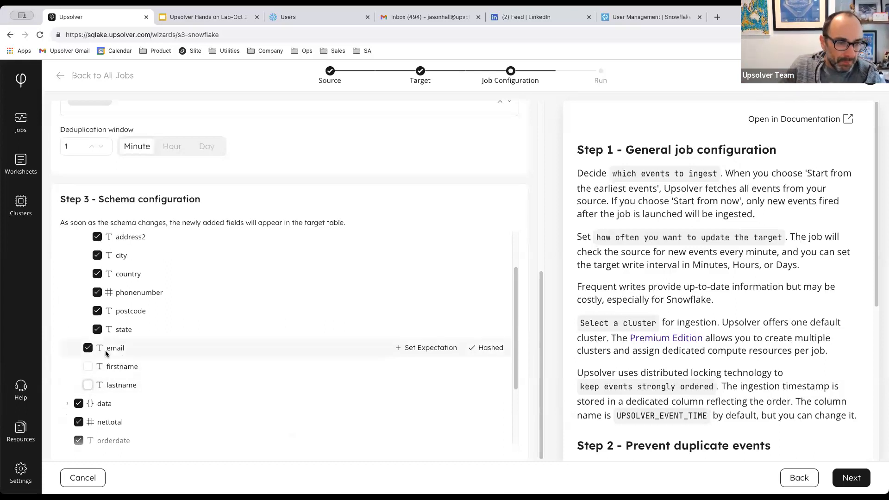
Expand data and items[] to reach the discountrate field.
scroll(153, 352, down, 3)
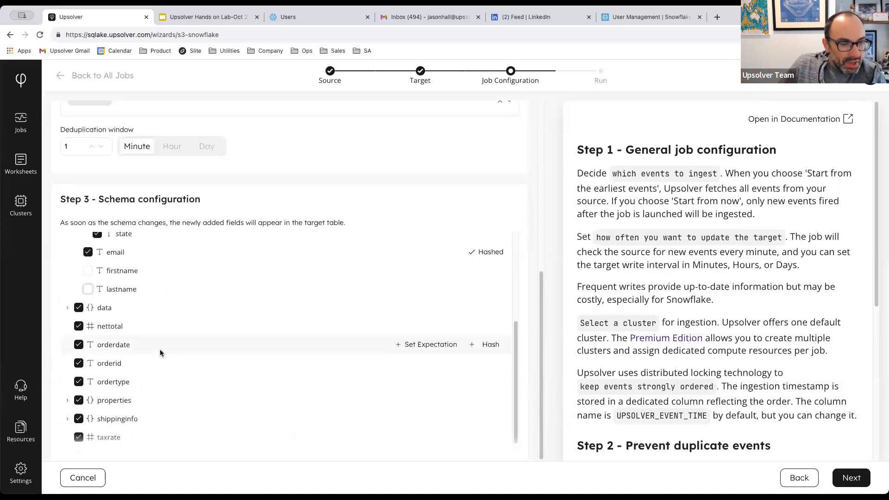
click(68, 298)
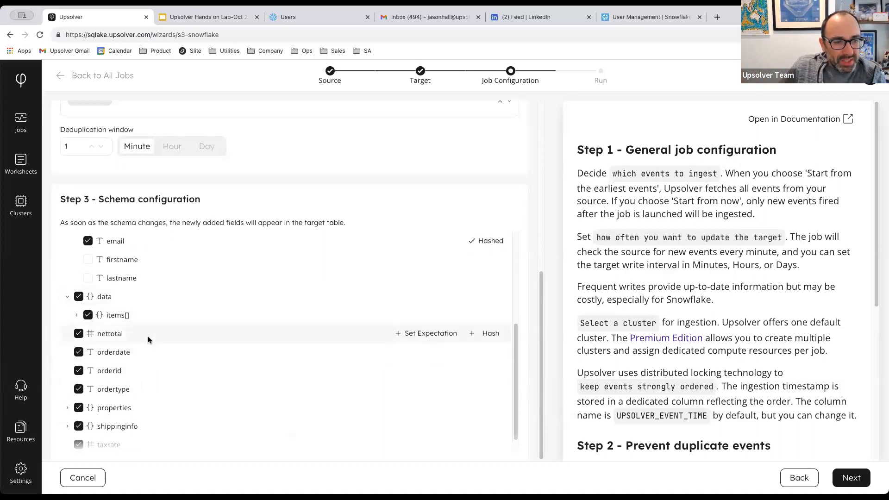
click(77, 315)
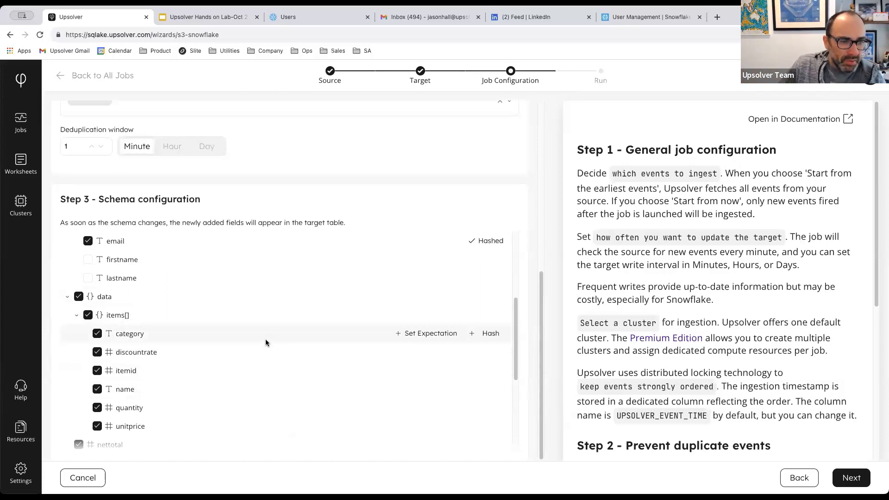
scroll(278, 355, down, 1)
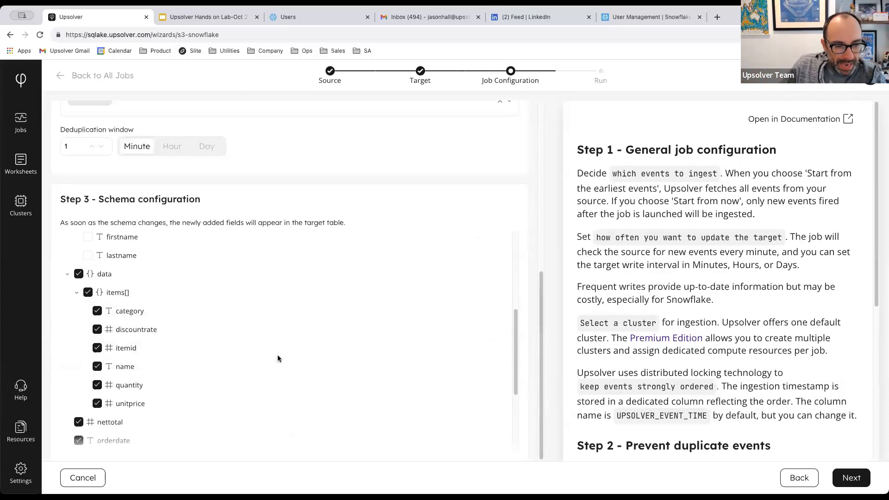
scroll(278, 358, down, 1)
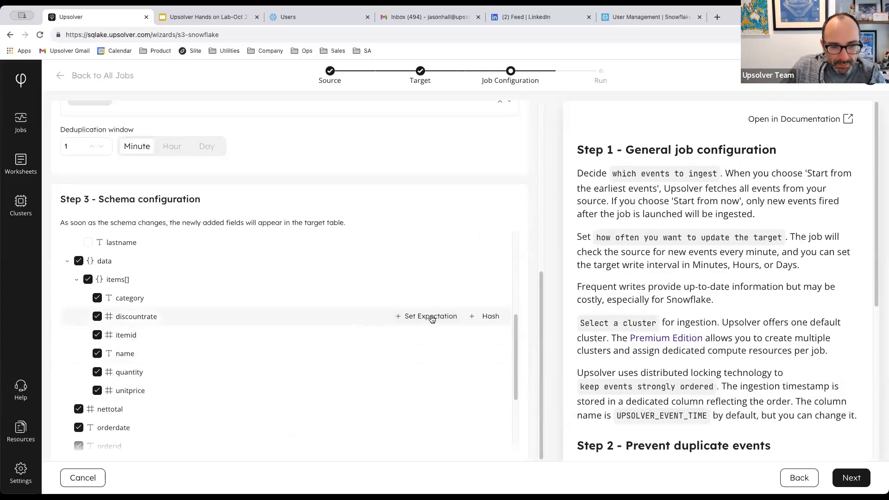
drag(118, 314, 190, 317)
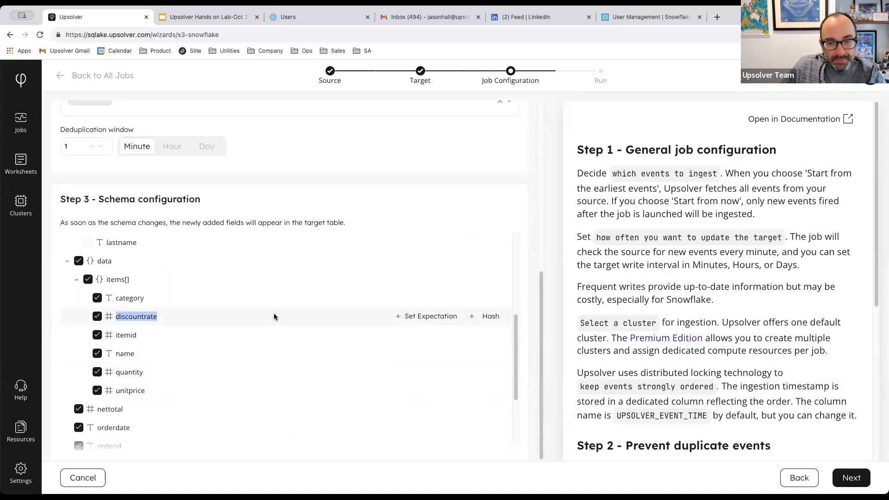
Add a not-null expectation on discountrate that warns on violation.
click(426, 319)
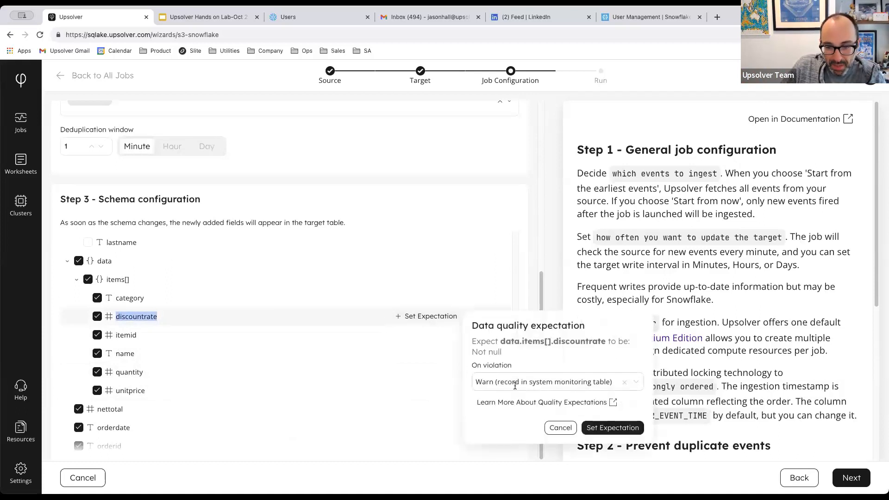
drag(504, 355, 466, 342)
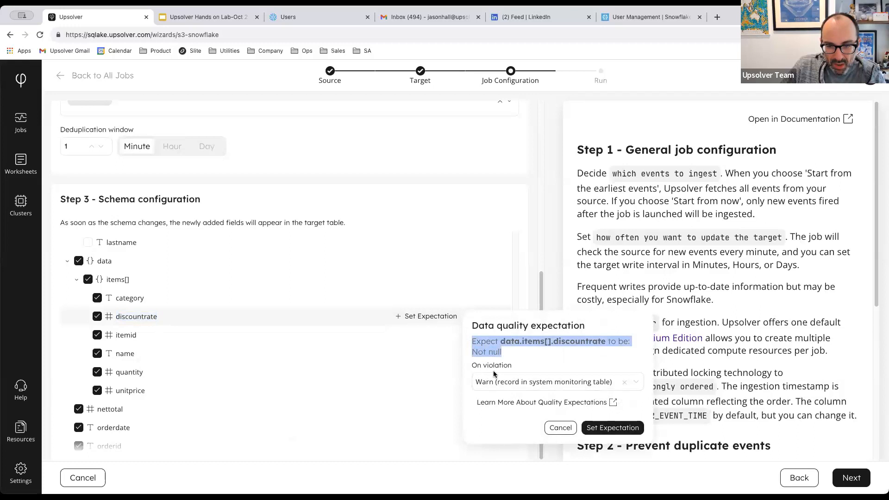
click(497, 382)
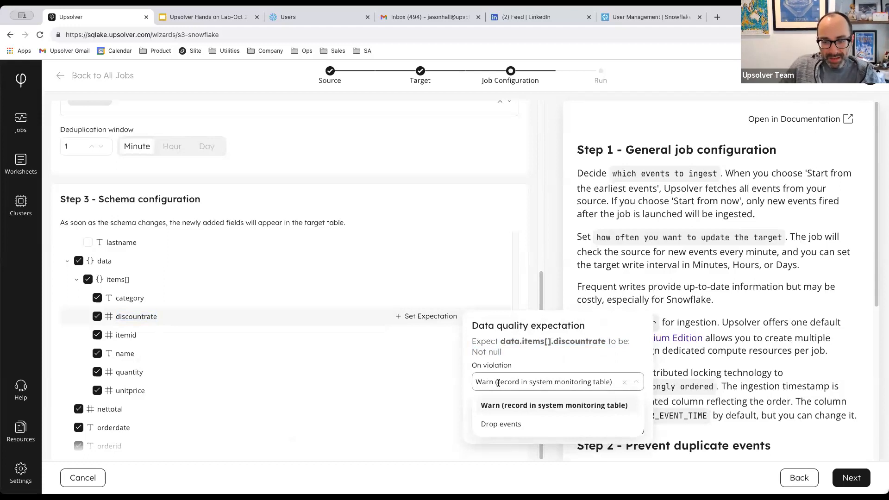
click(512, 411)
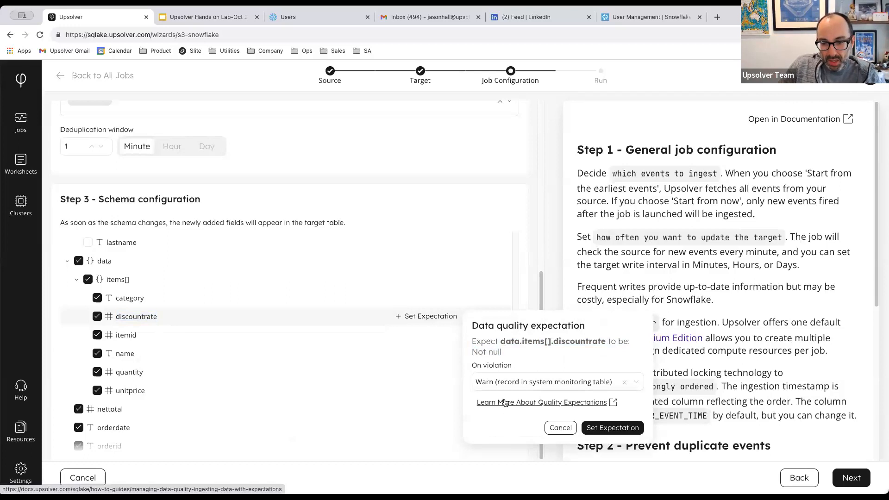
click(500, 382)
click(498, 421)
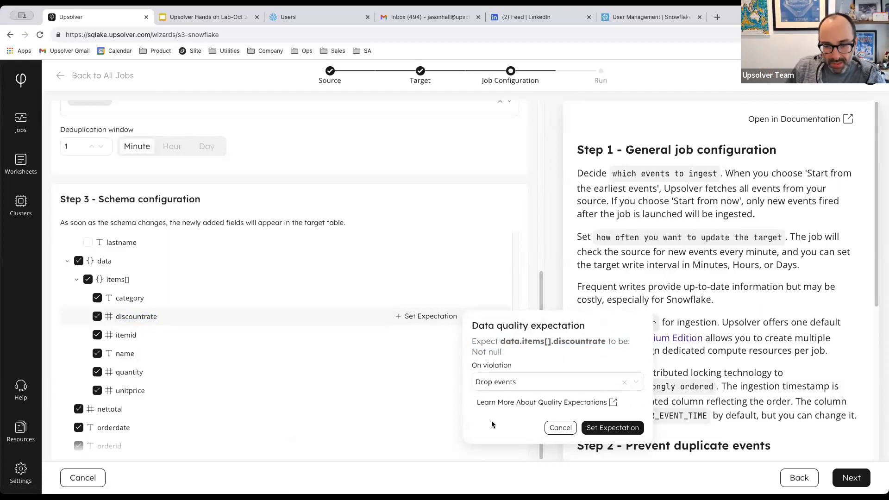
click(503, 384)
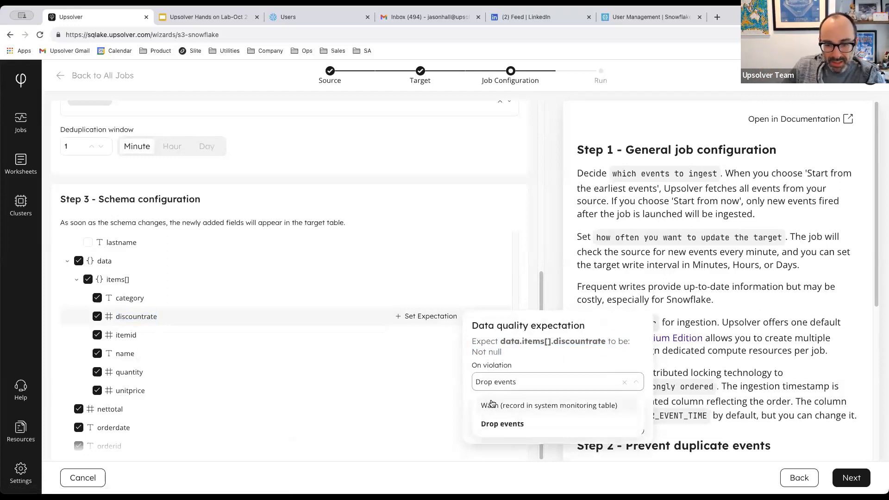
click(492, 405)
click(621, 429)
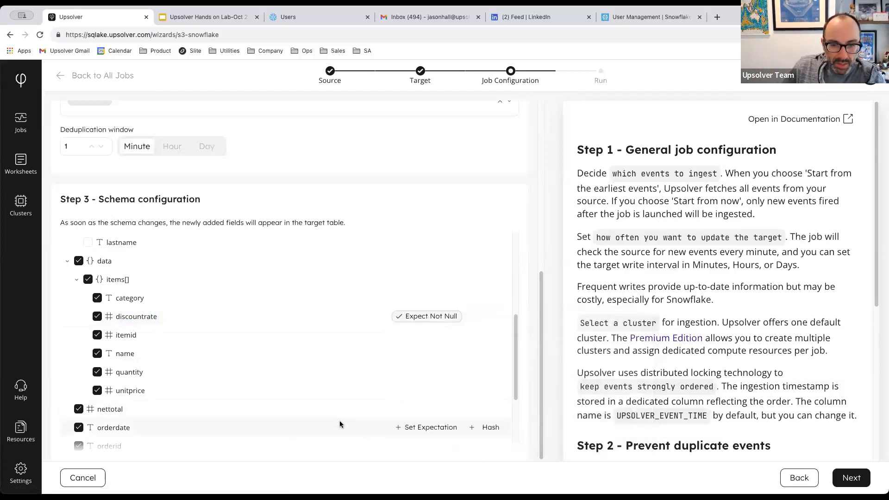
Advance the wizard to the Review and run job page.
scroll(149, 319, up, 15)
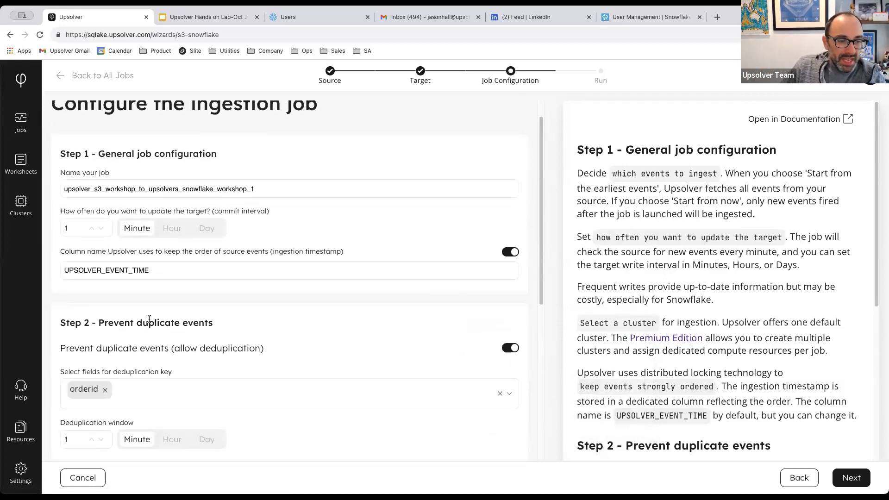
scroll(150, 319, down, 7)
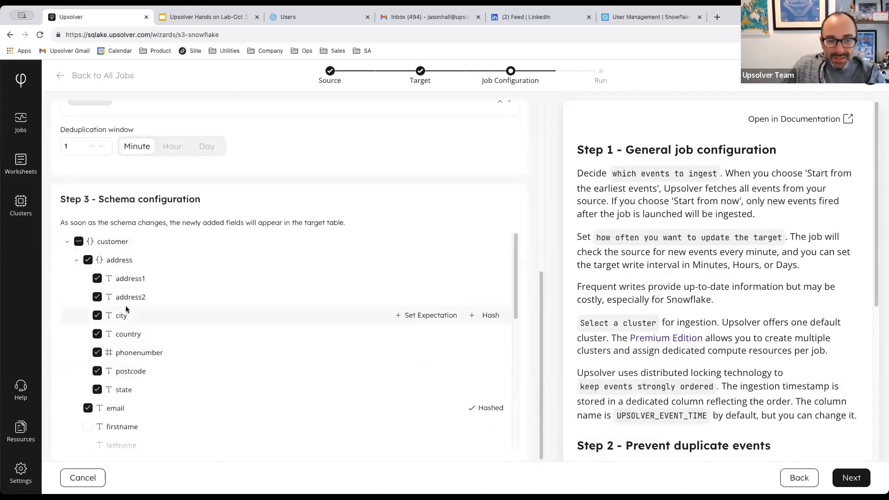
scroll(185, 332, down, 1)
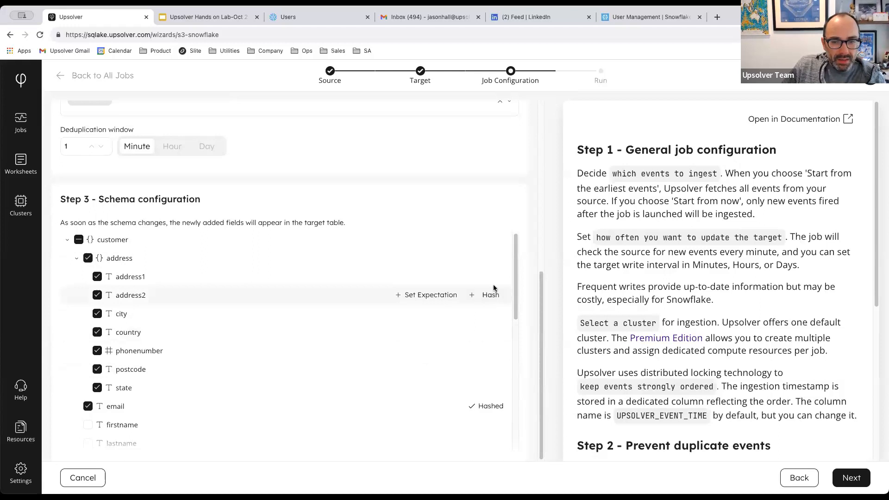
scroll(491, 290, down, 3)
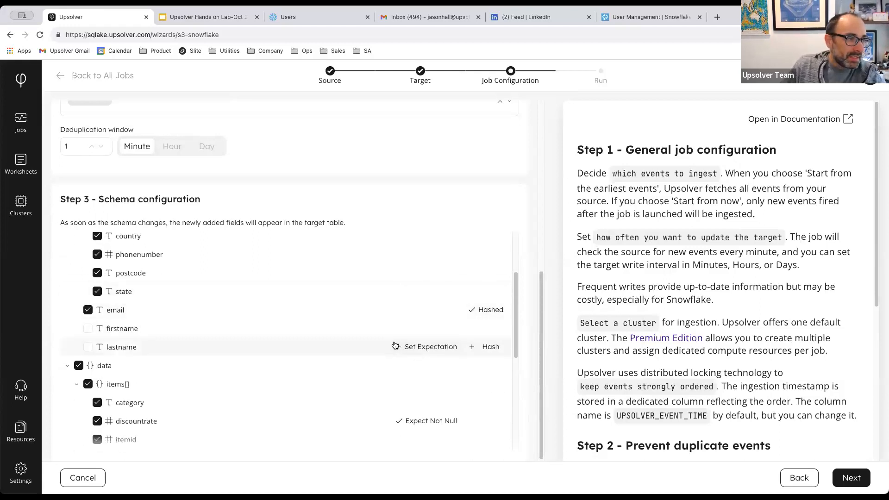
click(852, 478)
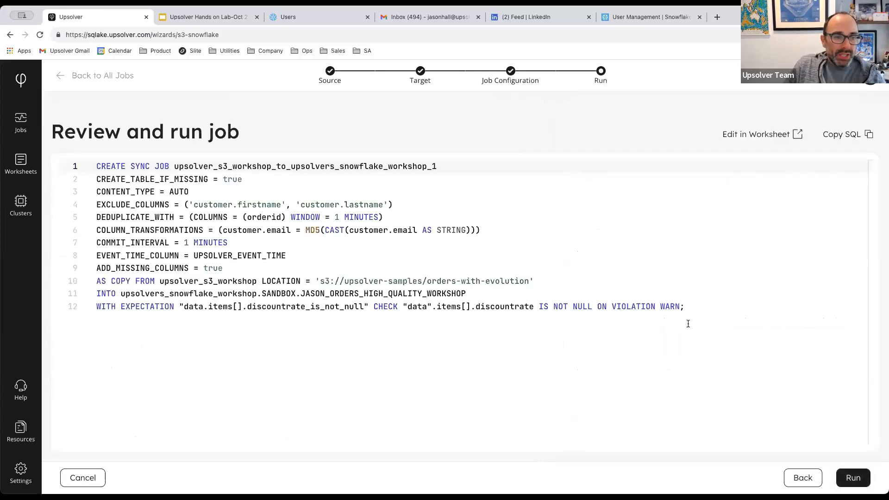
drag(96, 205, 496, 231)
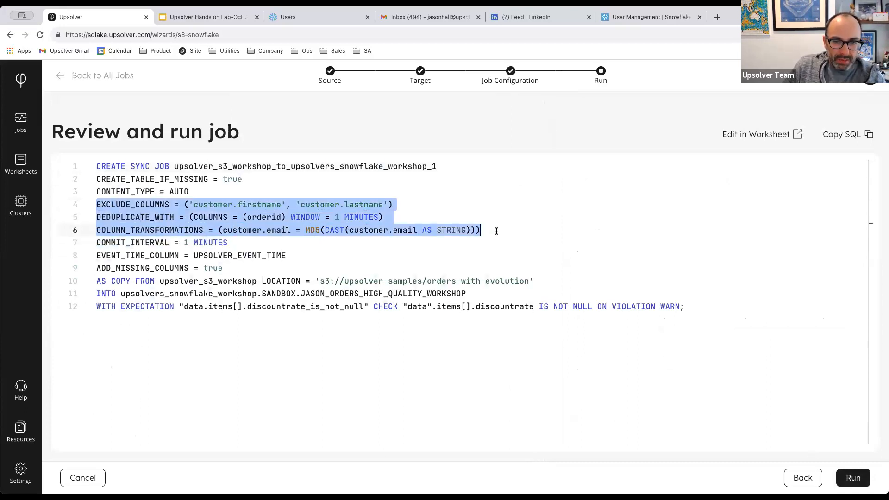
drag(408, 204, 184, 204)
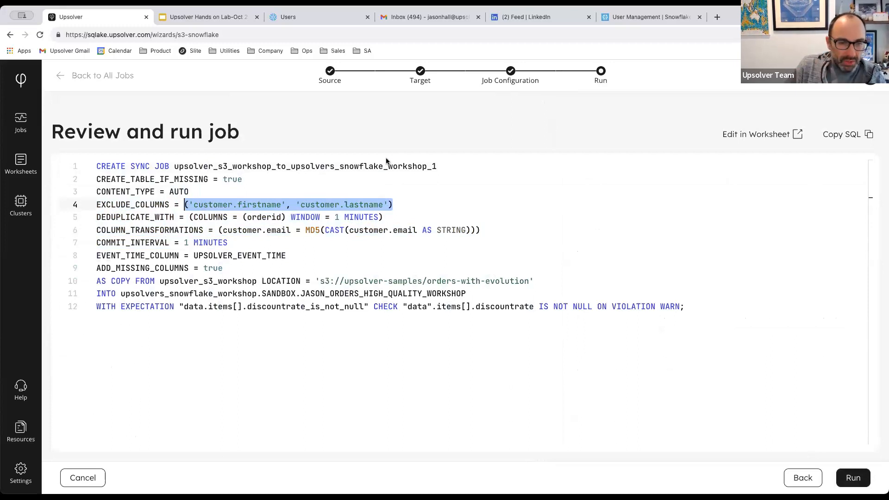
drag(189, 217, 247, 218)
drag(317, 222, 400, 221)
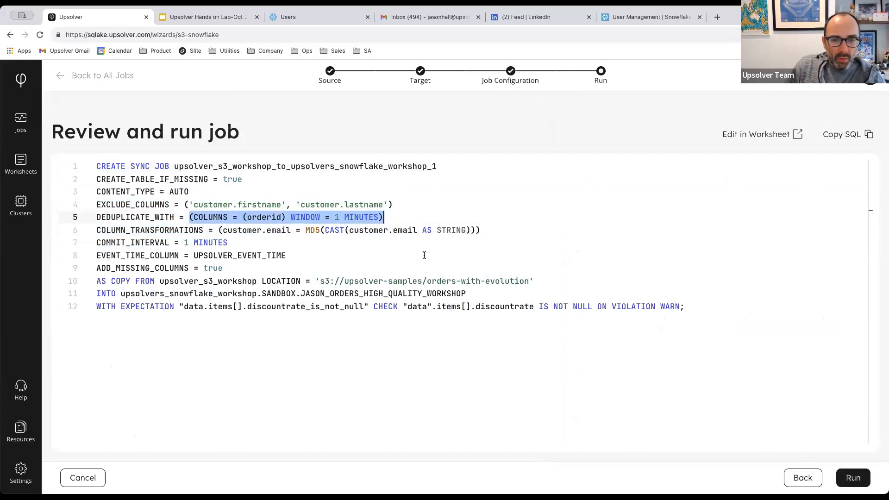
drag(223, 230, 476, 230)
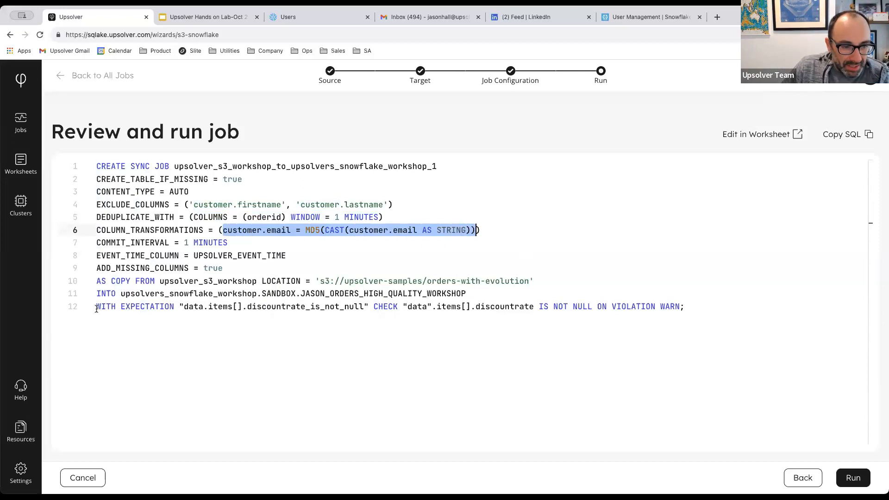
drag(98, 306, 136, 306)
click(179, 307)
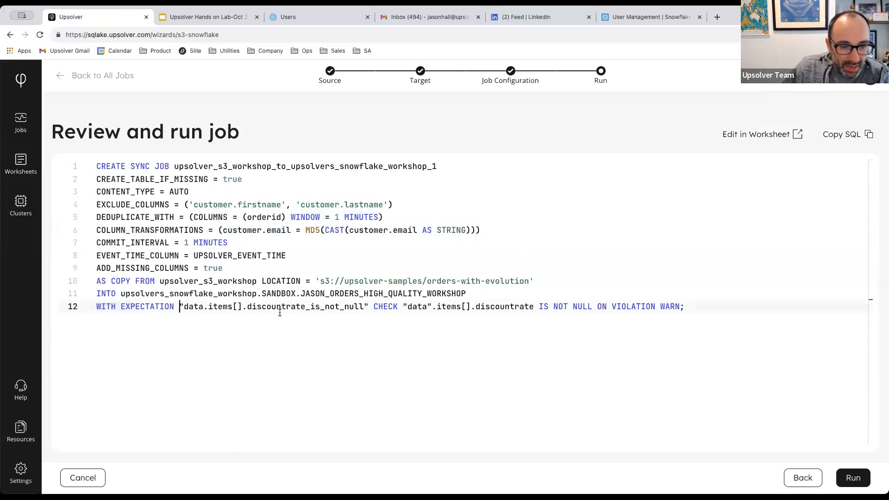
drag(401, 306, 592, 306)
drag(661, 306, 685, 306)
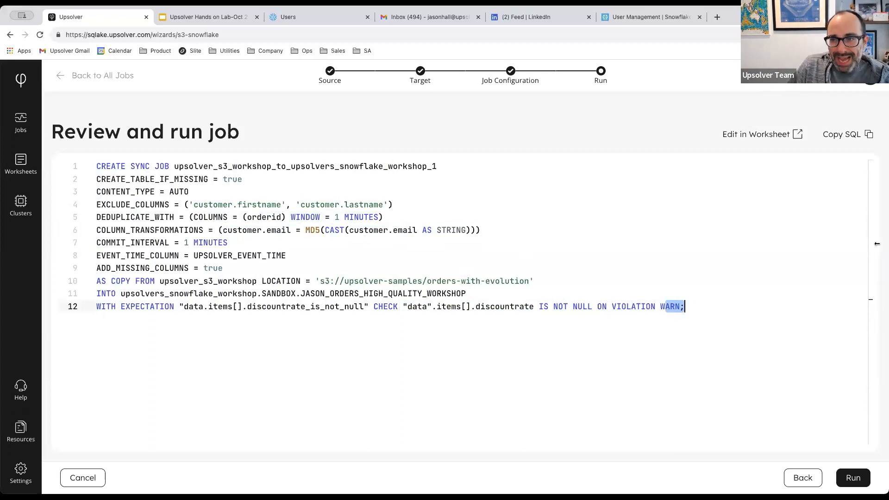
Move the generated CREATE SYNC JOB SQL into a worksheet with a widened code editor.
click(740, 131)
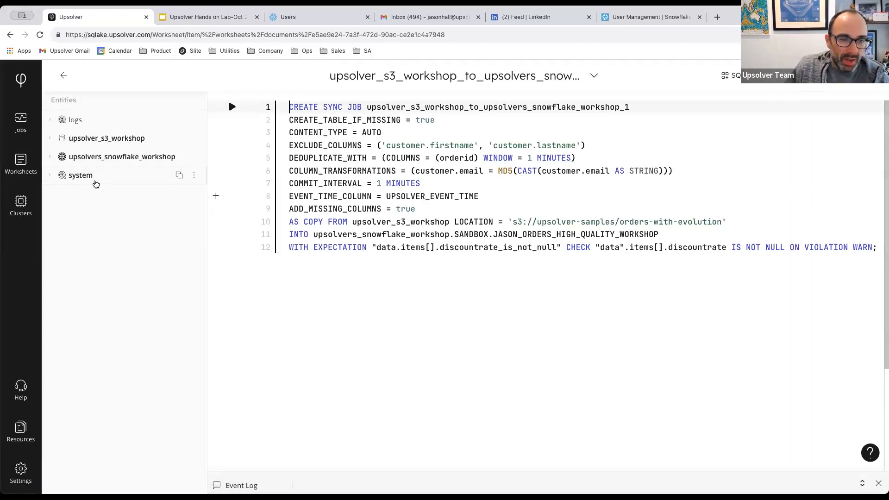
drag(205, 191, 189, 195)
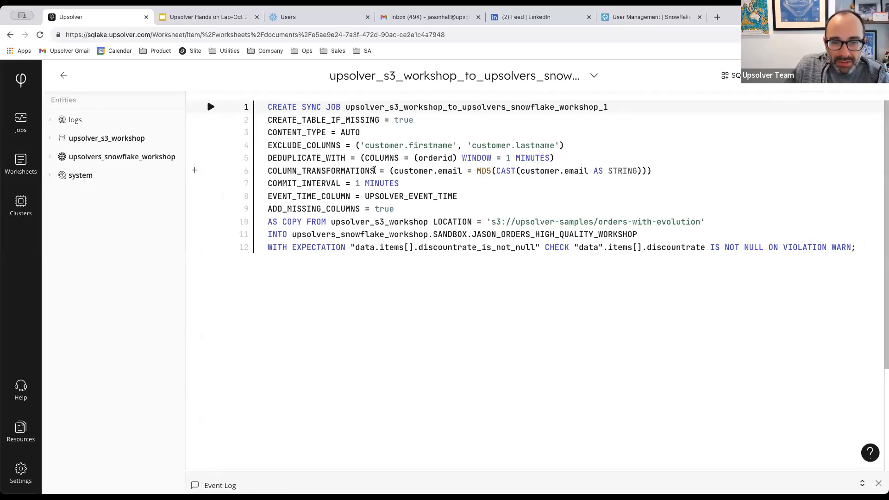
drag(268, 247, 347, 248)
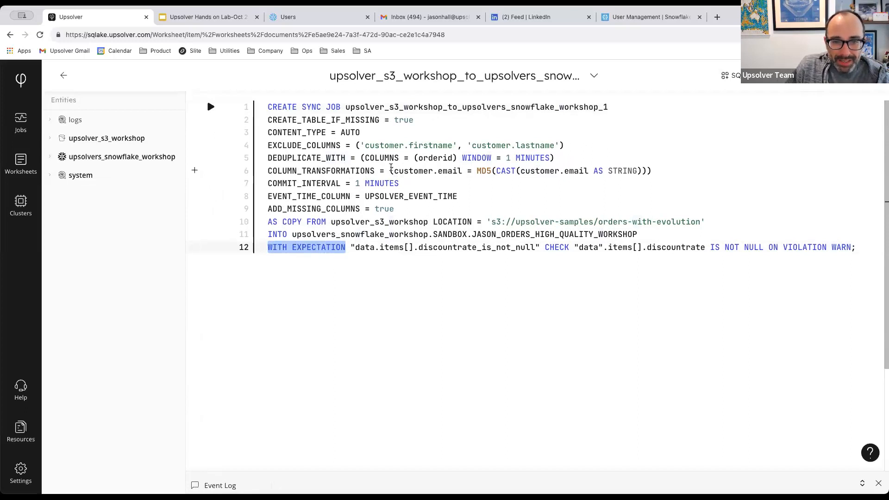
click(392, 170)
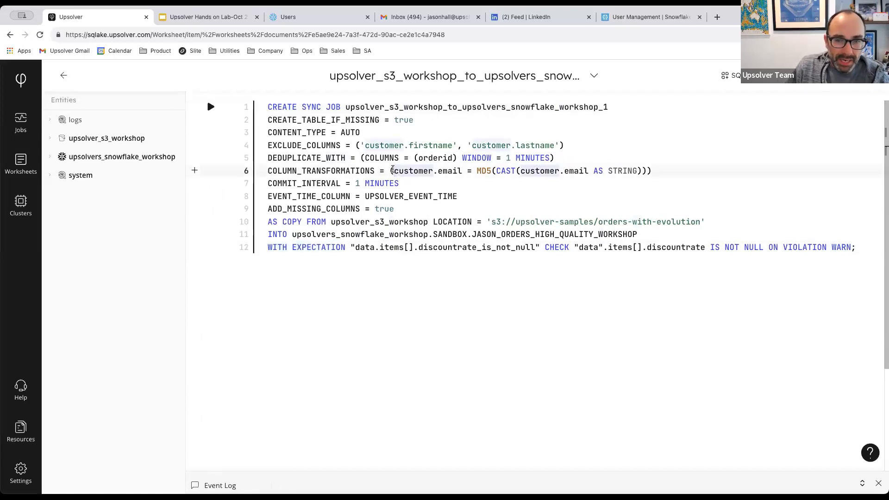
Select all the job code on the Code Example slide, then go back to Upsolver.
click(180, 22)
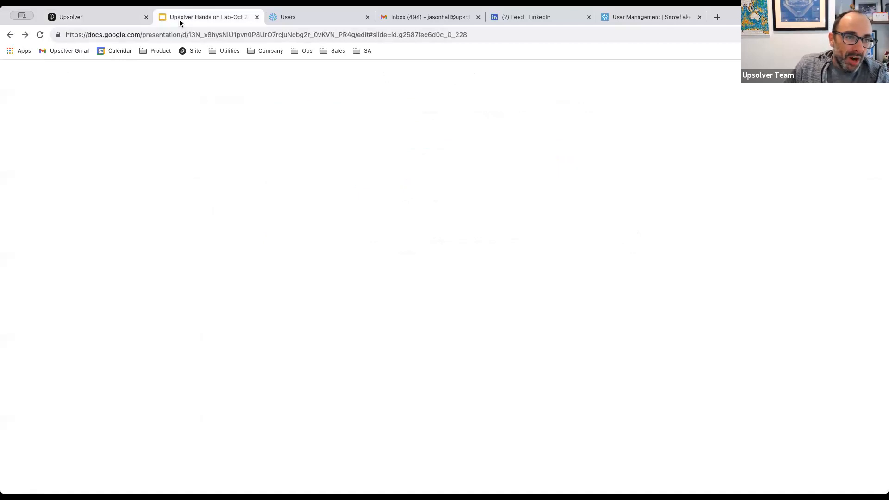
scroll(69, 351, down, 4)
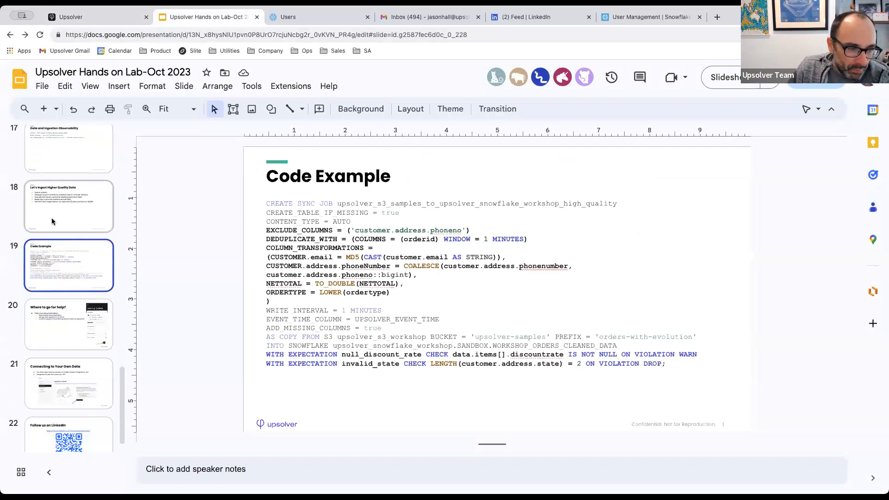
click(348, 285)
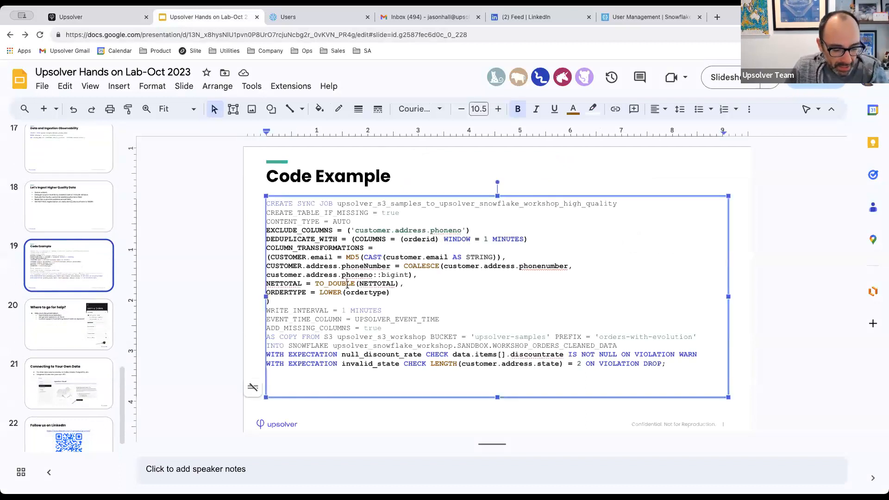
key(ctrl+a)
key(ctrl+c)
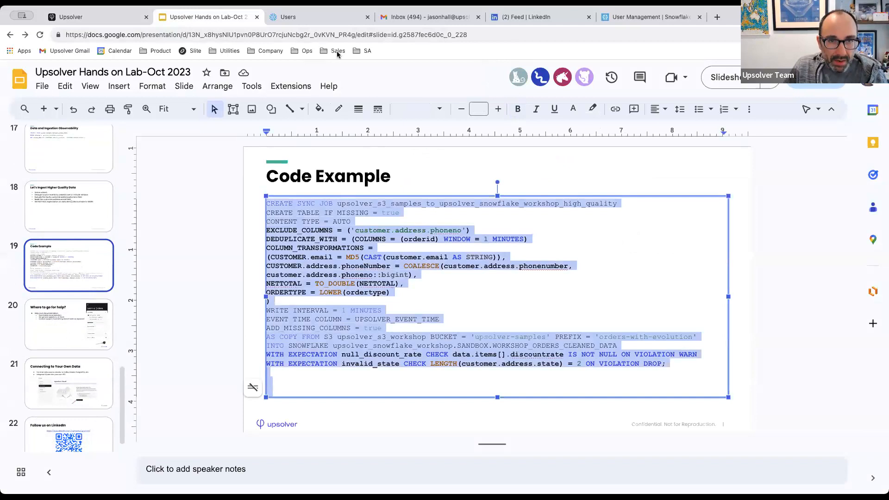
click(93, 17)
Replace the worksheet's SQL with the pasted slide job code.
key(ctrl+a)
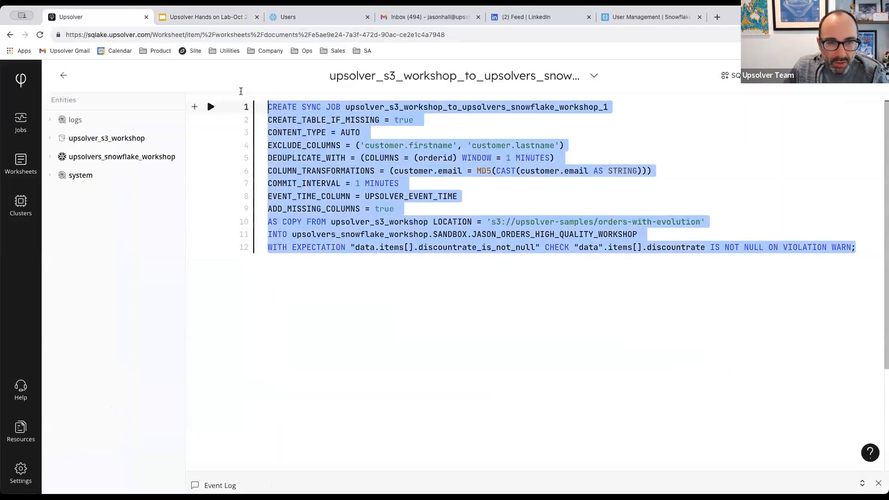
key(BackSpace)
key(ctrl+v)
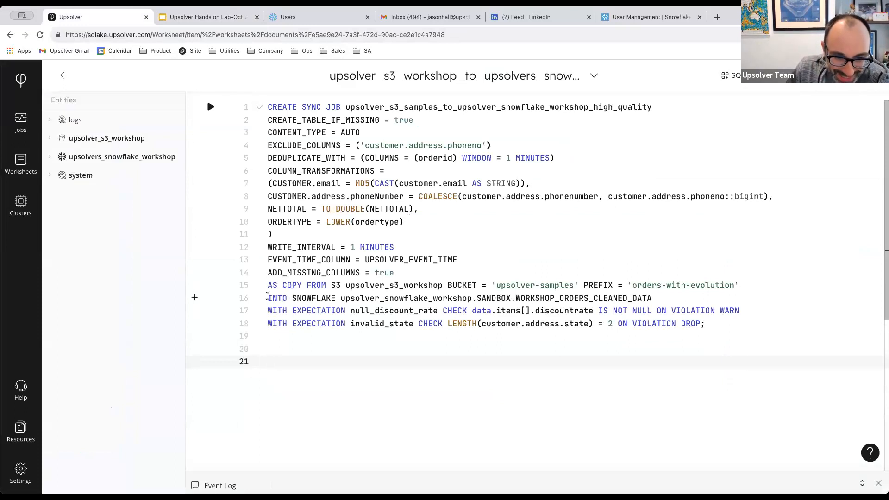
Rename the line-16 target table to the presenter's name + _ORDERS_CLEANED_DATA_WORKSHOP.
click(272, 297)
drag(273, 298, 421, 298)
click(509, 298)
drag(515, 299, 651, 298)
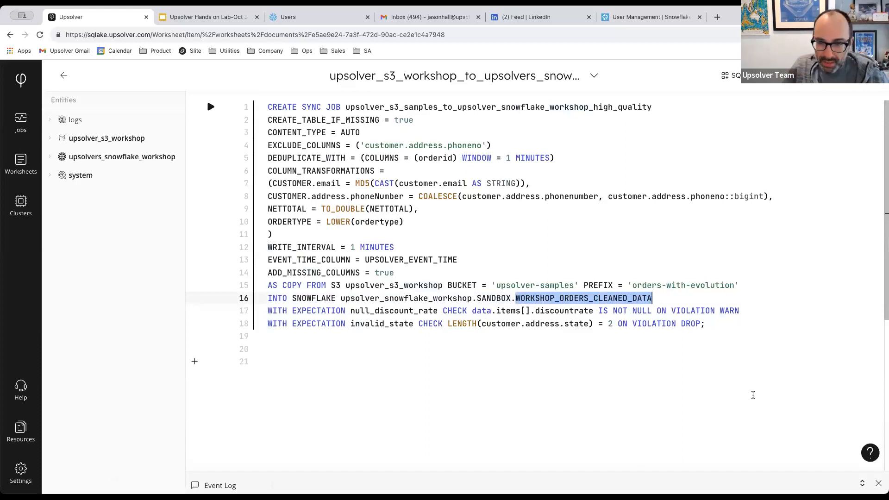
click(556, 298)
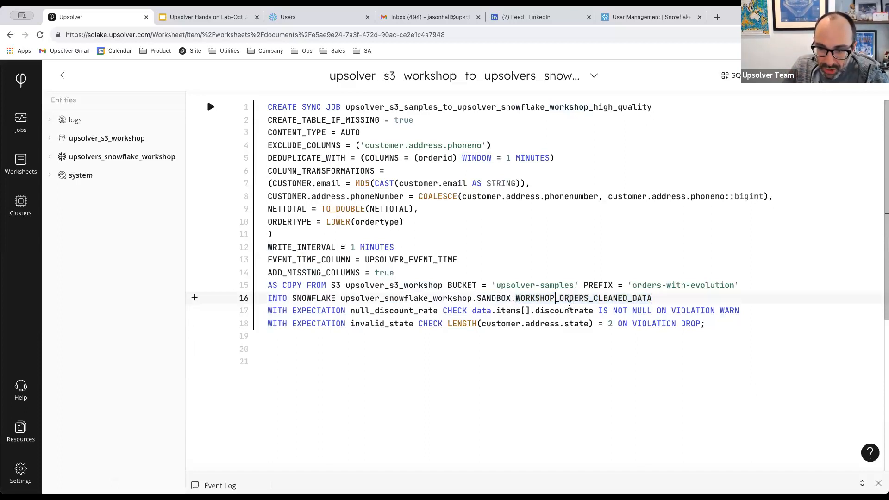
key(BackSpace)
key(BackSpace)
key(BackSpace)
key(BackSpace)
key(BackSpace)
key(BackSpace)
key(BackSpace)
key(BackSpace)
text(JASON)
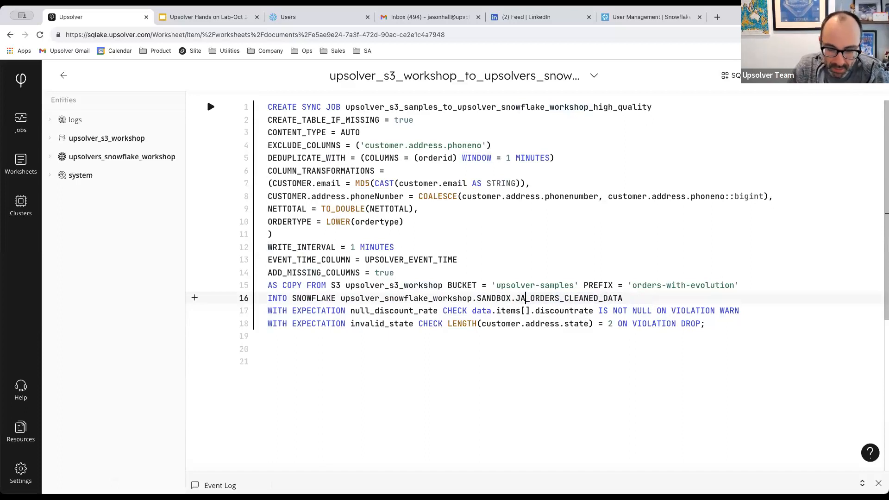
click(583, 298)
click(640, 298)
text(_WORKSHOP)
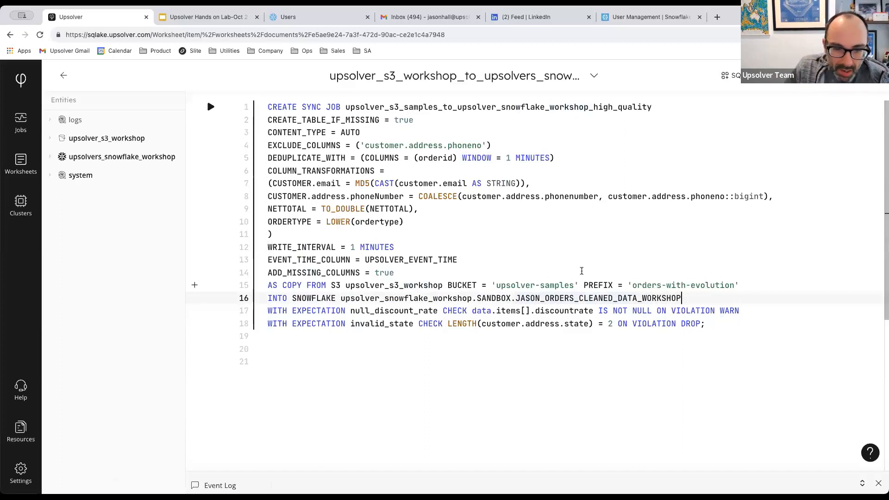
drag(515, 299, 702, 295)
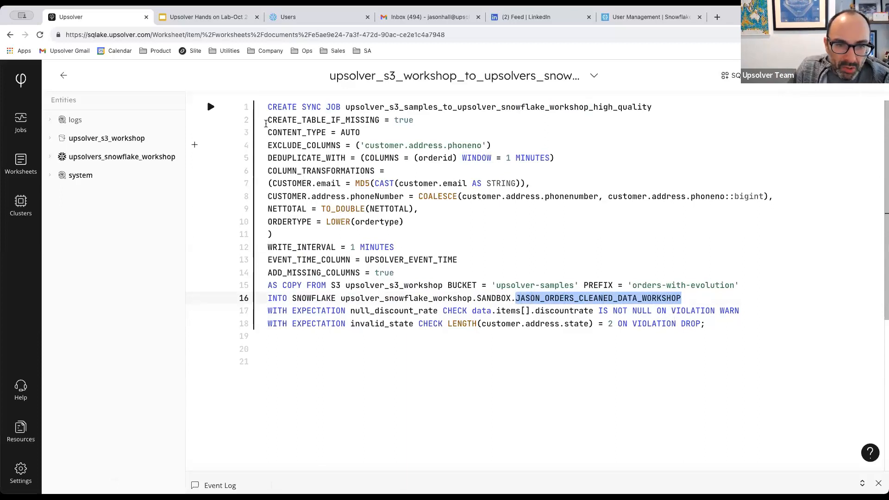
Run the job, swap in the upsolvers_snowflake_workshop connection on line 16, and rerun.
click(211, 107)
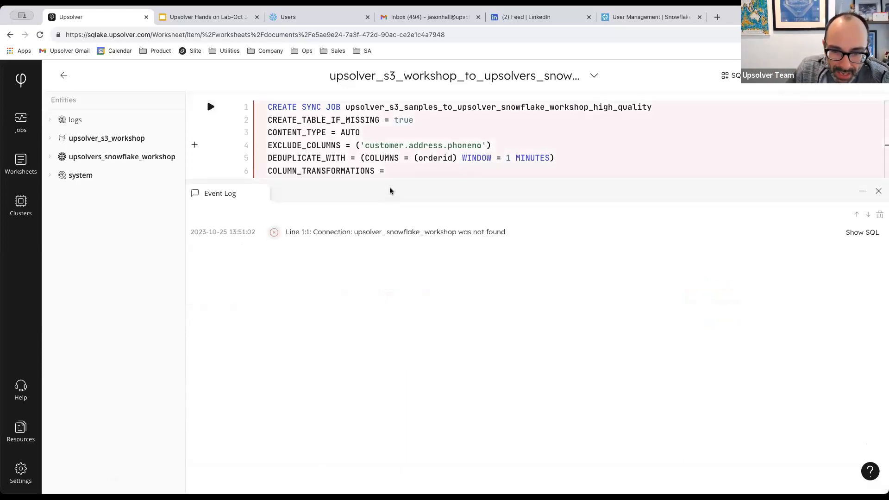
drag(389, 180, 384, 370)
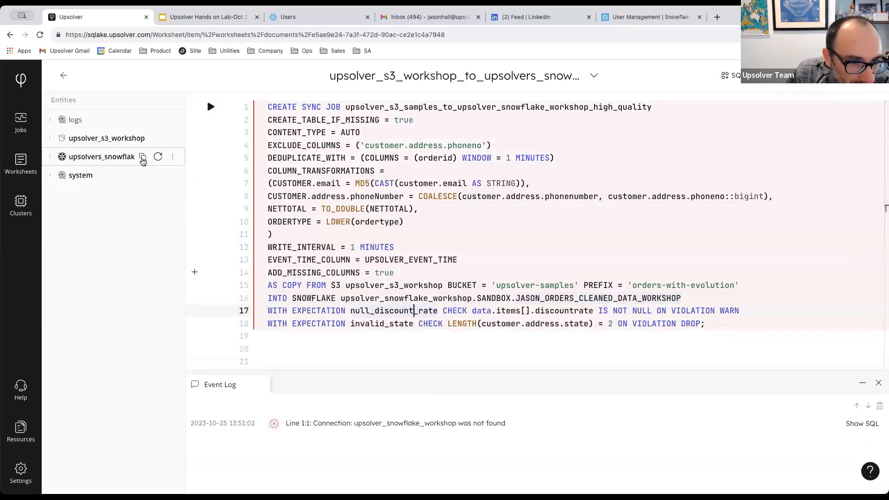
click(342, 298)
drag(342, 298, 473, 297)
text(upsolvers_snowflake_workshop)
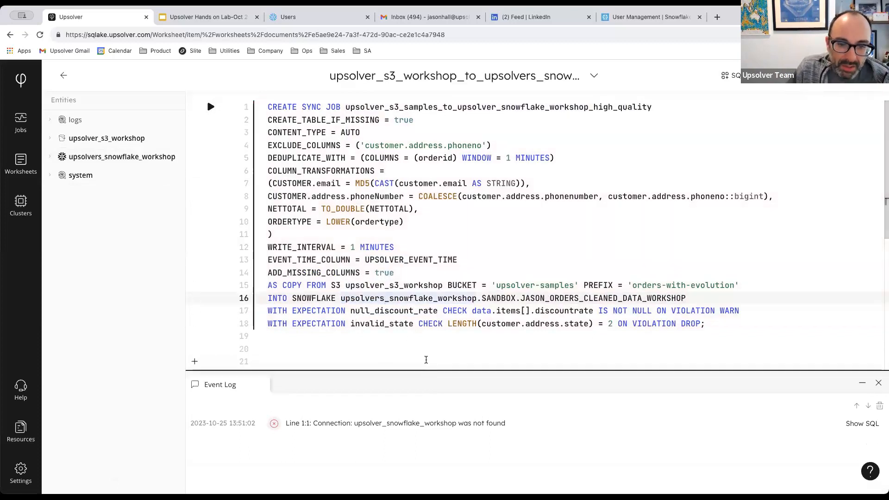
click(211, 107)
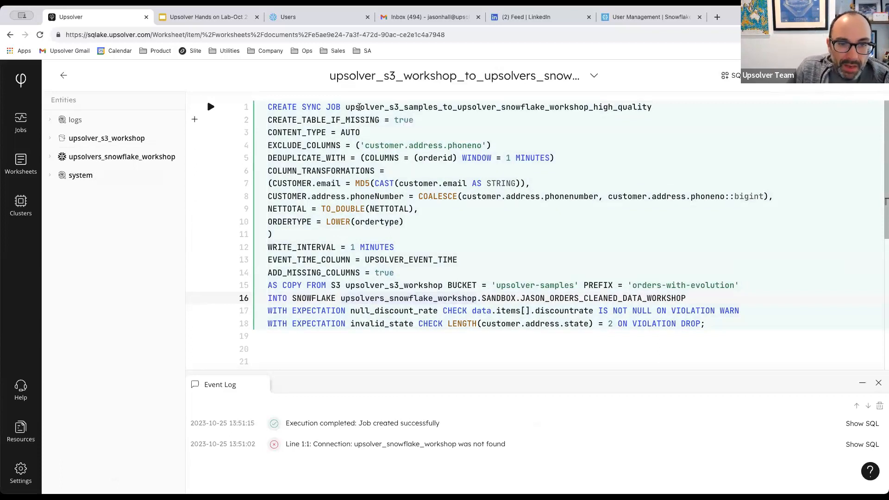
drag(268, 171, 300, 231)
click(298, 161)
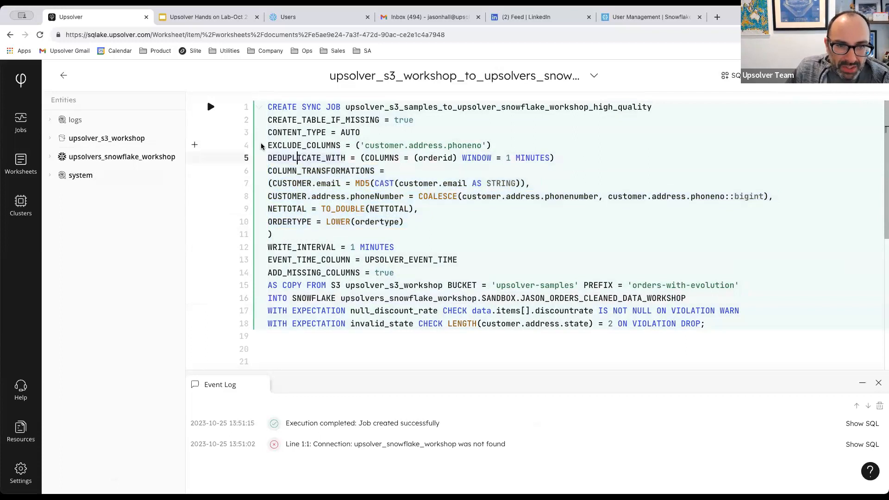
drag(266, 145, 511, 141)
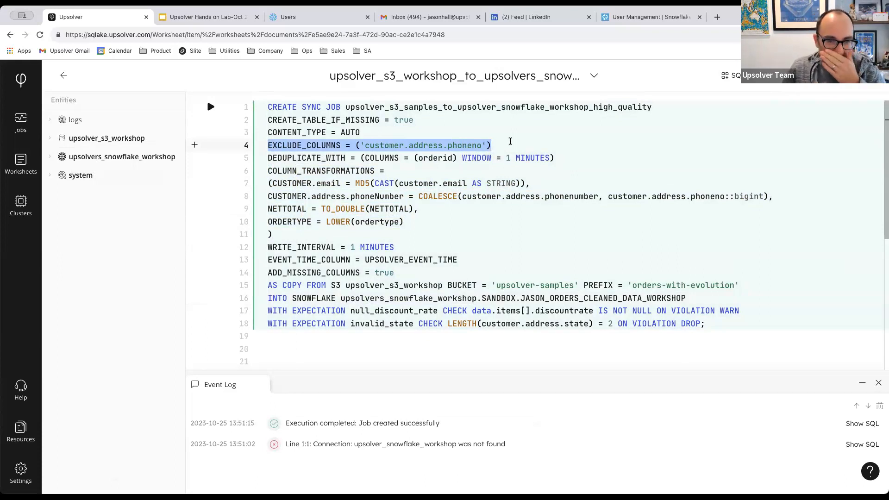
click(361, 145)
drag(361, 145, 487, 146)
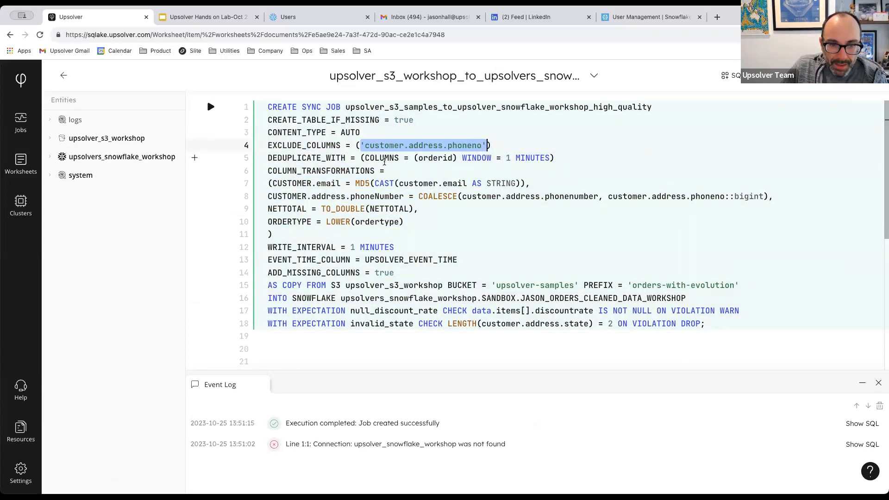
drag(267, 197, 468, 196)
click(775, 196)
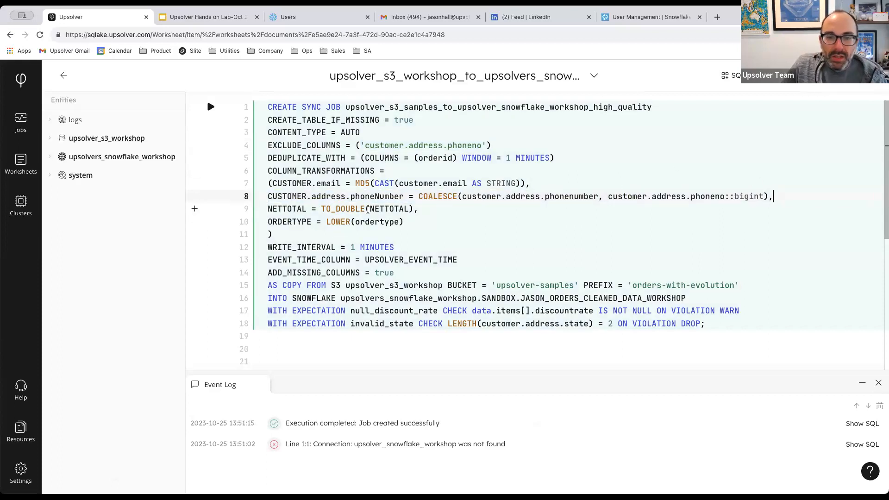
drag(350, 197, 403, 198)
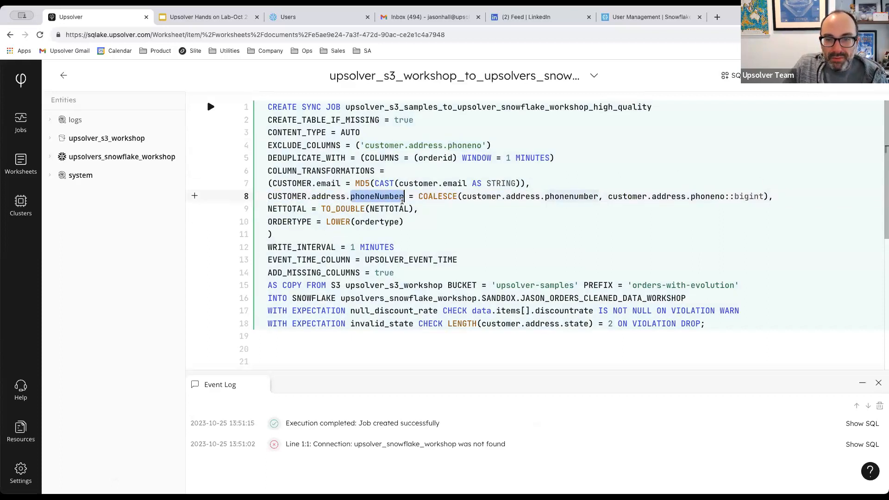
click(463, 197)
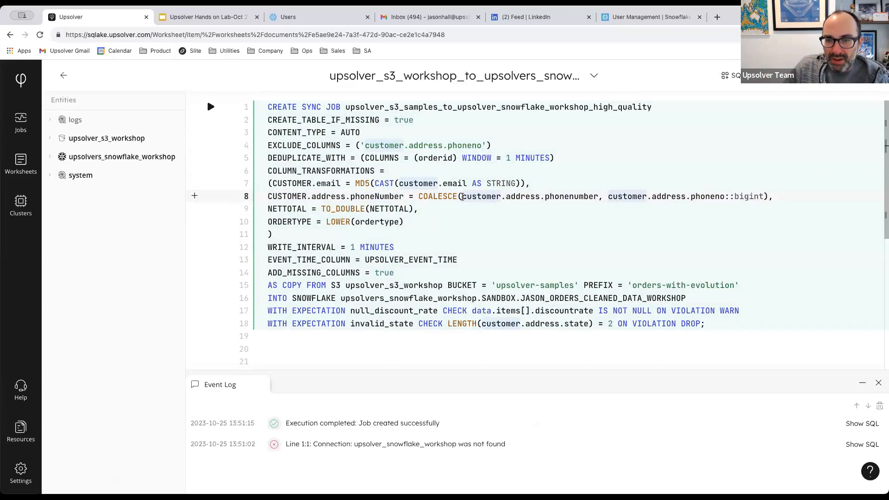
drag(546, 196, 600, 198)
drag(691, 196, 726, 197)
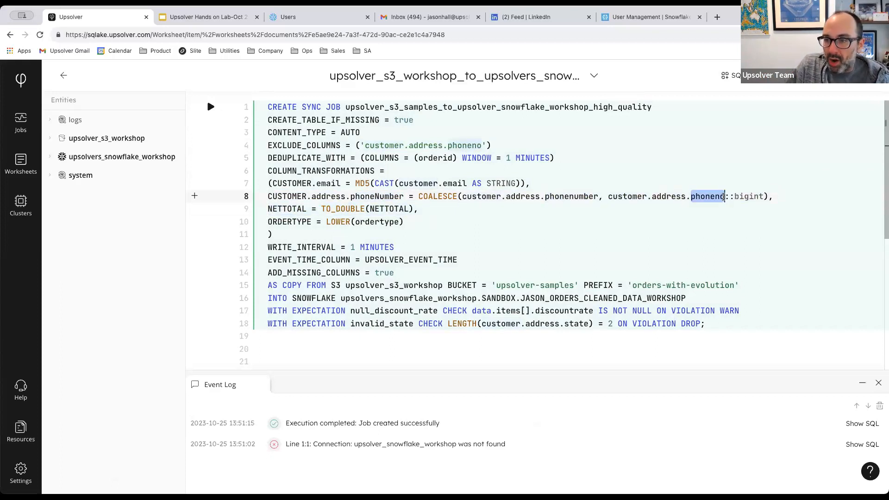
click(725, 197)
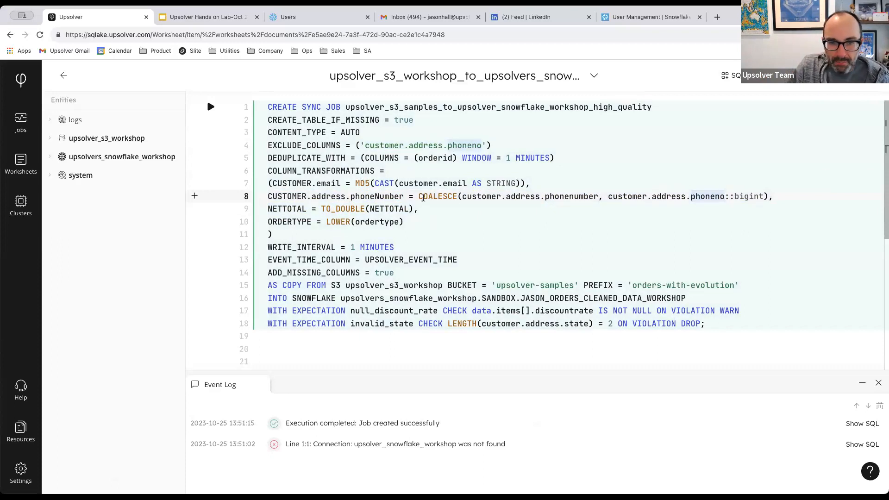
drag(350, 197, 404, 196)
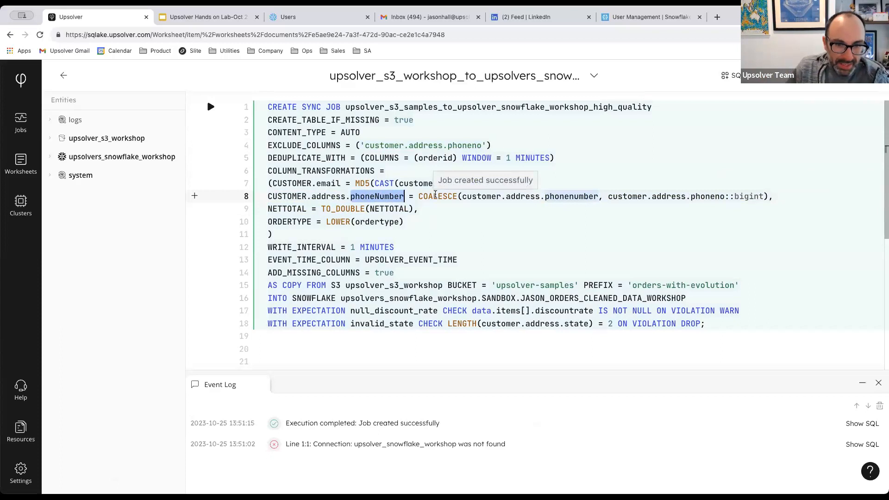
drag(268, 209, 433, 213)
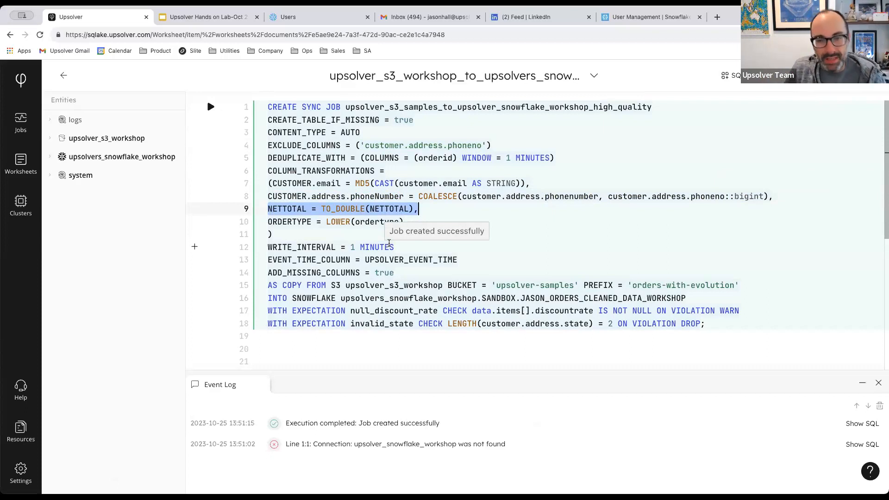
drag(267, 221, 406, 222)
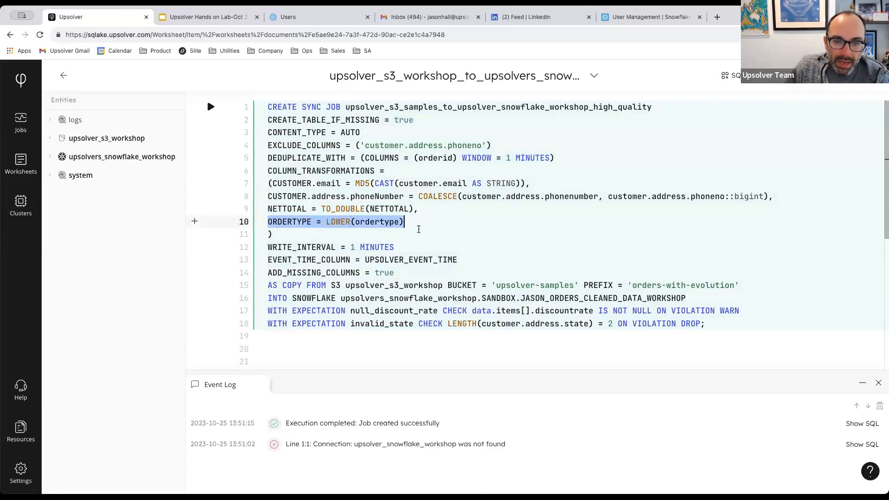
click(418, 232)
drag(355, 223, 400, 220)
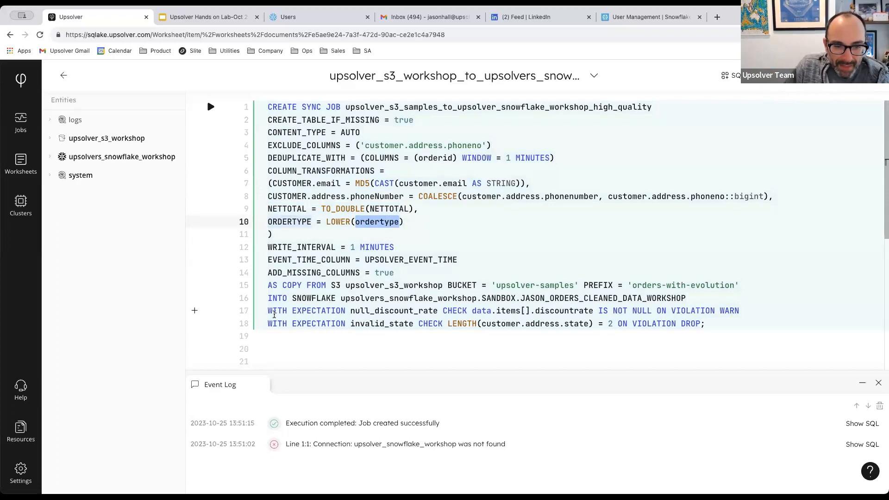
click(275, 311)
drag(277, 314, 723, 327)
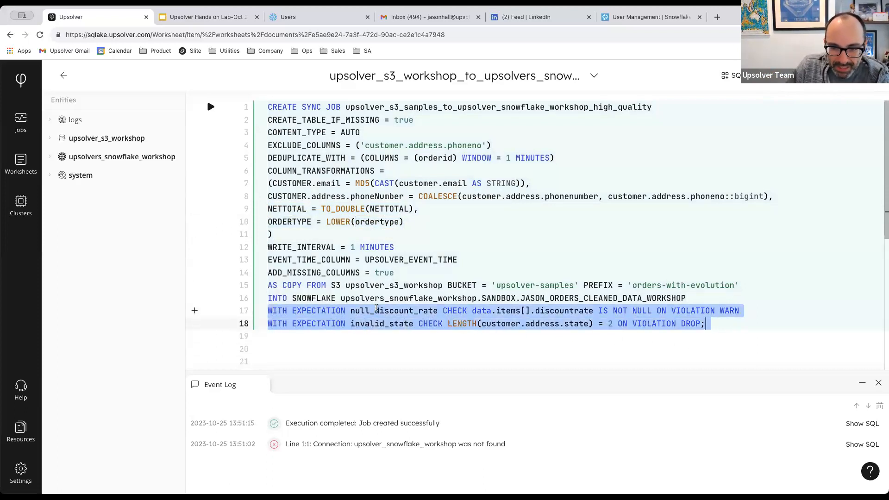
click(361, 300)
drag(351, 311, 457, 310)
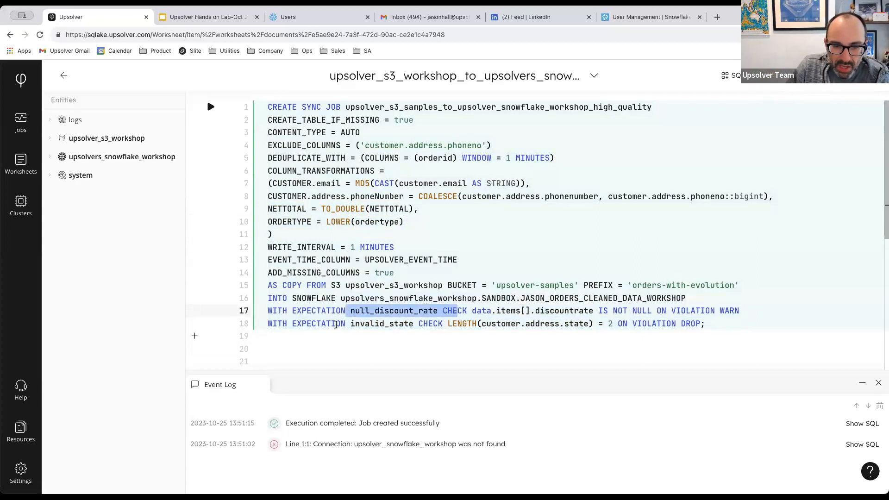
drag(351, 324, 594, 325)
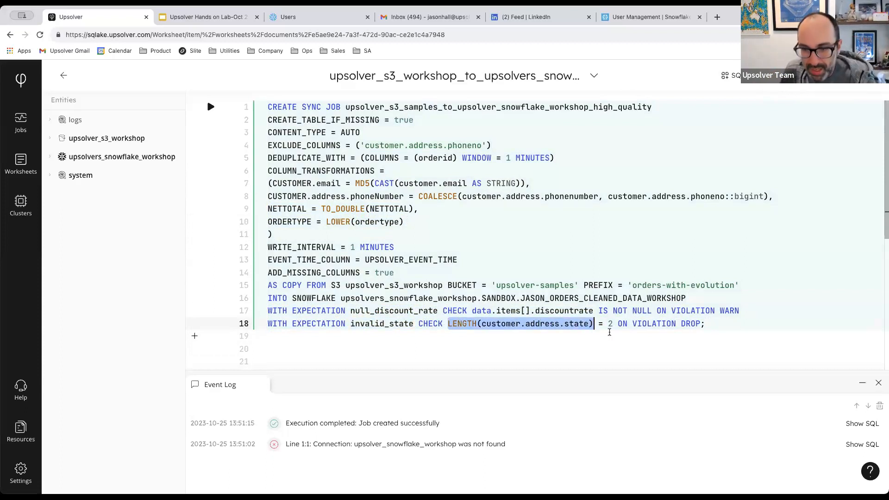
double_click(610, 324)
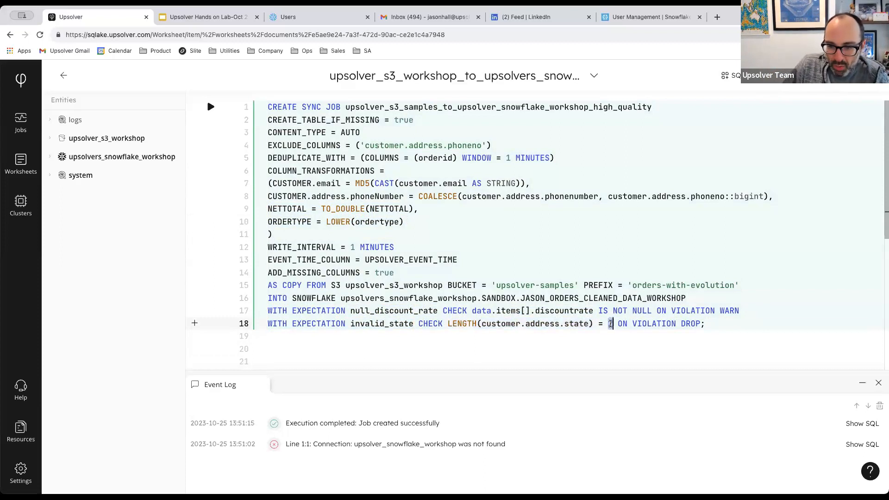
drag(628, 324, 708, 323)
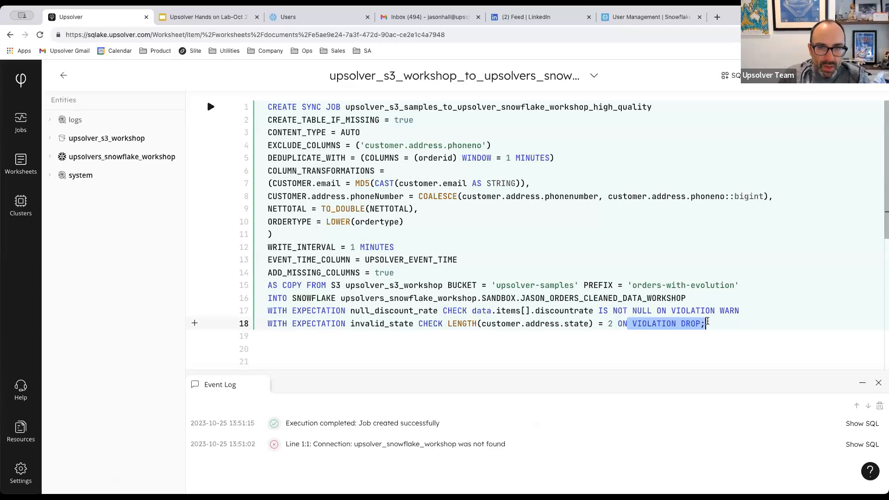
click(707, 321)
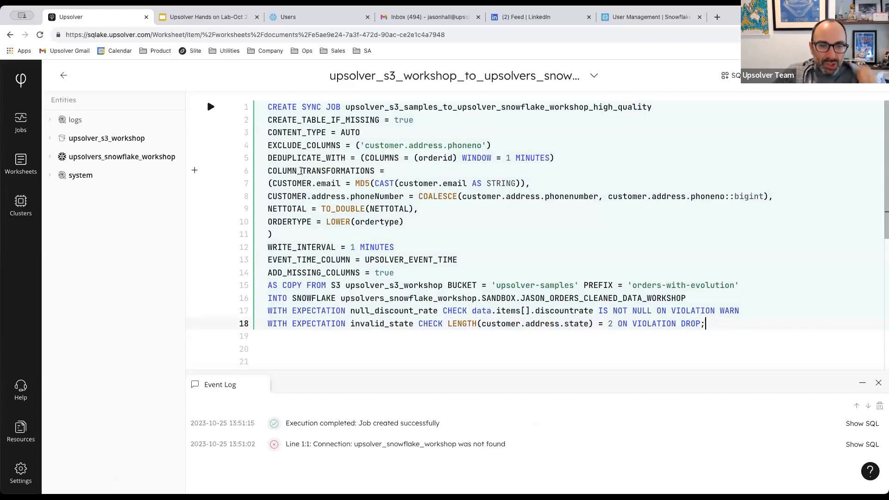
Expand upsolvers_snowflake_workshop > SANDBOX and refresh entities to reveal the new cleaned table.
click(92, 156)
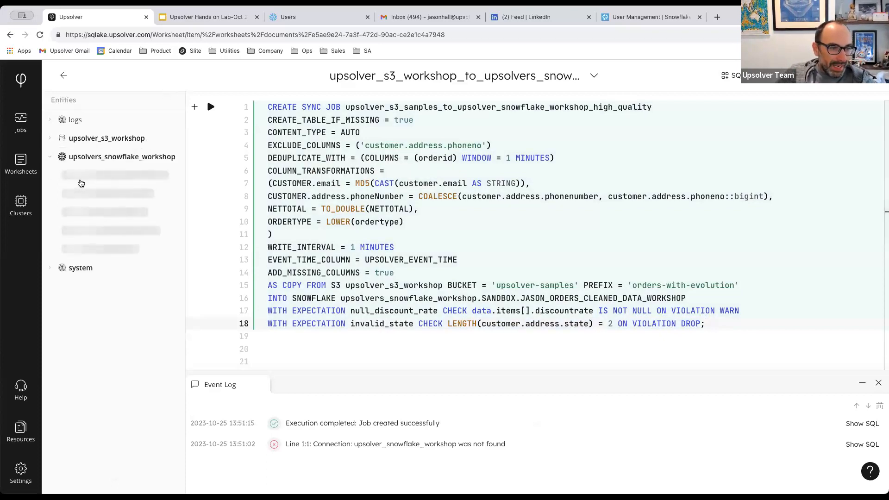
click(73, 179)
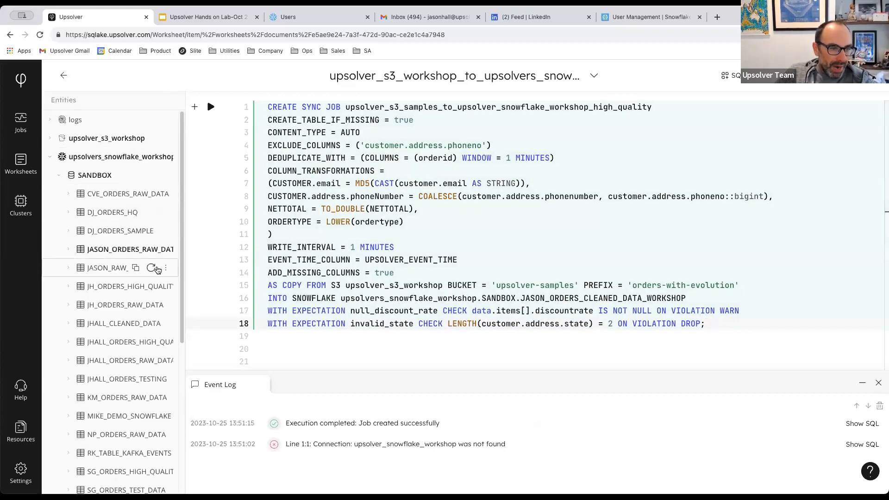
drag(183, 232, 233, 232)
click(202, 157)
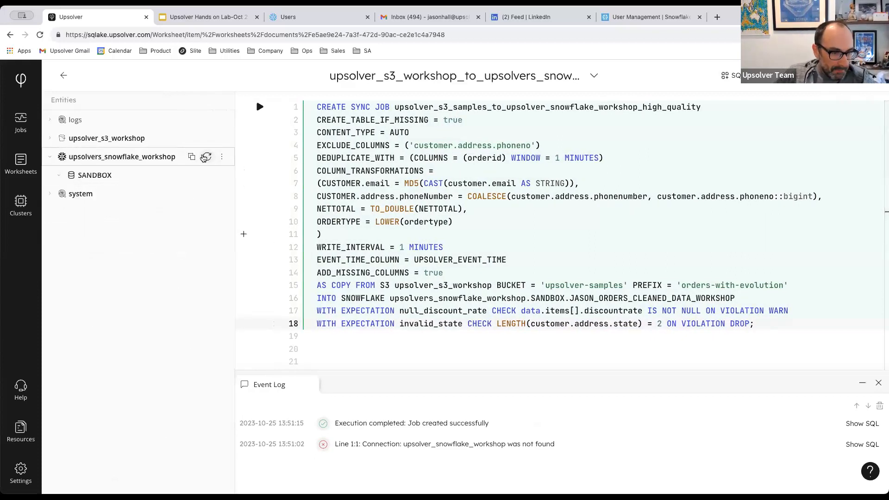
click(58, 176)
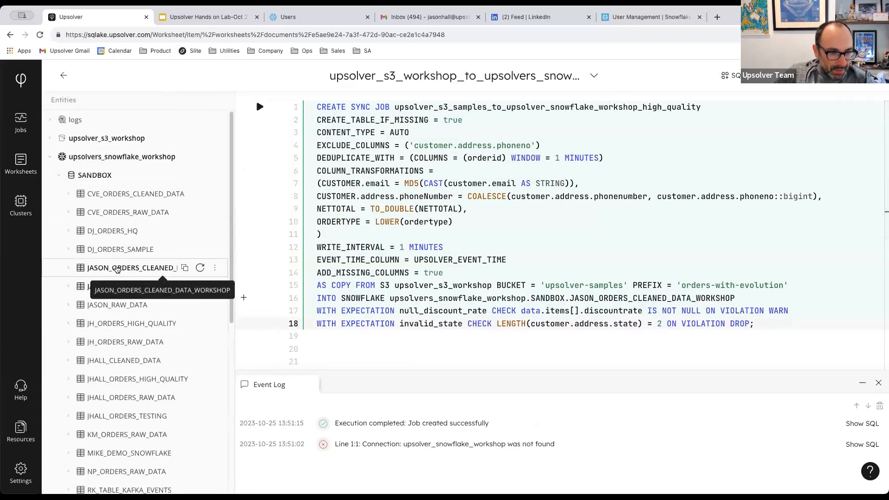
Open the cleaned table's enlarged statistics and review phoneNumber's 100% density.
click(142, 272)
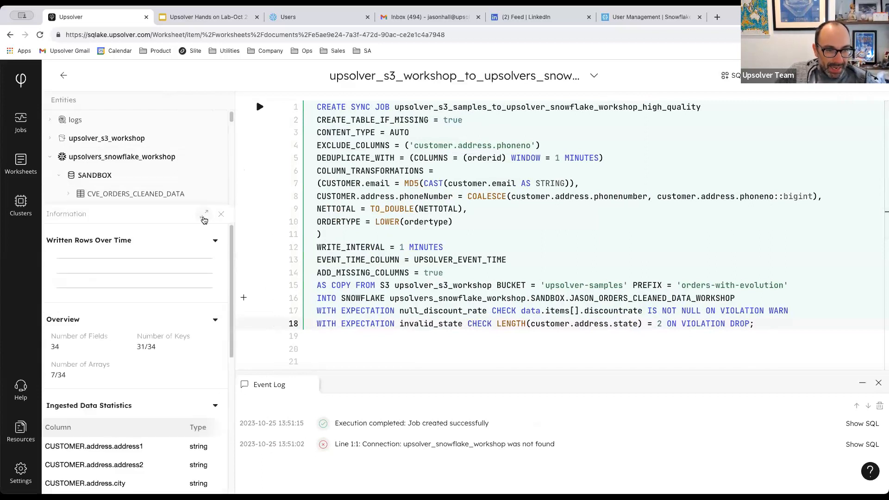
click(204, 215)
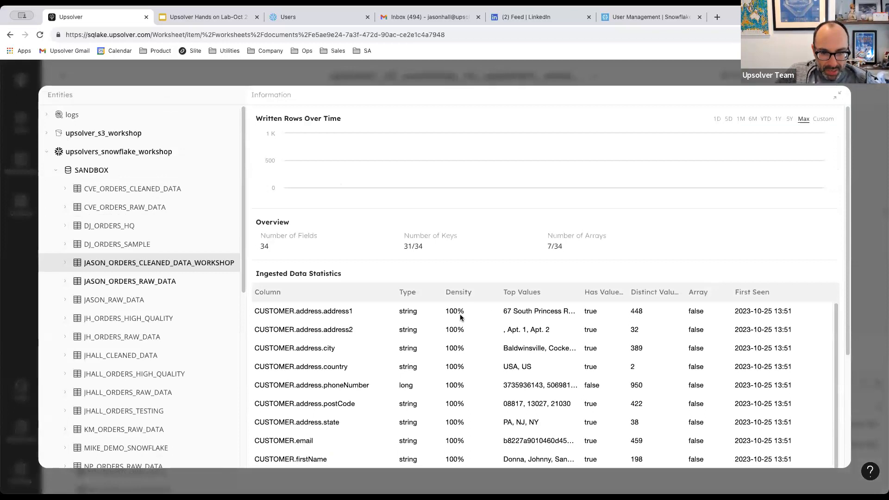
scroll(460, 317, down, 1)
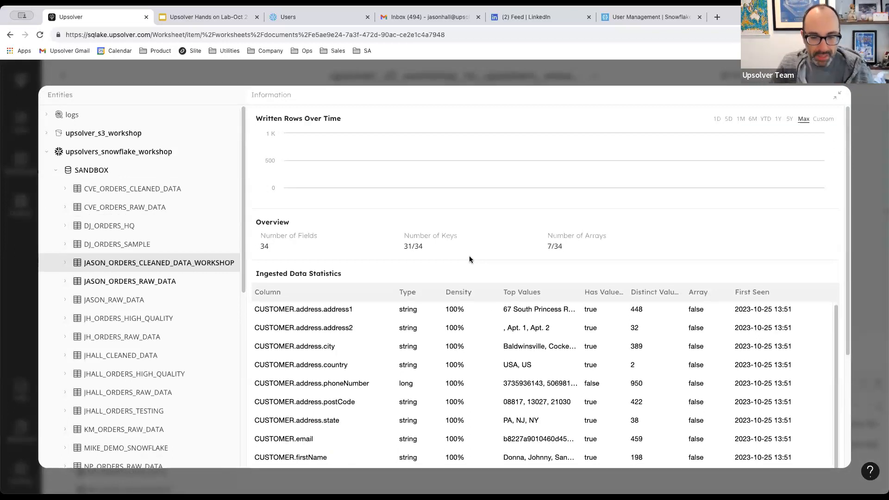
scroll(341, 376, down, 1)
drag(371, 379, 254, 376)
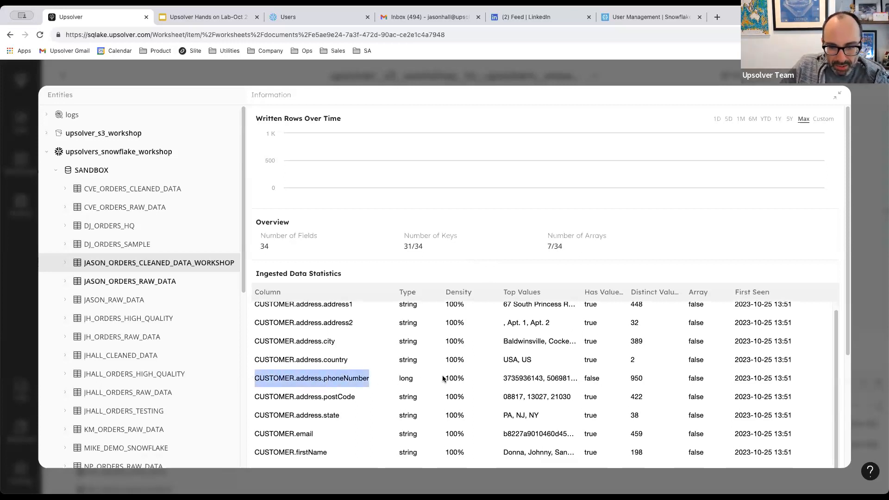
drag(443, 378, 471, 381)
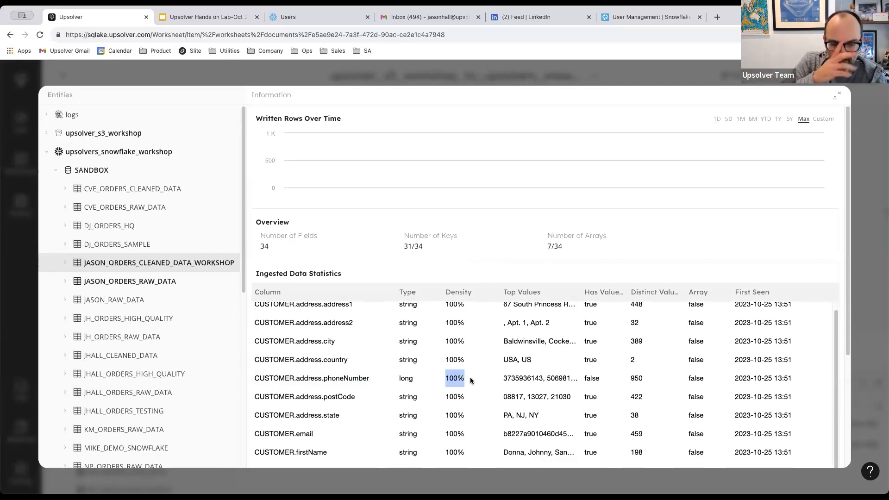
Check CUSTOMER.email's hashed top value, go to statistics page 2, and expand the table's columns.
scroll(442, 382, down, 3)
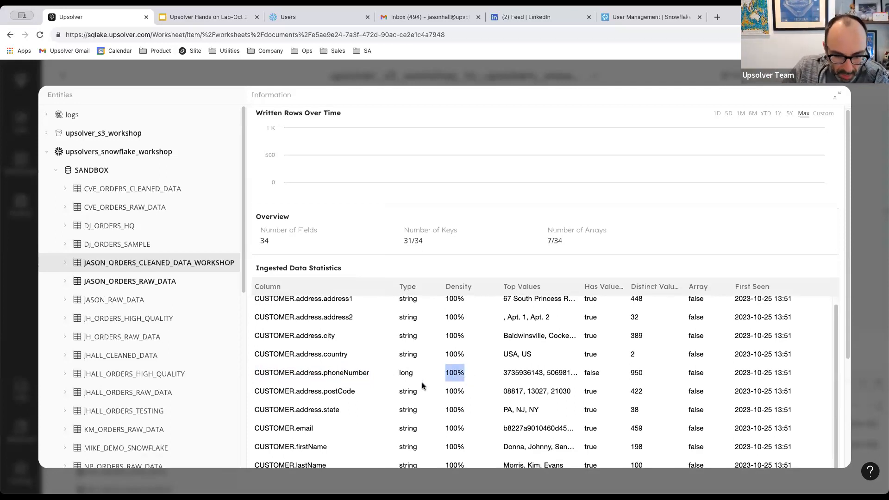
drag(261, 383, 314, 381)
drag(502, 381, 568, 386)
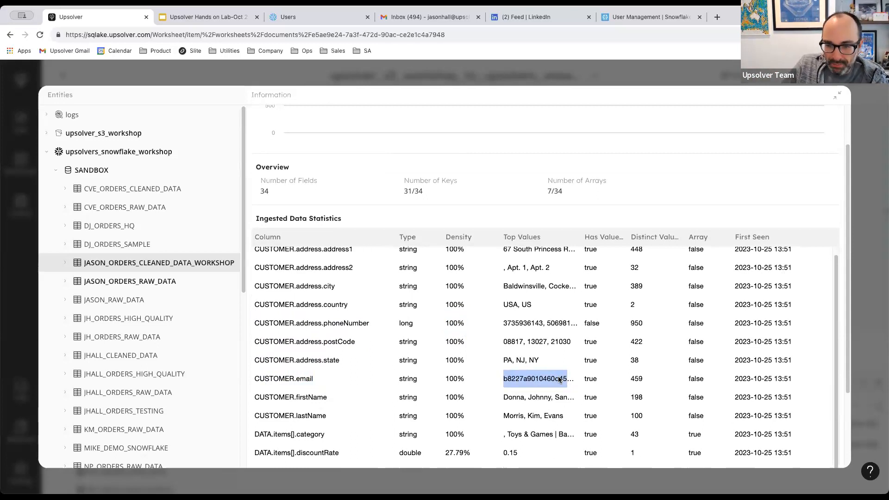
scroll(559, 380, down, 2)
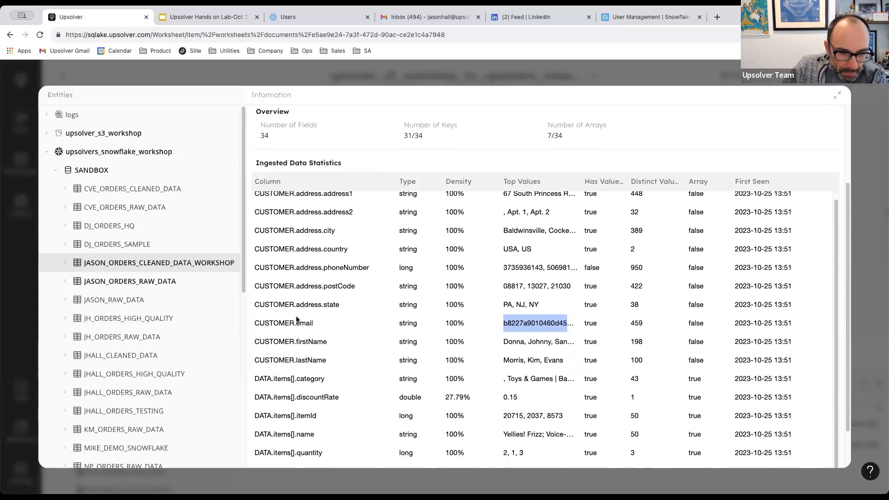
scroll(296, 319, down, 2)
click(545, 448)
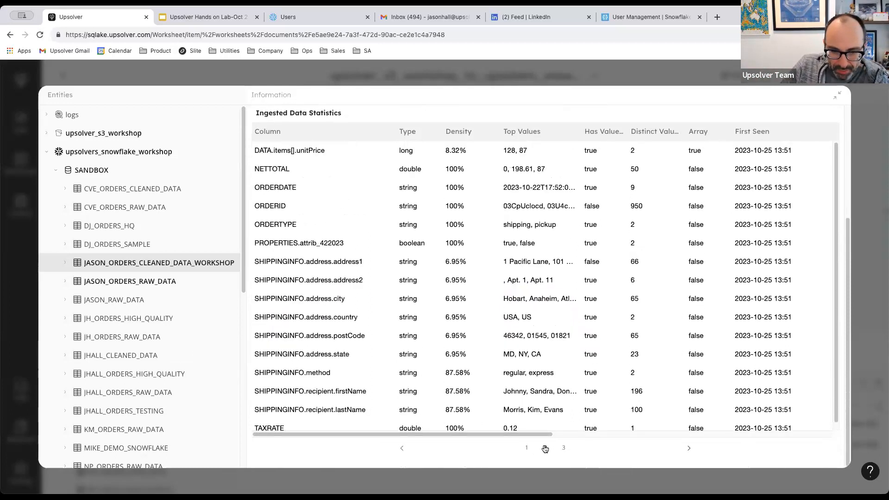
click(65, 262)
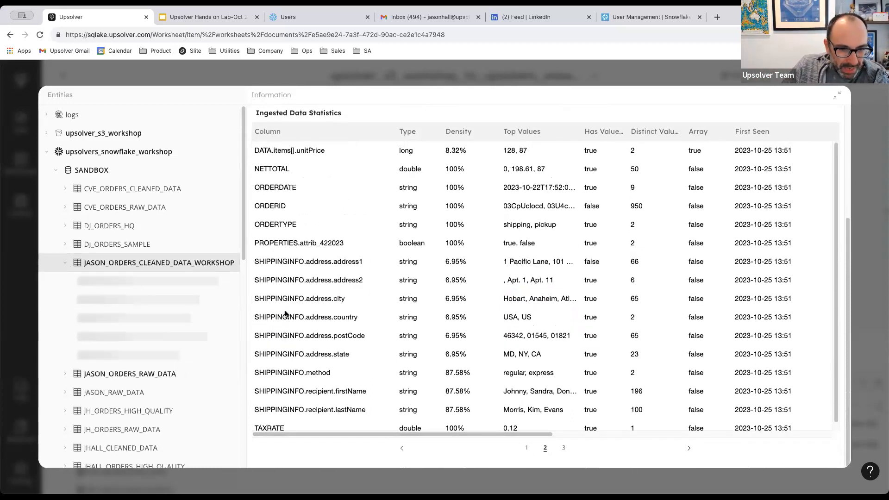
scroll(113, 324, down, 3)
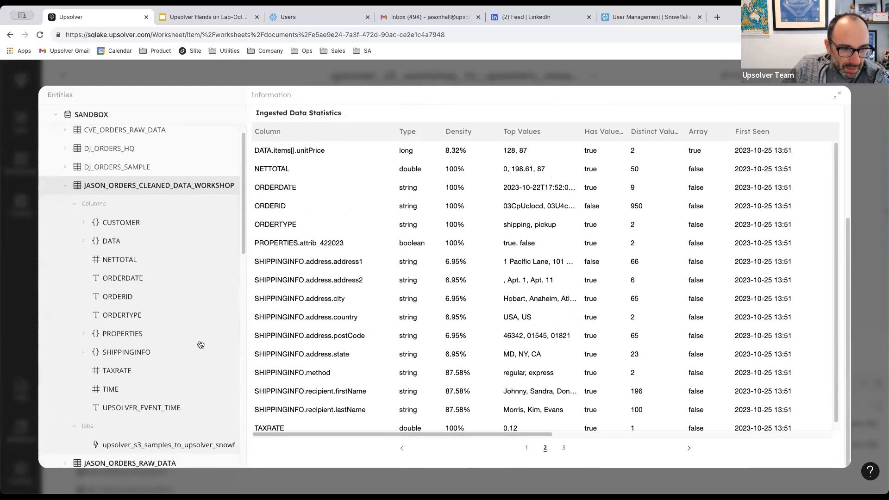
Inspect ORDERTYPE's pickup share and page through the customer address state values.
click(126, 317)
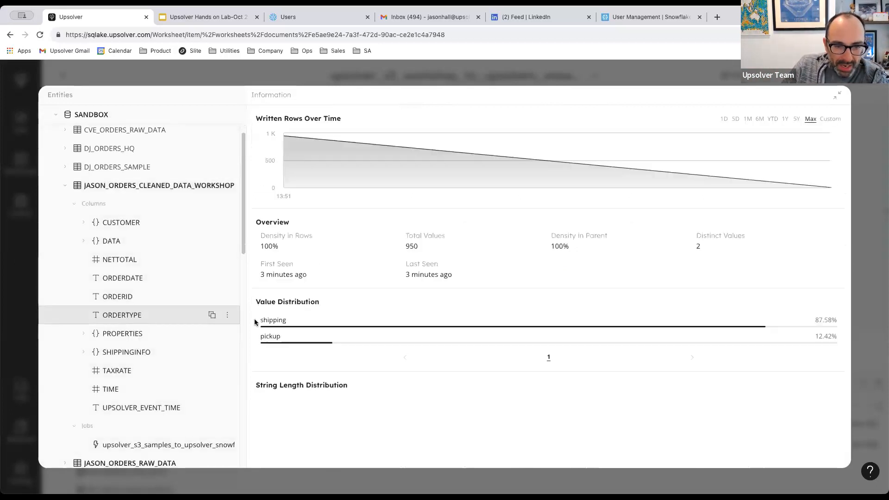
drag(263, 320, 296, 340)
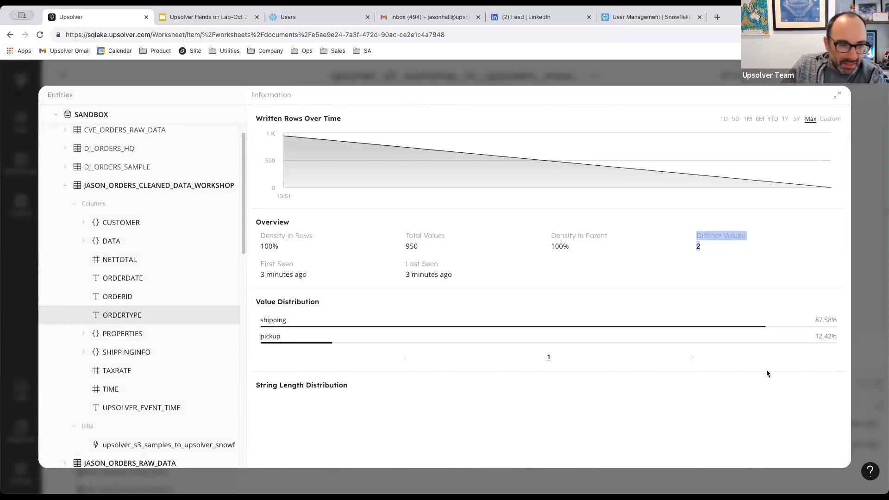
click(88, 221)
click(94, 241)
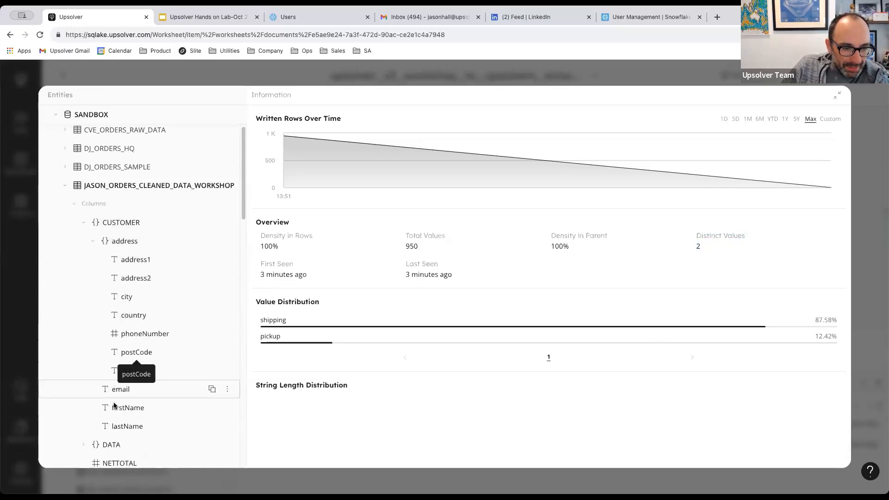
click(116, 370)
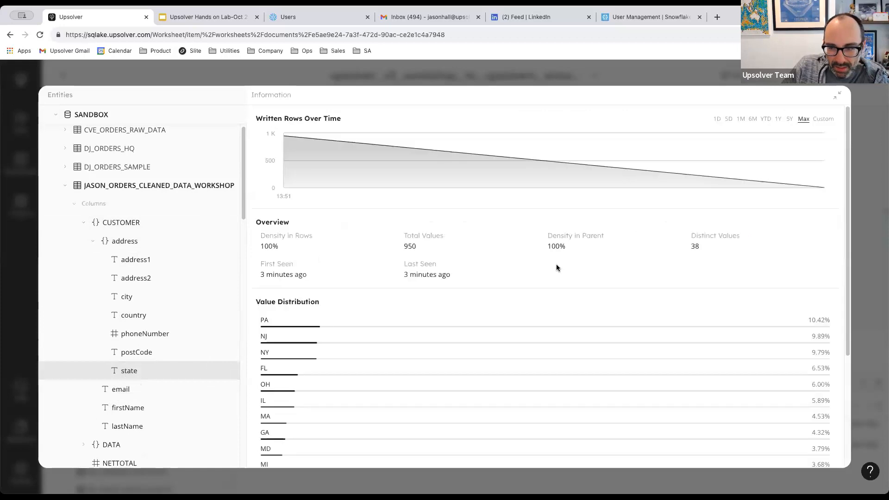
scroll(557, 267, down, 4)
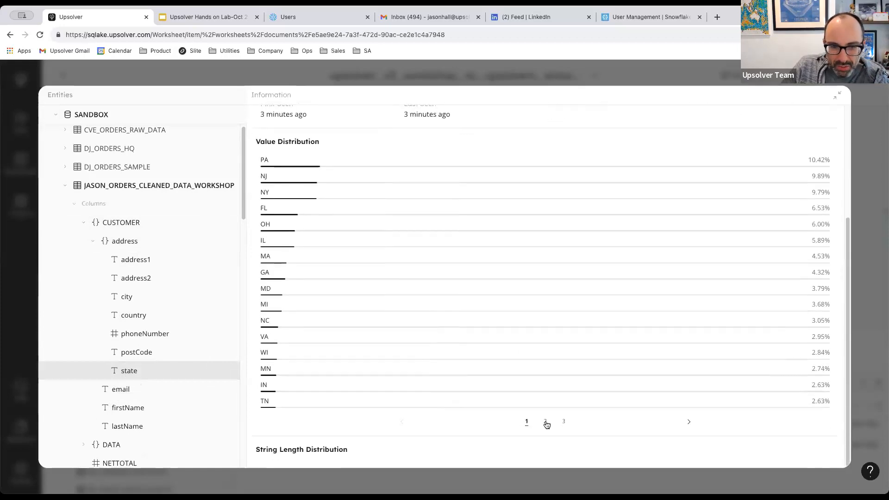
click(546, 422)
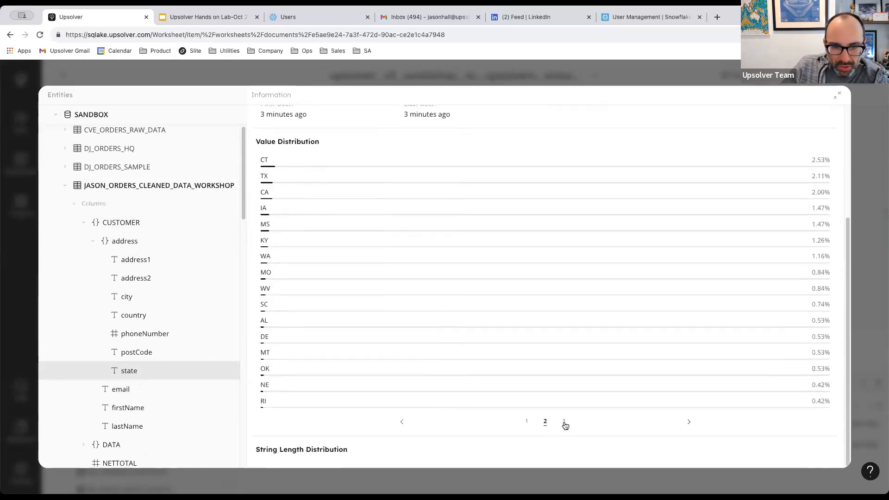
click(564, 422)
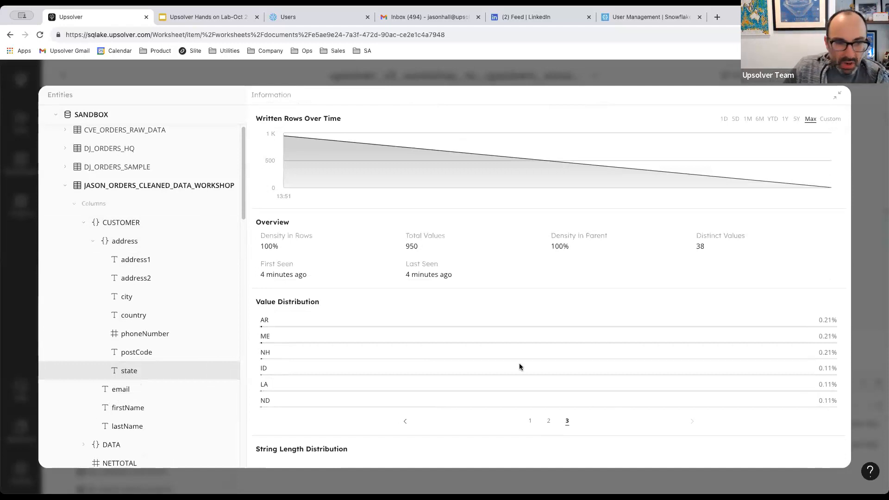
Collapse CUSTOMER, Columns and the cleaned table entry, then close the enlarged statistics view.
click(84, 224)
click(74, 204)
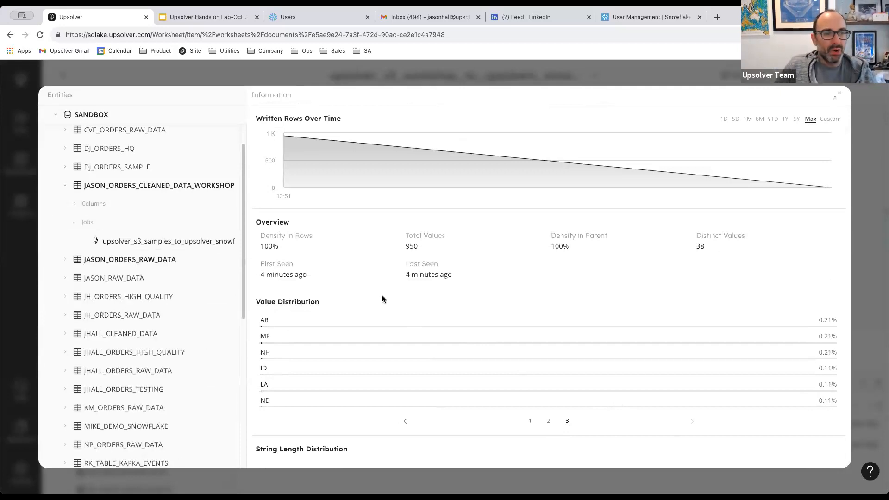
click(71, 200)
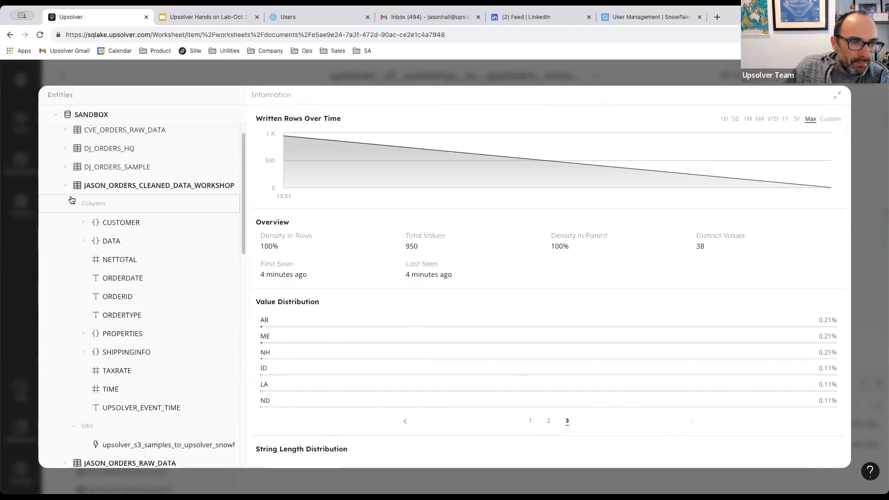
click(67, 186)
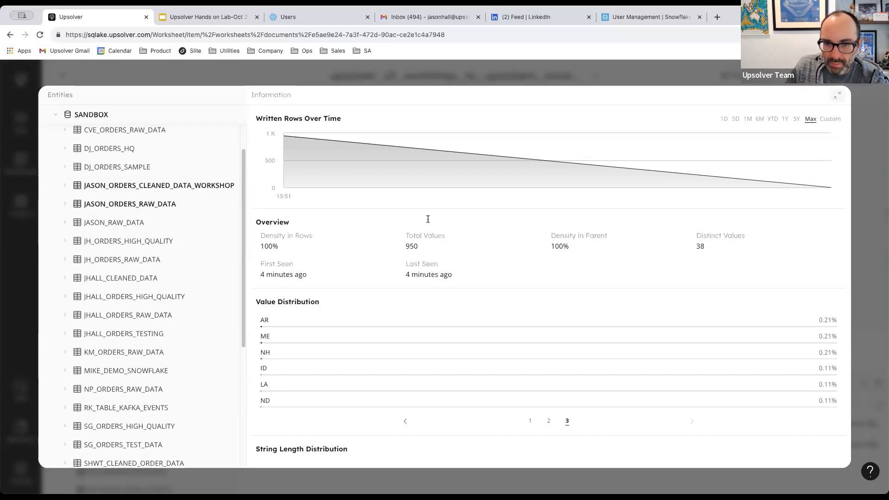
scroll(425, 278, down, 2)
click(356, 269)
Run SELECT * FROM system.monitoring.expectations on line 20.
click(361, 261)
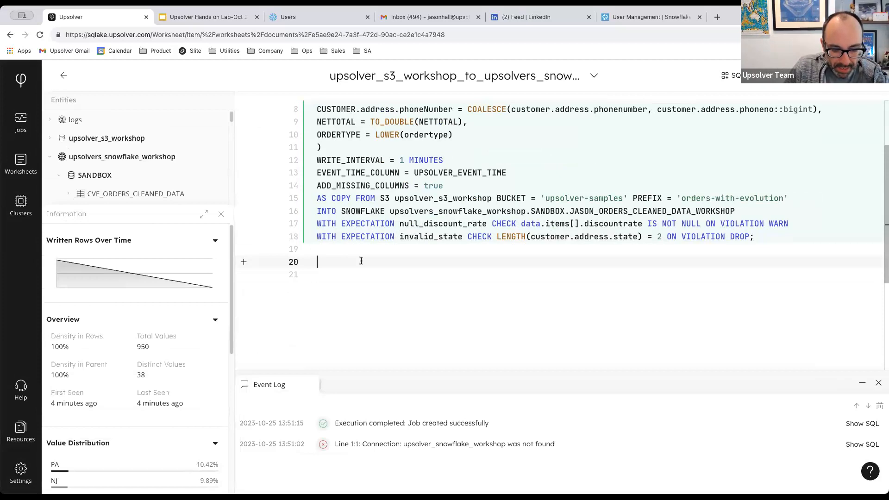
text(SELECT * FROM system.)
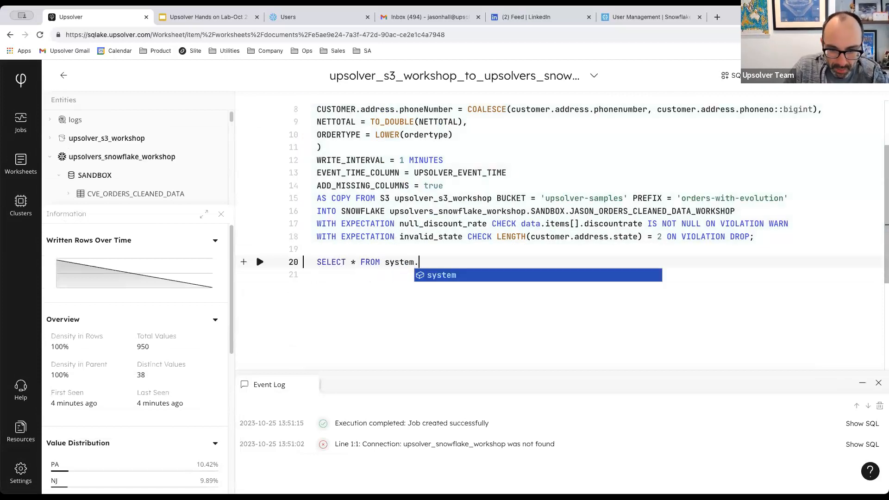
text(monitoring.ex)
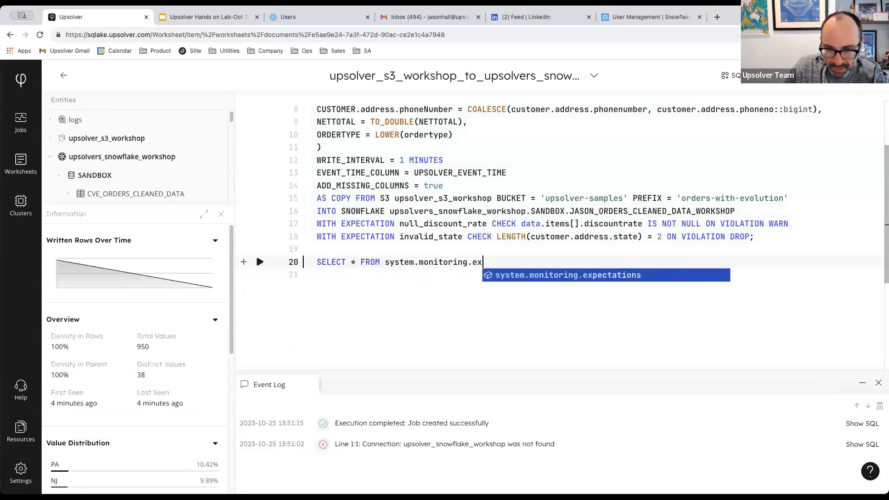
key(Tab)
drag(419, 262, 467, 260)
click(527, 262)
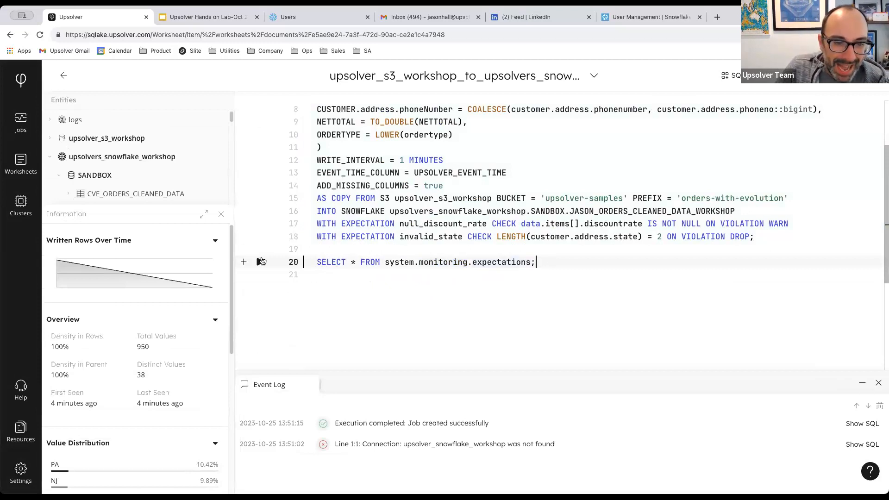
click(261, 262)
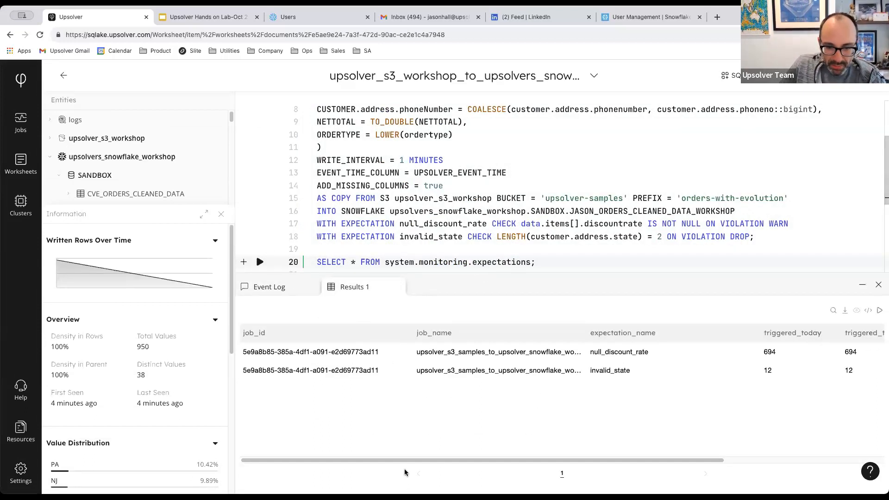
drag(409, 460, 458, 460)
drag(525, 352, 588, 353)
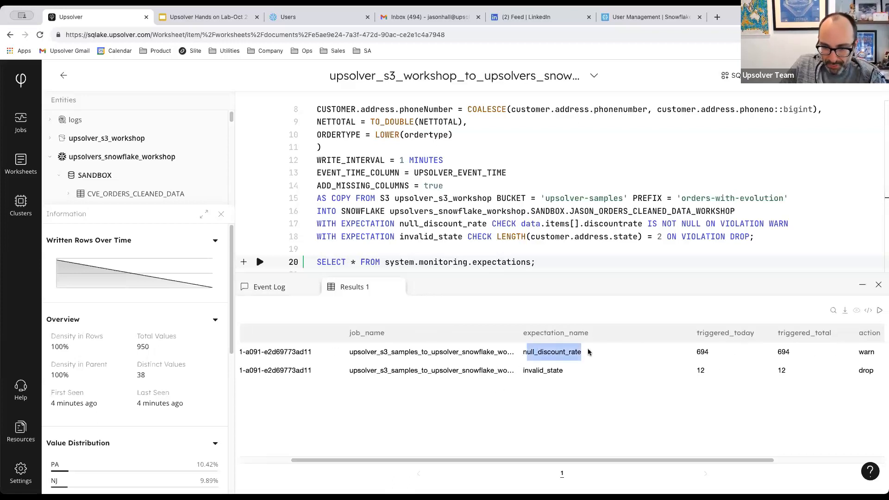
scroll(579, 417, right, 3)
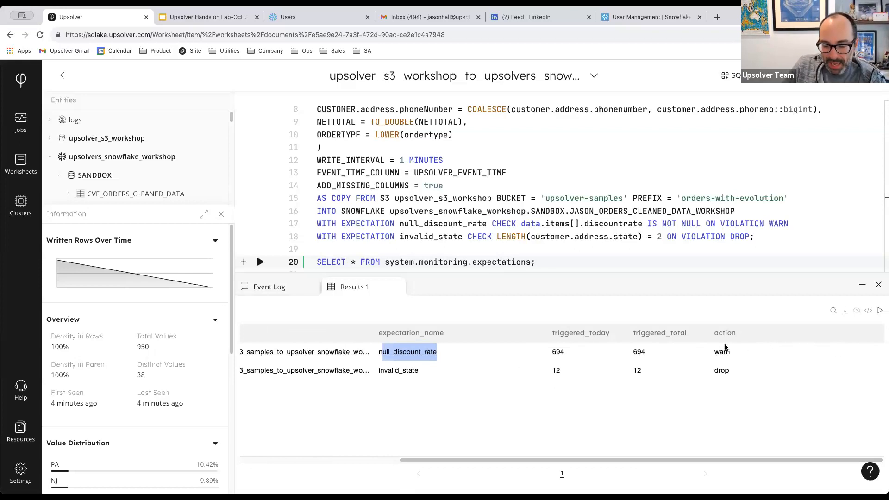
drag(379, 350, 442, 346)
click(441, 346)
drag(550, 352, 576, 355)
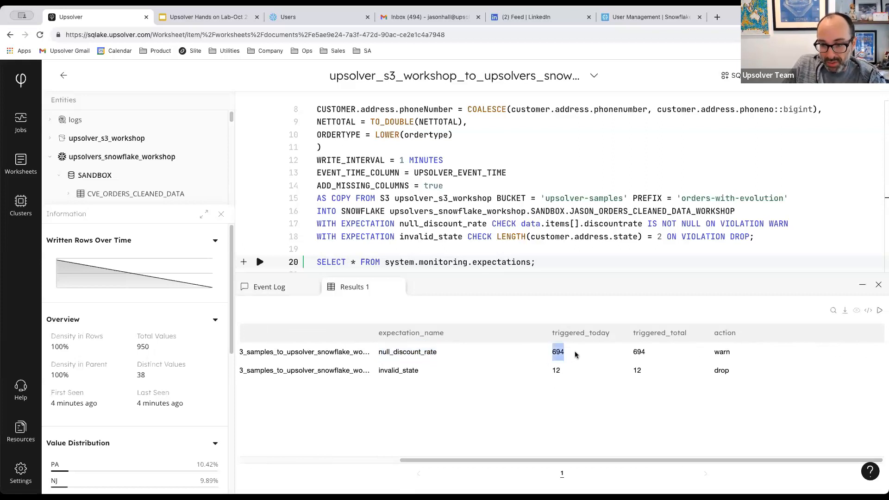
scroll(427, 267, down, 1)
click(425, 372)
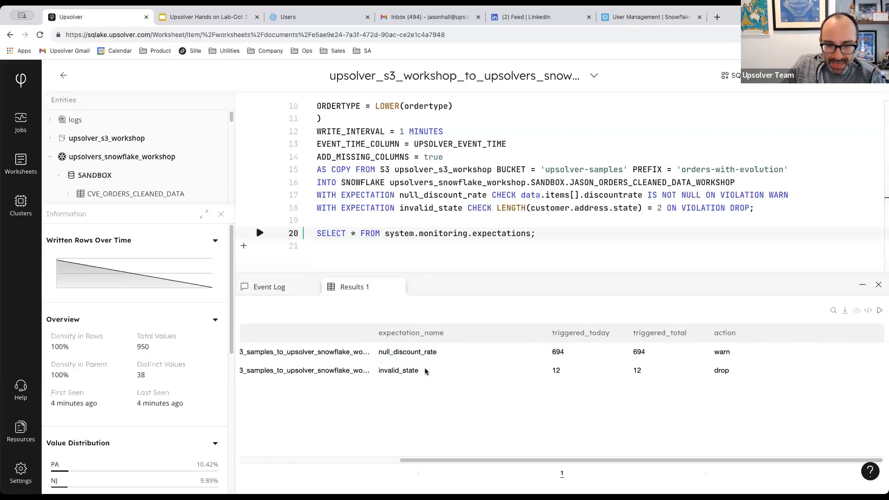
double_click(425, 372)
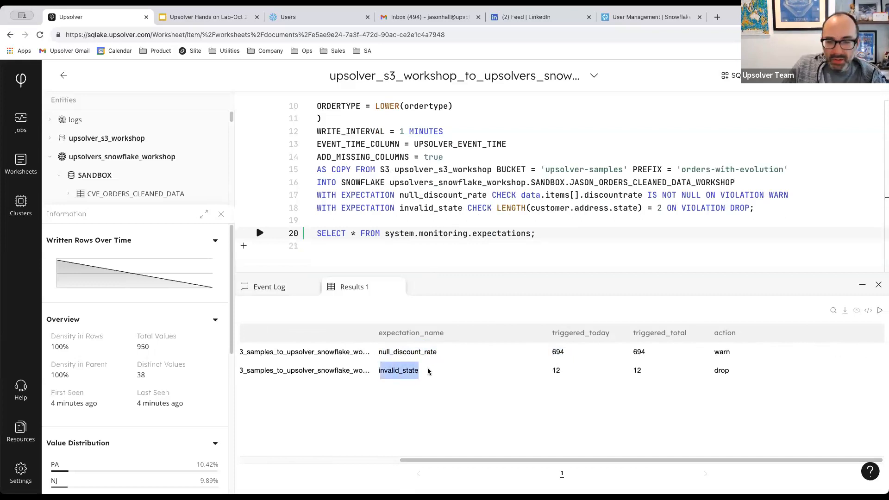
drag(550, 376, 568, 373)
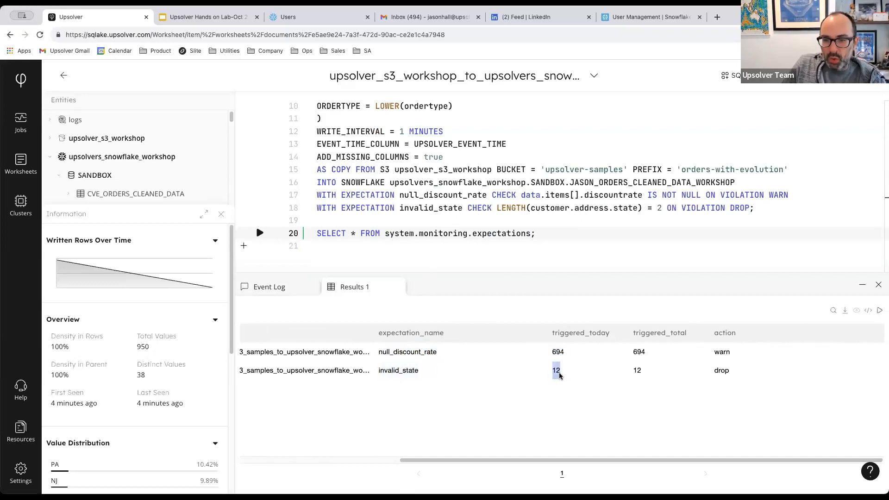
click(718, 373)
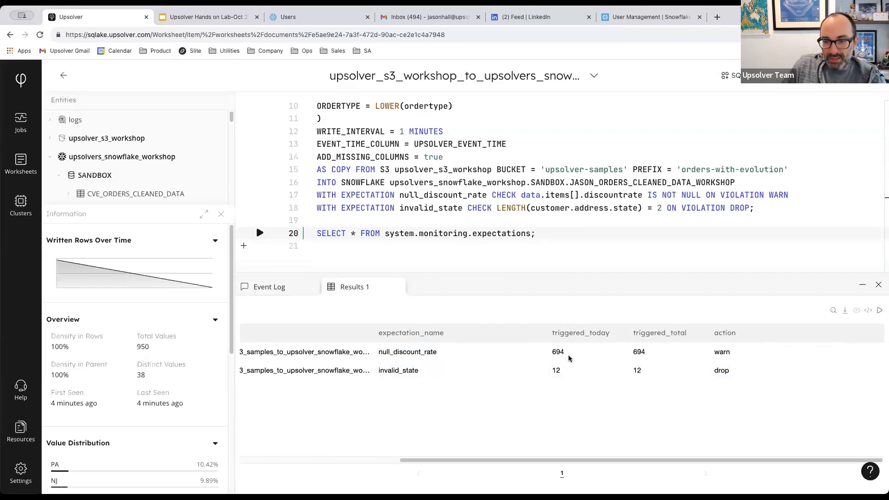
drag(553, 352, 568, 354)
click(715, 352)
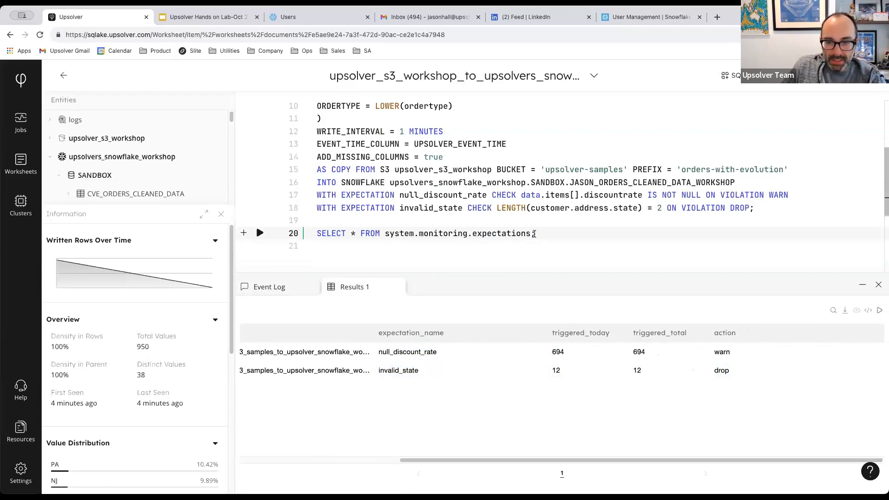
Add and run SELECT * FROM system.insights.dataset_column_stats; on line 22.
key(Return)
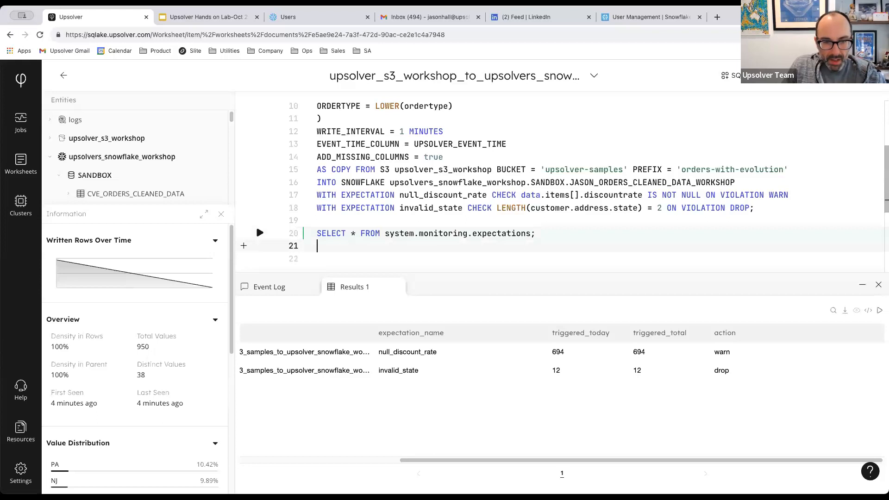
key(Return)
text(SELECT )
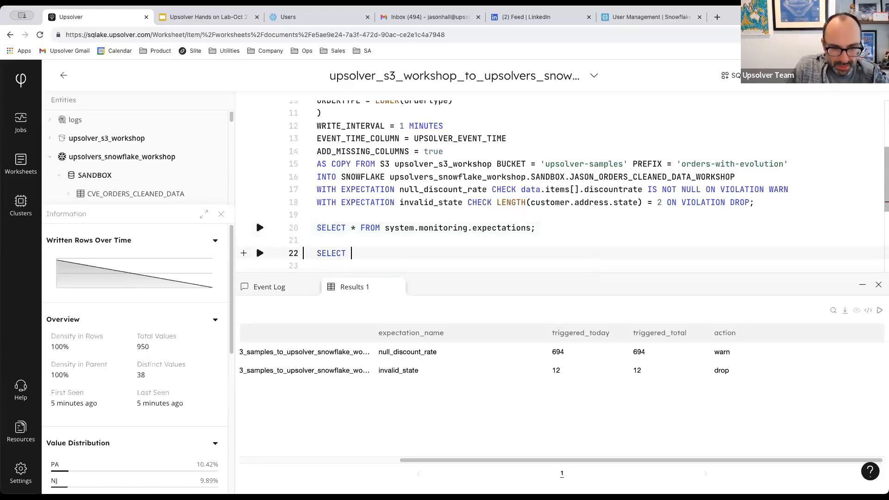
text(* )
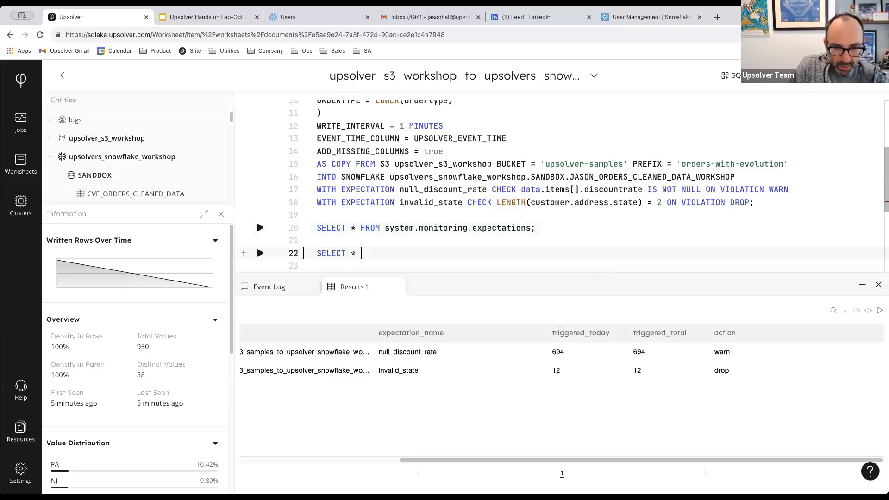
text(FROM syste)
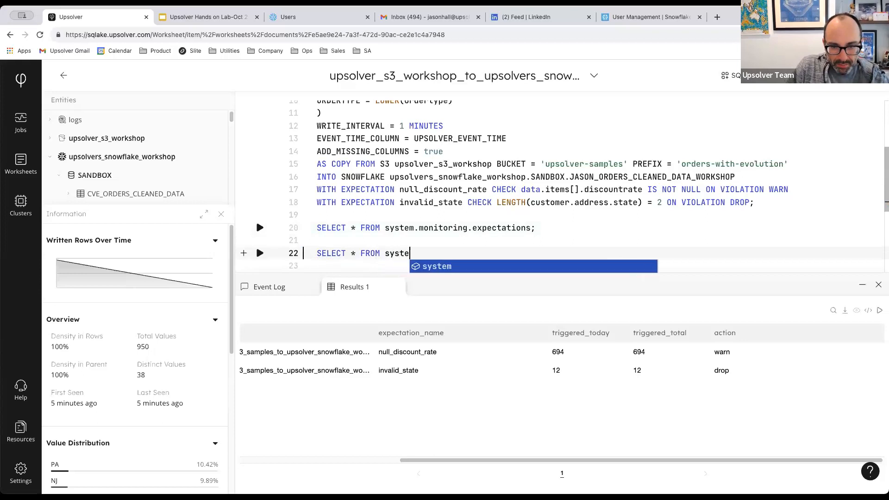
text(m.insights.)
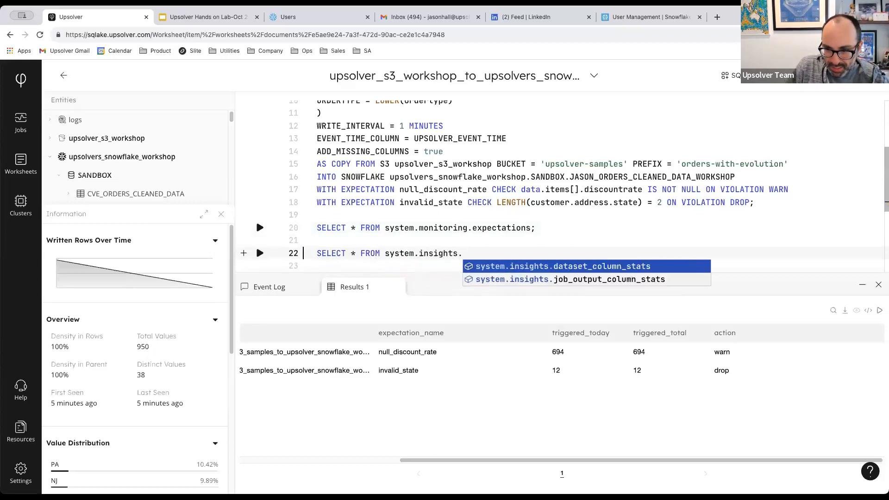
key(Return)
text(;)
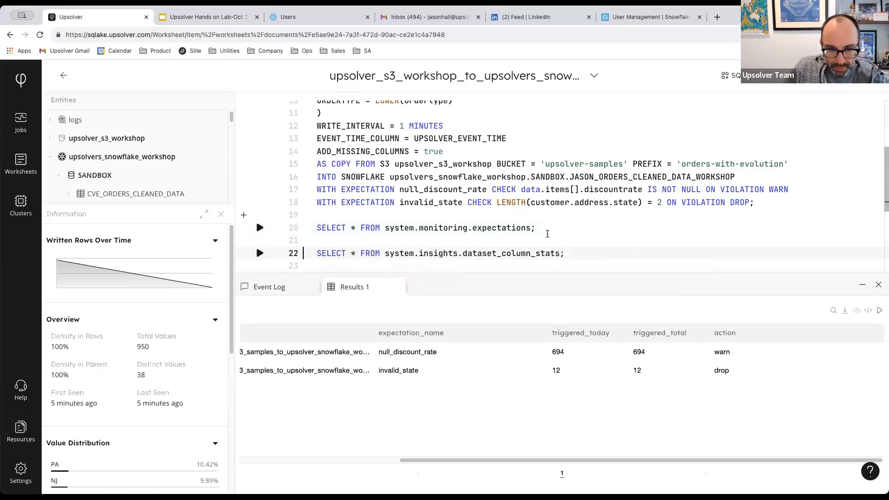
click(259, 254)
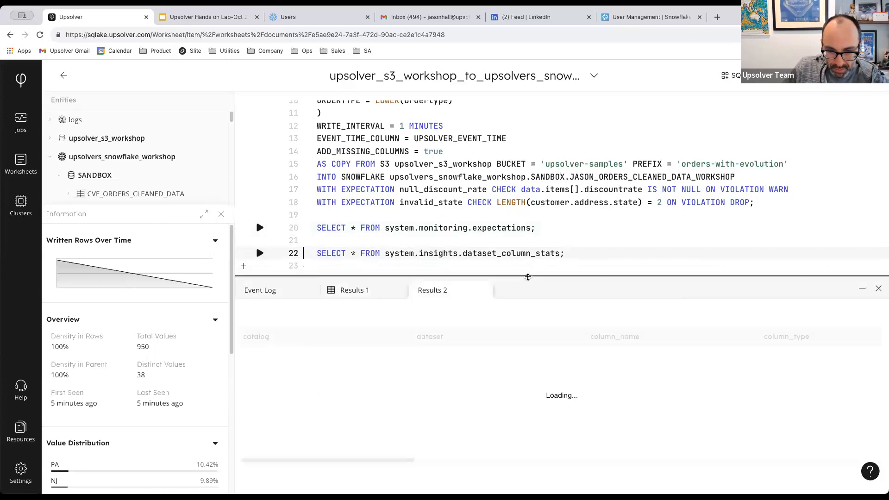
Begin a WHERE clause filtering by catalog on a new line before the semicolon.
click(560, 255)
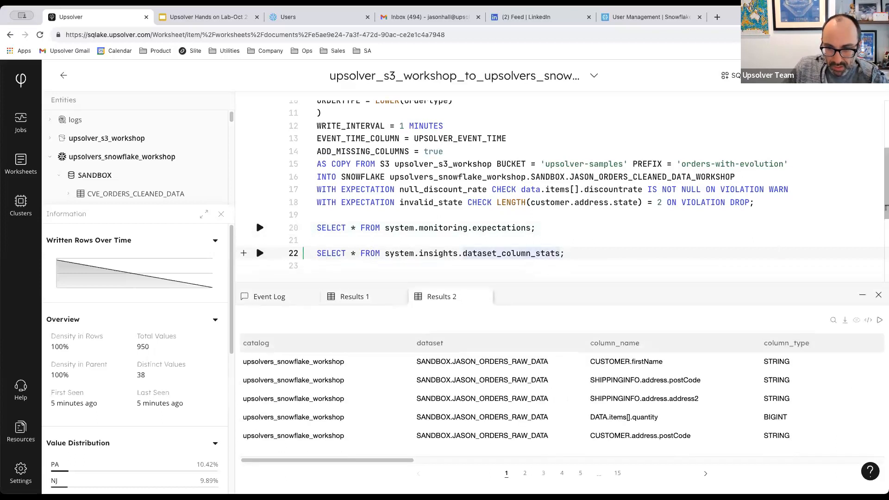
key(Return)
text(WHERE )
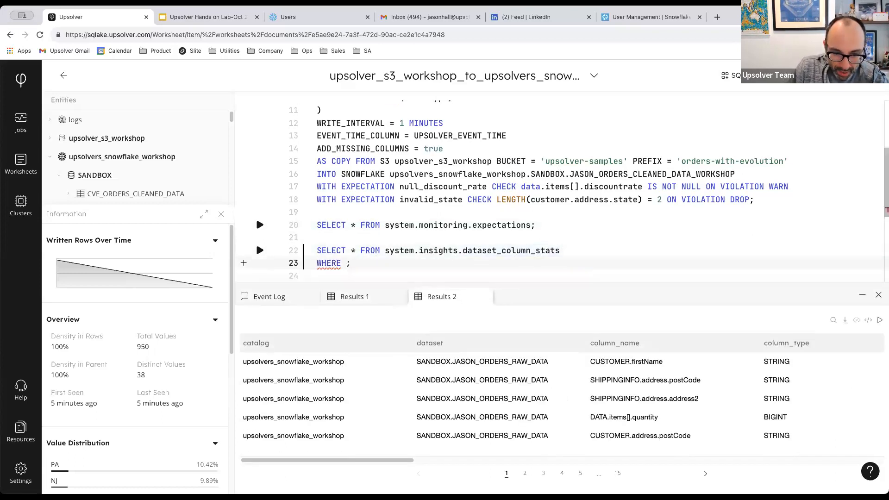
text(cata)
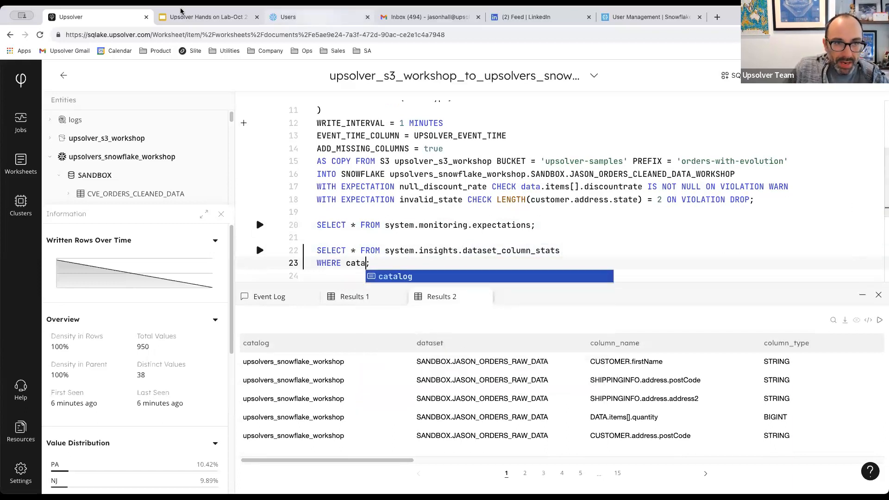
Copy the three-line column-stats SQL from slide 17, Data and Ingestion Observability.
click(204, 16)
scroll(44, 278, up, 5)
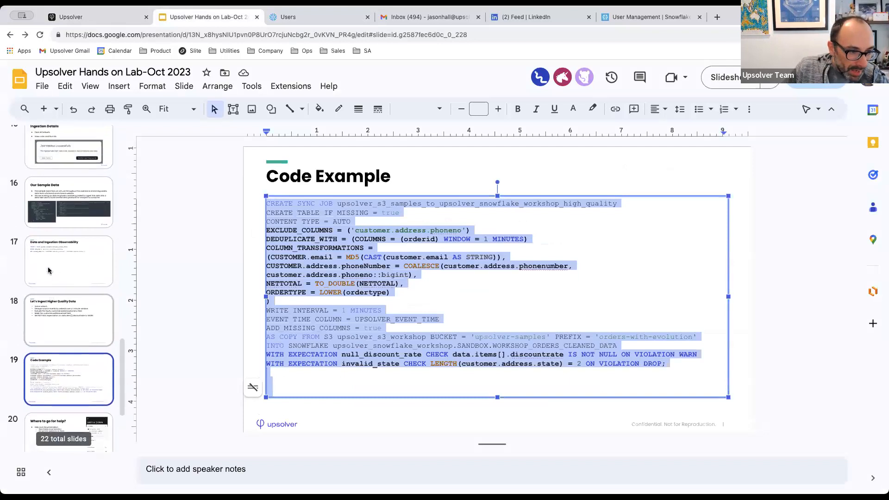
scroll(48, 267, up, 2)
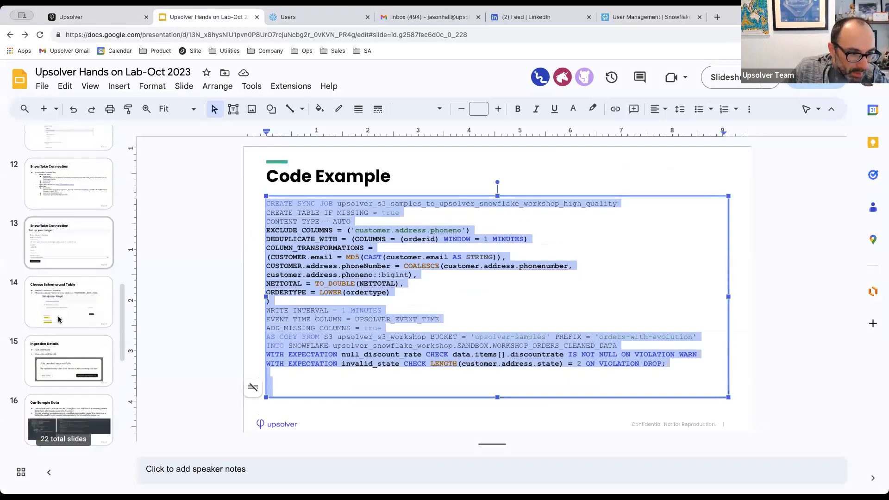
scroll(58, 319, down, 5)
click(68, 216)
triple_click(481, 230)
drag(624, 240, 256, 199)
key(ctrl+c)
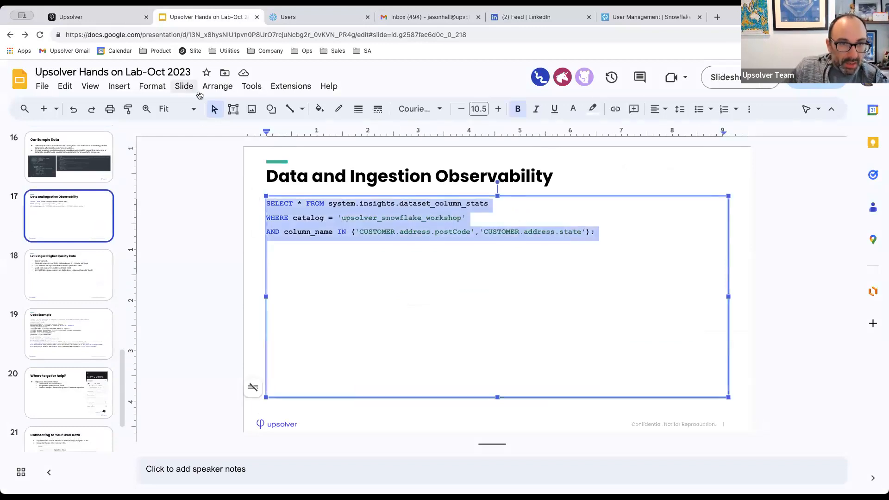
Paste the slide's filtered query over the unfinished query in the Upsolver worksheet.
click(71, 17)
drag(370, 263, 315, 251)
key(ctrl+v)
click(439, 238)
Correct the catalog name to 'upsolvers_snowflake_workshop' and run the filtered column-stats query.
text(s)
click(483, 238)
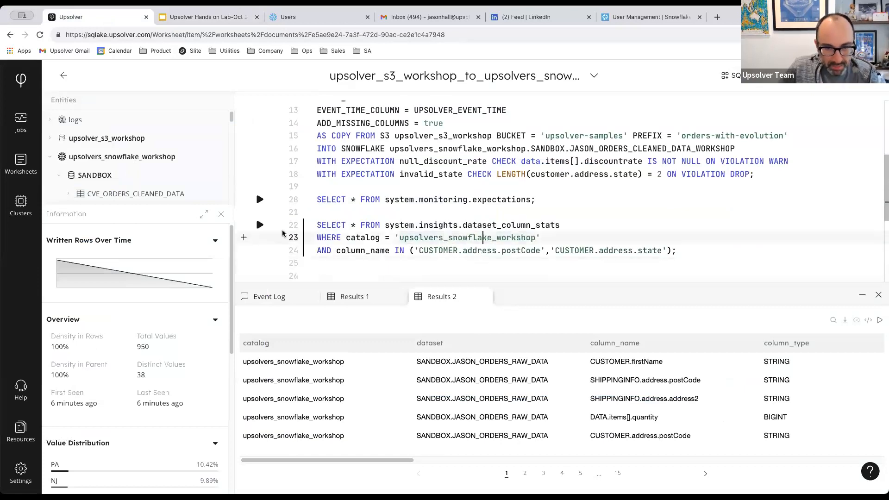
click(260, 226)
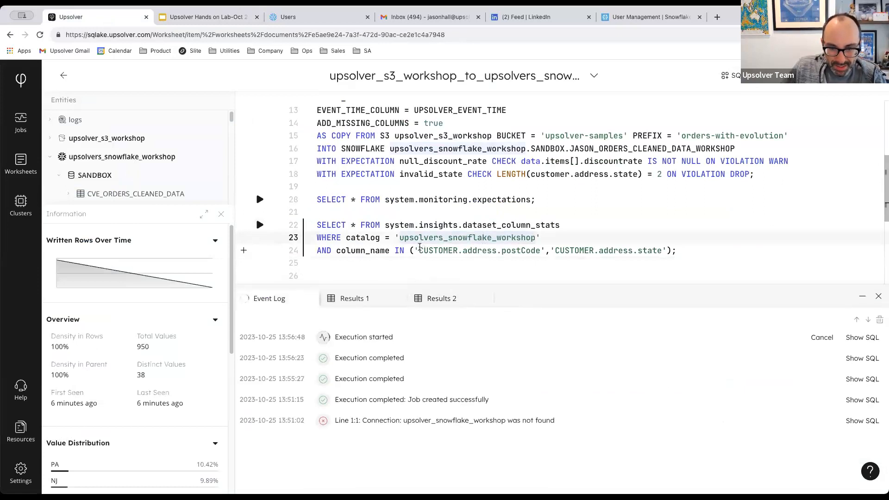
Highlight the postCode and state column filter on line 24.
drag(415, 251, 667, 251)
click(668, 251)
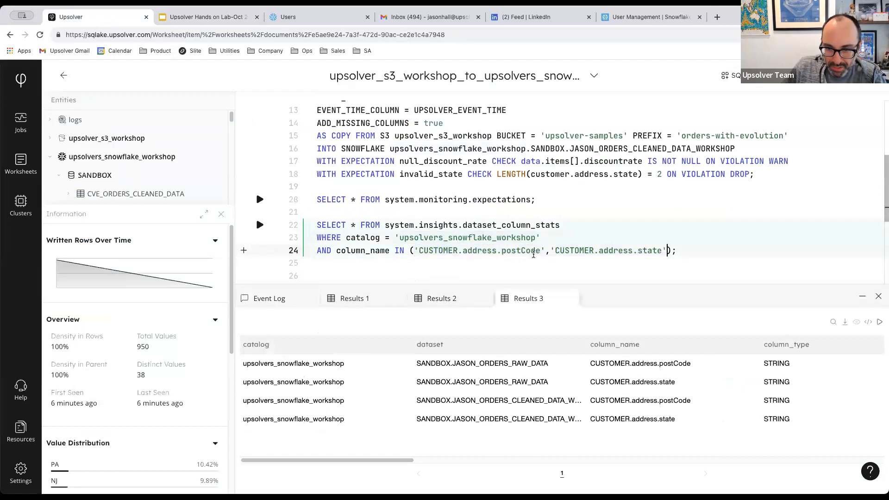
drag(534, 250, 541, 250)
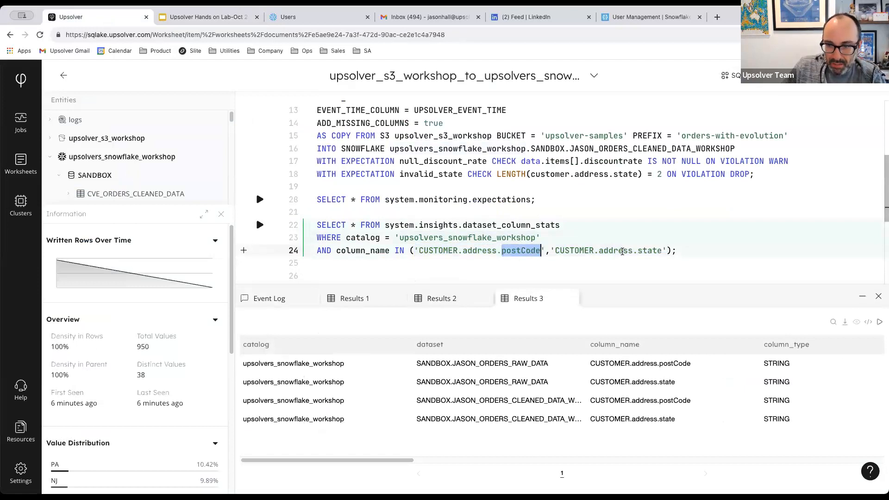
drag(622, 251, 657, 251)
Compare postCode and state statistics for the raw and cleaned orders rows in the results.
drag(382, 461, 349, 464)
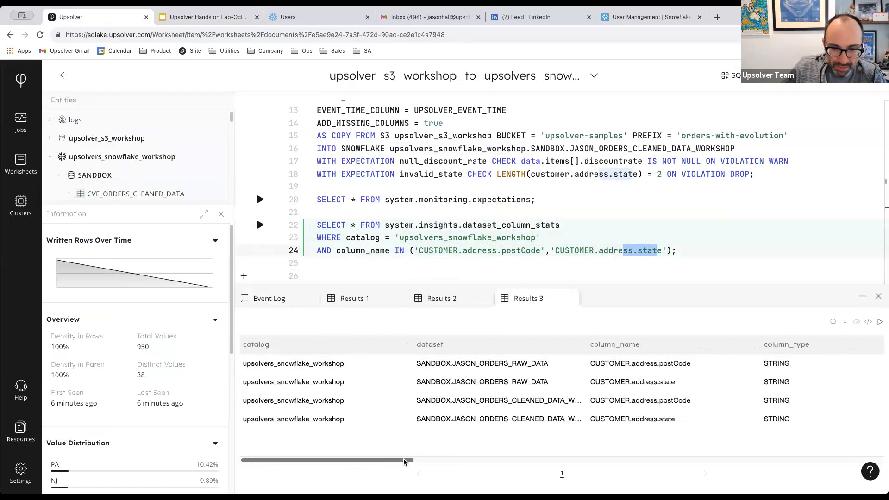
drag(404, 462, 426, 462)
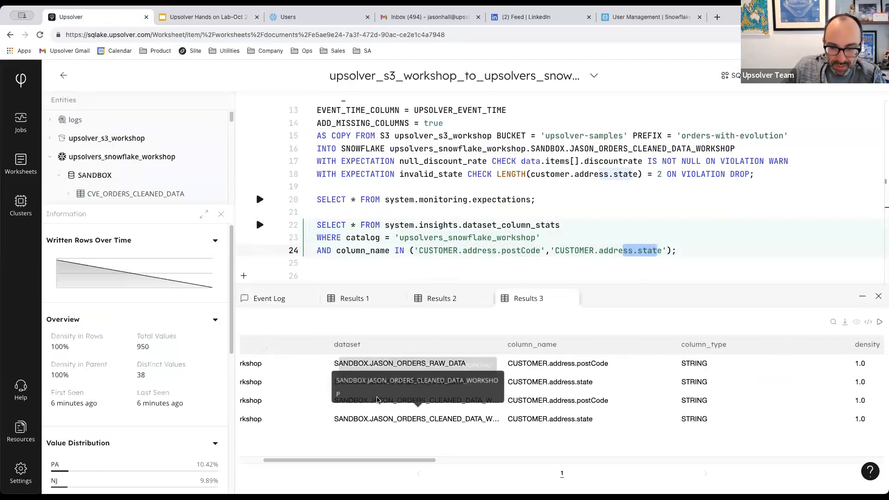
scroll(399, 387, right, 5)
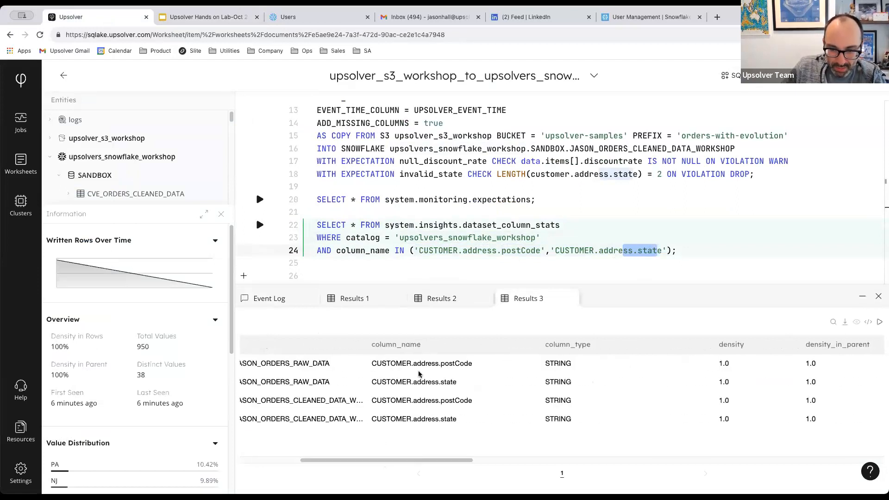
drag(420, 467, 473, 469)
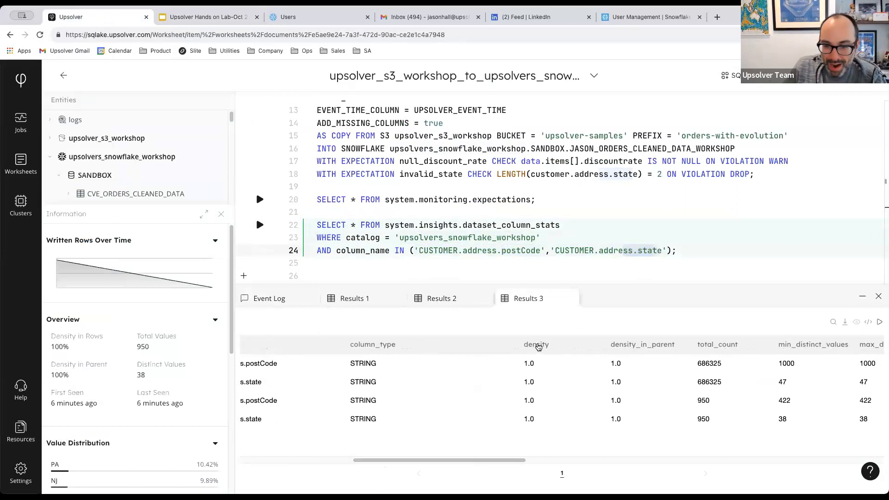
scroll(527, 445, right, 5)
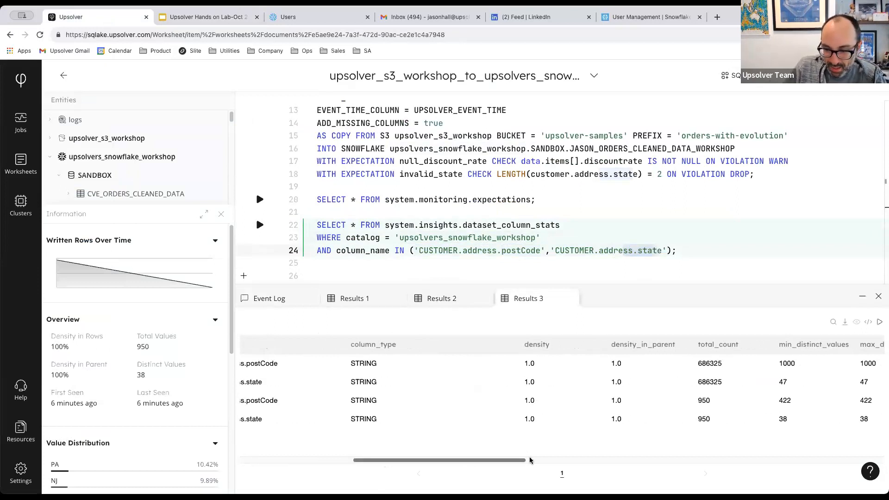
scroll(588, 460, right, 5)
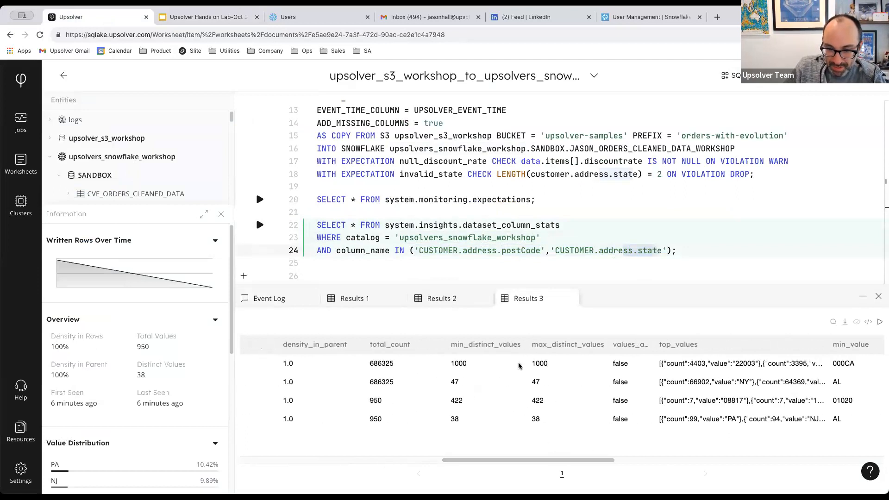
drag(545, 464, 661, 464)
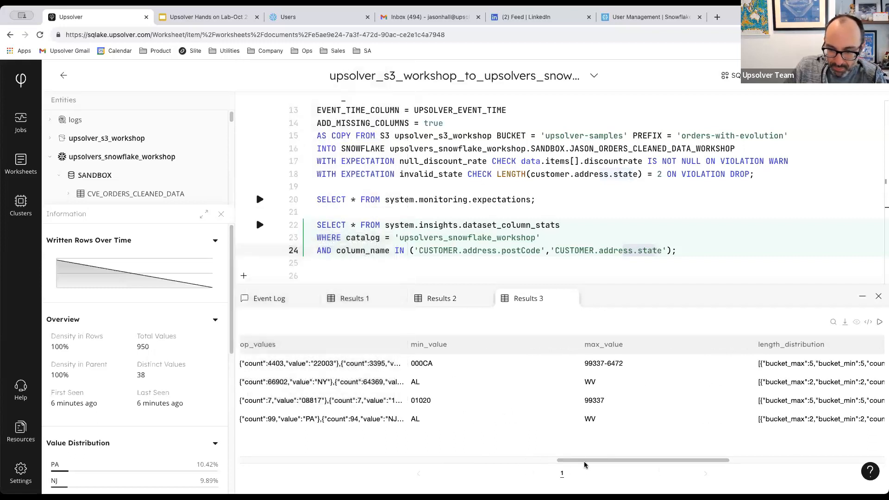
drag(586, 461, 722, 464)
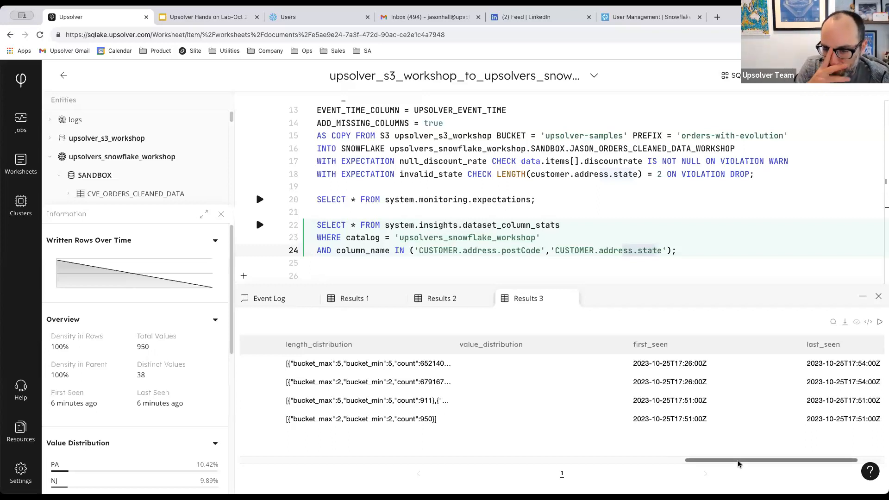
drag(738, 463, 245, 482)
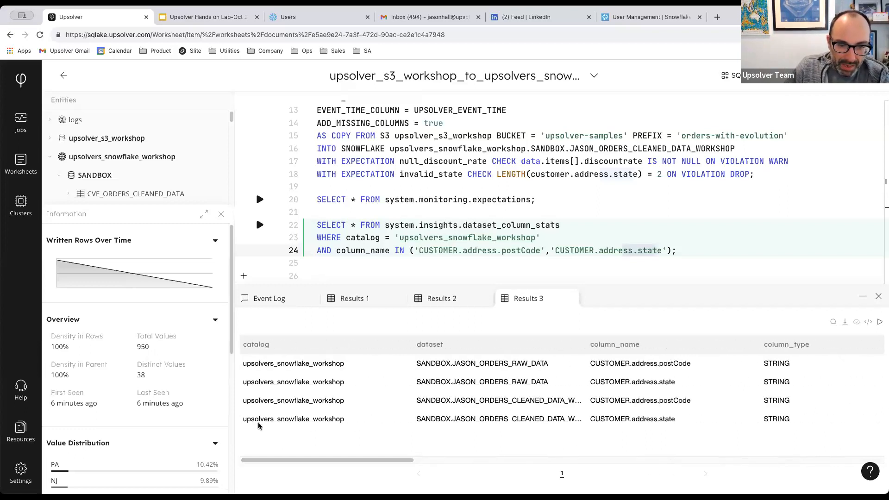
click(351, 251)
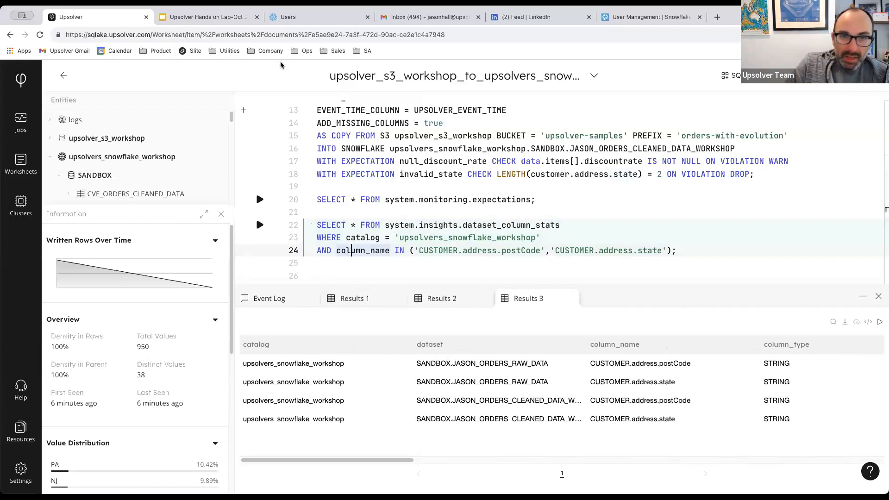
Show slide 20, 'Where to go for help?', then return to the Upsolver worksheet.
click(213, 19)
scroll(56, 296, down, 5)
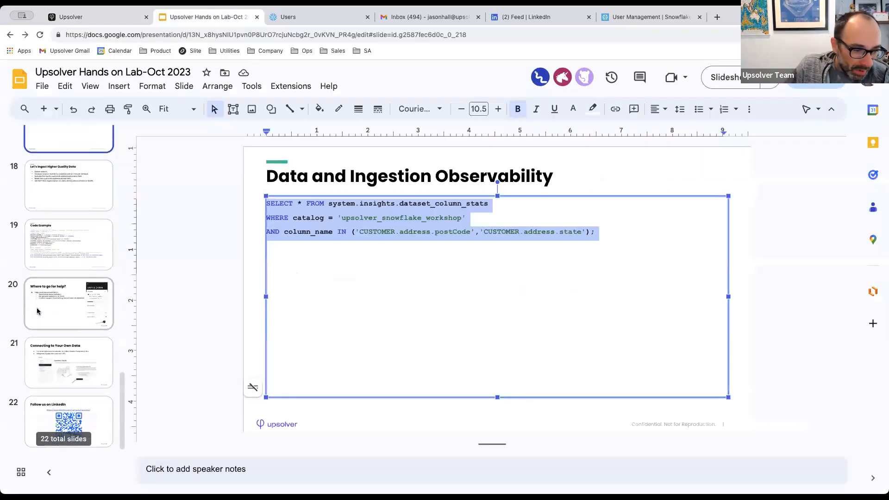
click(56, 296)
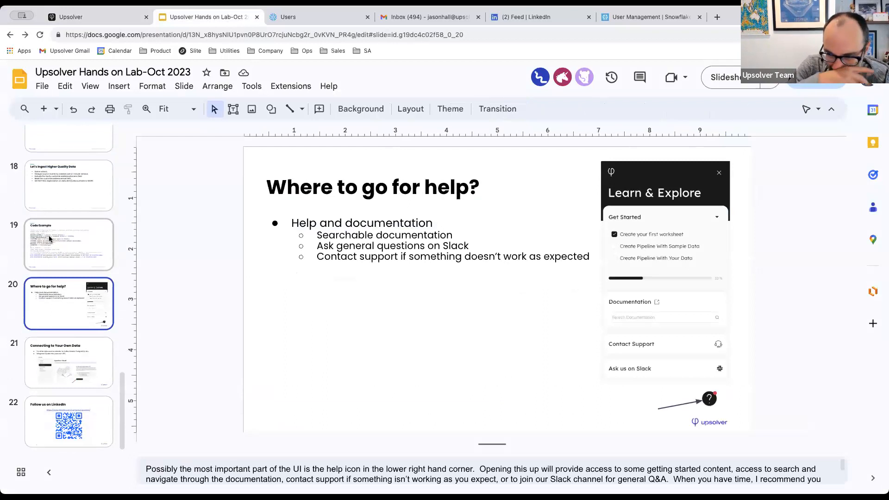
click(99, 22)
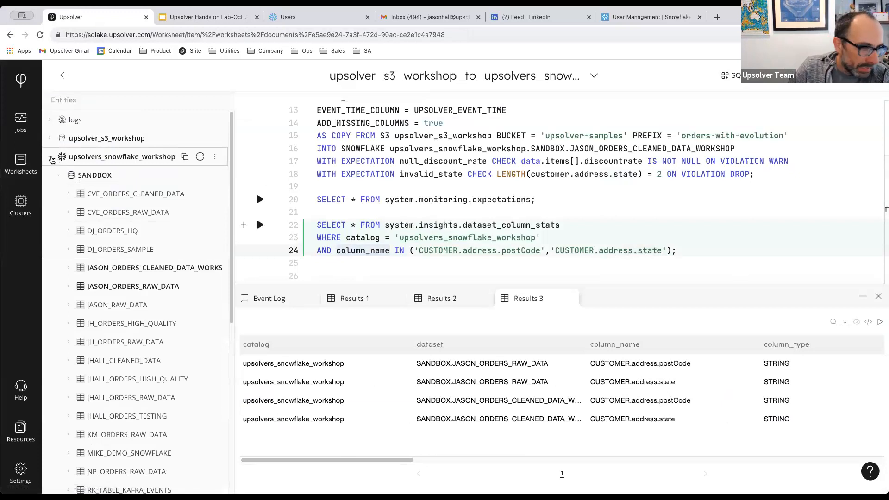
Preview a new PostgreSQL-to-Snowflake job, then return to the list of running jobs.
click(51, 158)
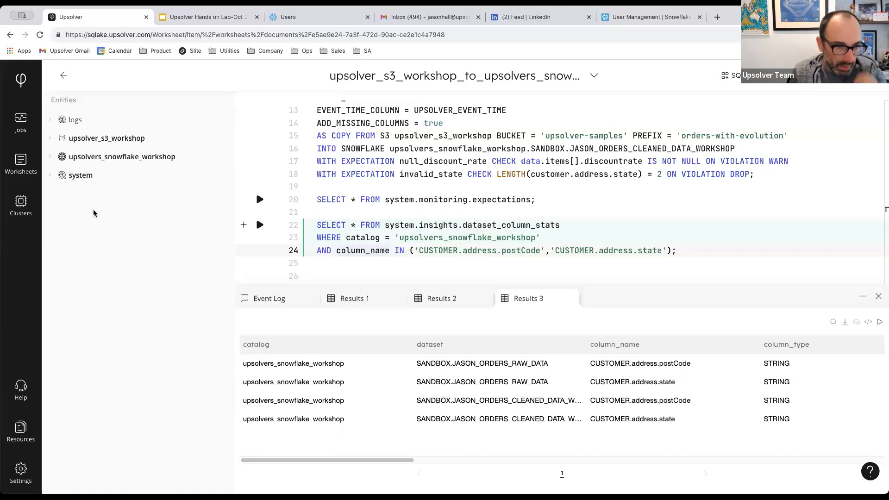
click(20, 79)
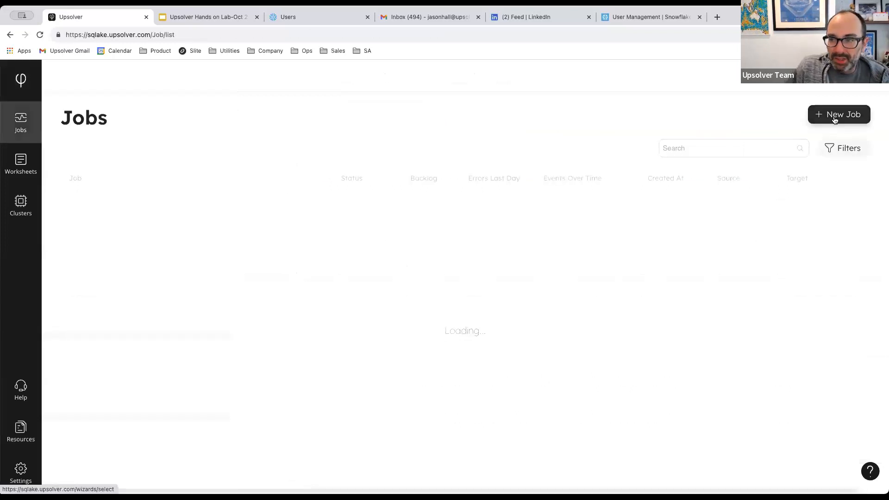
click(835, 120)
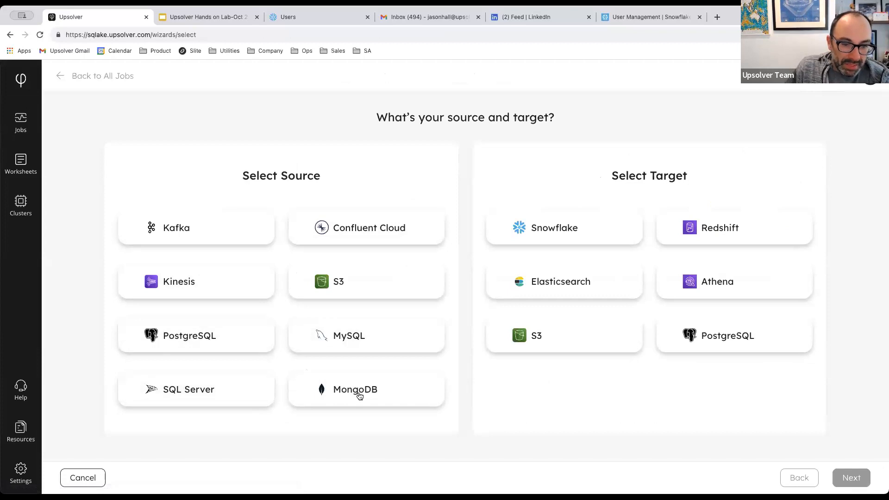
click(241, 348)
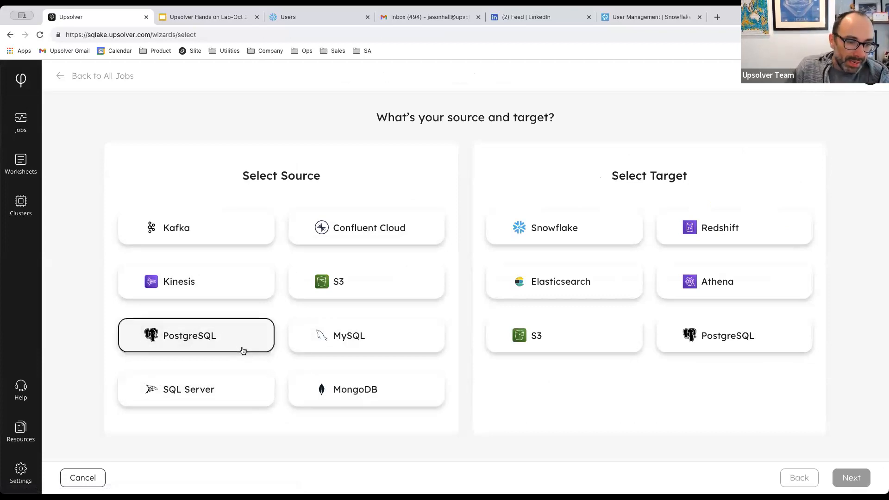
click(529, 238)
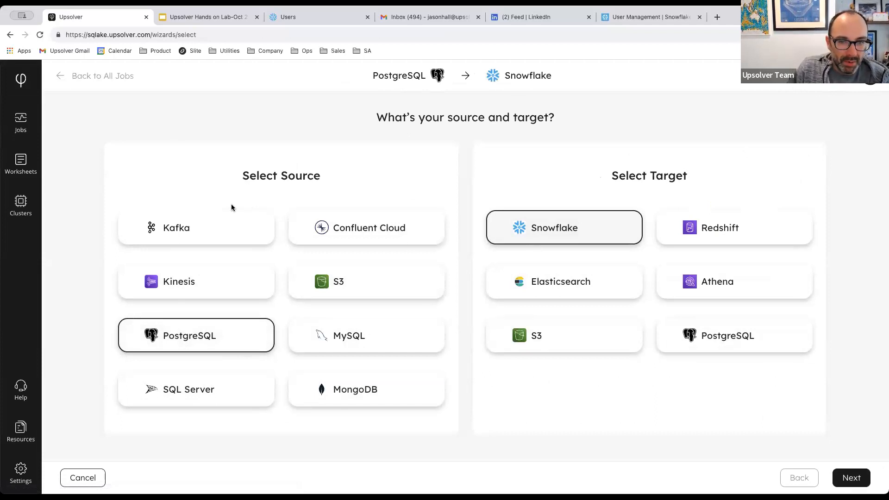
click(63, 79)
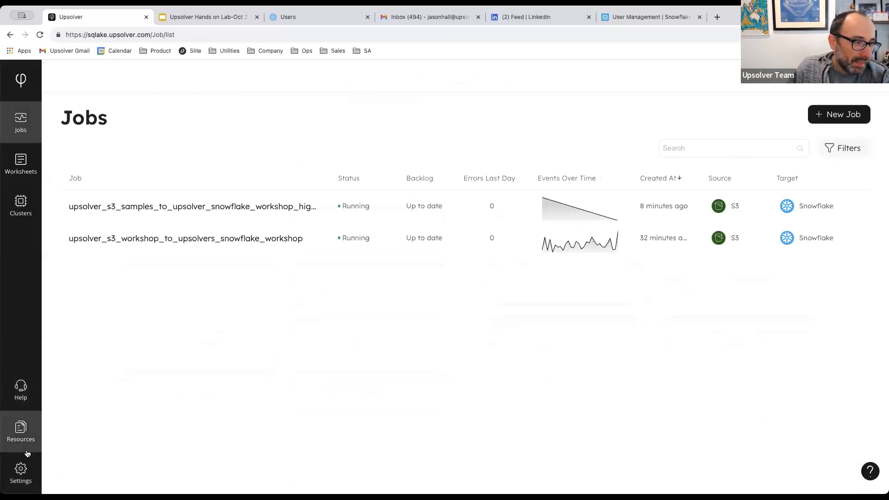
click(27, 394)
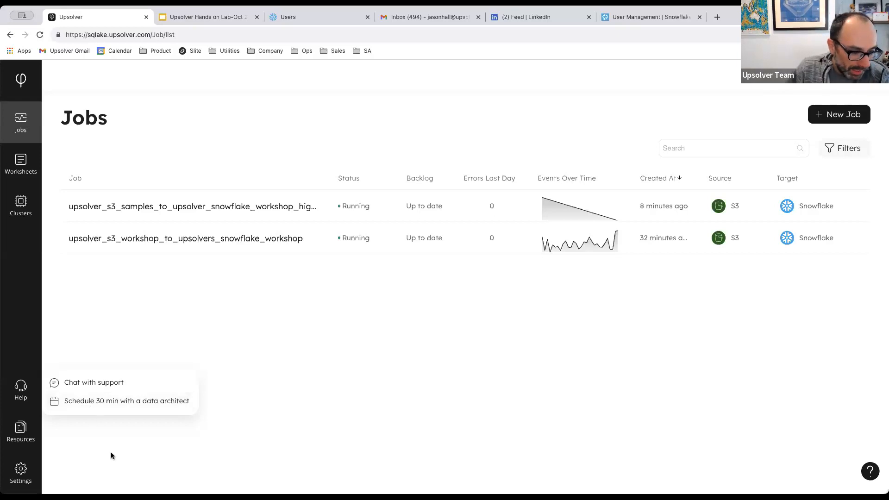
mouse_move(21, 433)
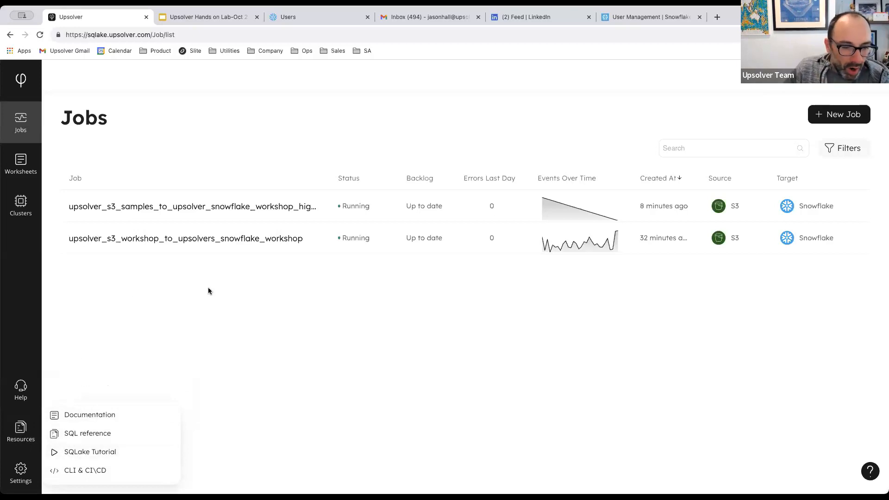
click(870, 471)
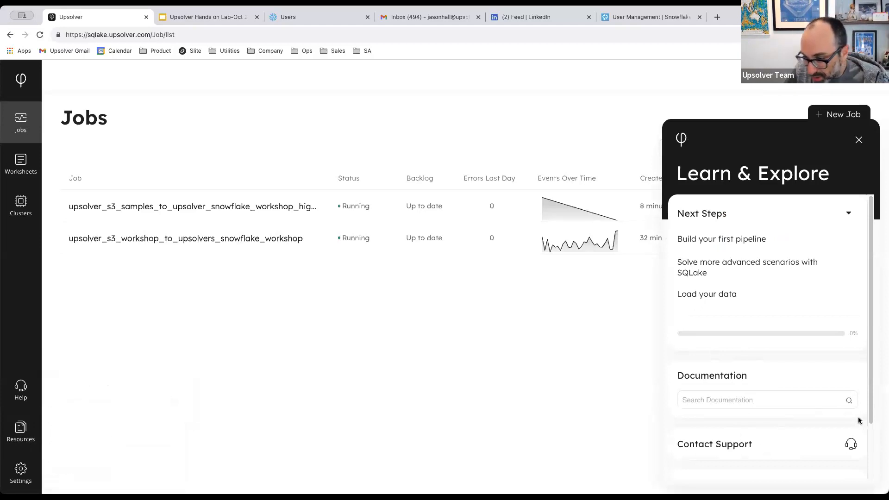
scroll(813, 353, down, 3)
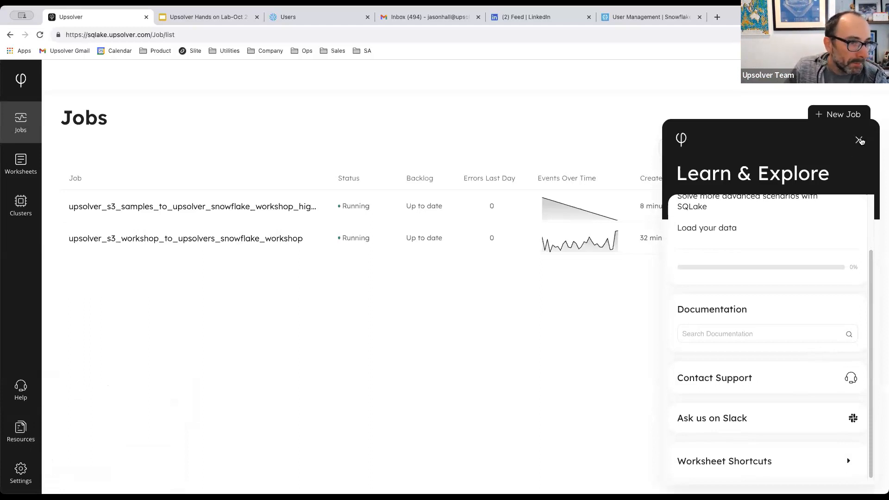
click(860, 140)
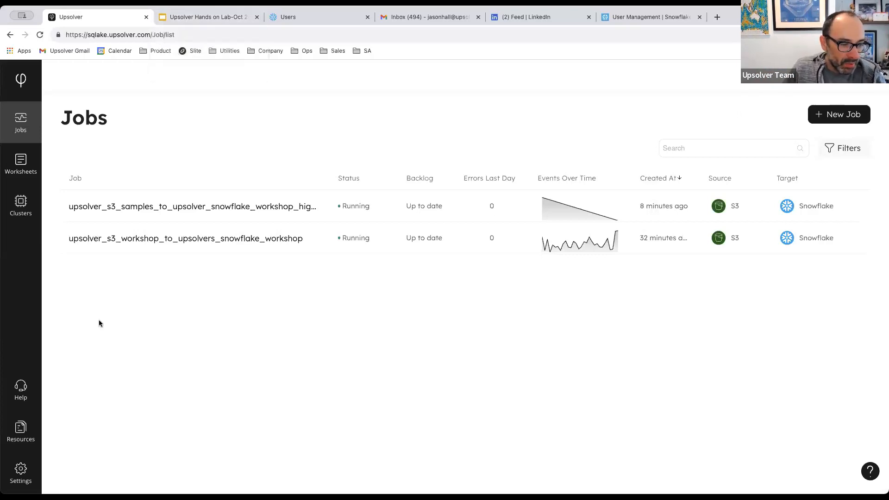
Show the Cloud Integration settings, starting then cancelling the VPC deployment setup.
click(26, 471)
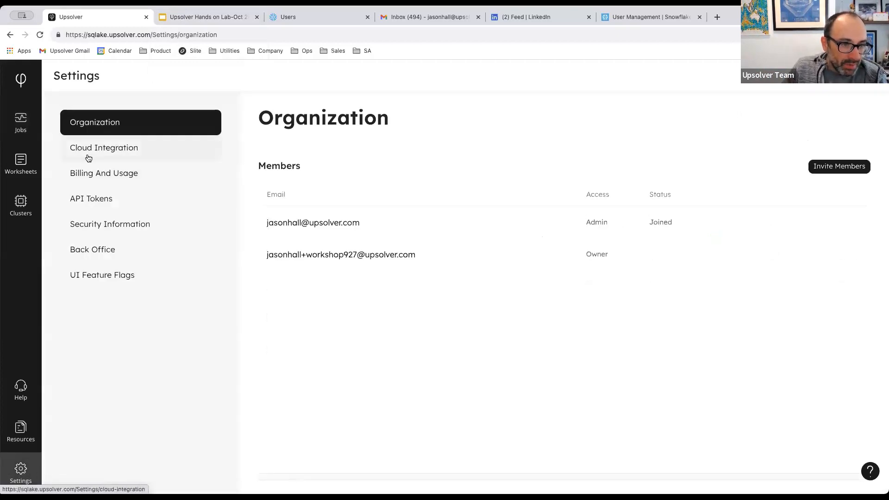
click(122, 152)
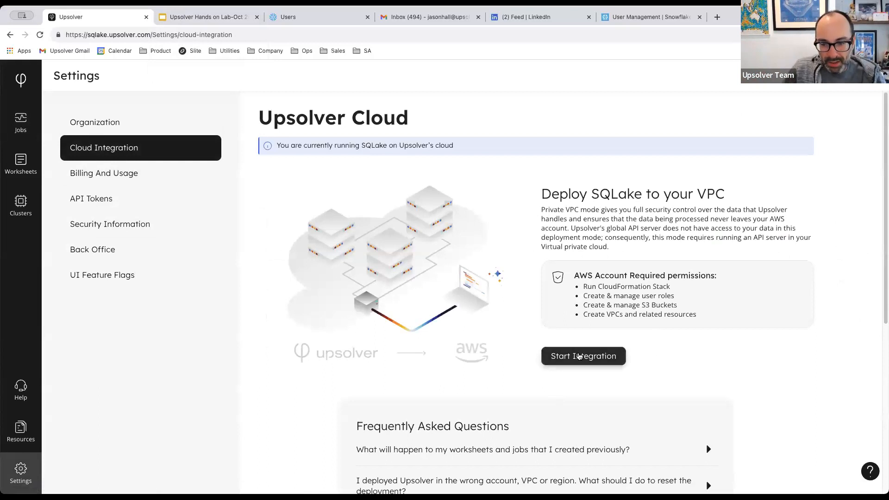
click(578, 357)
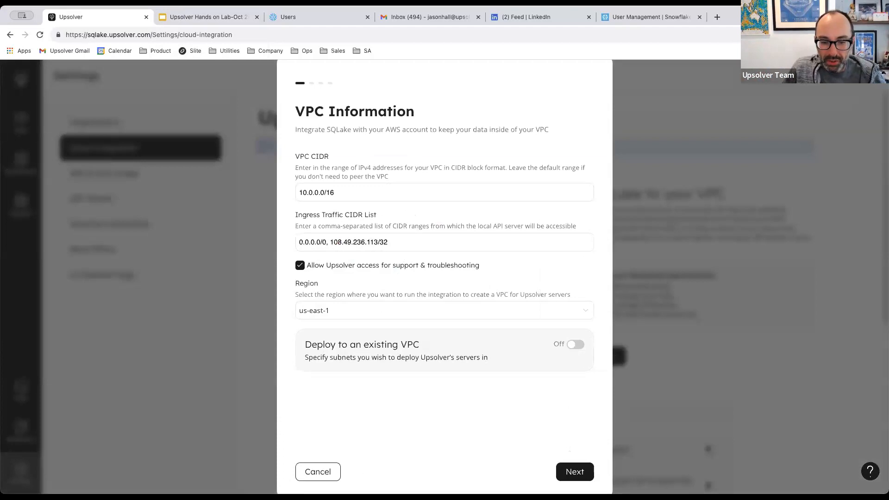
click(331, 475)
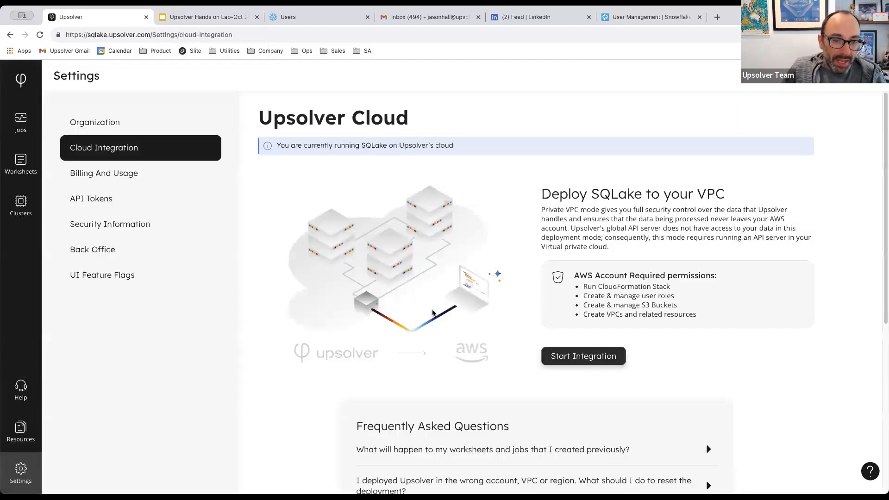
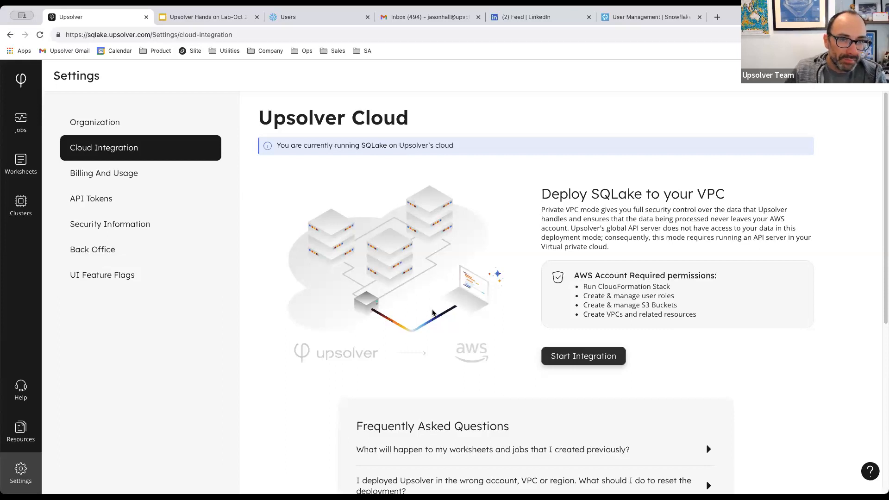
Present slide 22, 'Follow us on LinkedIn', full screen in the workshop deck, then exit.
click(213, 26)
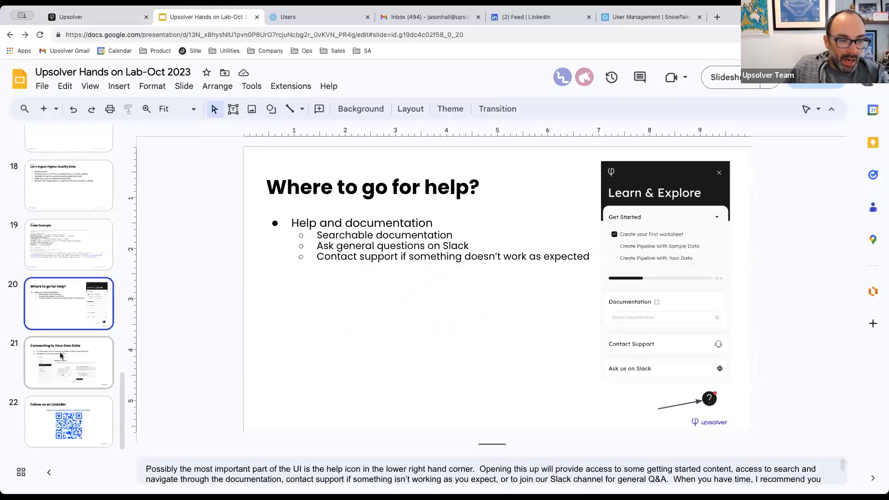
click(63, 431)
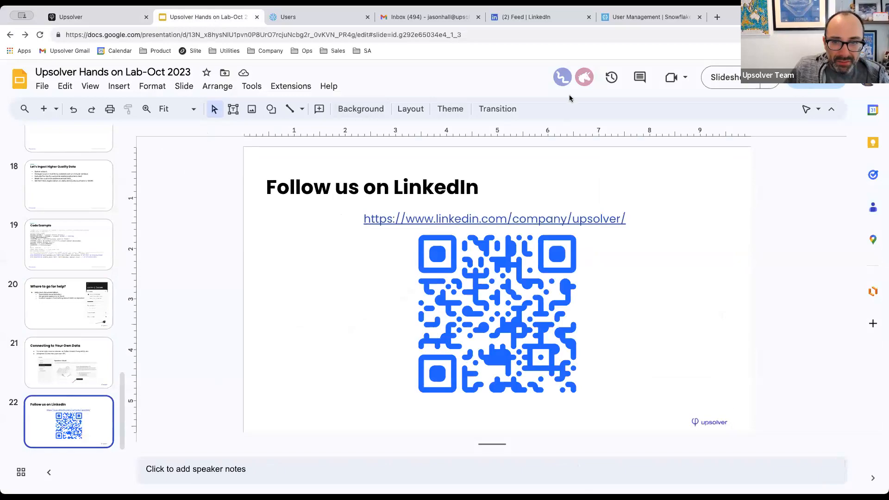
click(725, 78)
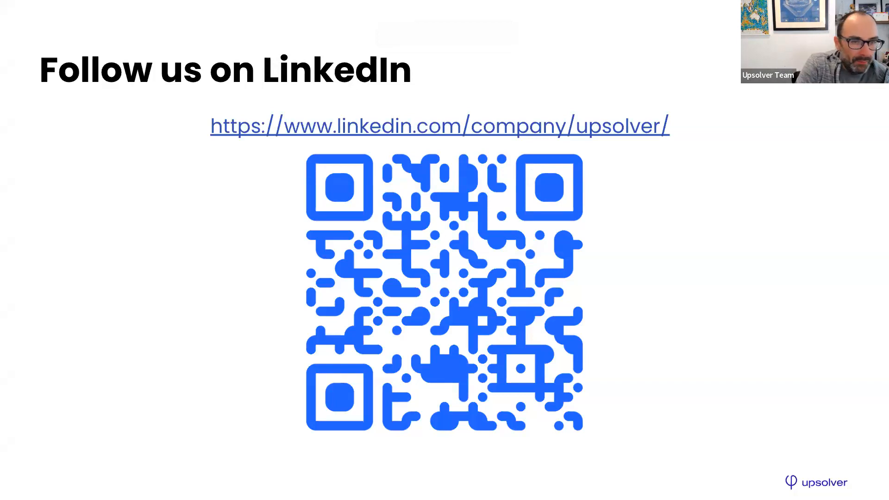
key(Escape)
Back in Upsolver, view the running jobs list and start a new job.
click(75, 17)
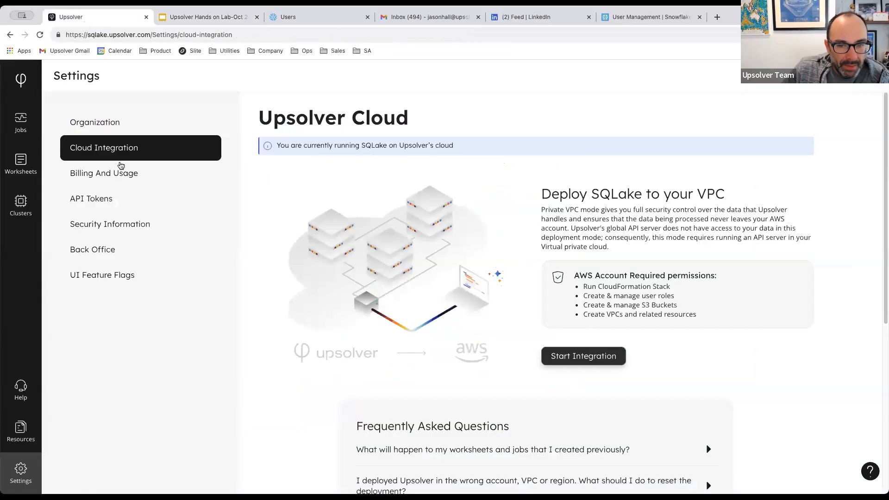
click(20, 122)
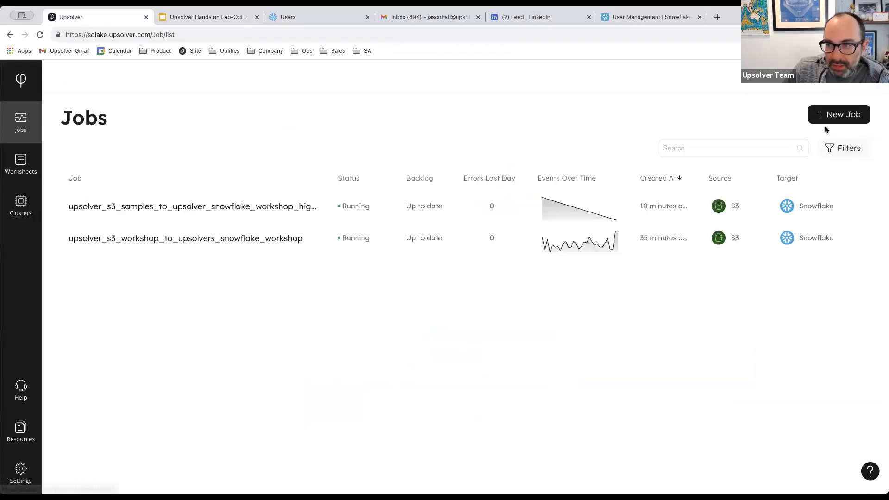
click(828, 116)
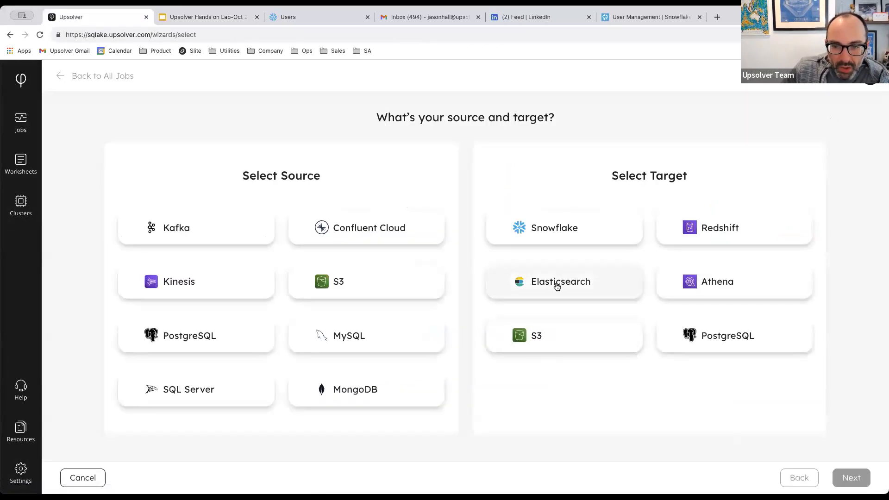